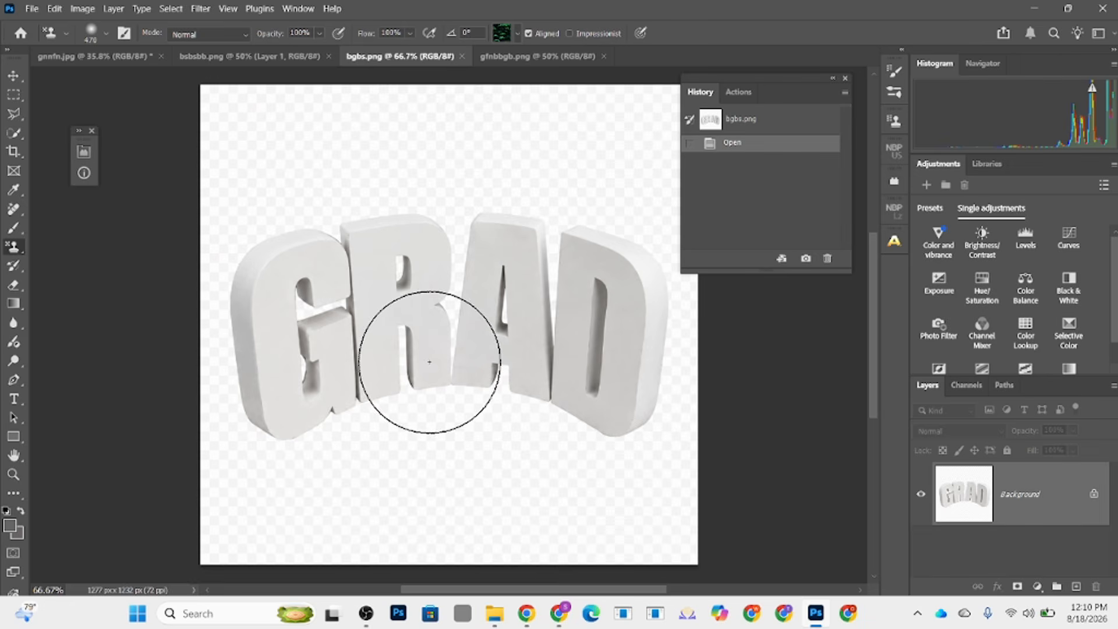
# Step: Review the open confetti, GRAD lettering and brown backdrop images, and return to the graduate photo gnnfn.jpg
pyautogui.click(259, 63)
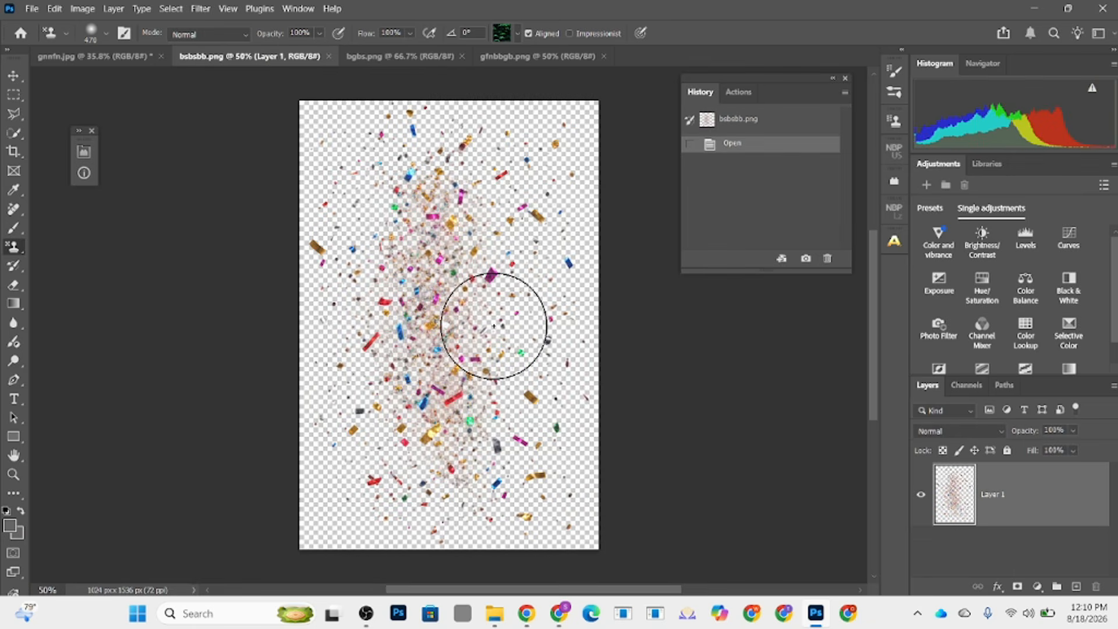
pyautogui.click(508, 59)
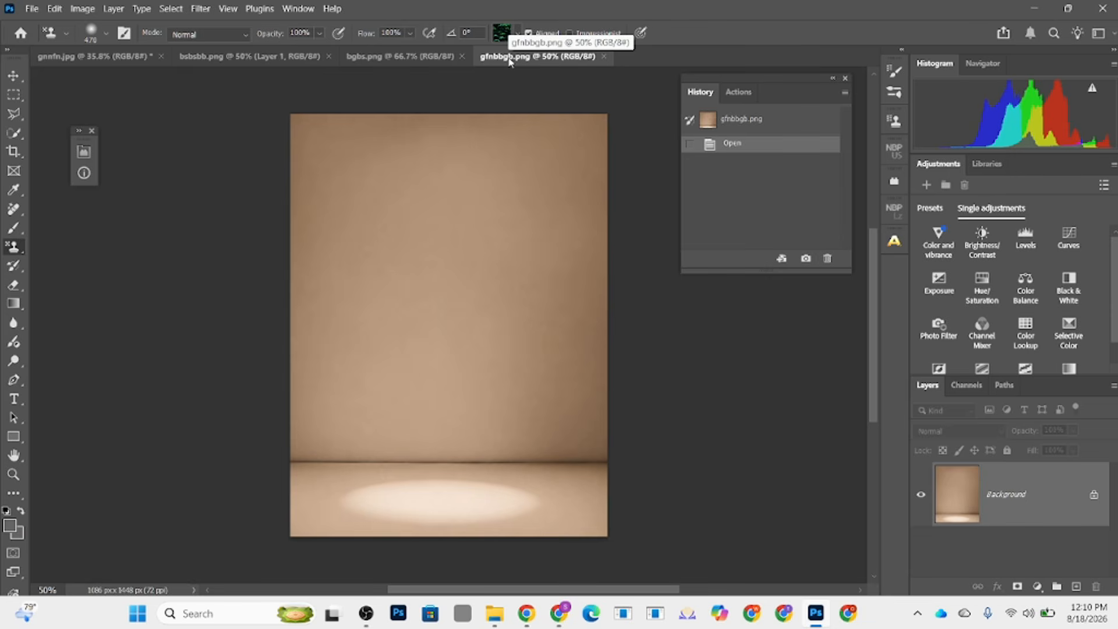
pyautogui.click(131, 58)
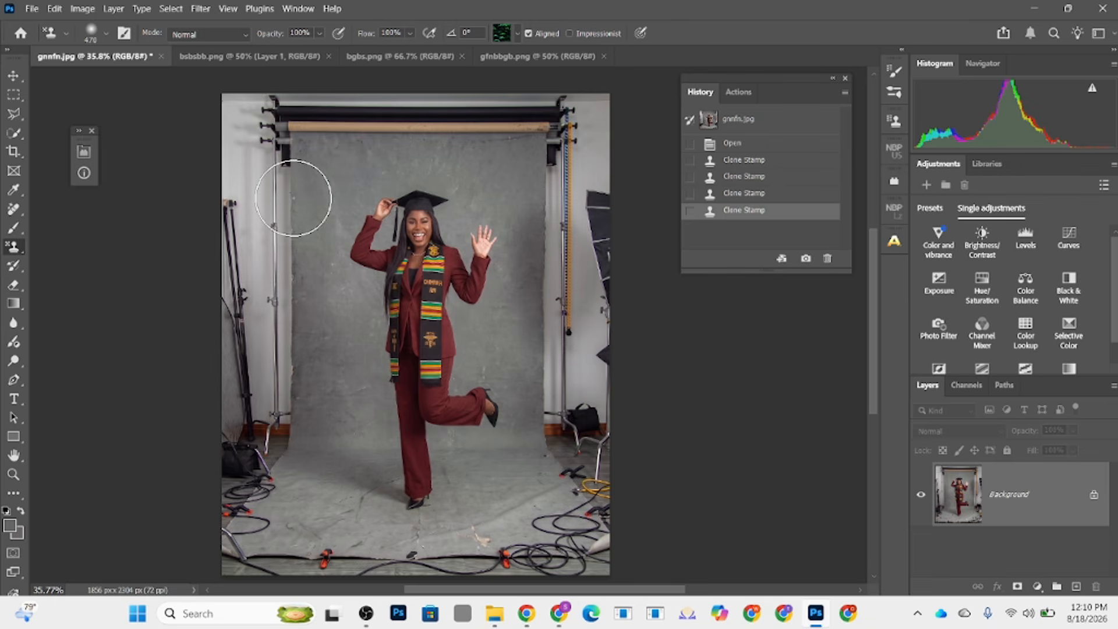
# Step: Crop the photo at a 4:5 ratio around the woman, trimming the upper backdrop rollers and the floor cables, to about 1575 × 1969 px
pyautogui.click(13, 153)
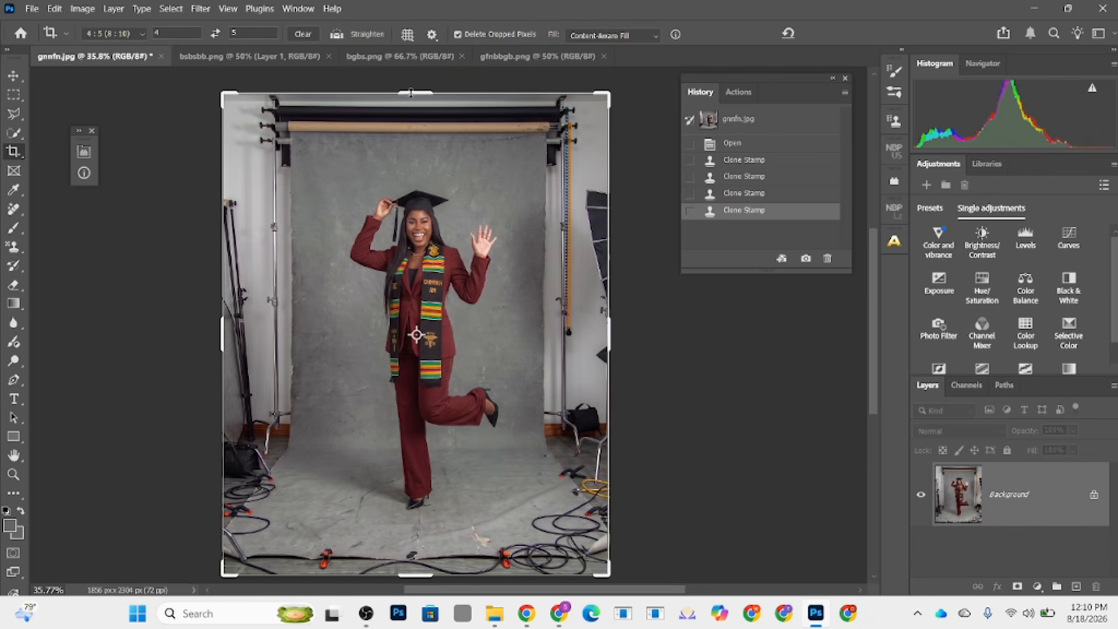
pyautogui.moveTo(411, 92); pyautogui.dragTo(411, 138)
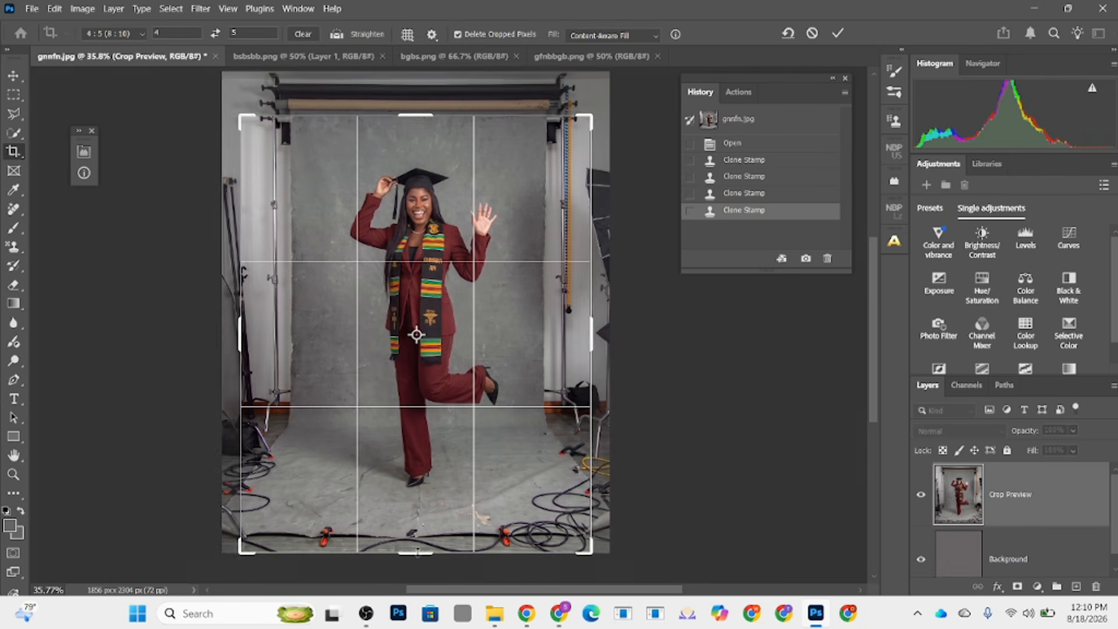
pyautogui.moveTo(417, 551); pyautogui.dragTo(411, 497)
pyautogui.moveTo(388, 184); pyautogui.dragTo(393, 185)
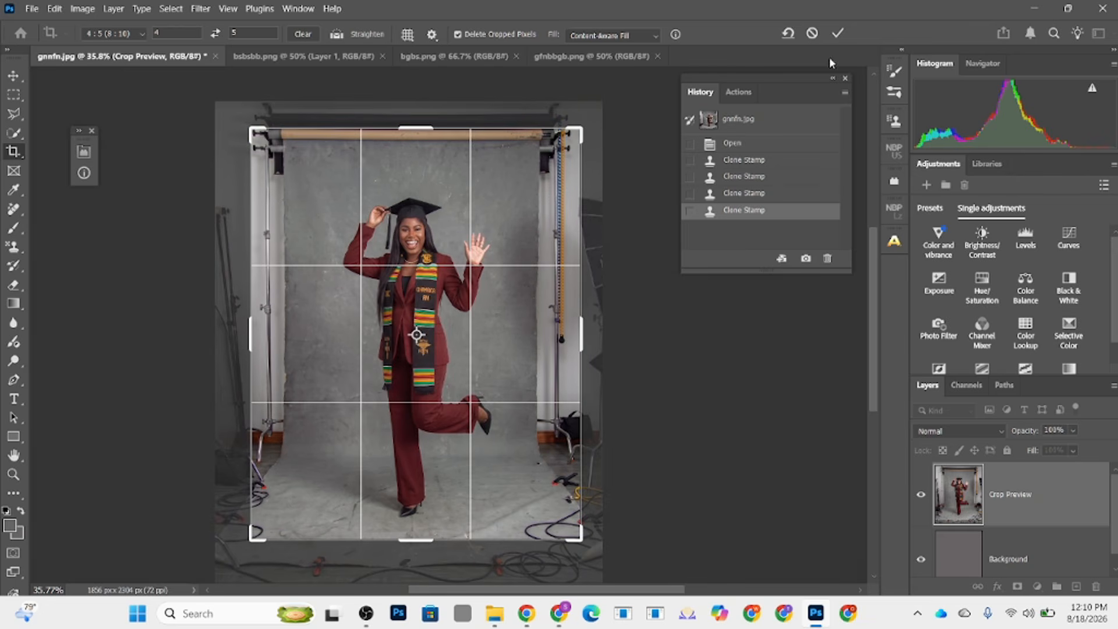
pyautogui.click(651, 37)
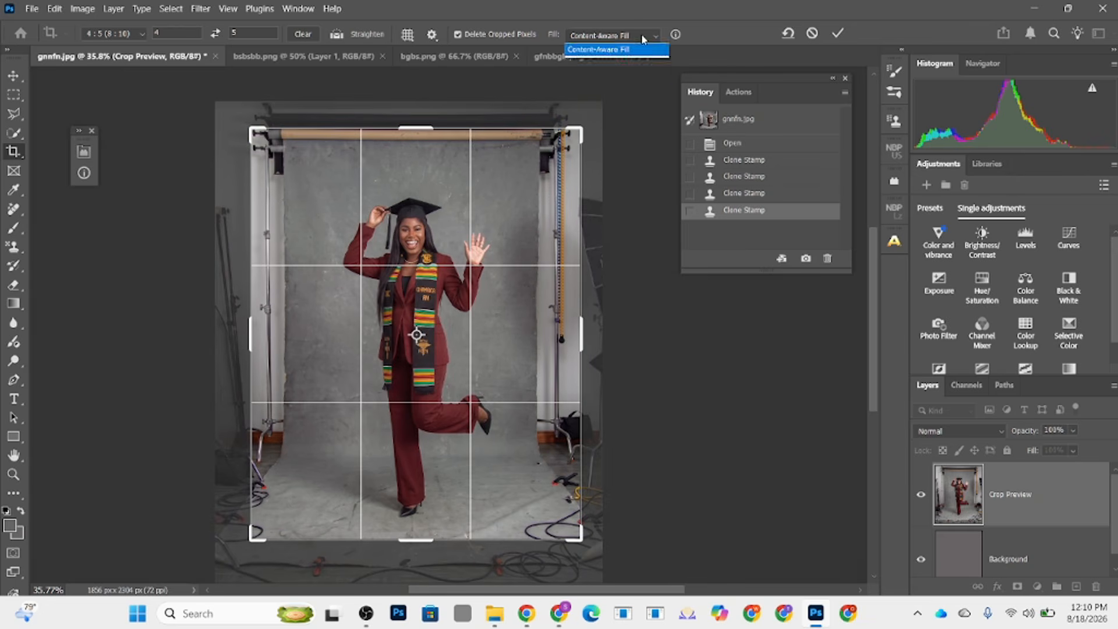
pyautogui.click(606, 47)
pyautogui.click(837, 34)
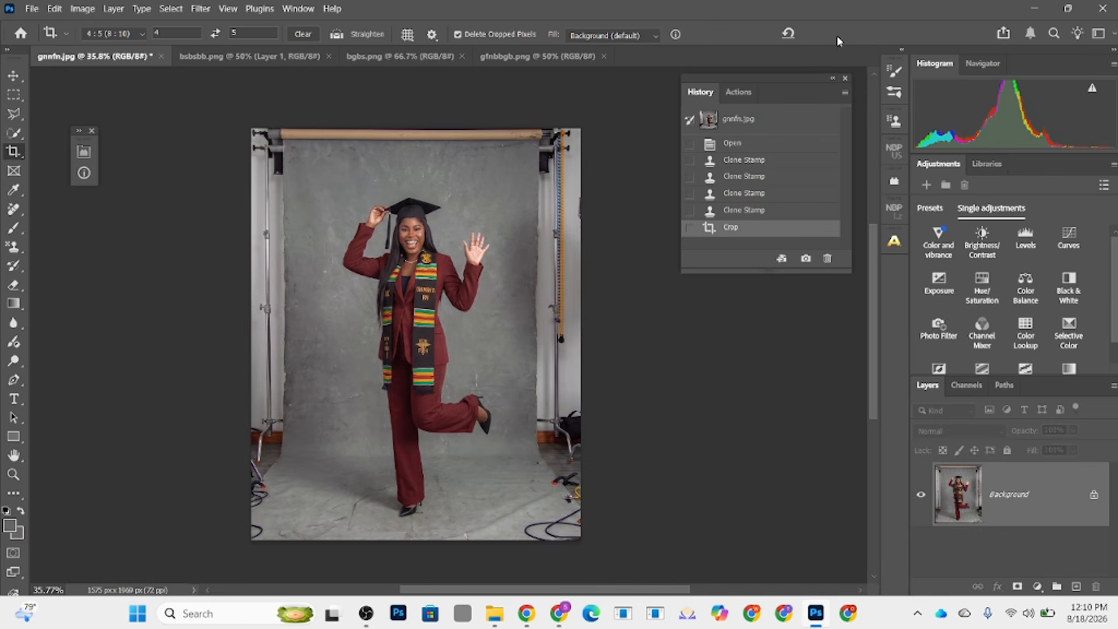
# Step: Make a rectangular selection around the woman inside the clean grey backdrop and invert it to select the outer border
pyautogui.moveTo(20, 113); pyautogui.dragTo(70, 129)
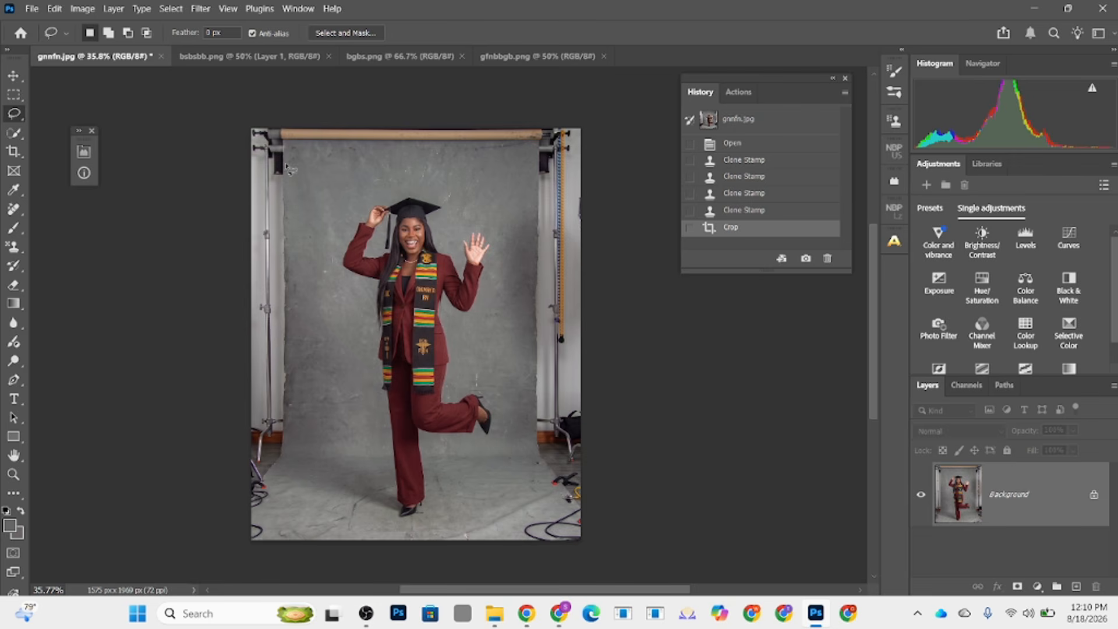
pyautogui.click(15, 93)
pyautogui.moveTo(291, 155); pyautogui.dragTo(528, 523)
pyautogui.rightClick(519, 401)
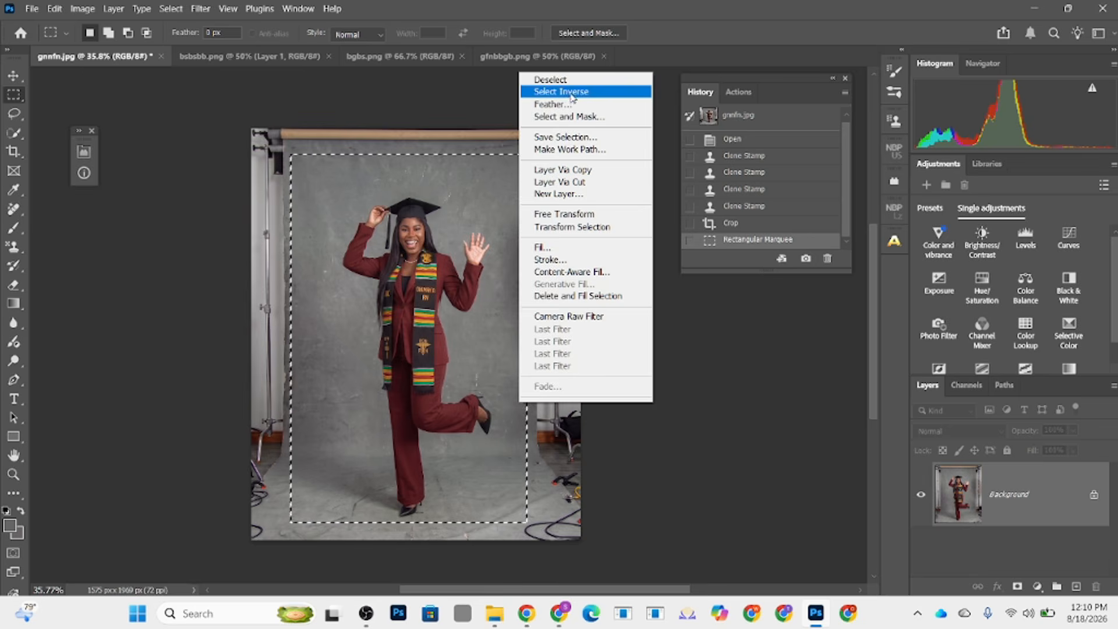
pyautogui.click(605, 92)
# Step: Fill the selected border so grey backdrop replaces the studio stands and cables, and clear the selection
pyautogui.rightClick(540, 342)
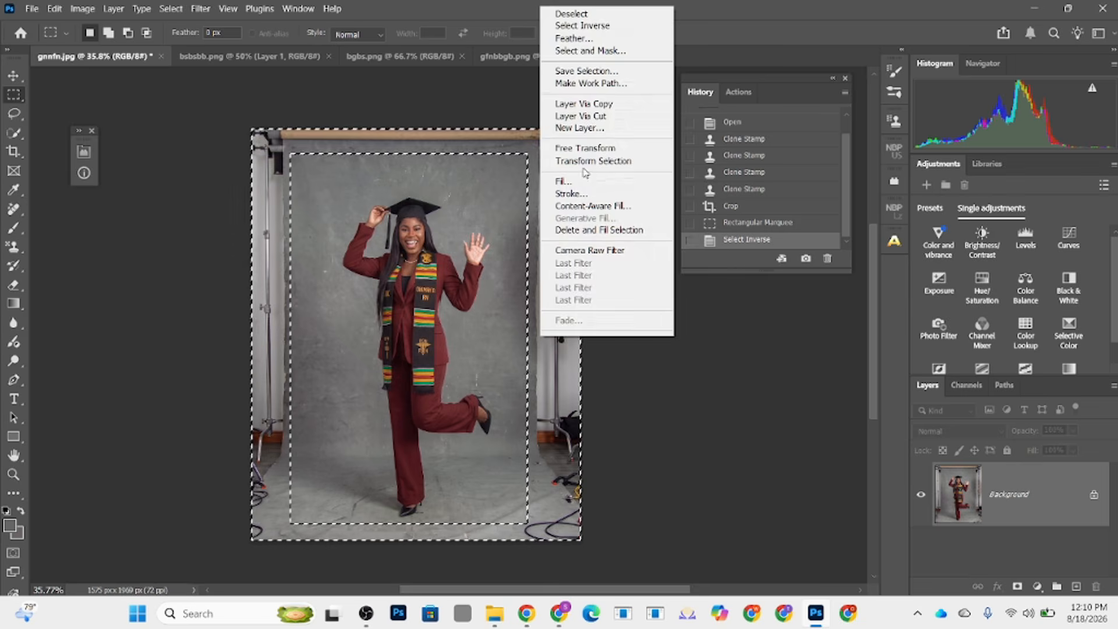
pyautogui.click(558, 179)
pyautogui.click(454, 142)
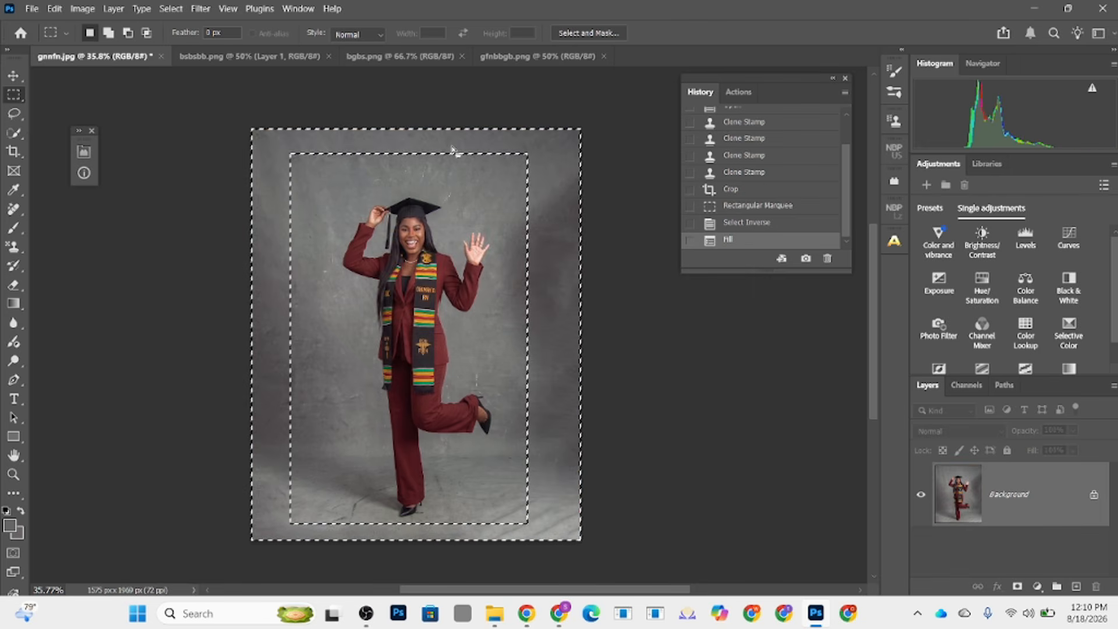
pyautogui.hotkey('ctrl', 'd')
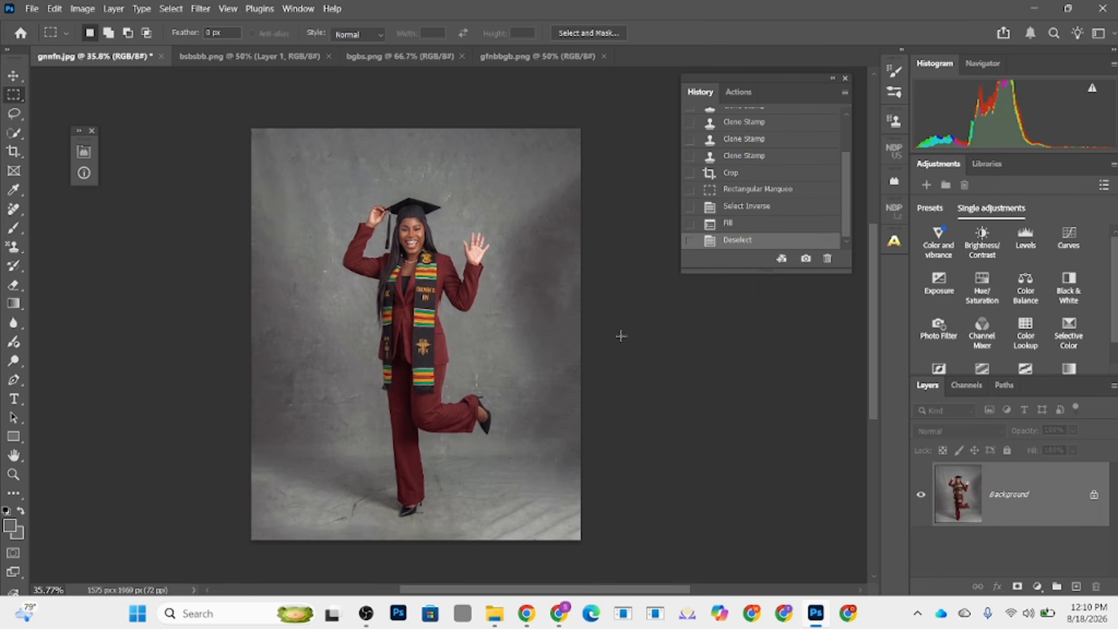
pyautogui.press('s')
pyautogui.press(']')
pyautogui.press(']')
pyautogui.press(']')
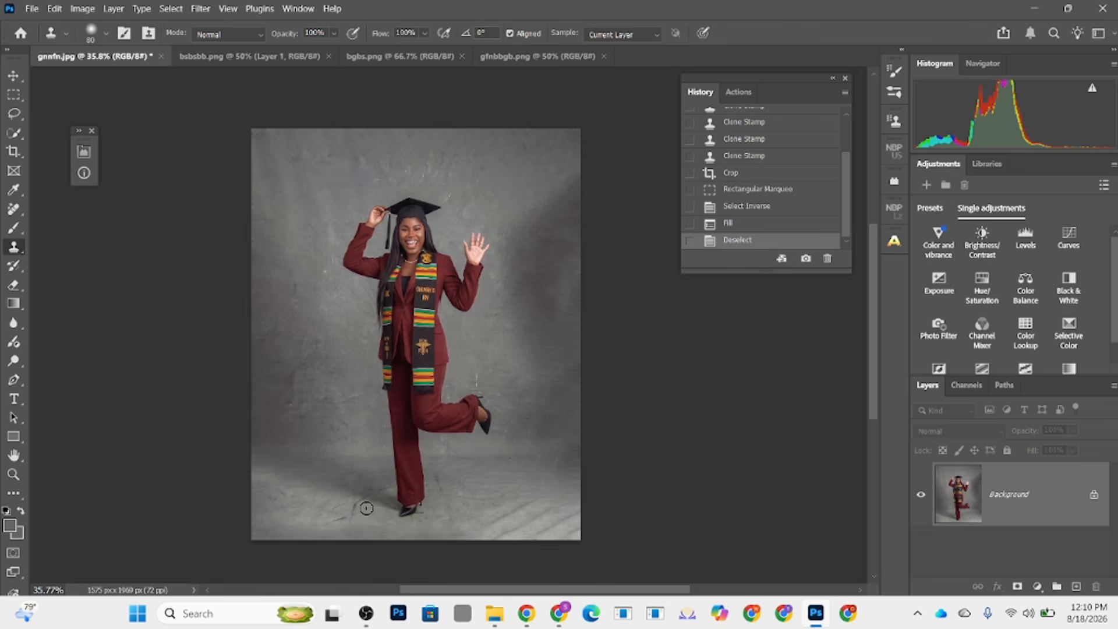
# Step: Erase the dark floor marks beside the woman's standing foot with the Remove tool
pyautogui.click(13, 211)
pyautogui.moveTo(349, 526); pyautogui.dragTo(361, 525)
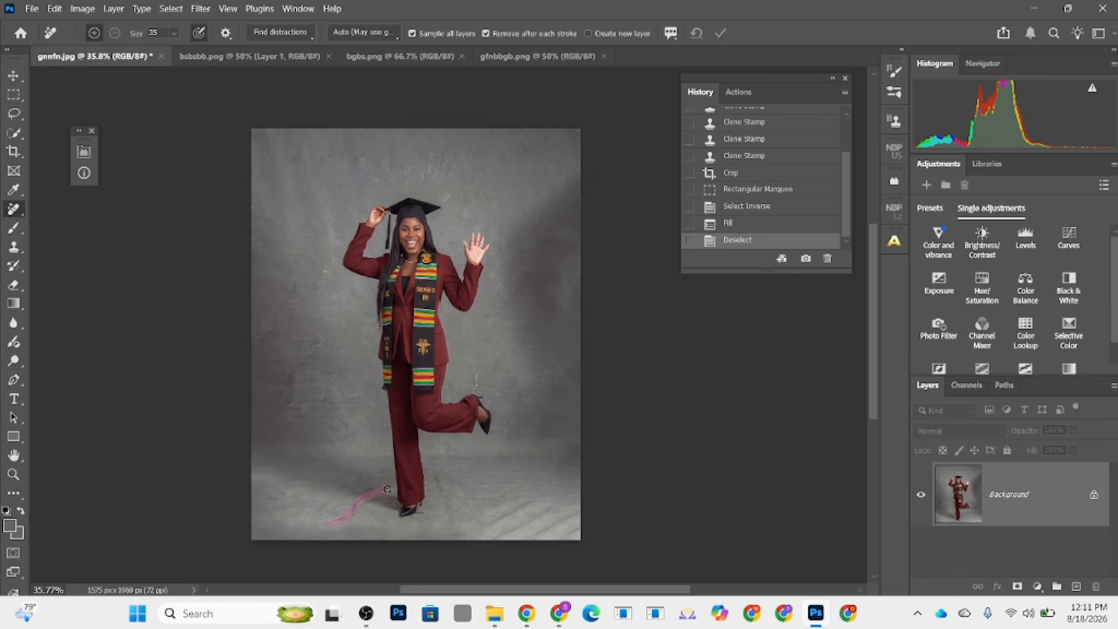
pyautogui.moveTo(388, 489); pyautogui.dragTo(387, 489)
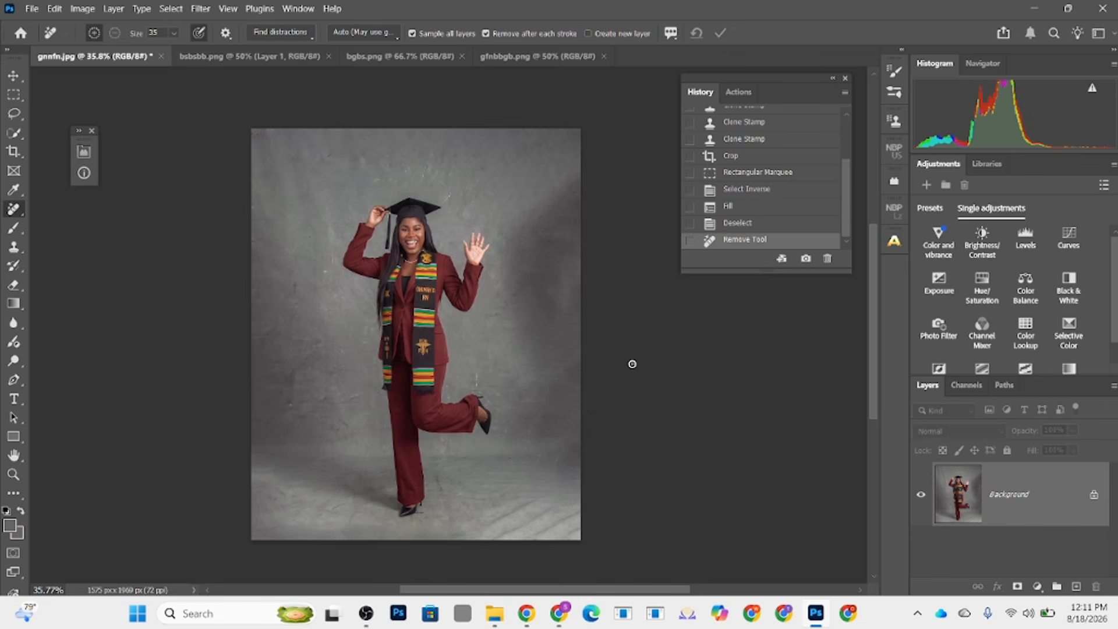
# Step: Select the woman with Select Subject, duplicate the Background layer and mask the copy to her, checking the cutout with the Background hidden
pyautogui.click(14, 133)
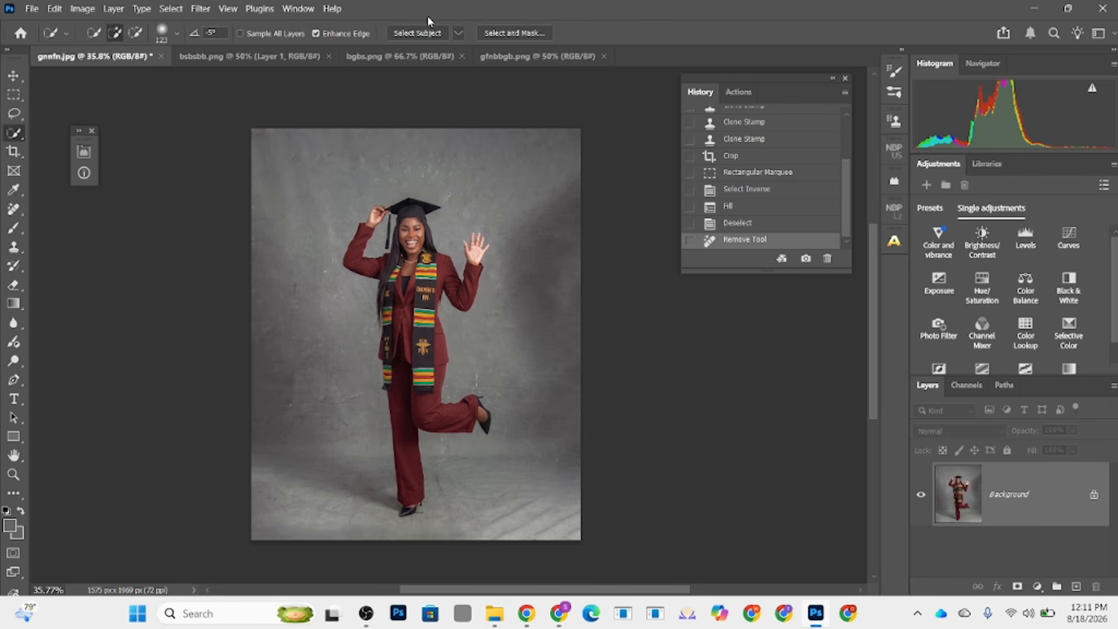
pyautogui.click(417, 33)
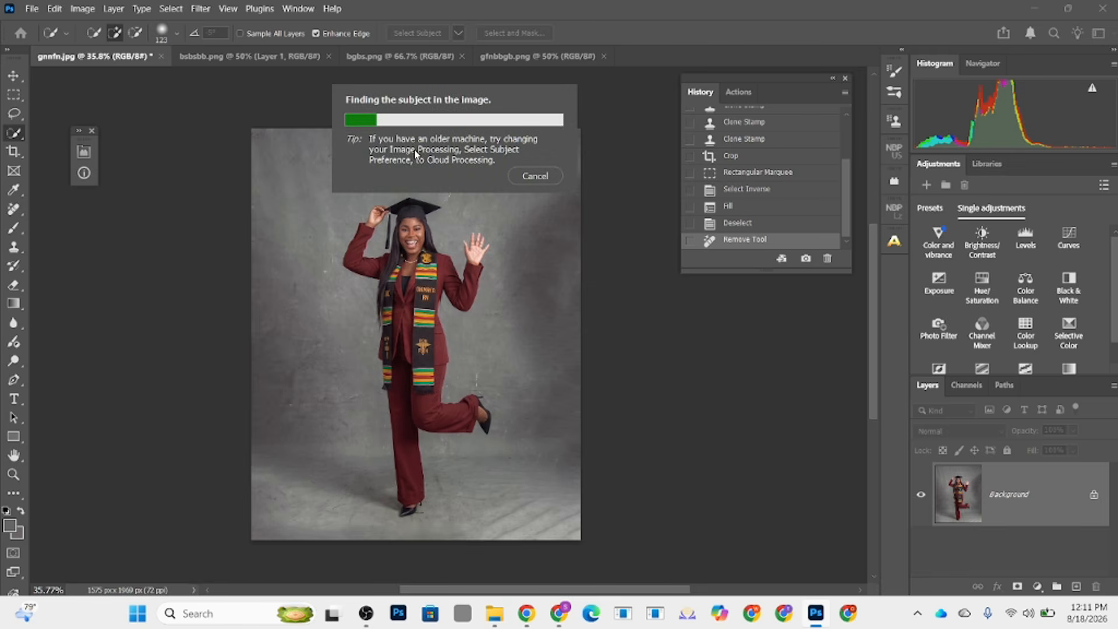
pyautogui.rightClick(431, 273)
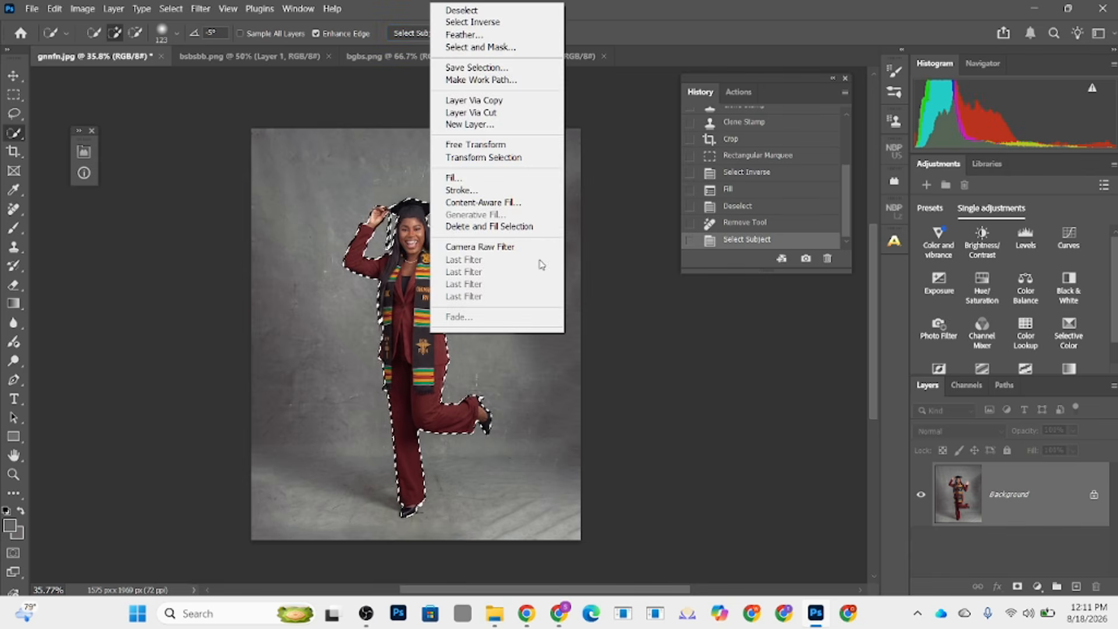
pyautogui.press('Escape')
pyautogui.moveTo(958, 494); pyautogui.dragTo(1076, 585)
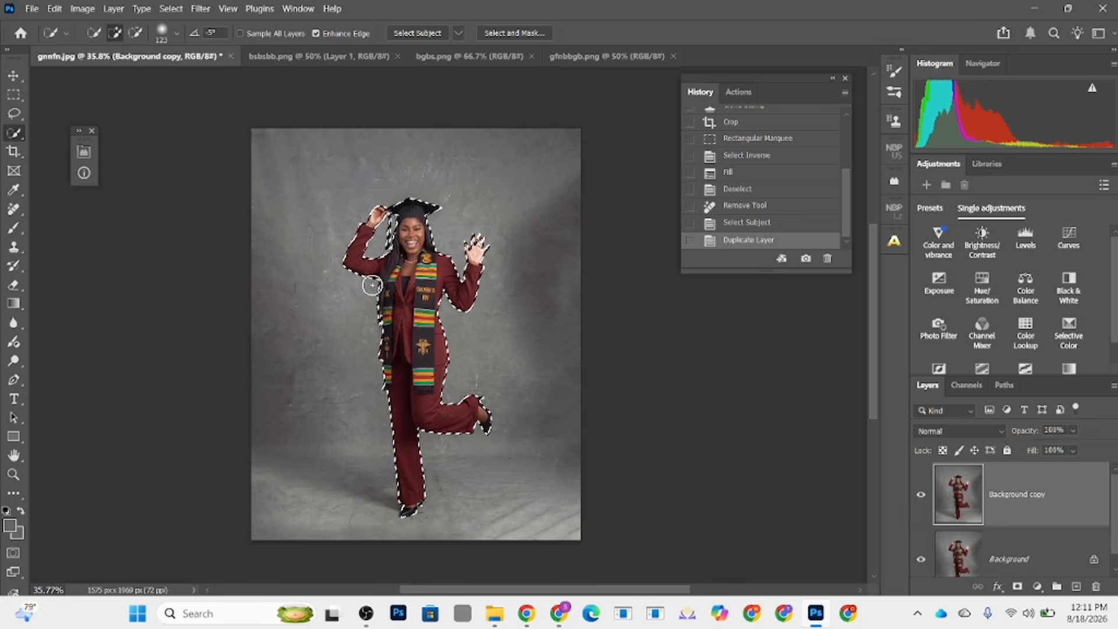
pyautogui.click(1017, 586)
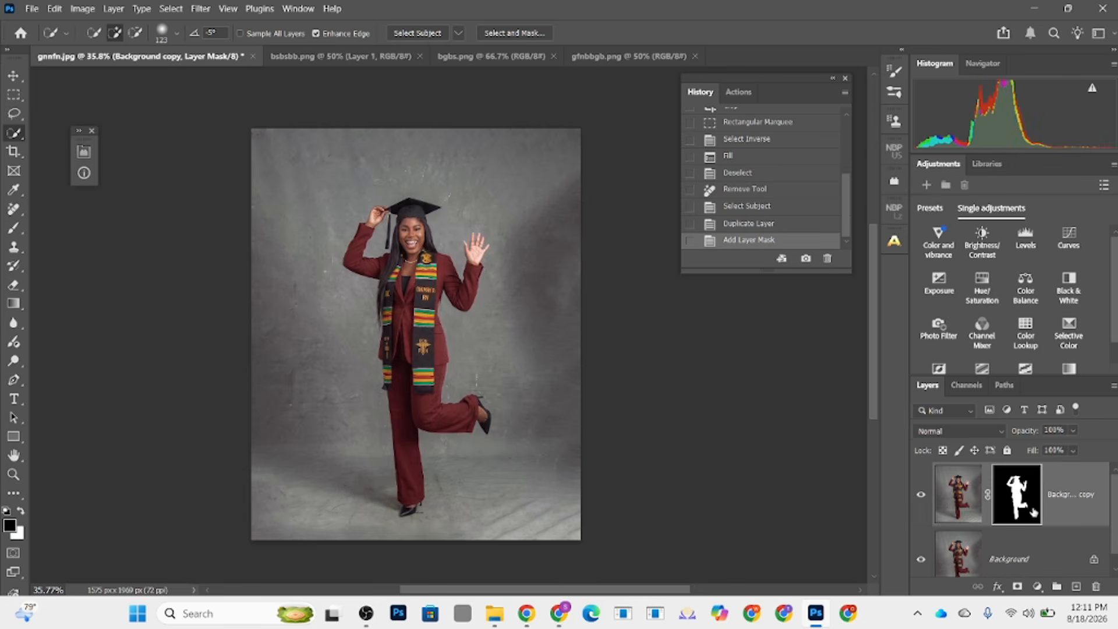
pyautogui.click(923, 558)
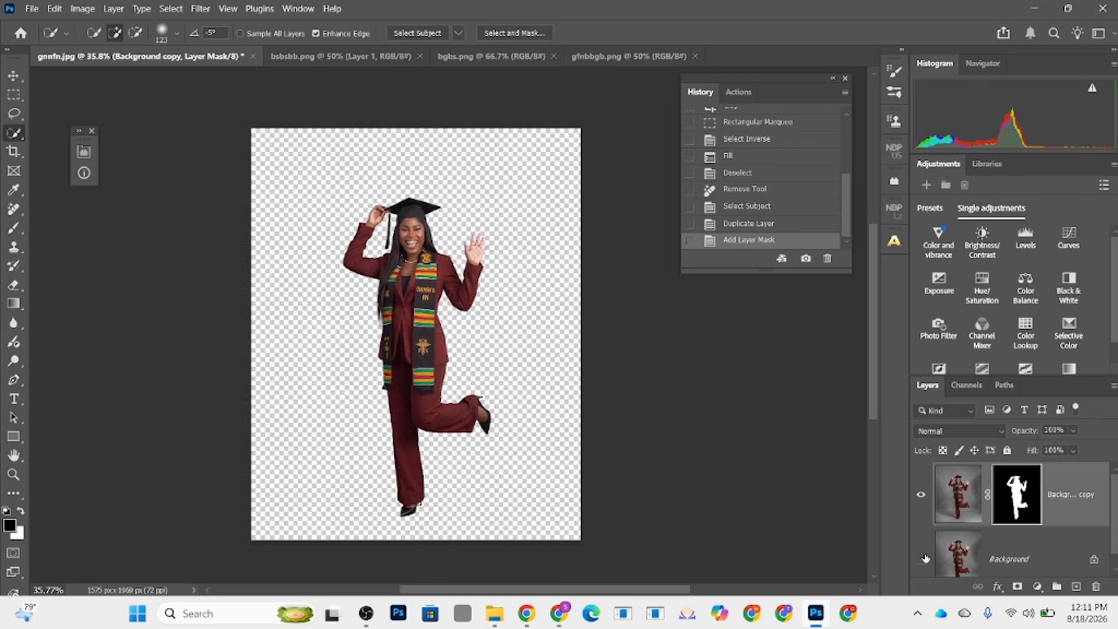
pyautogui.click(922, 559)
# Step: Load the mask as a selection and duplicate the Background layer, keeping the woman selected on the new copy
pyautogui.keyDown('ctrl'); pyautogui.click(1016, 508); pyautogui.keyUp('ctrl')
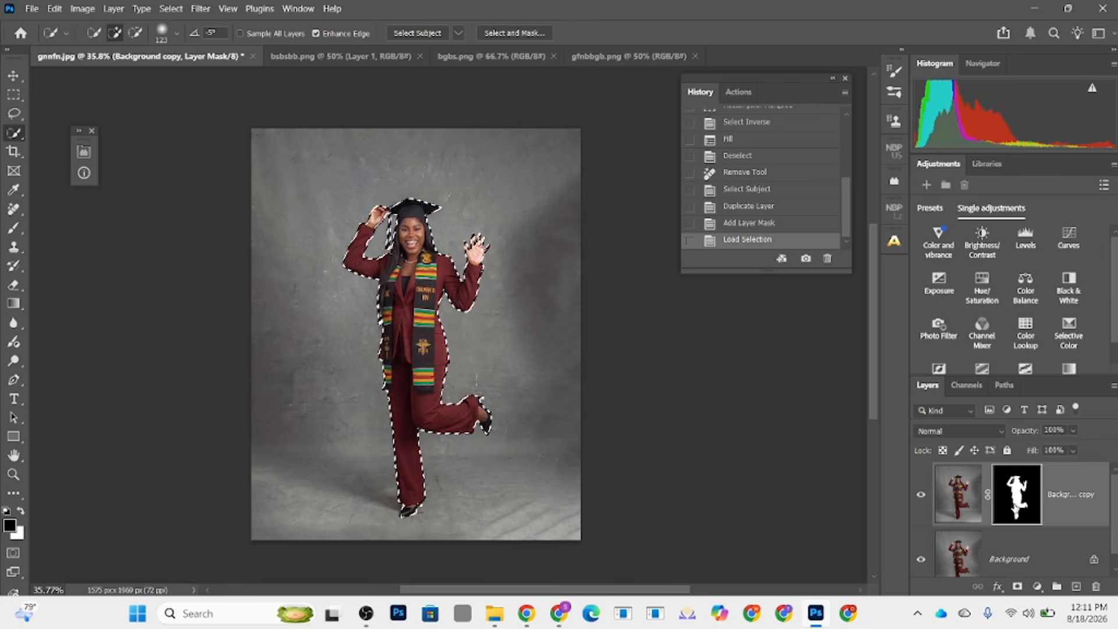
pyautogui.click(1016, 547)
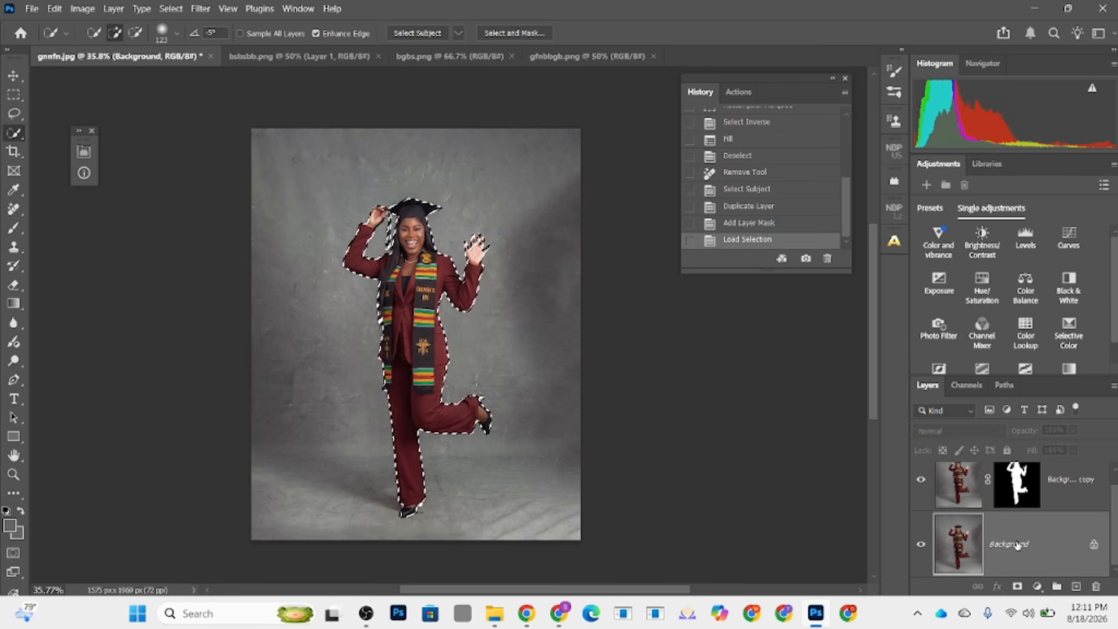
pyautogui.rightClick(409, 344)
pyautogui.click(491, 38)
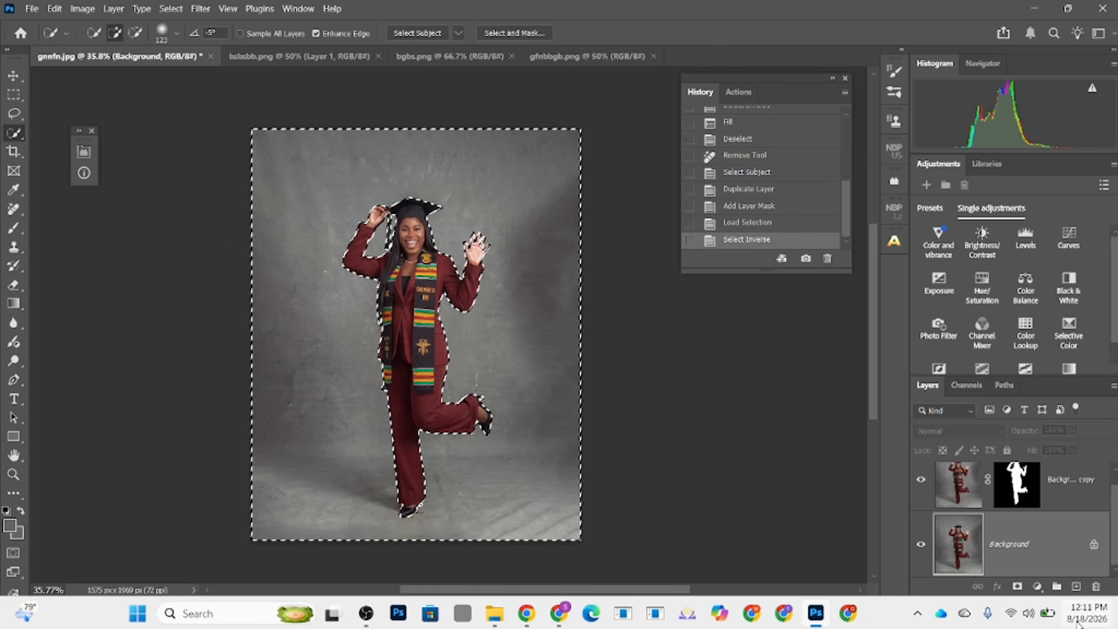
pyautogui.moveTo(1013, 543); pyautogui.dragTo(1076, 586)
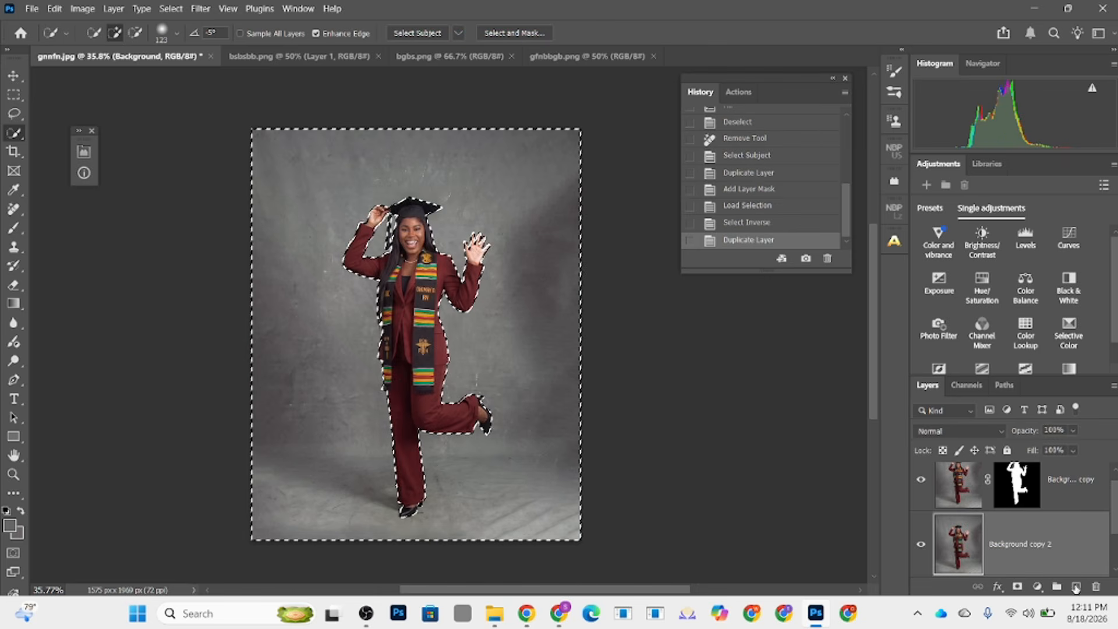
pyautogui.rightClick(434, 327)
pyautogui.click(488, 31)
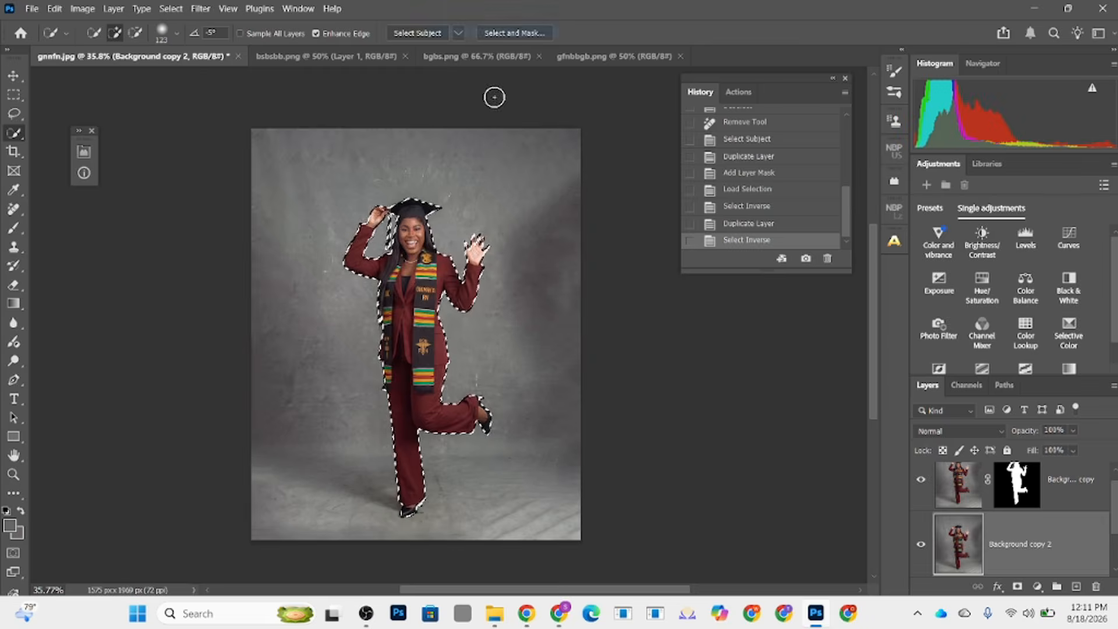
# Step: Try expanding the selection around the woman and undo the expansion
pyautogui.click(170, 8)
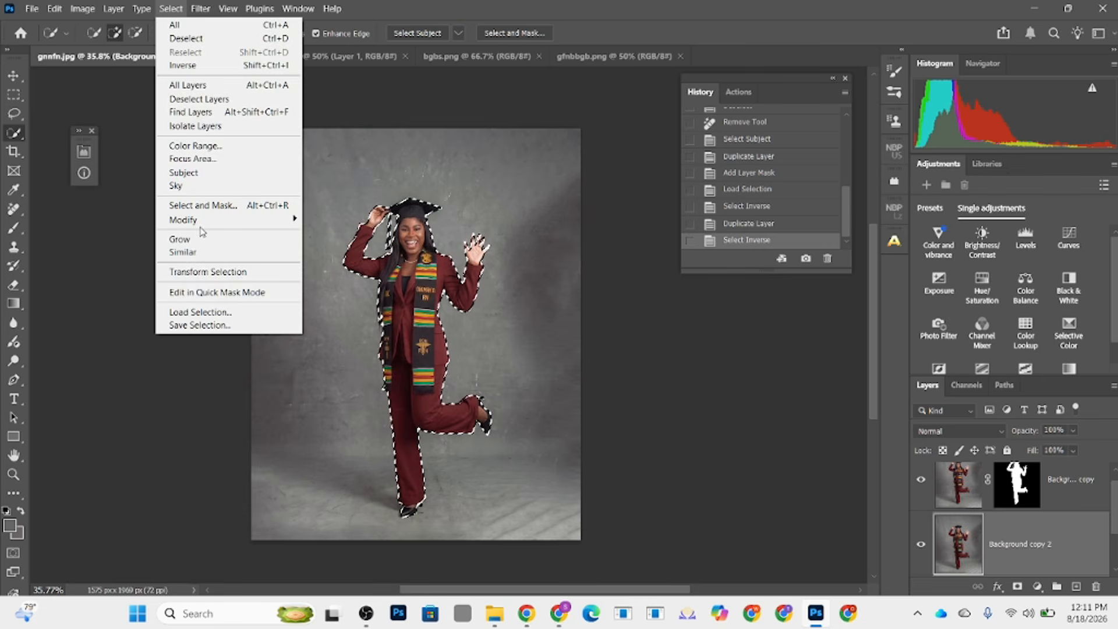
pyautogui.moveTo(233, 219)
pyautogui.click(351, 247)
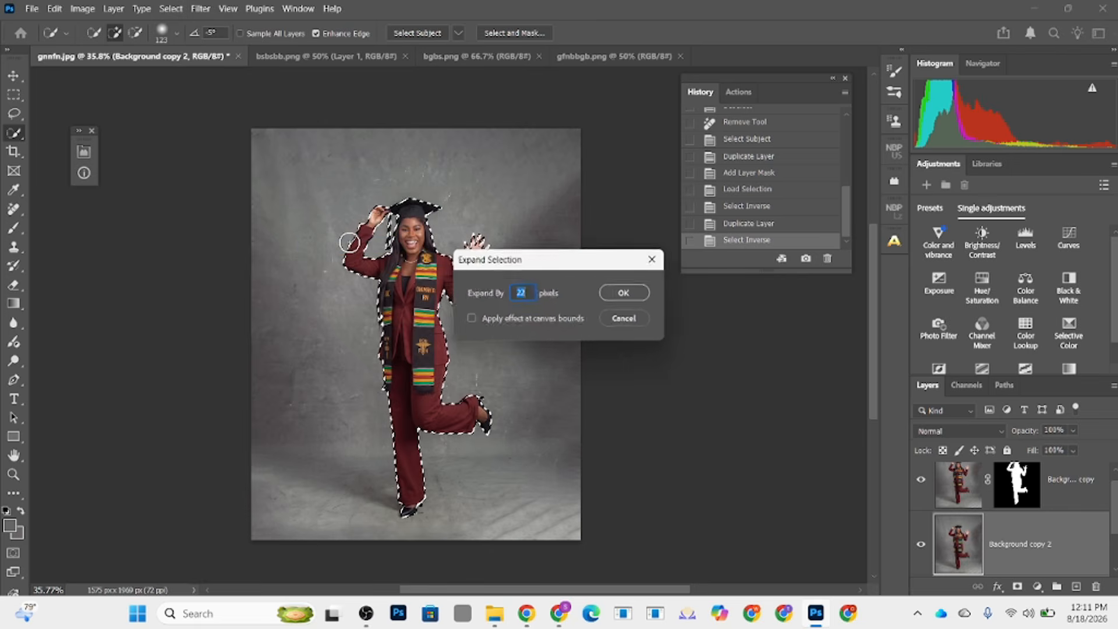
pyautogui.click(608, 294)
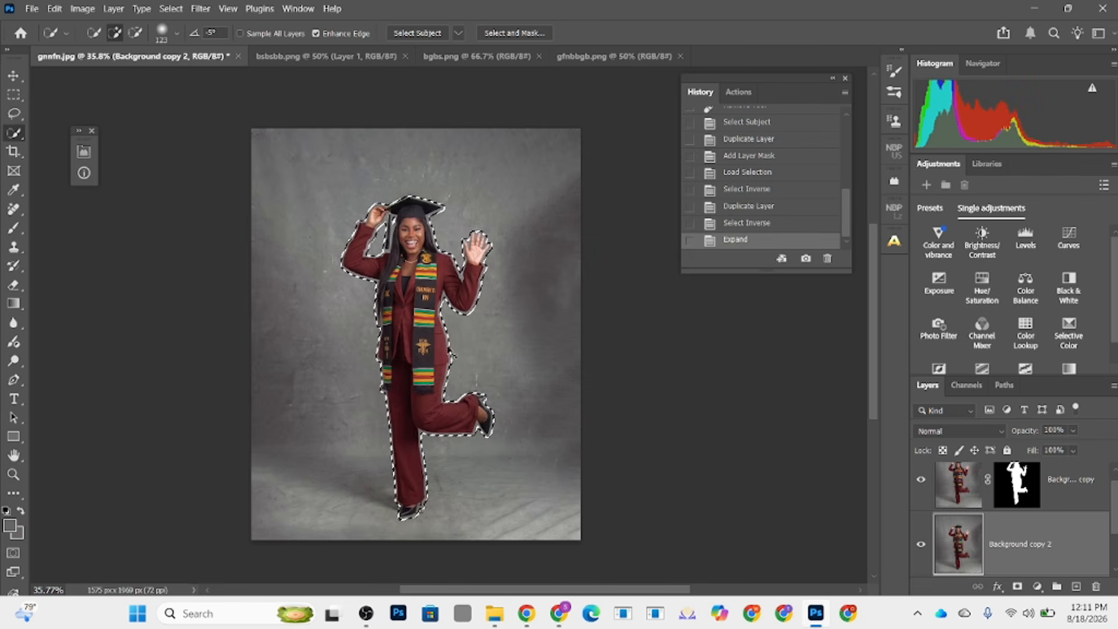
pyautogui.hotkey('ctrl', 'z')
# Step: Expand the selection around the woman by 5 pixels
pyautogui.click(171, 9)
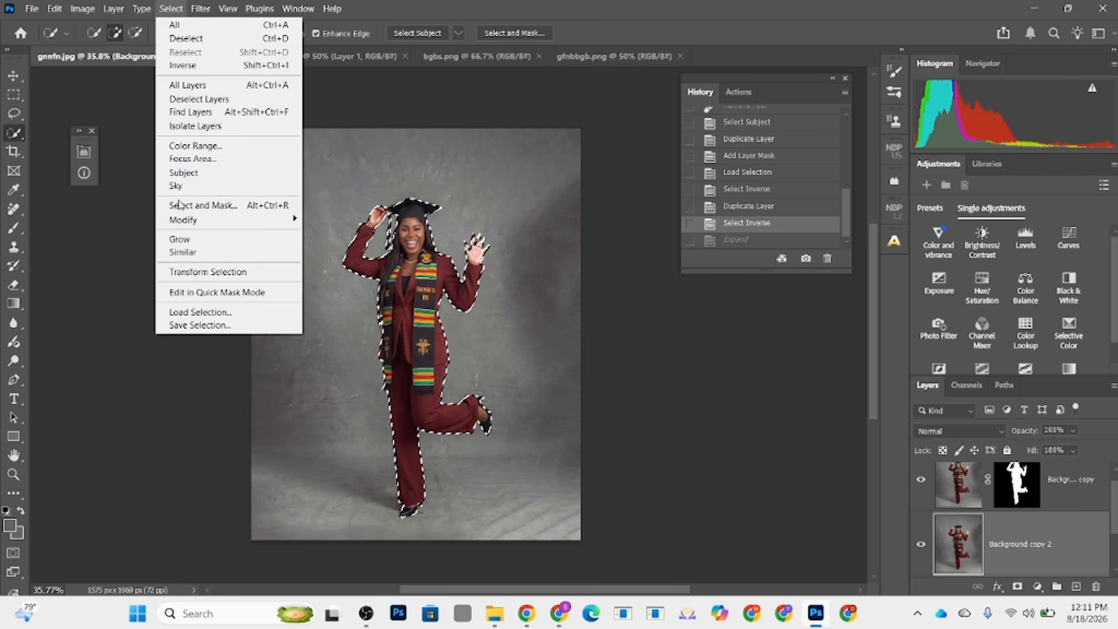
pyautogui.moveTo(259, 227)
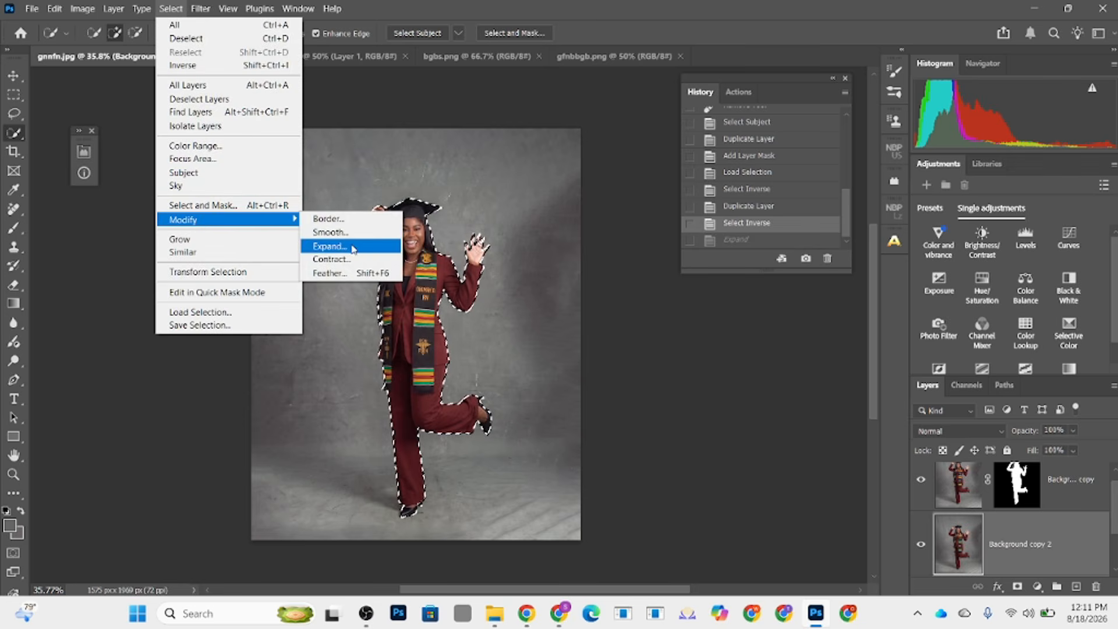
pyautogui.click(329, 246)
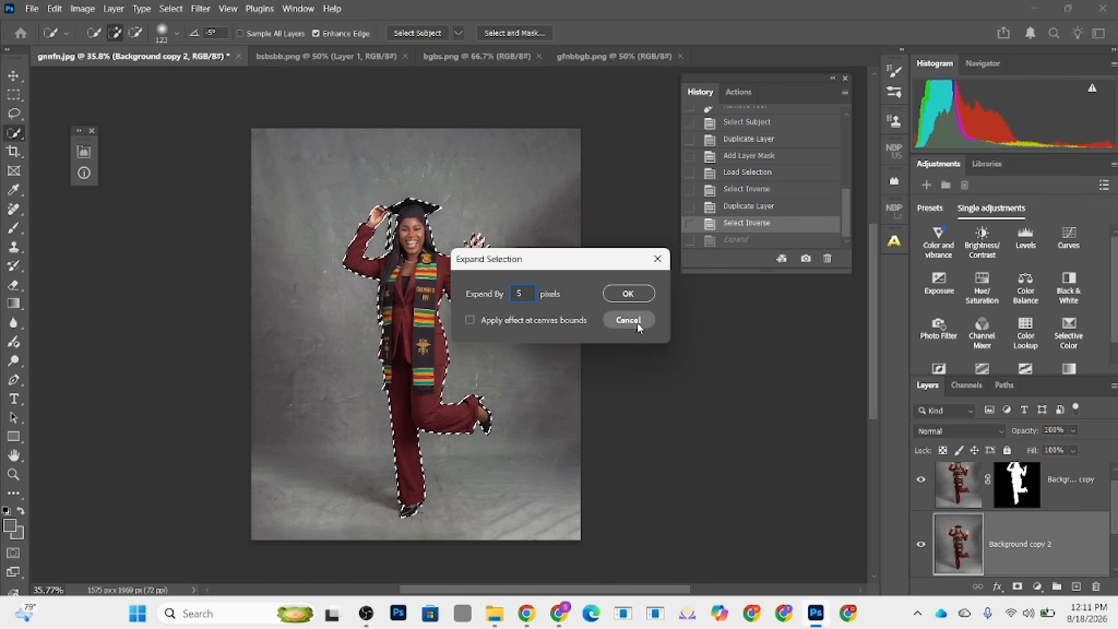
pyautogui.click(629, 294)
# Step: Remove the woman from Background copy 2 with Content-Aware Fill, output to a new layer, and clear the selection
pyautogui.rightClick(425, 266)
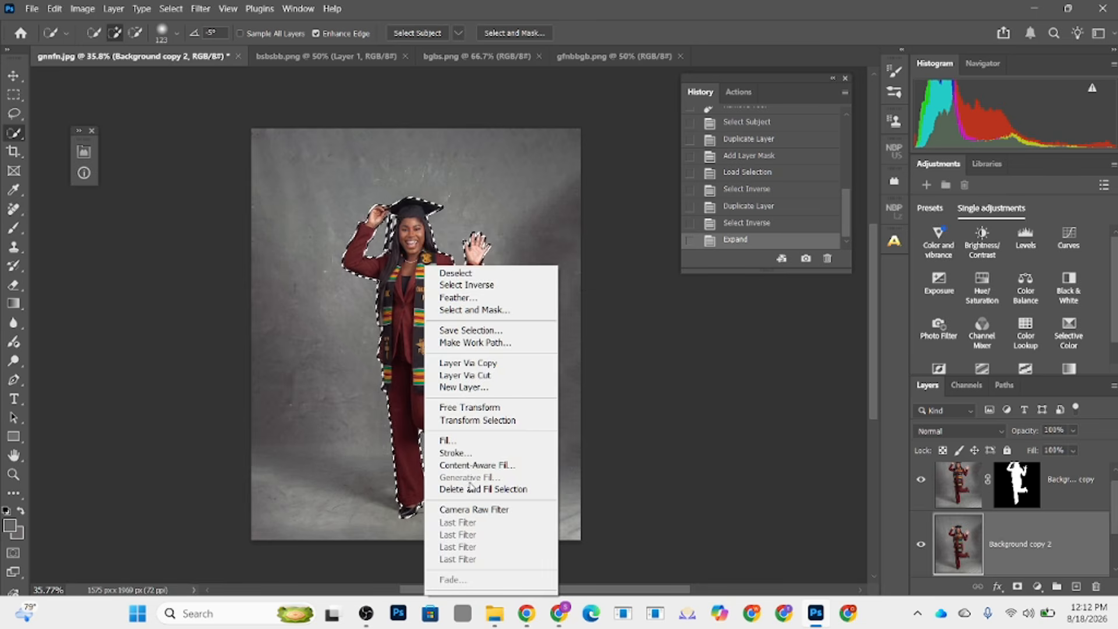
pyautogui.click(43, 8)
pyautogui.click(54, 8)
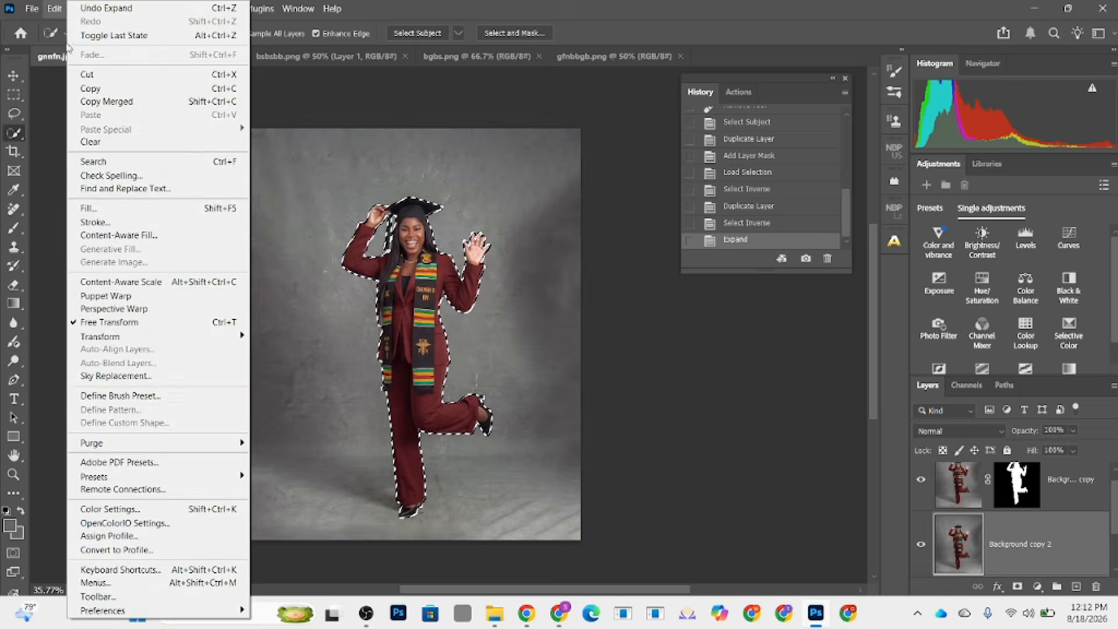
pyautogui.click(127, 235)
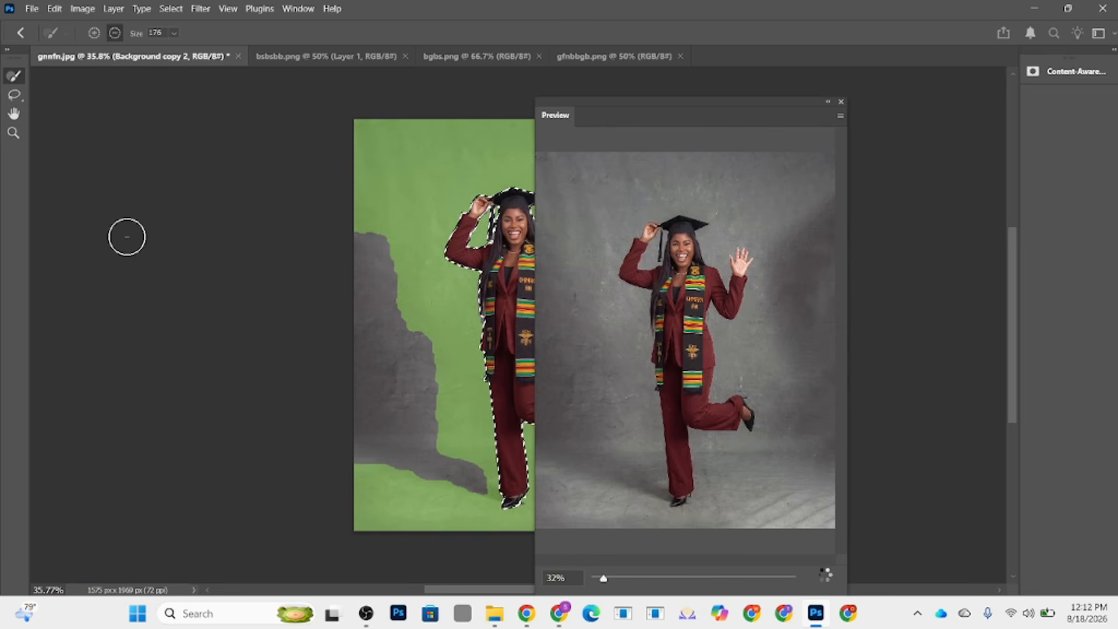
pyautogui.press('Return')
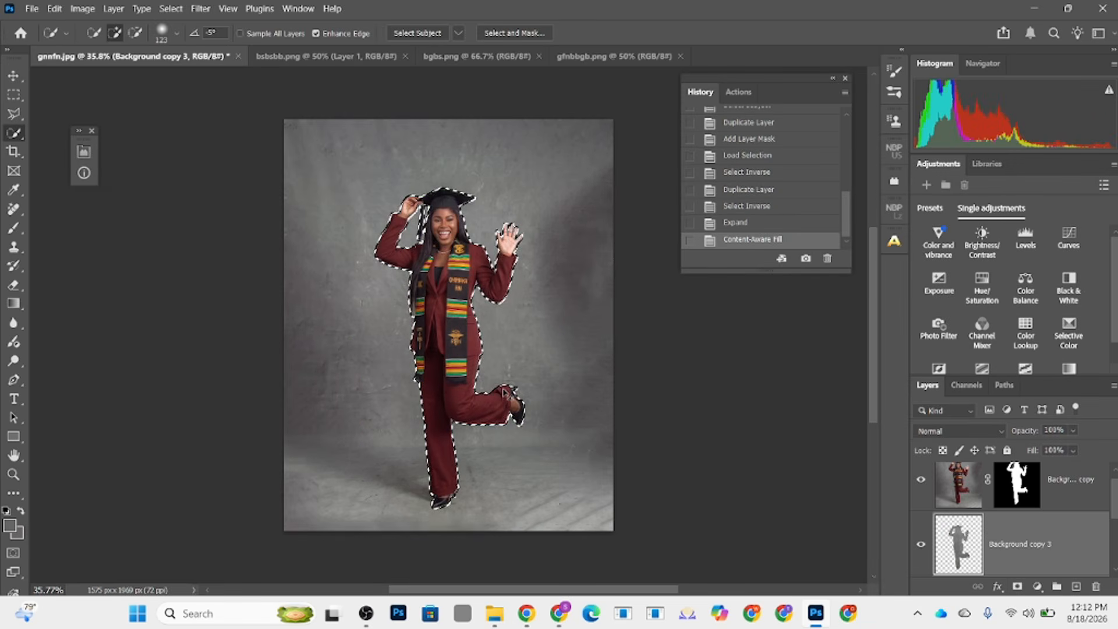
pyautogui.hotkey('ctrl', 'd')
# Step: Merge the filled patch layer with Background copy 2 into a single clean backdrop layer
pyautogui.scroll(-1, 965, 560)
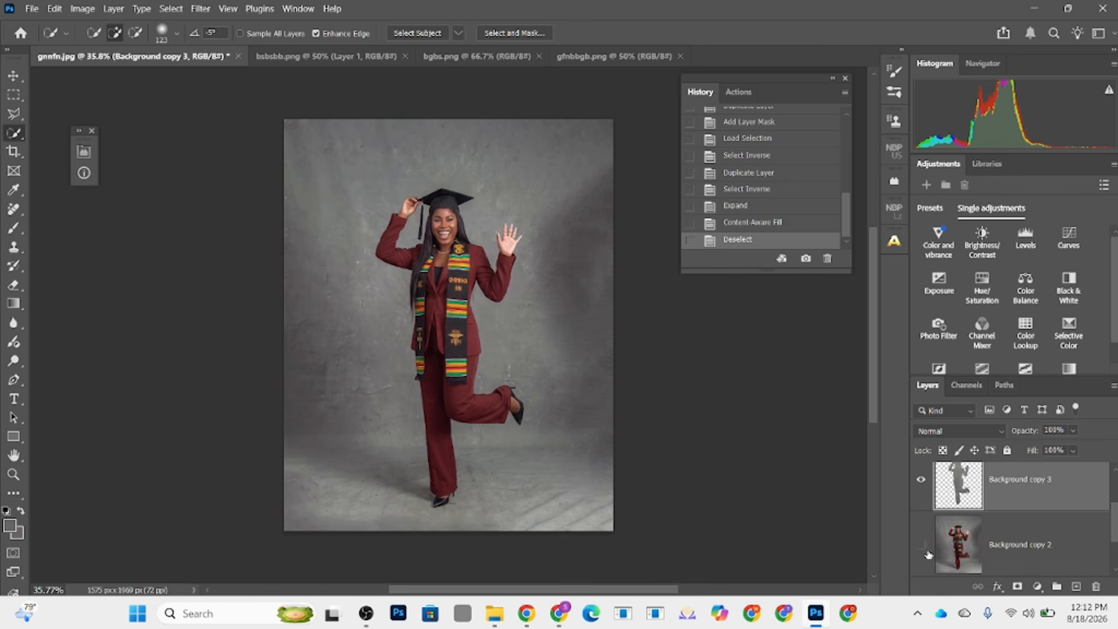
pyautogui.keyDown('shift'); pyautogui.click(1028, 542); pyautogui.keyUp('shift')
pyautogui.rightClick(1028, 542)
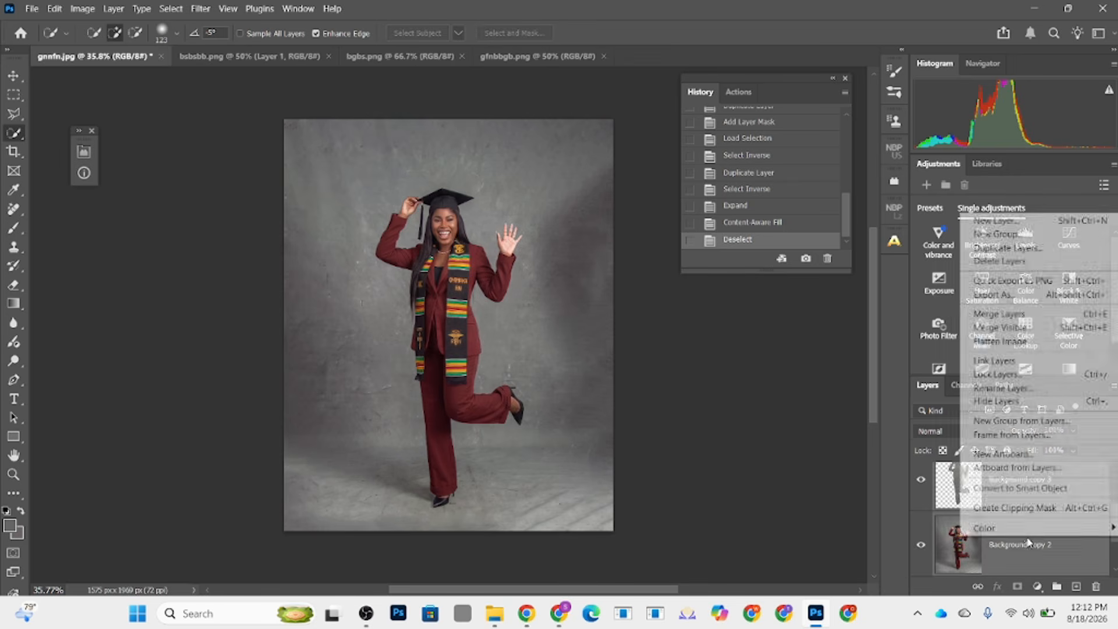
pyautogui.click(1000, 315)
pyautogui.scroll(1, 962, 504)
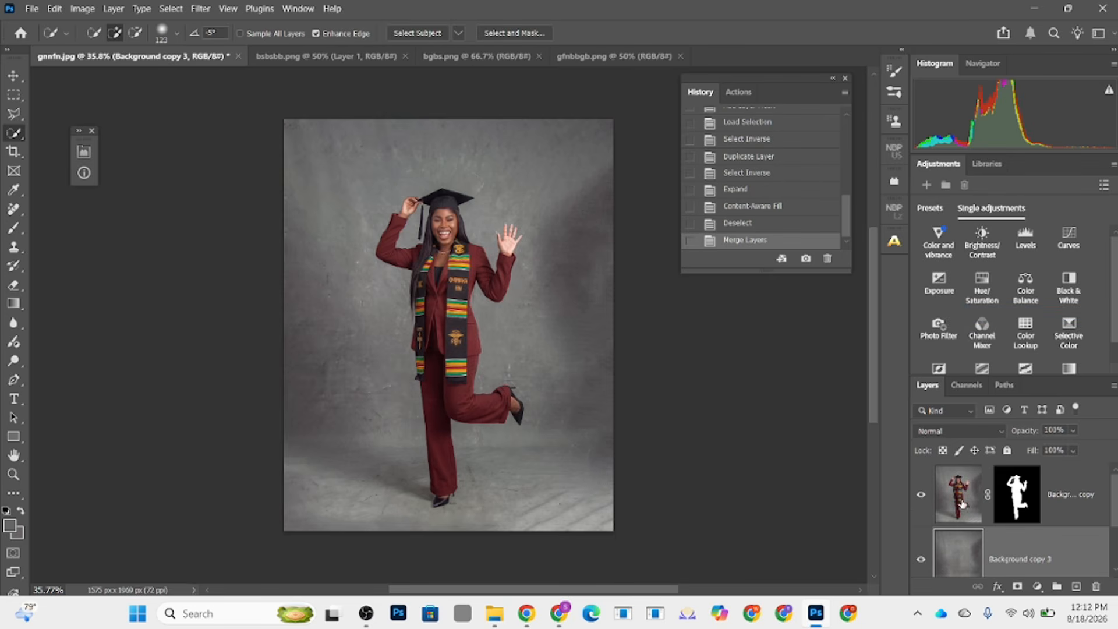
# Step: Toggle the visibility of the woman's cutout, the merged clean backdrop and the original Background to compare them
pyautogui.click(921, 494)
pyautogui.click(921, 493)
pyautogui.click(922, 559)
pyautogui.scroll(-1, 937, 559)
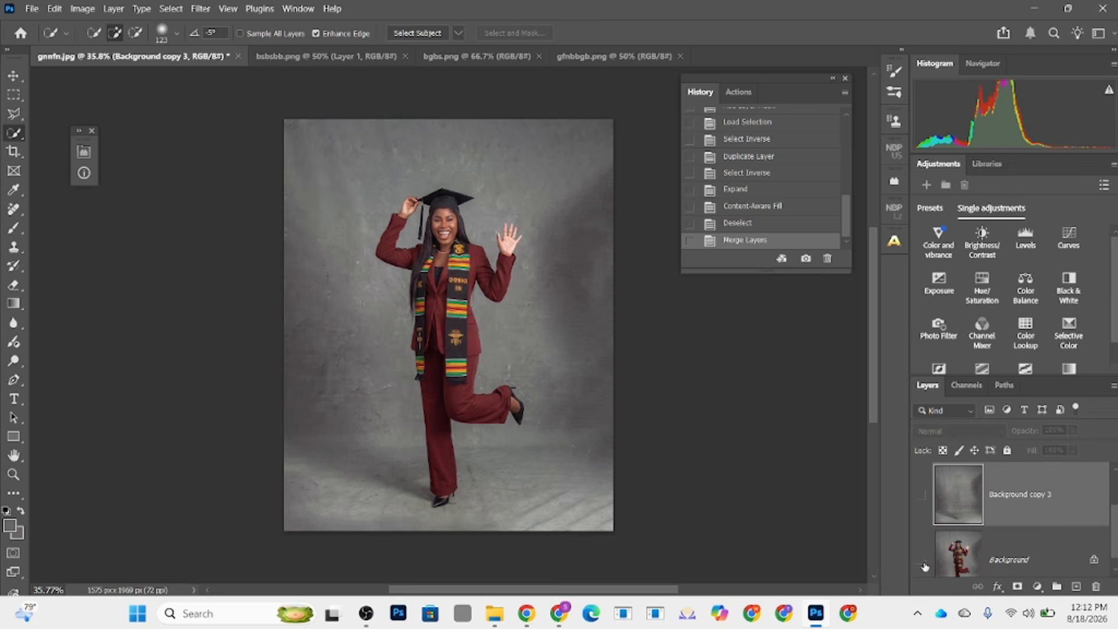
pyautogui.click(921, 560)
pyautogui.click(921, 560)
pyautogui.click(921, 494)
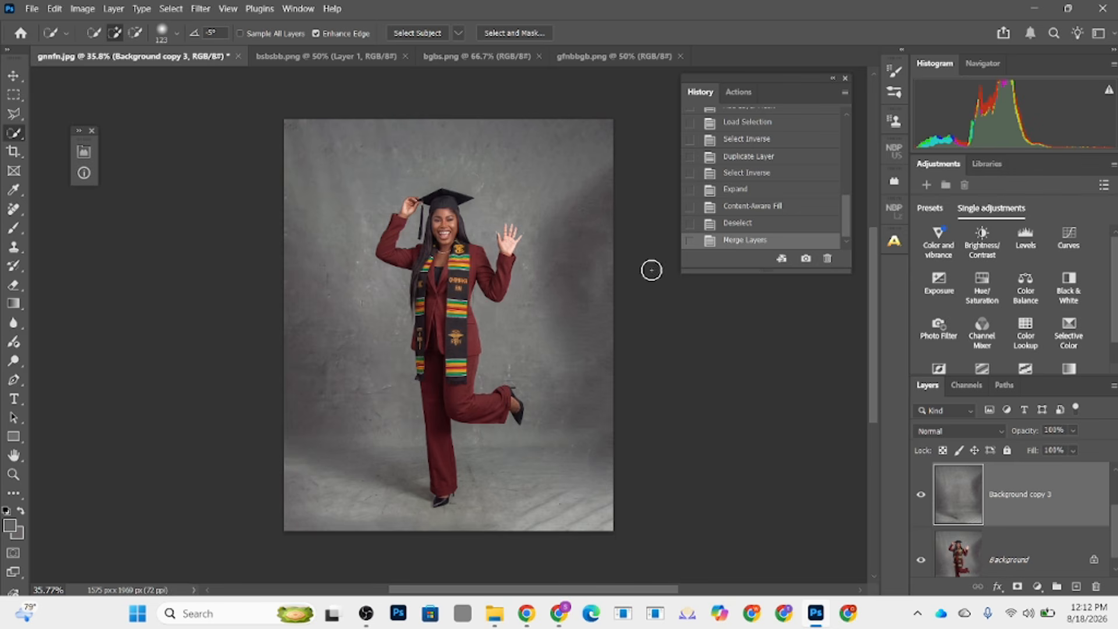
pyautogui.click(201, 8)
pyautogui.moveTo(217, 199)
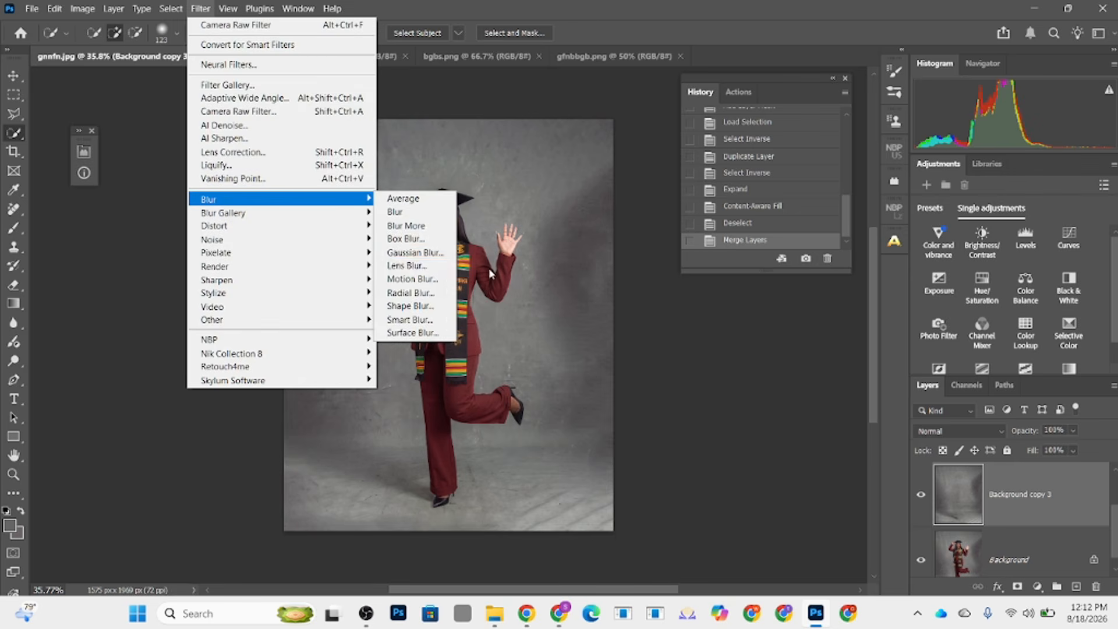
pyautogui.click(415, 253)
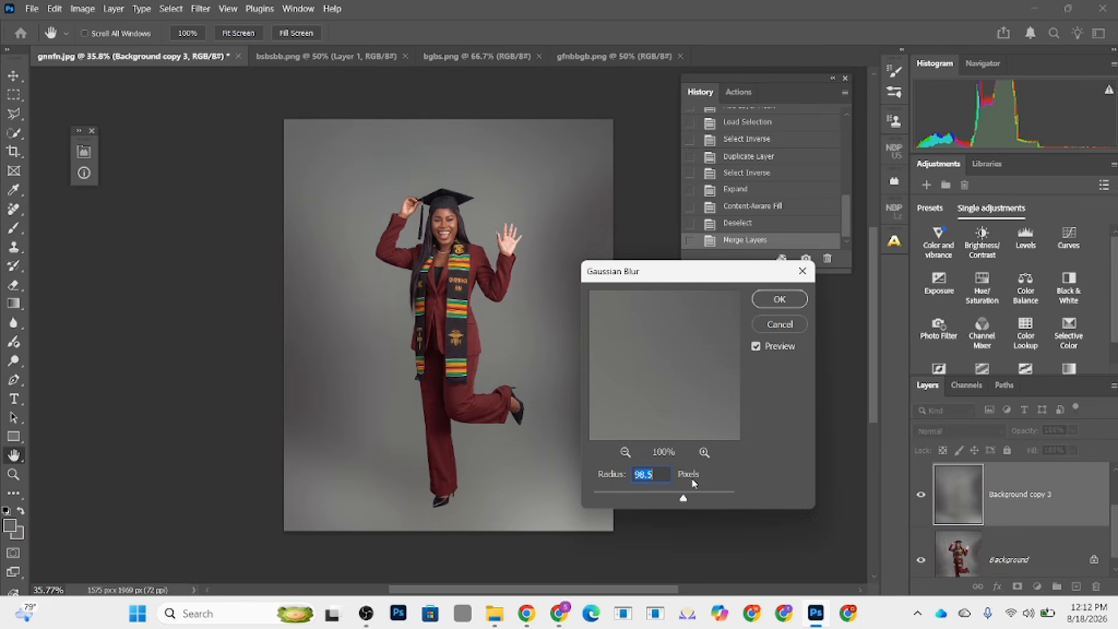
pyautogui.click(774, 329)
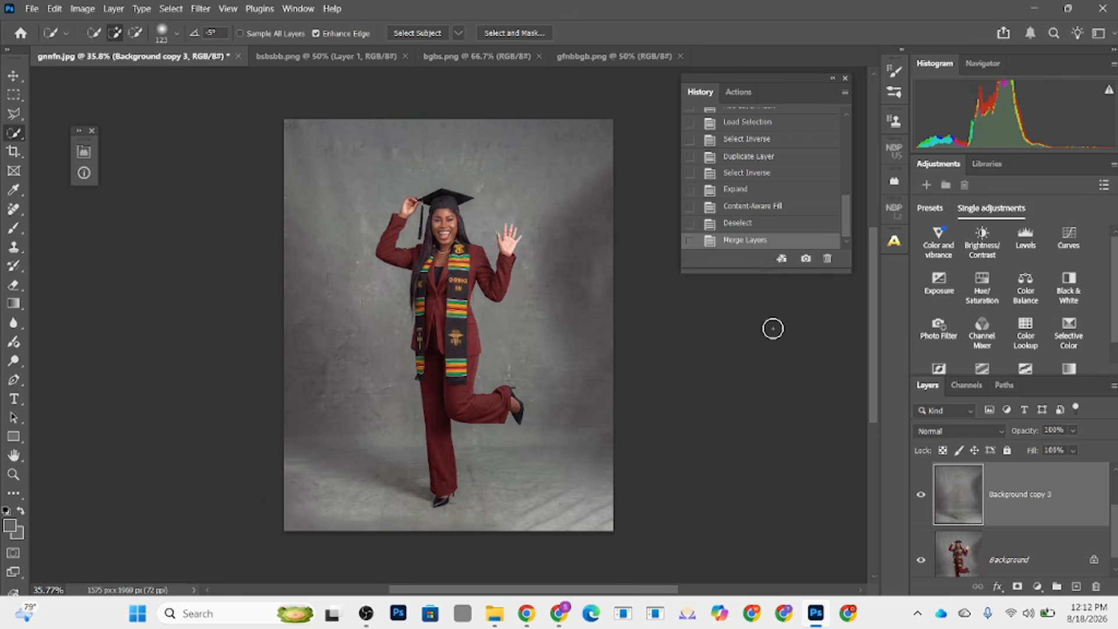
# Step: Unlock the brown studio backdrop in gfnbbgb.png and bring it into gnnfn.jpg, centred horizontally behind the woman
pyautogui.click(611, 55)
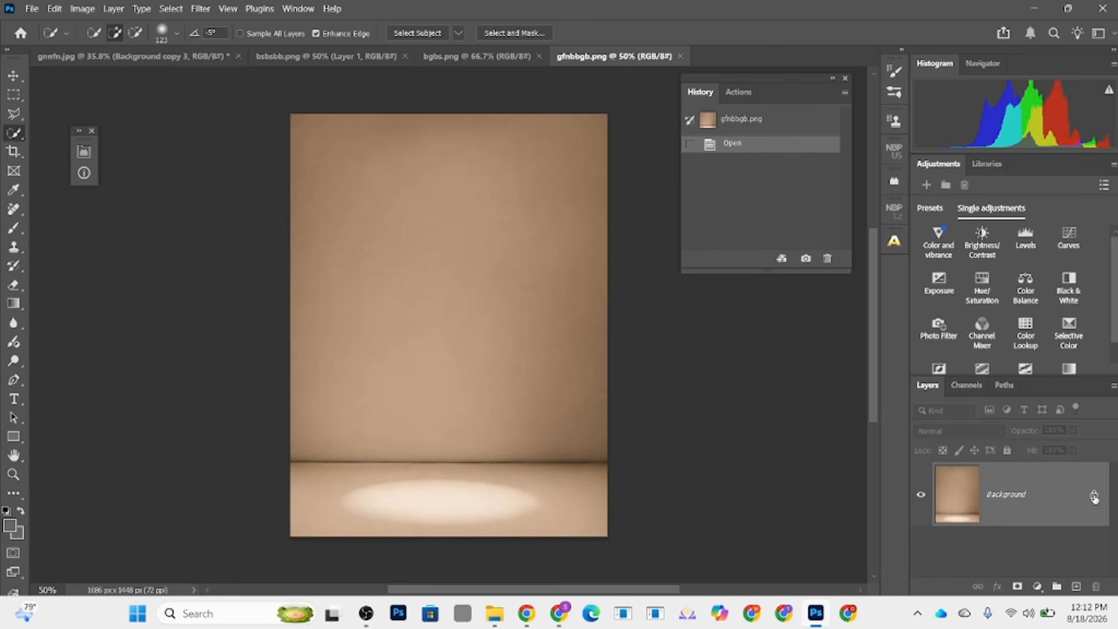
pyautogui.click(1094, 496)
pyautogui.press('v')
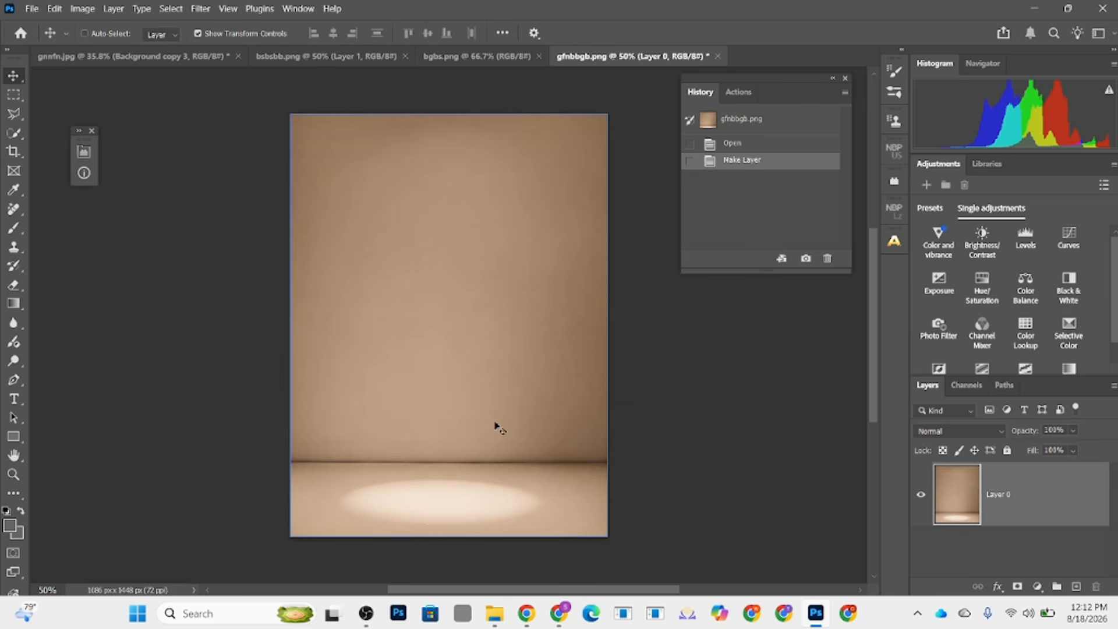
pyautogui.moveTo(497, 425); pyautogui.dragTo(437, 254)
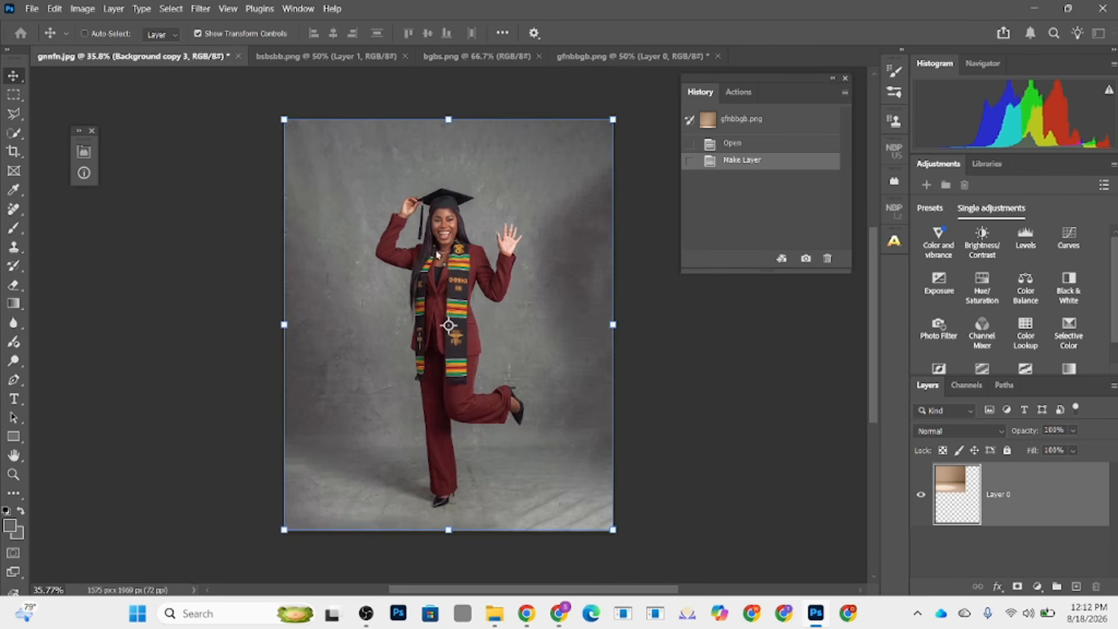
pyautogui.moveTo(424, 312); pyautogui.dragTo(428, 314)
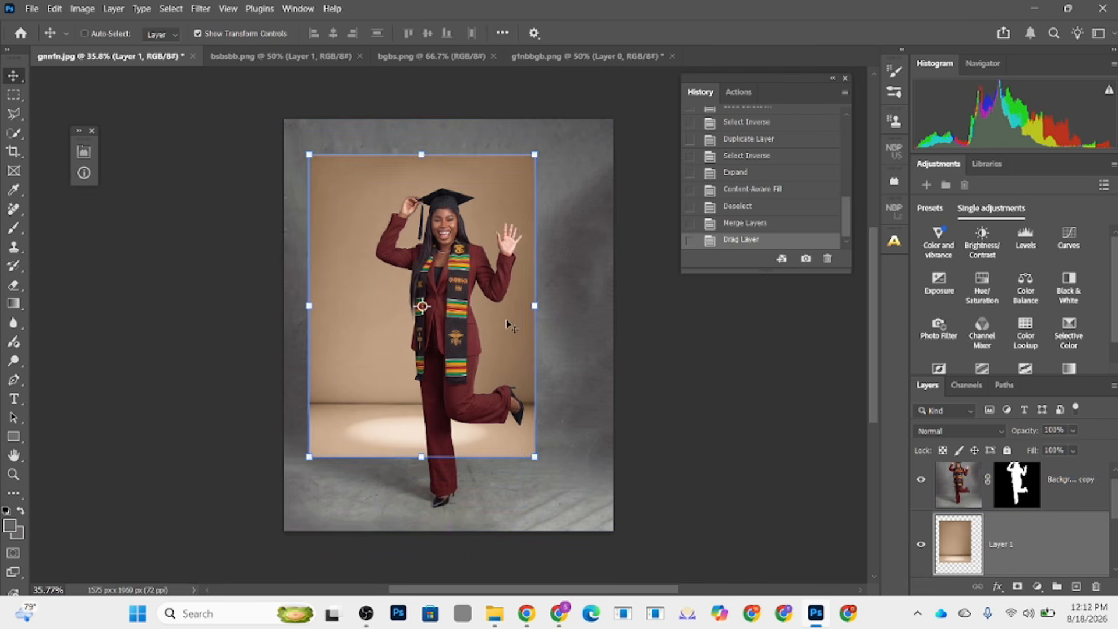
pyautogui.moveTo(508, 322); pyautogui.dragTo(535, 325)
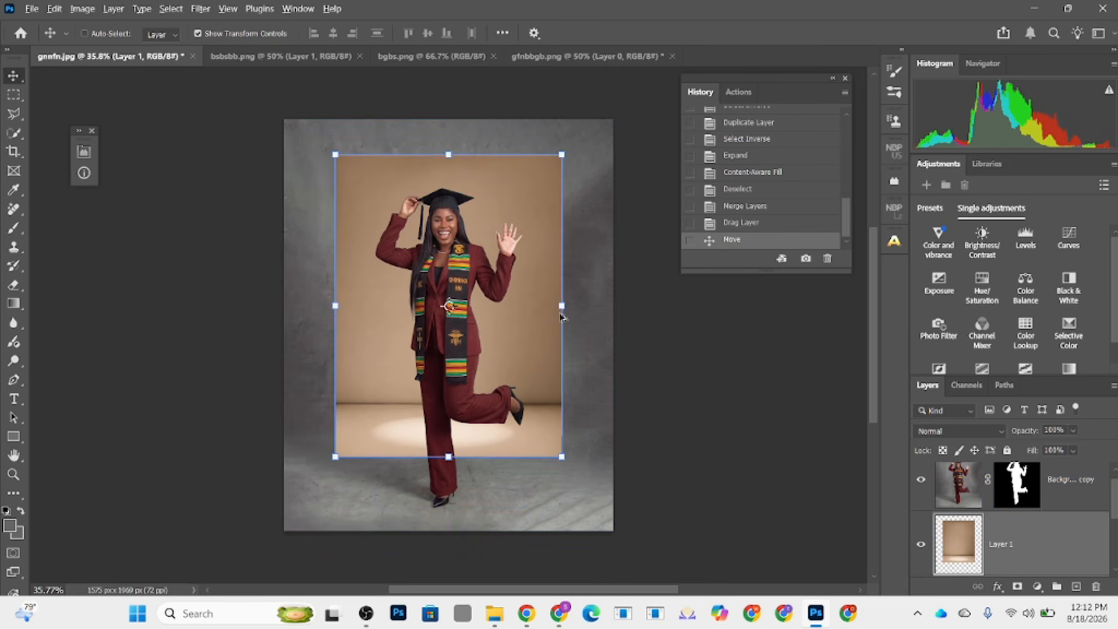
# Step: Enlarge the brown backdrop to about 145%, align it with the canvas's bottom edge and shorten it from its upper edge
pyautogui.moveTo(564, 309); pyautogui.dragTo(616, 323)
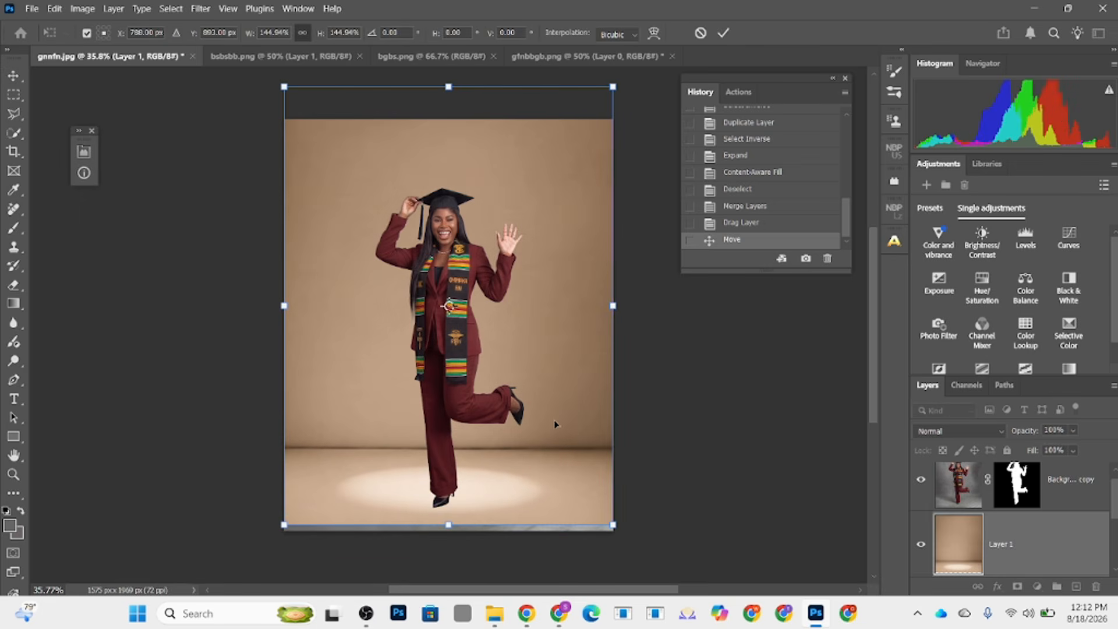
pyautogui.moveTo(555, 424)
pyautogui.mouseDown()
pyautogui.moveTo(569, 425)
pyautogui.moveTo(554, 428)
pyautogui.mouseUp()
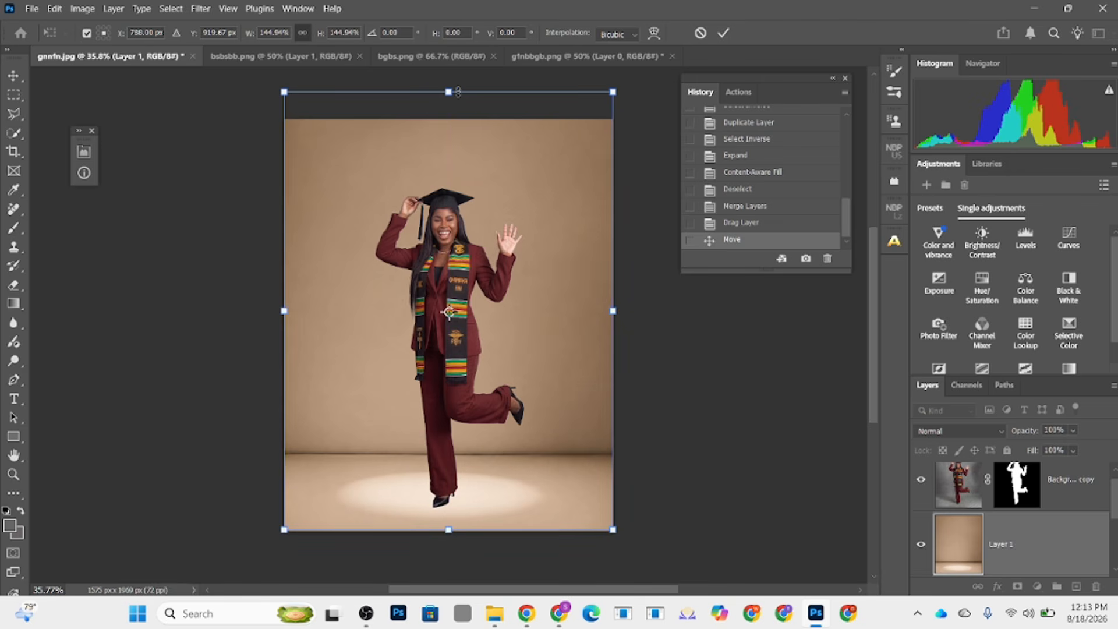
pyautogui.moveTo(449, 91); pyautogui.dragTo(449, 110)
pyautogui.click(723, 33)
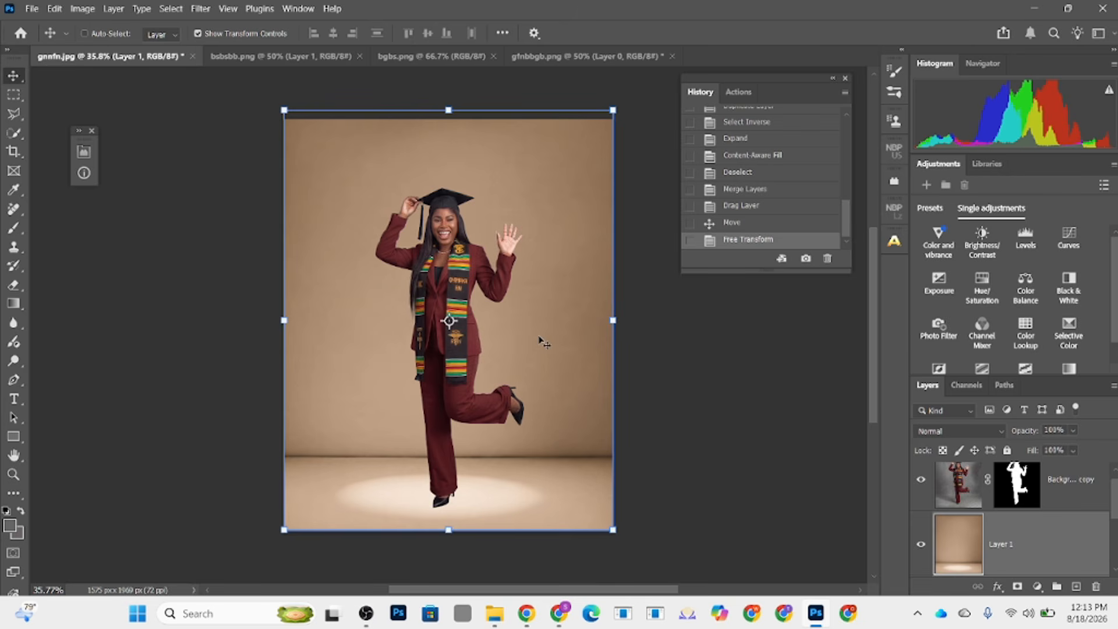
# Step: Preview the Overlay blend mode on the woman's cutout layer and on the brown backdrop layer
pyautogui.click(997, 496)
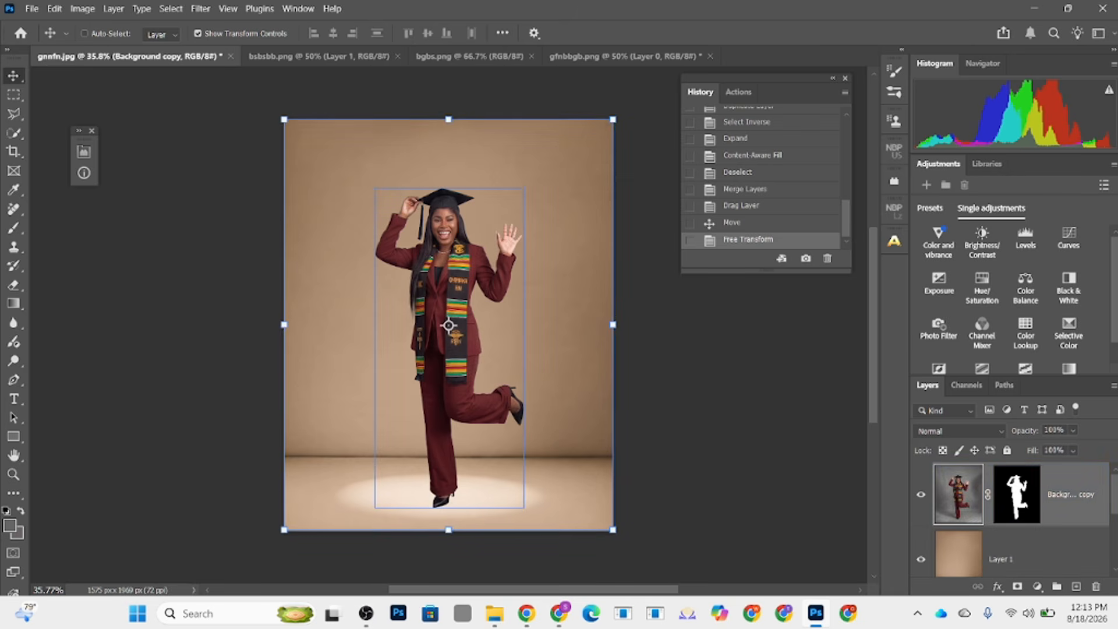
pyautogui.click(955, 431)
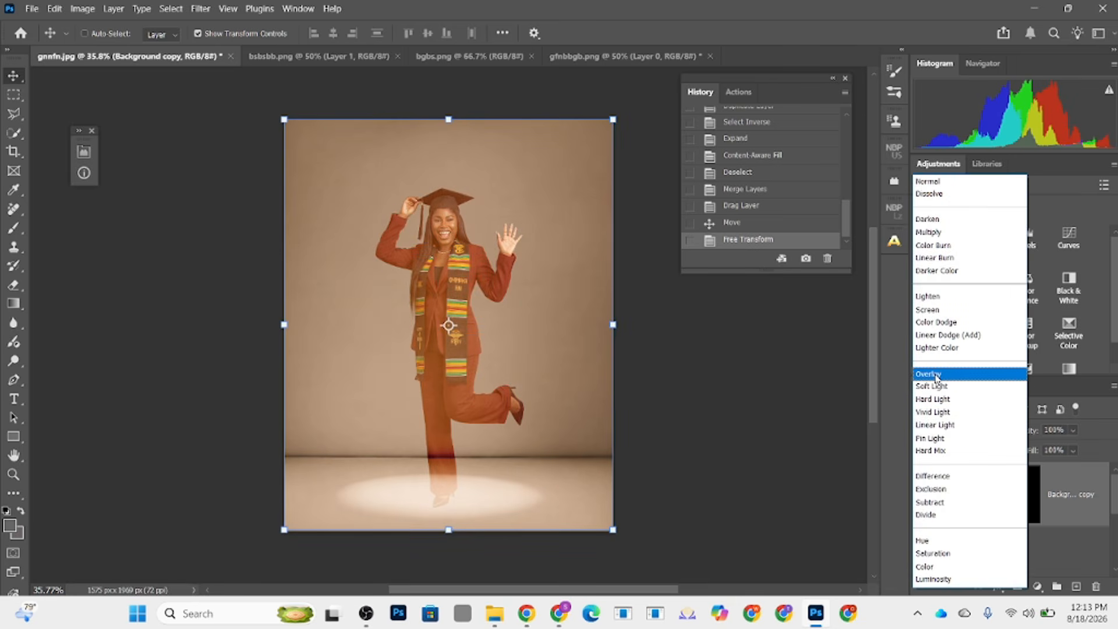
pyautogui.press('Escape')
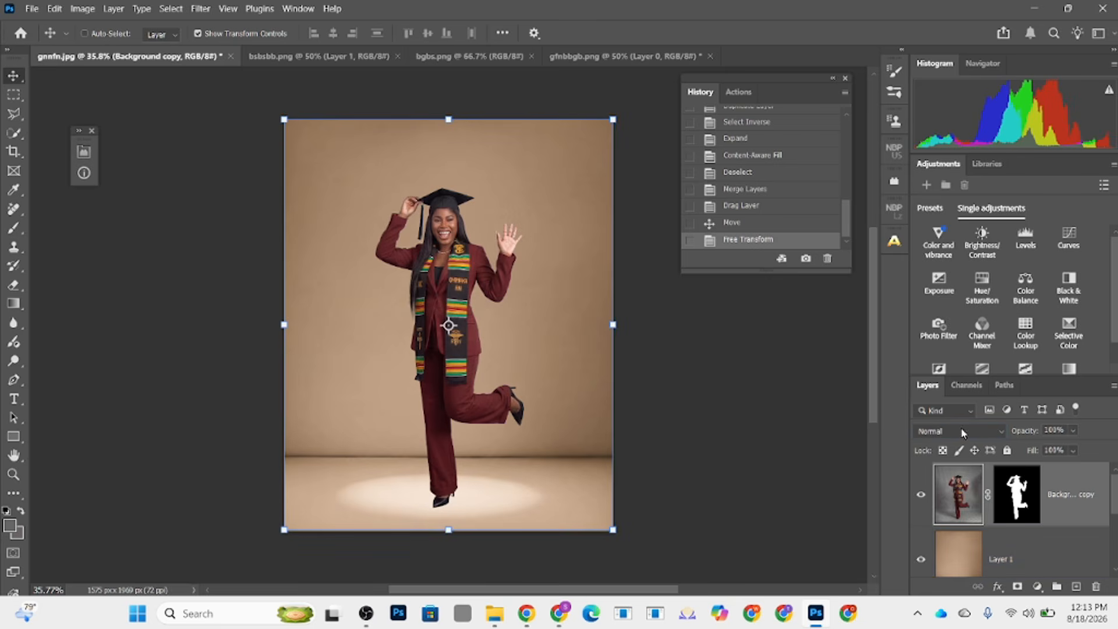
pyautogui.click(959, 432)
pyautogui.press('Escape')
pyautogui.hotkey('alt', '[')
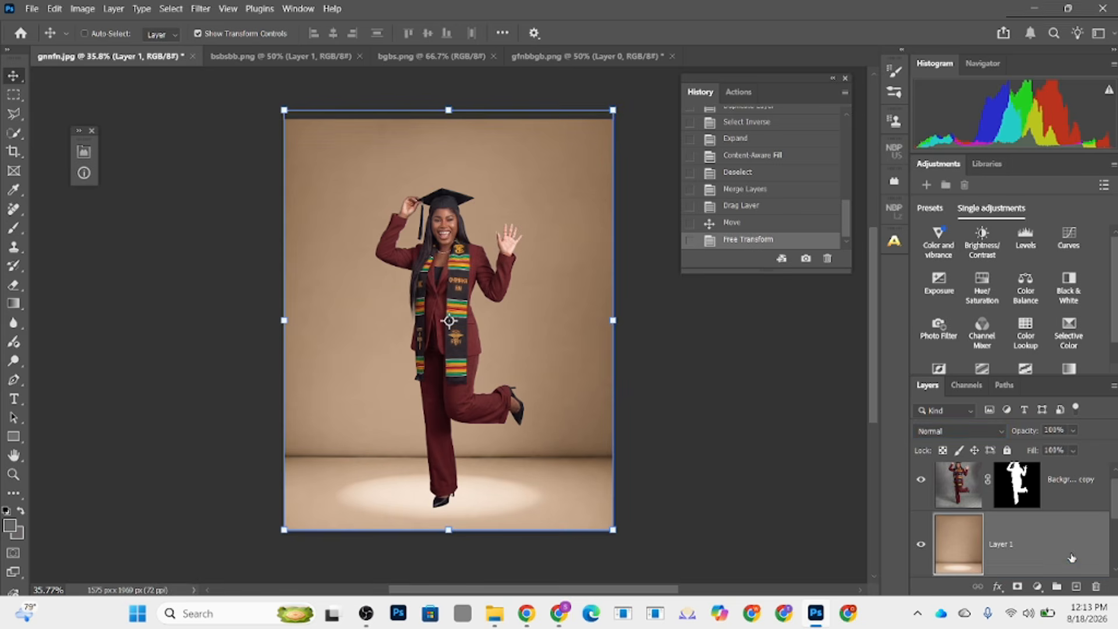
pyautogui.click(938, 433)
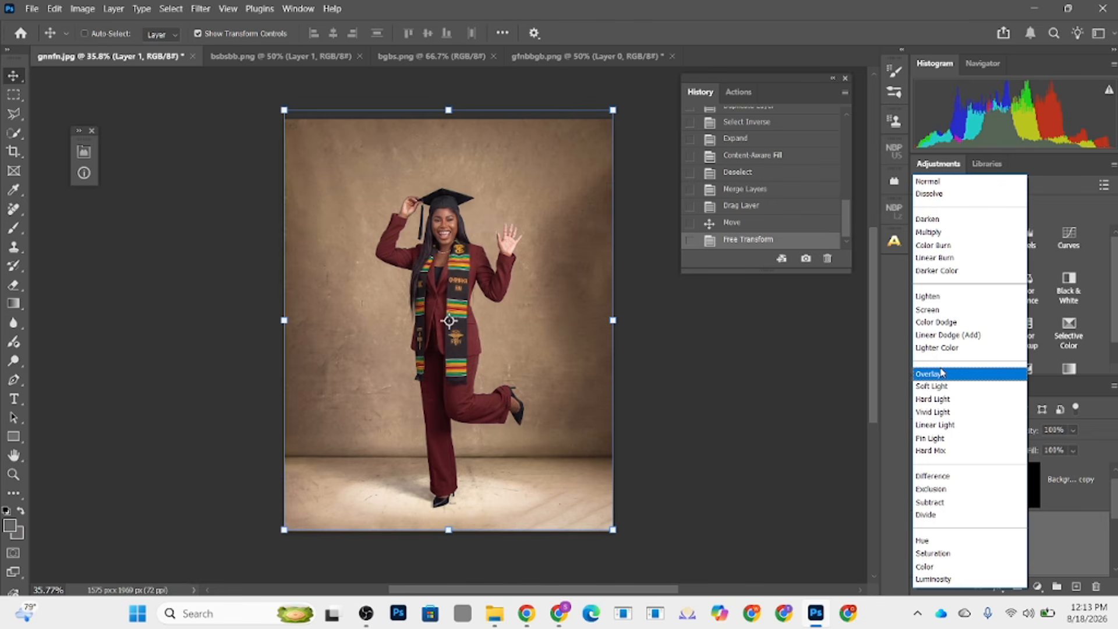
pyautogui.press('Escape')
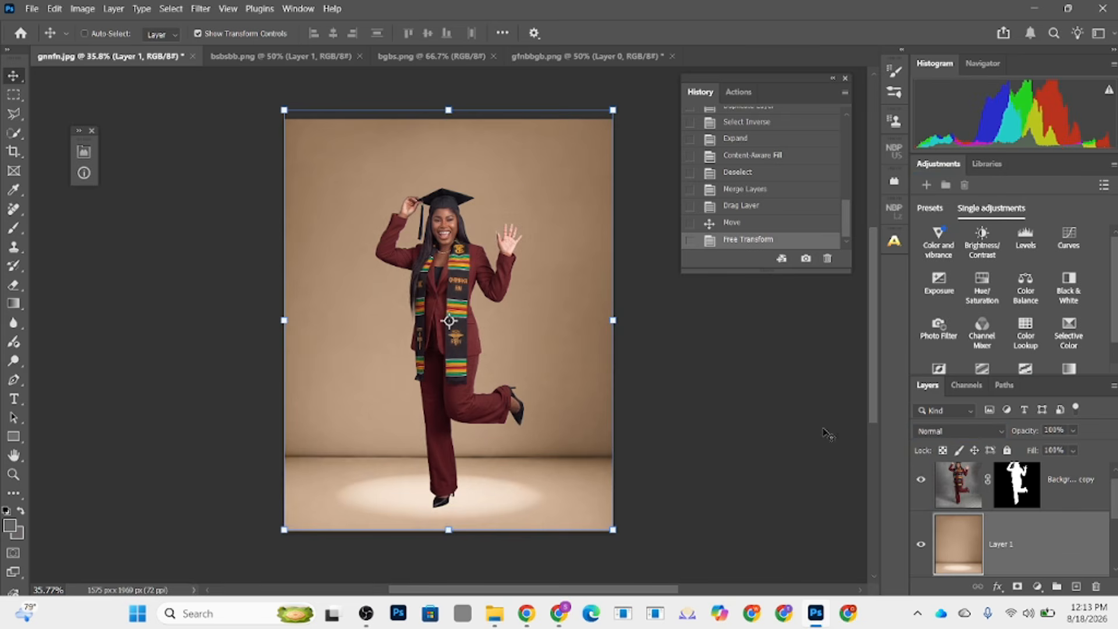
# Step: Add a Black & White adjustment layer above the woman's cutout layer
pyautogui.click(1066, 493)
pyautogui.click(1032, 588)
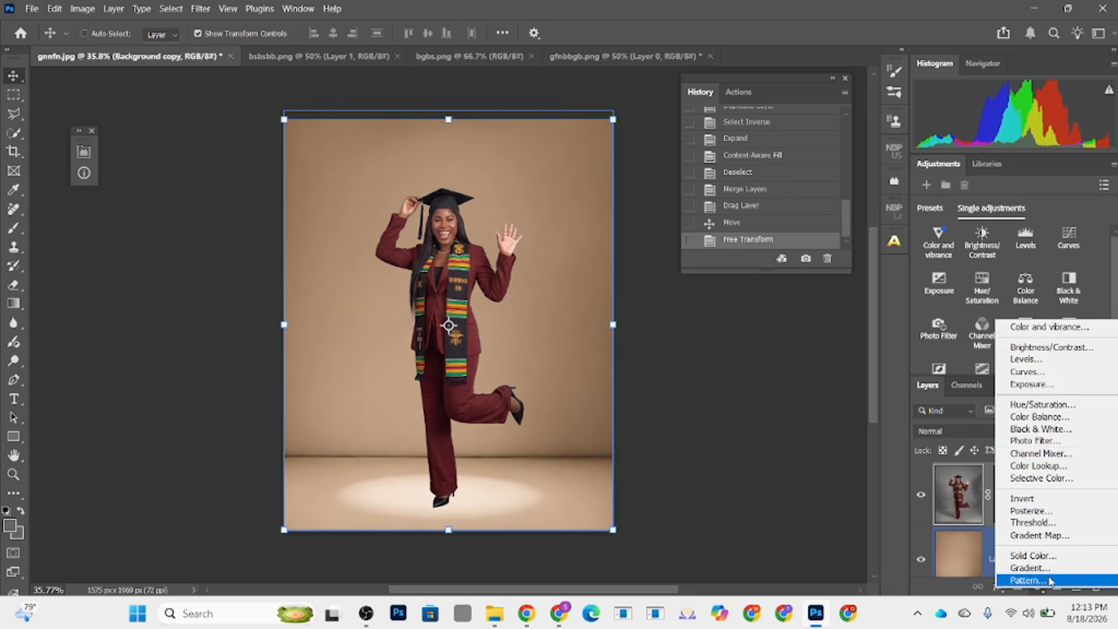
pyautogui.click(1033, 438)
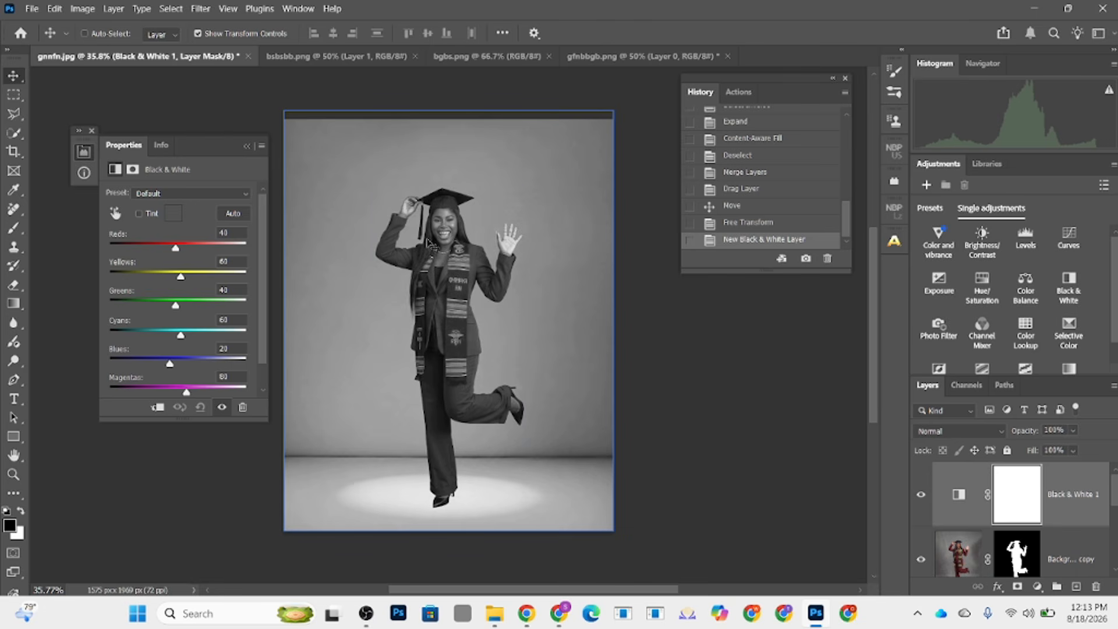
pyautogui.keyDown('ctrl'); pyautogui.click(436, 256); pyautogui.keyUp('ctrl')
pyautogui.keyDown('ctrl'); pyautogui.click(544, 340); pyautogui.keyUp('ctrl')
# Step: Add a Curves adjustment clipped to the woman's cutout and brighten its midtones with a point at input 114, output 133
pyautogui.click(1056, 556)
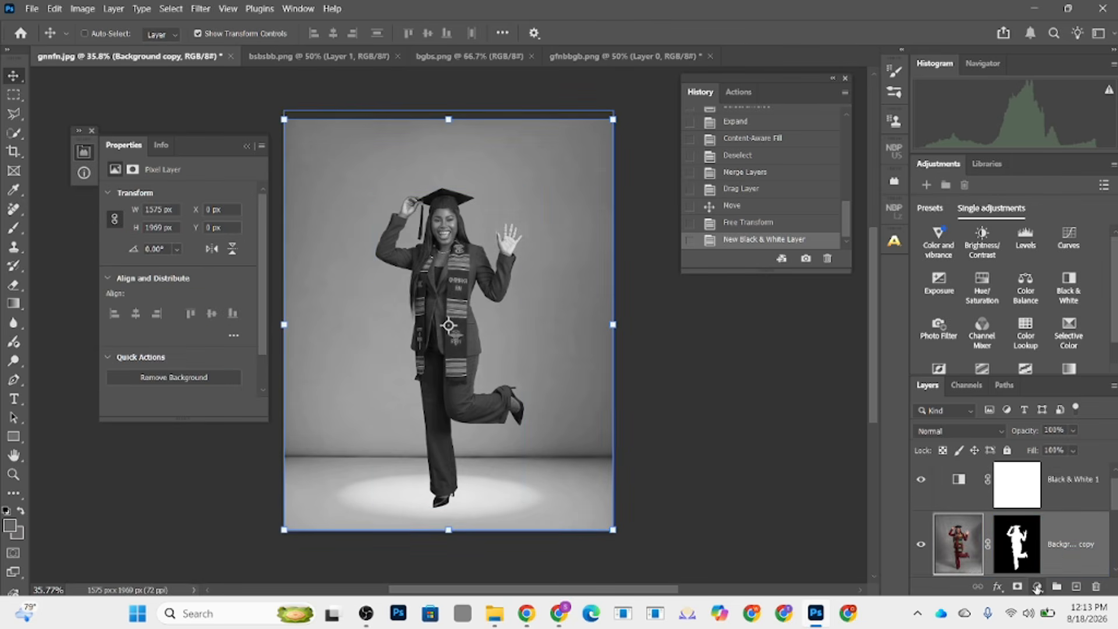
pyautogui.click(1035, 592)
pyautogui.click(1037, 369)
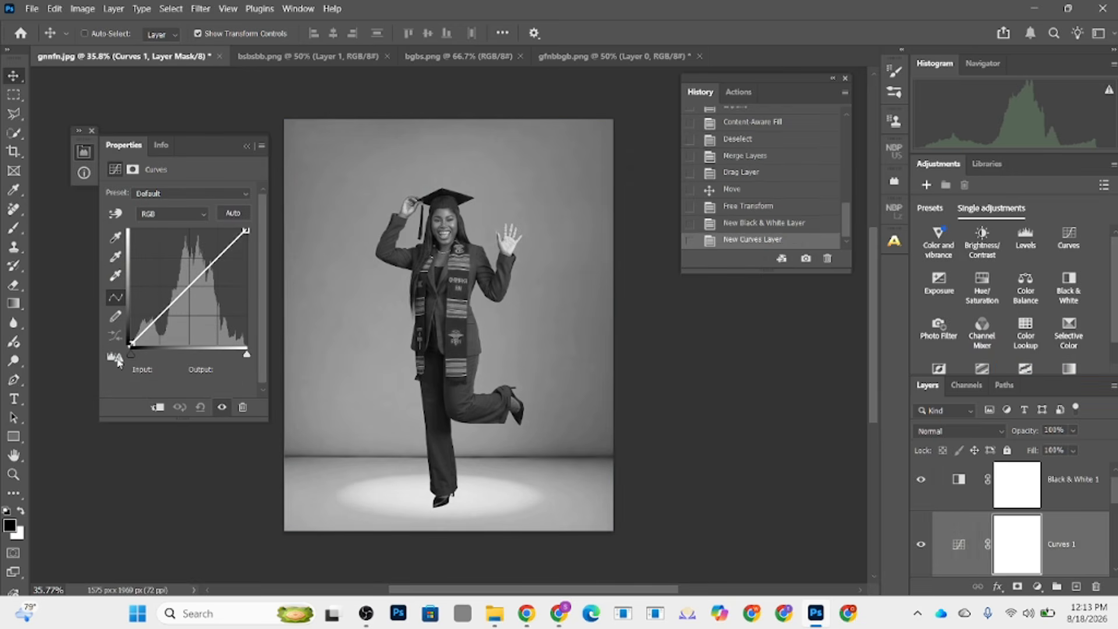
pyautogui.click(157, 407)
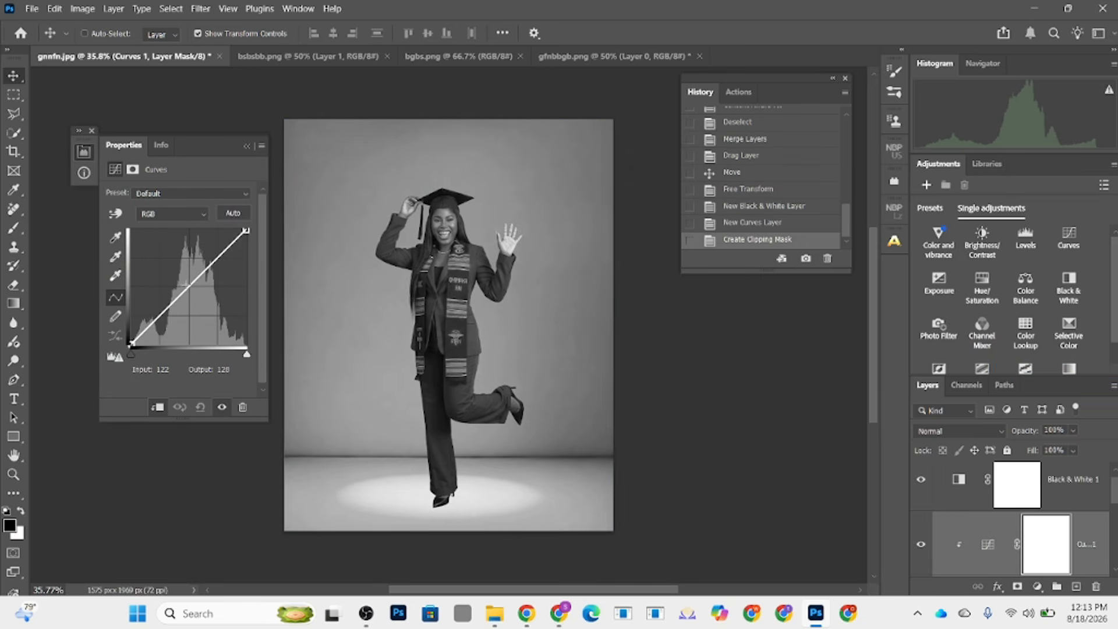
pyautogui.click(182, 283)
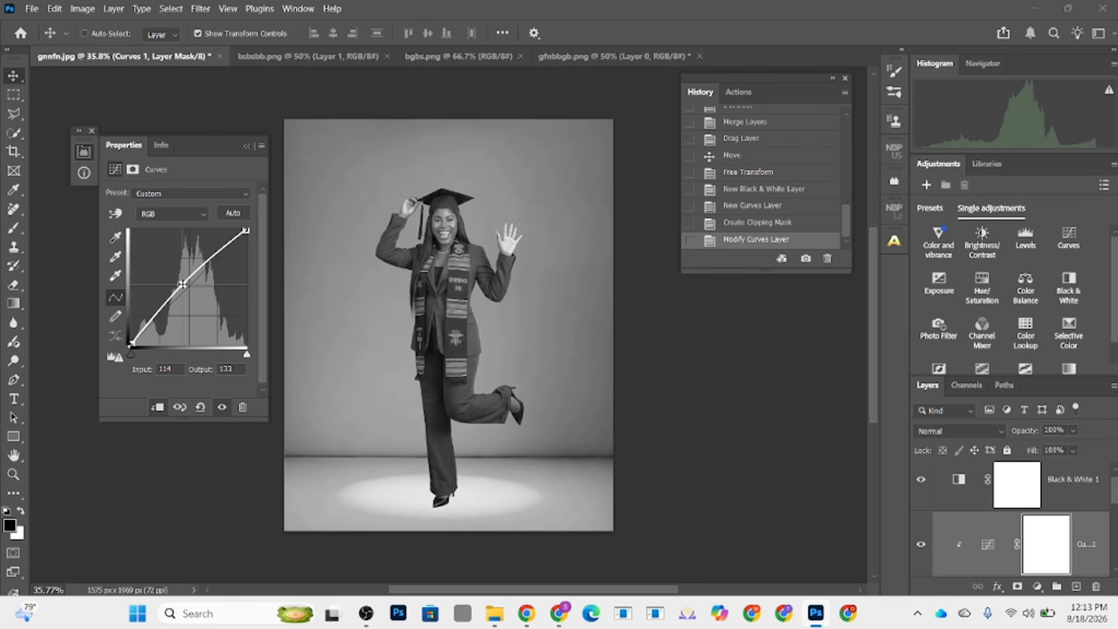
# Step: Add a Curves adjustment layer directly above the brown backdrop and darken its midtones slightly
pyautogui.scroll(-2, 1054, 545)
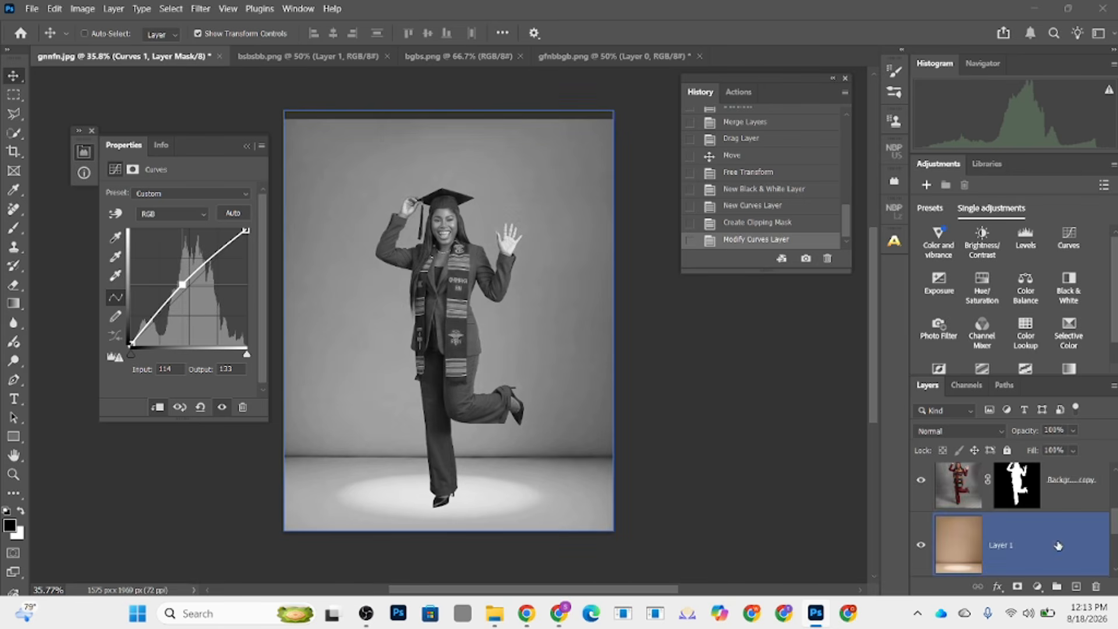
pyautogui.click(1051, 542)
pyautogui.click(1038, 586)
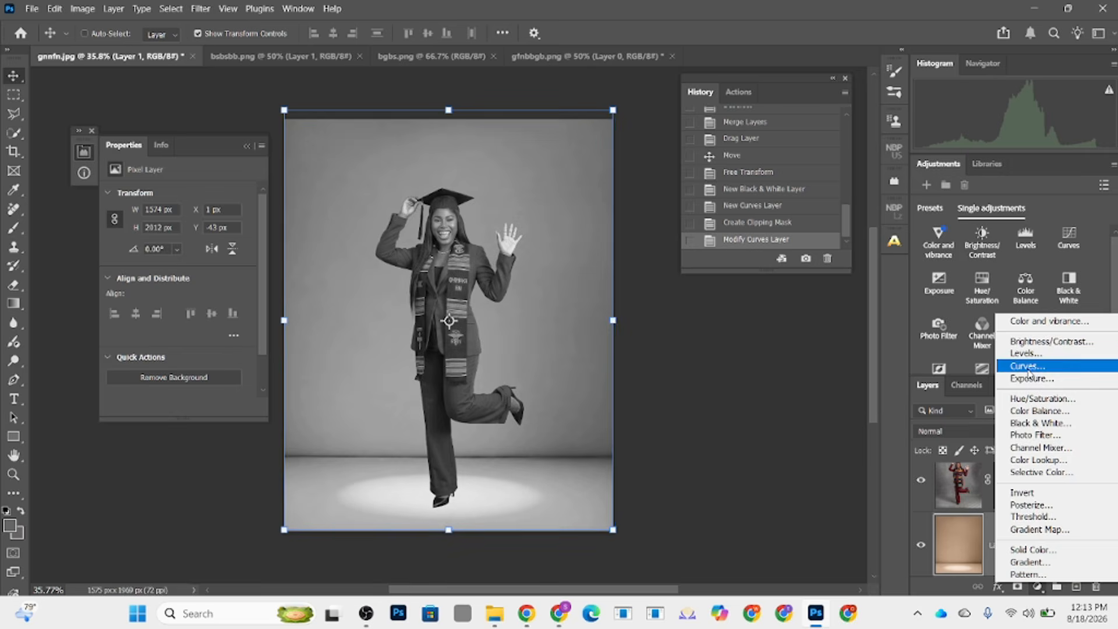
pyautogui.click(1028, 368)
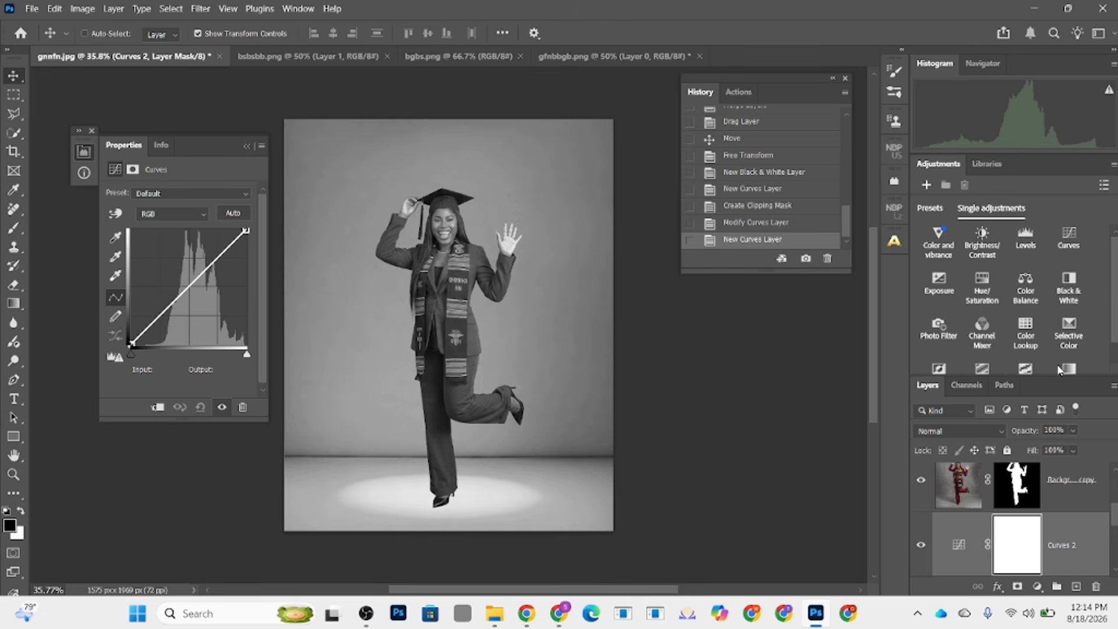
pyautogui.moveTo(189, 286); pyautogui.dragTo(189, 292)
# Step: Hide the Black & White adjustment layer to bring the composite back to colour
pyautogui.click(337, 175)
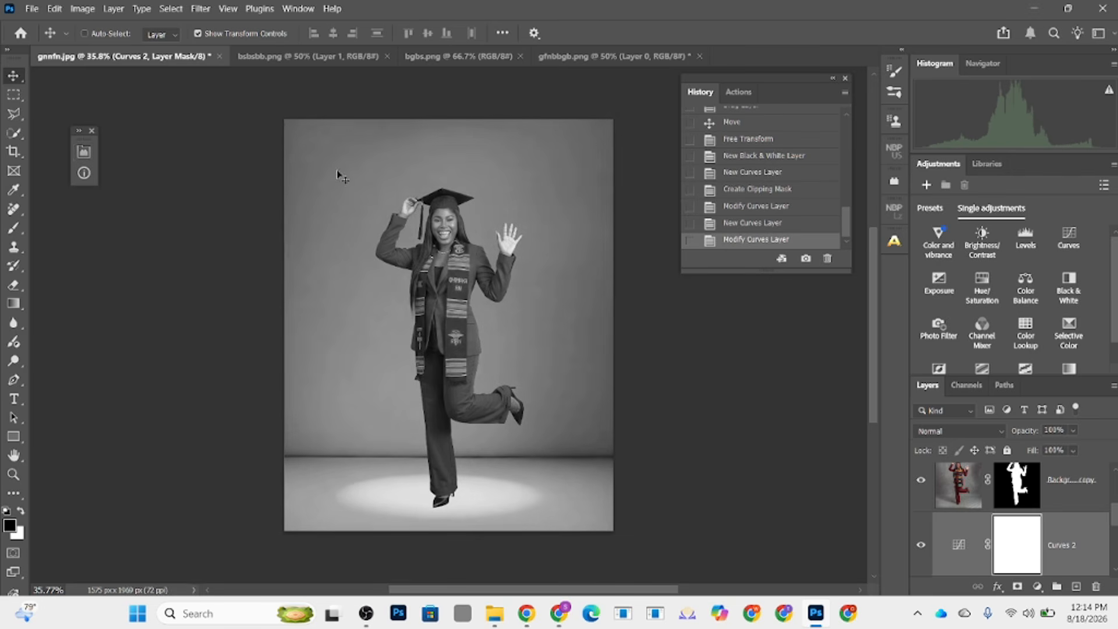
pyautogui.scroll(-2, 1030, 507)
pyautogui.click(917, 500)
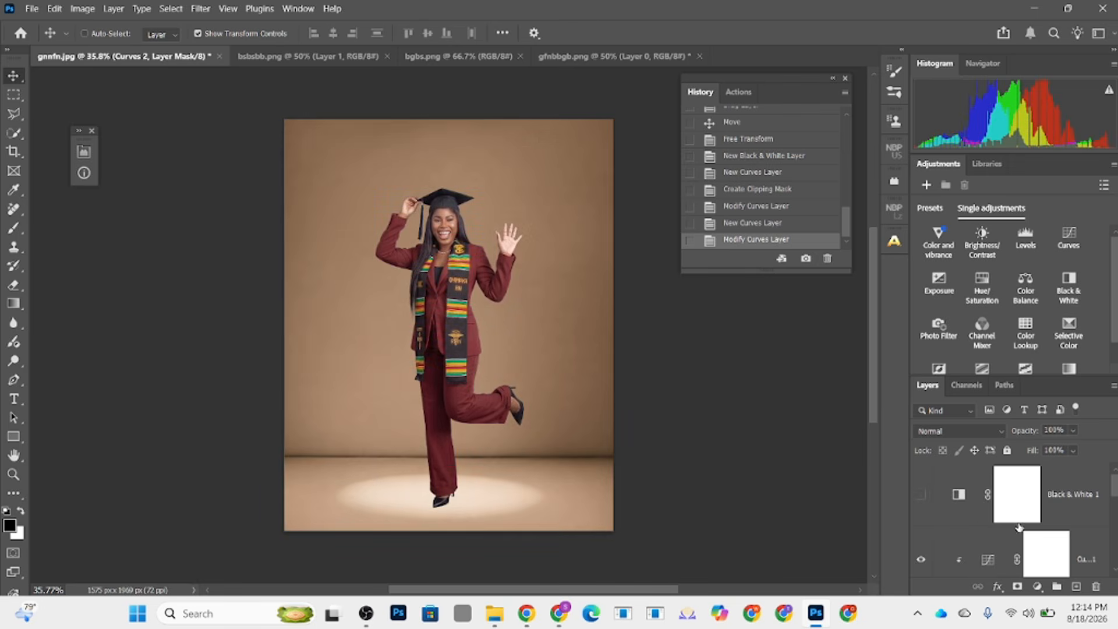
# Step: Shorten the brown backdrop from its upper edge to about 97.9% height so it meets the canvas's top edge
pyautogui.scroll(-3, 1018, 528)
pyautogui.click(990, 550)
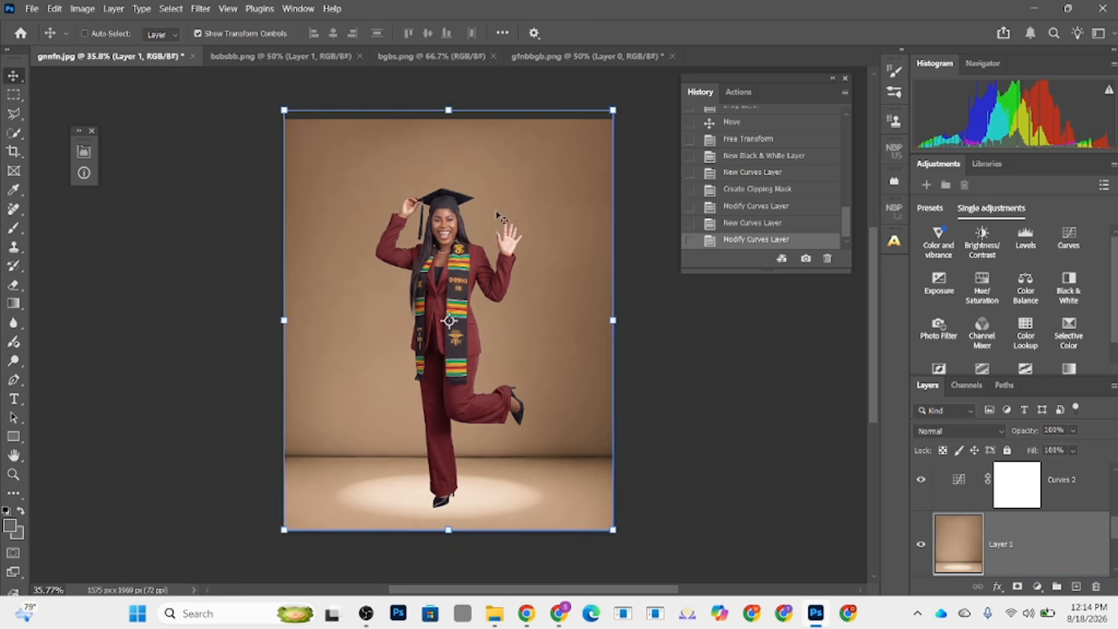
pyautogui.rightClick(453, 121)
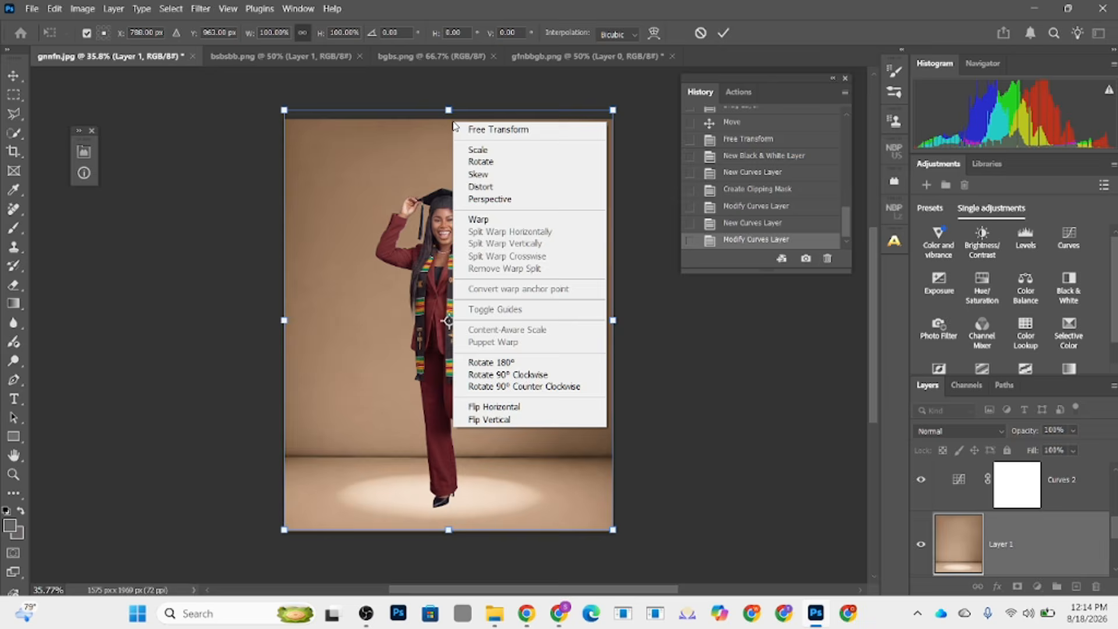
pyautogui.click(449, 114)
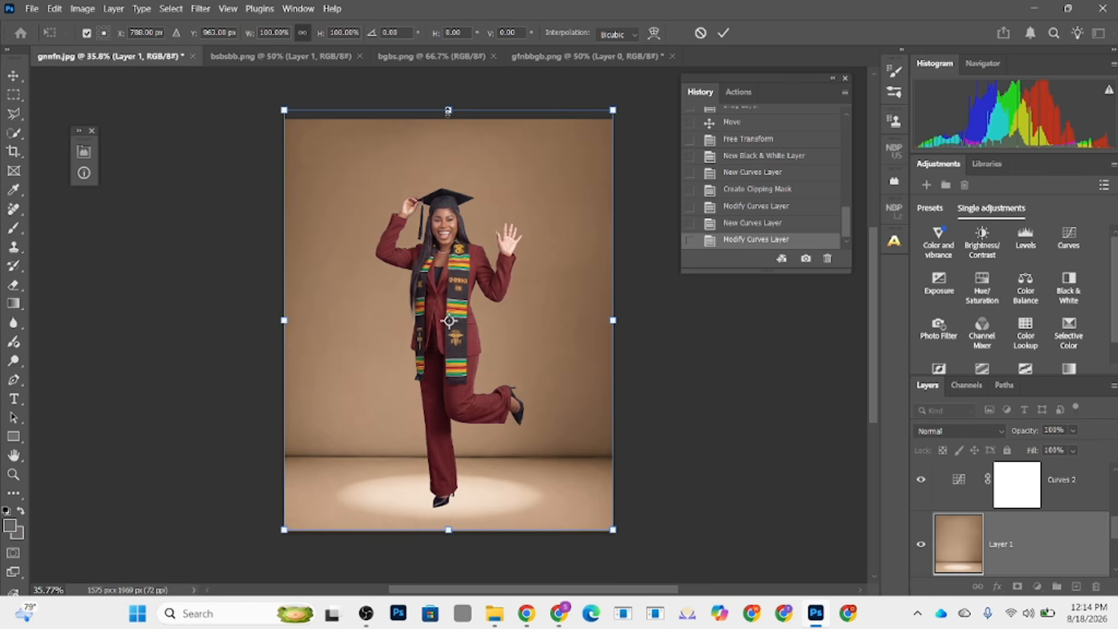
pyautogui.moveTo(447, 111); pyautogui.dragTo(448, 119)
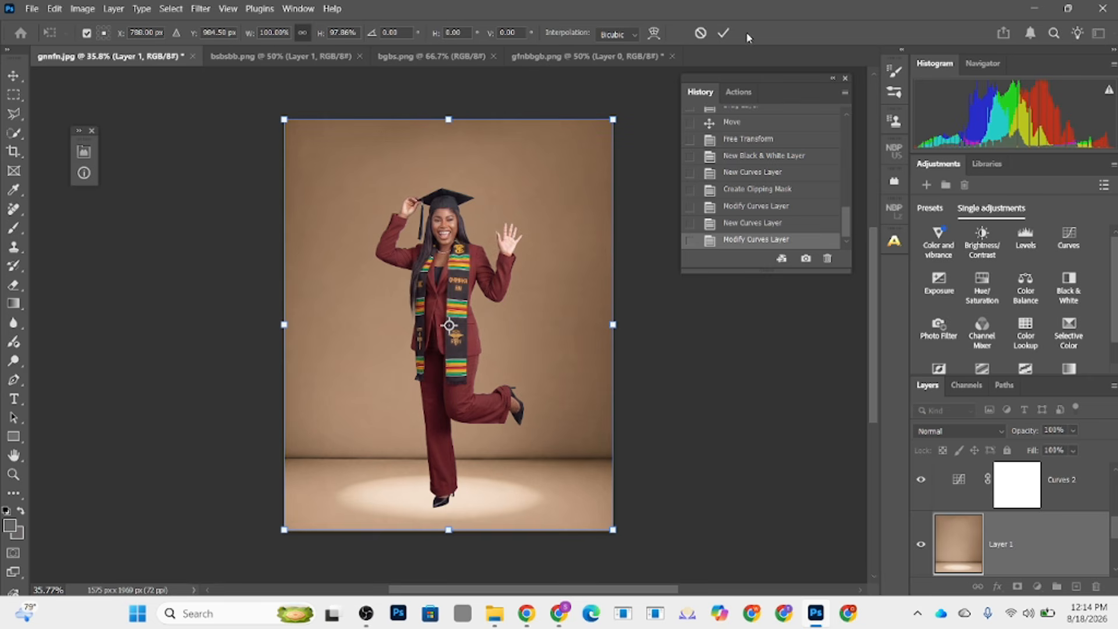
pyautogui.click(727, 32)
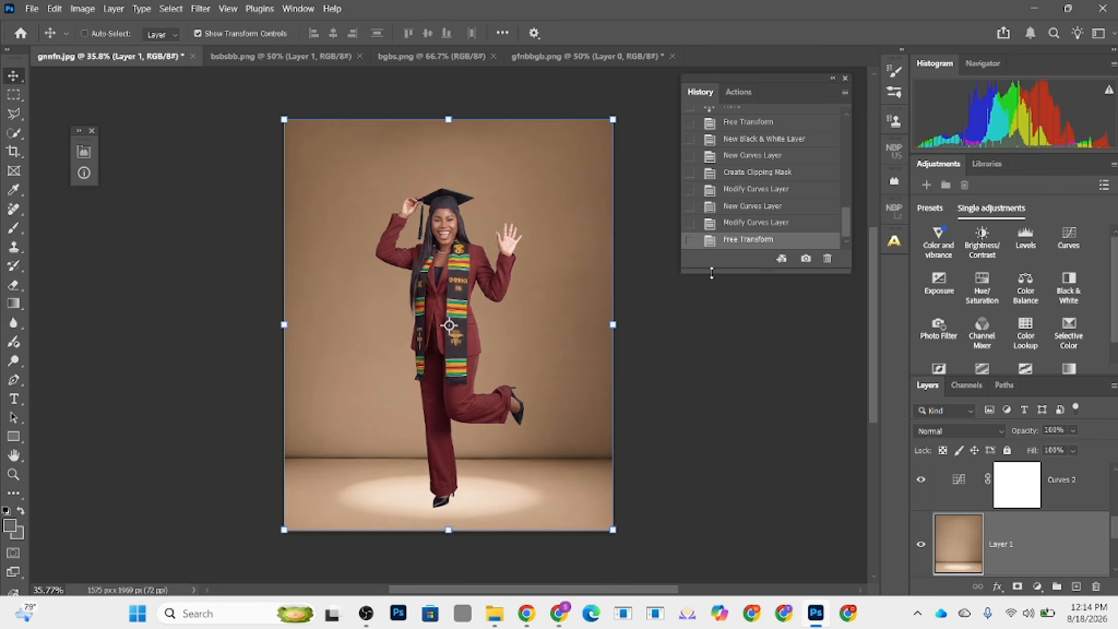
# Step: Place a duplicate of the grey backdrop layer above the brown backdrop in Multiply blend mode
pyautogui.scroll(-5, 1004, 506)
pyautogui.click(1004, 507)
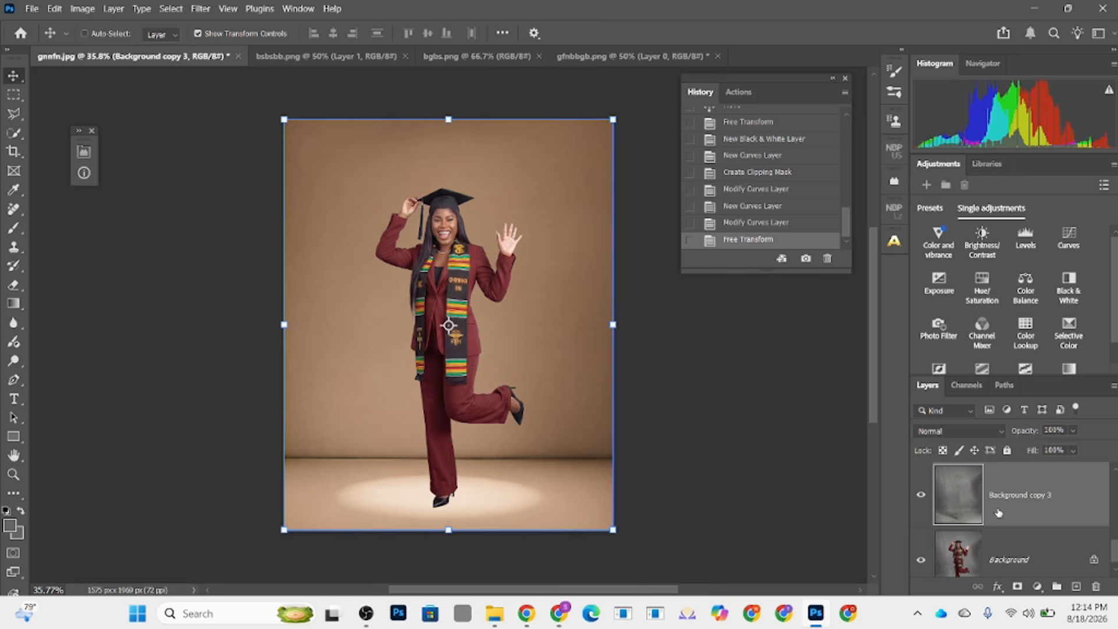
pyautogui.hotkey('ctrl', 'j')
pyautogui.scroll(1, 1081, 508)
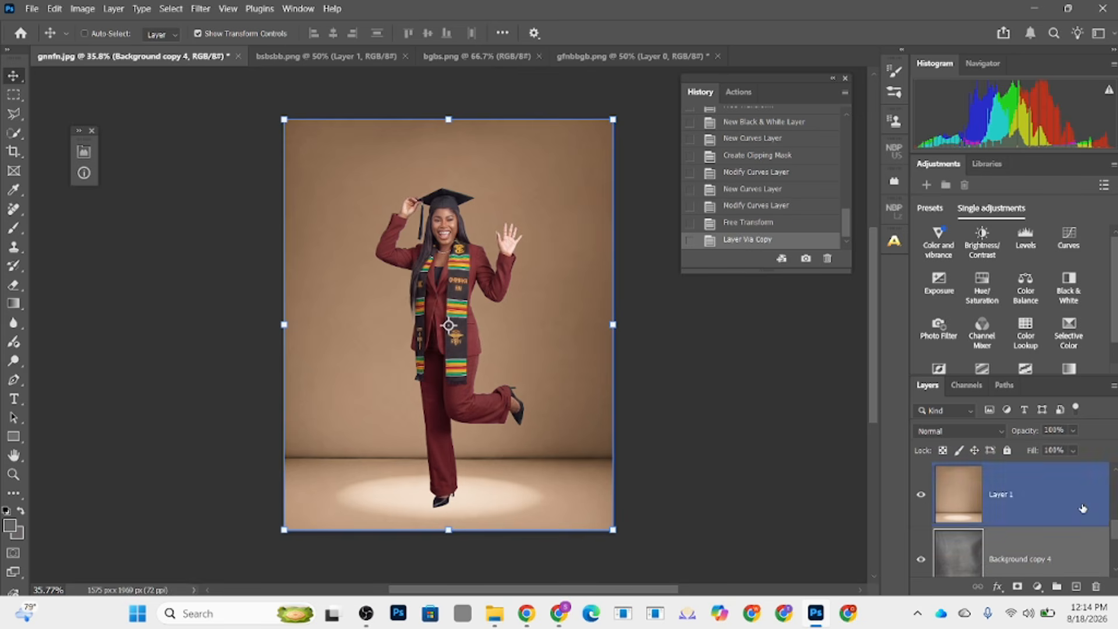
pyautogui.moveTo(1063, 554); pyautogui.dragTo(1042, 477)
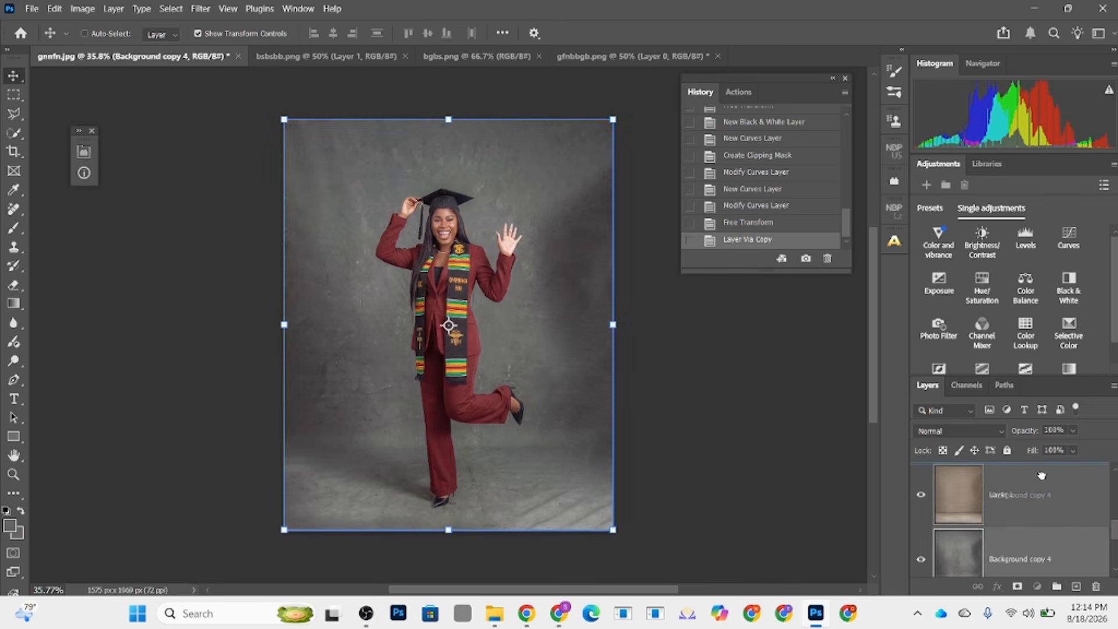
pyautogui.click(969, 430)
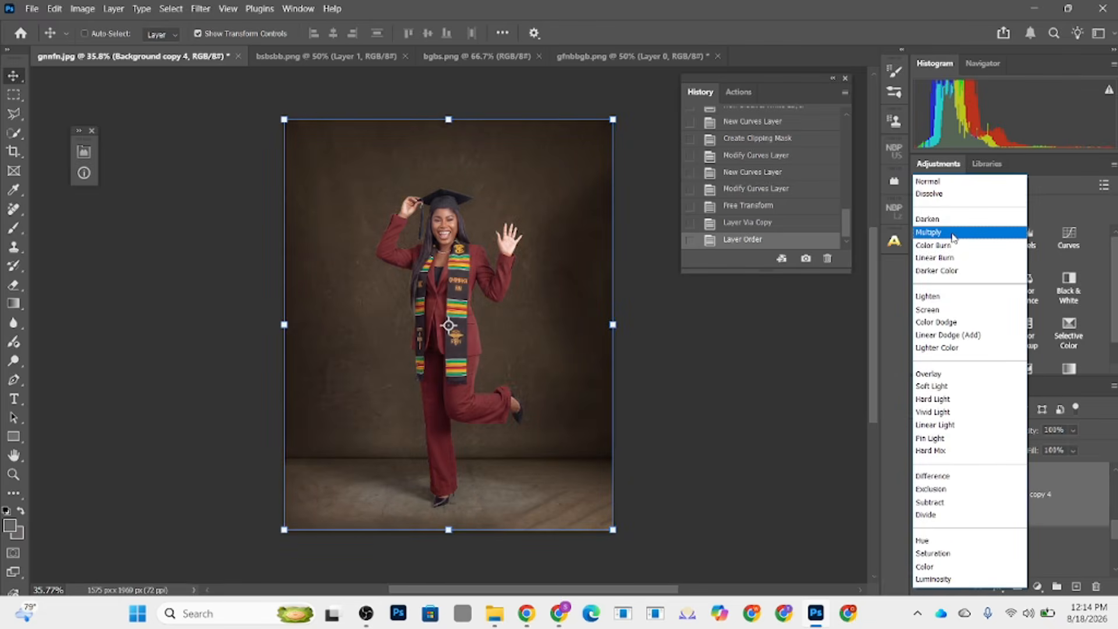
pyautogui.click(952, 232)
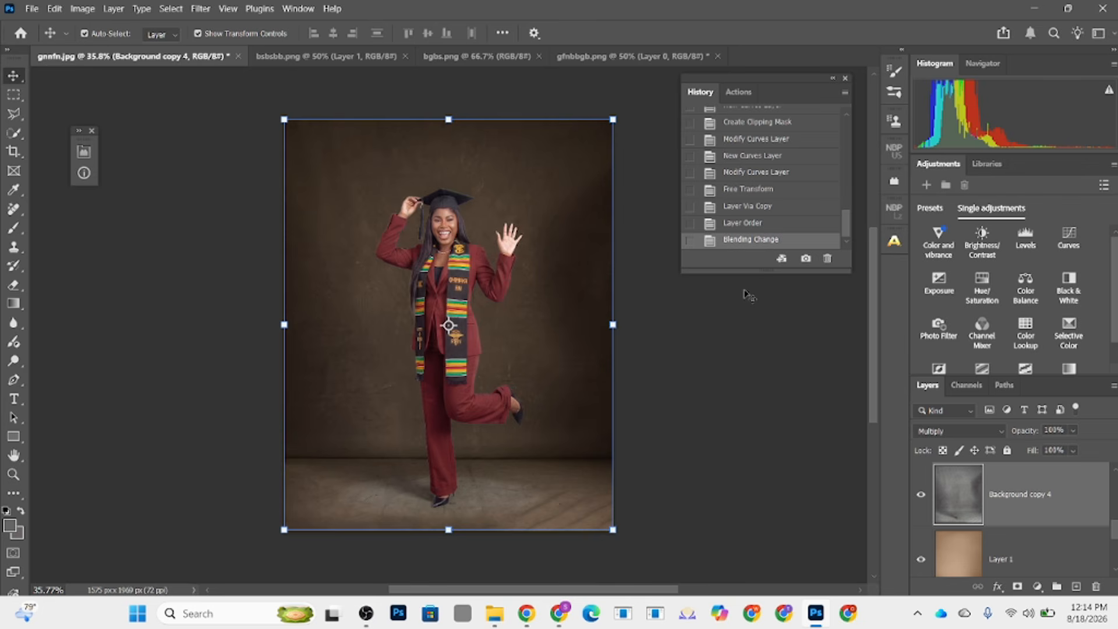
# Step: Try a Levels adjustment on the grey backdrop copy with midtone 1.26 and white input 101
pyautogui.hotkey('ctrl', 'l')
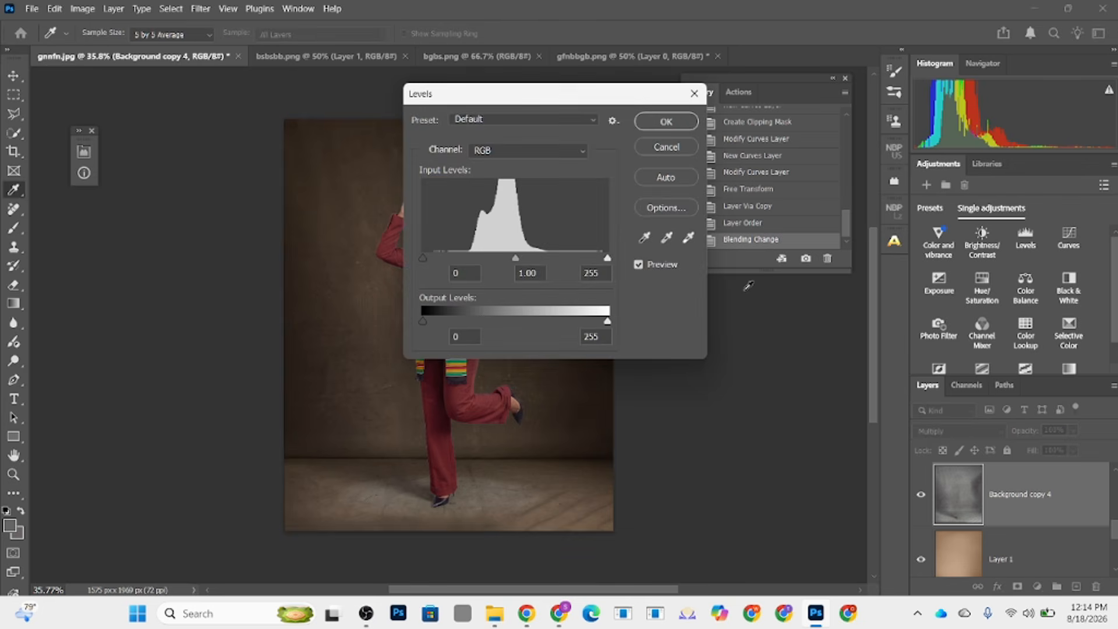
pyautogui.moveTo(448, 97); pyautogui.dragTo(567, 190)
pyautogui.moveTo(552, 354); pyautogui.dragTo(519, 351)
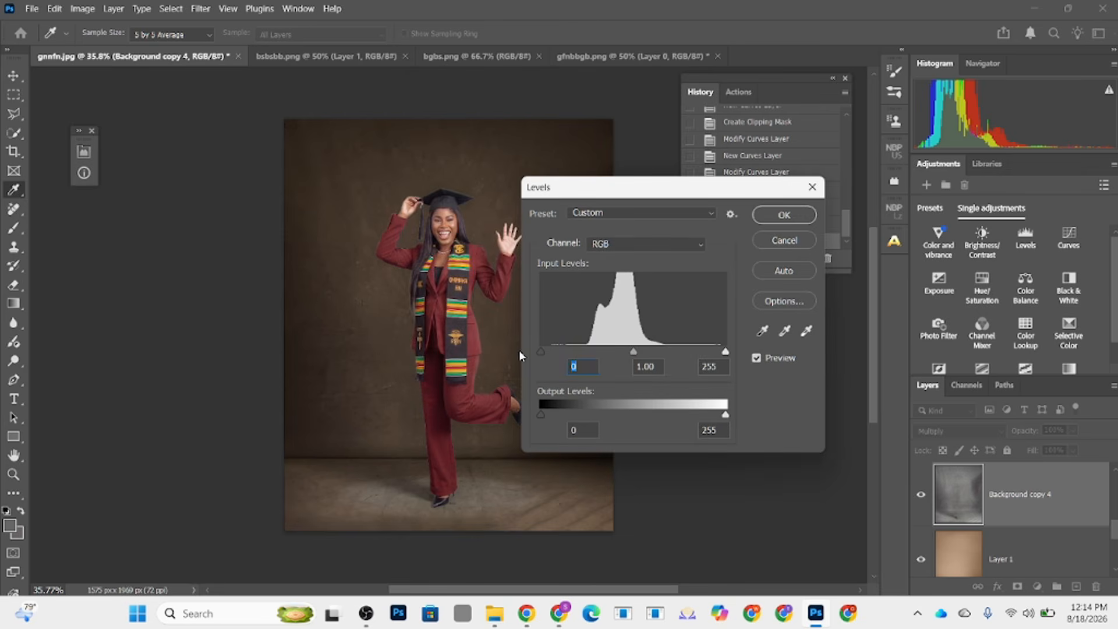
pyautogui.moveTo(629, 353); pyautogui.dragTo(597, 352)
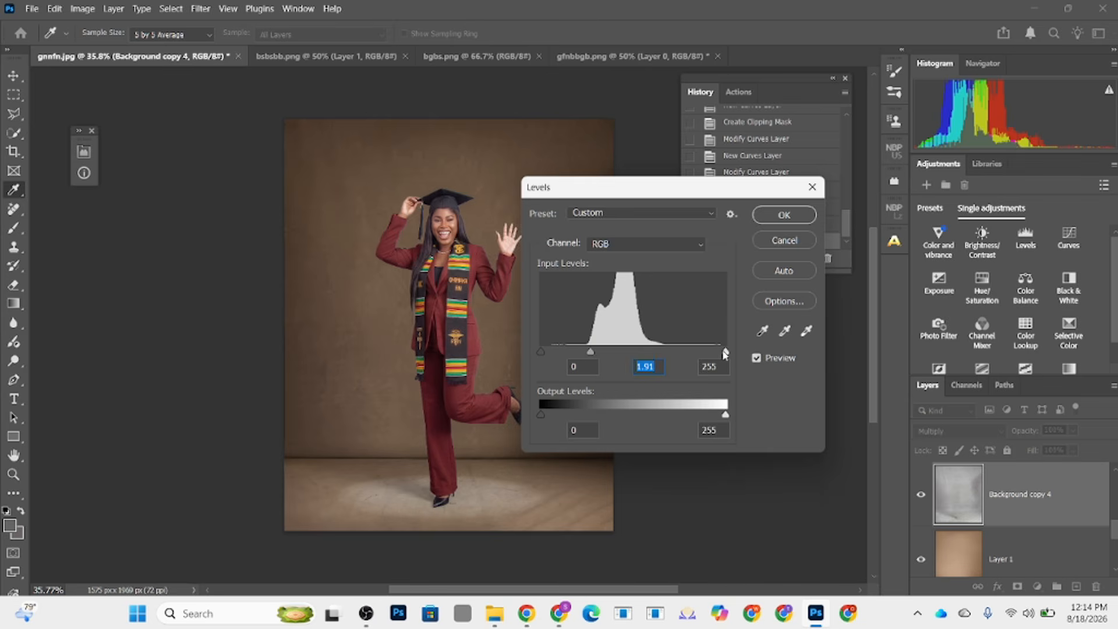
pyautogui.moveTo(725, 354); pyautogui.dragTo(572, 354)
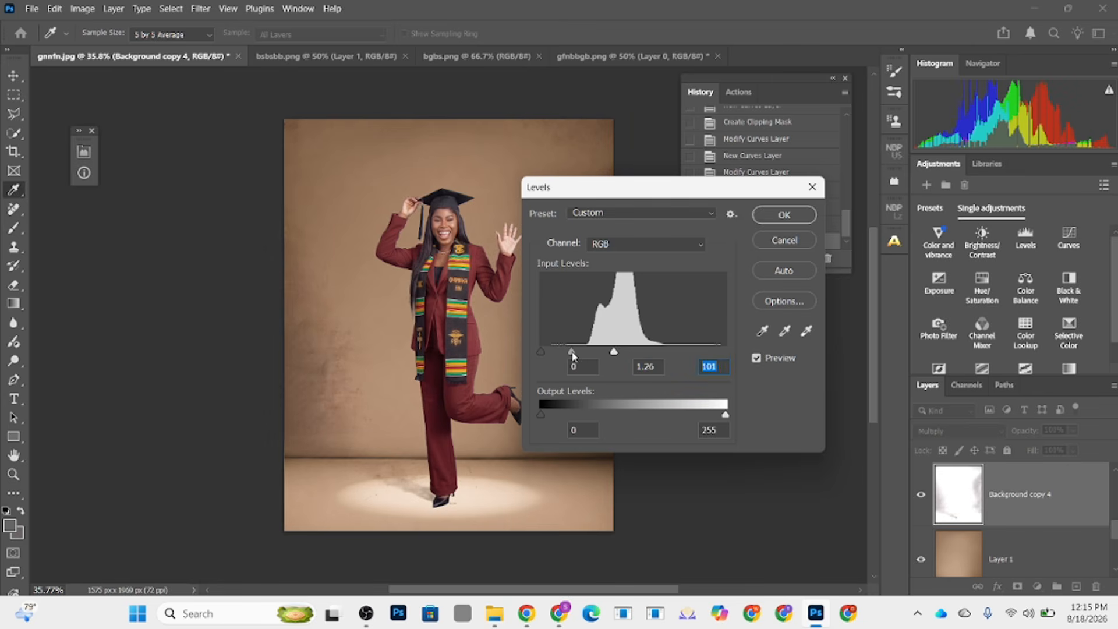
pyautogui.click(572, 352)
pyautogui.click(541, 352)
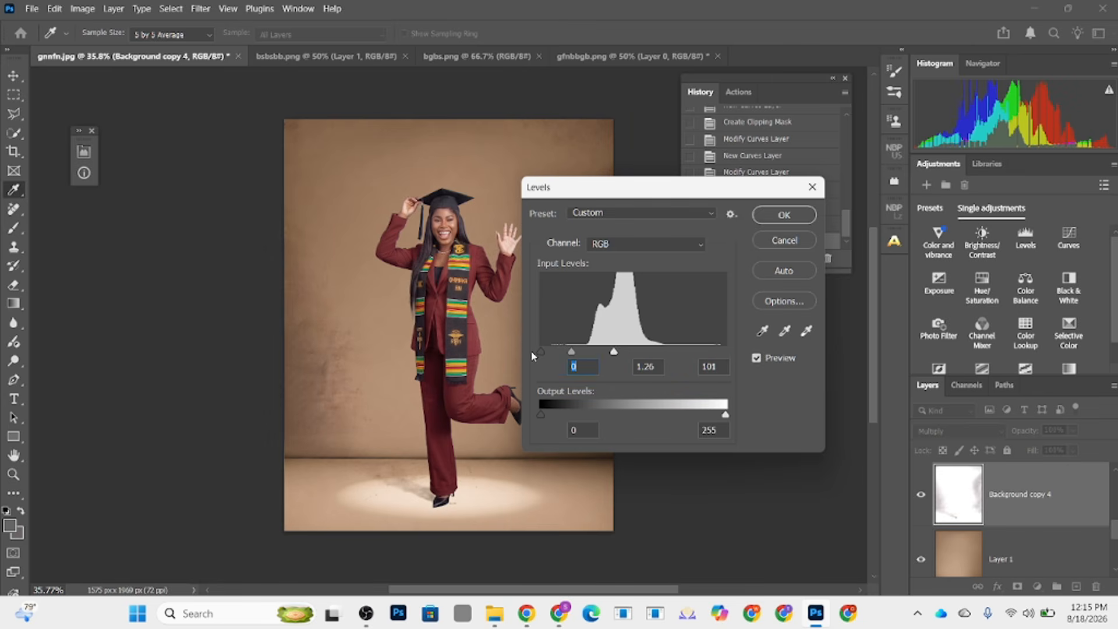
pyautogui.click(570, 352)
pyautogui.click(783, 241)
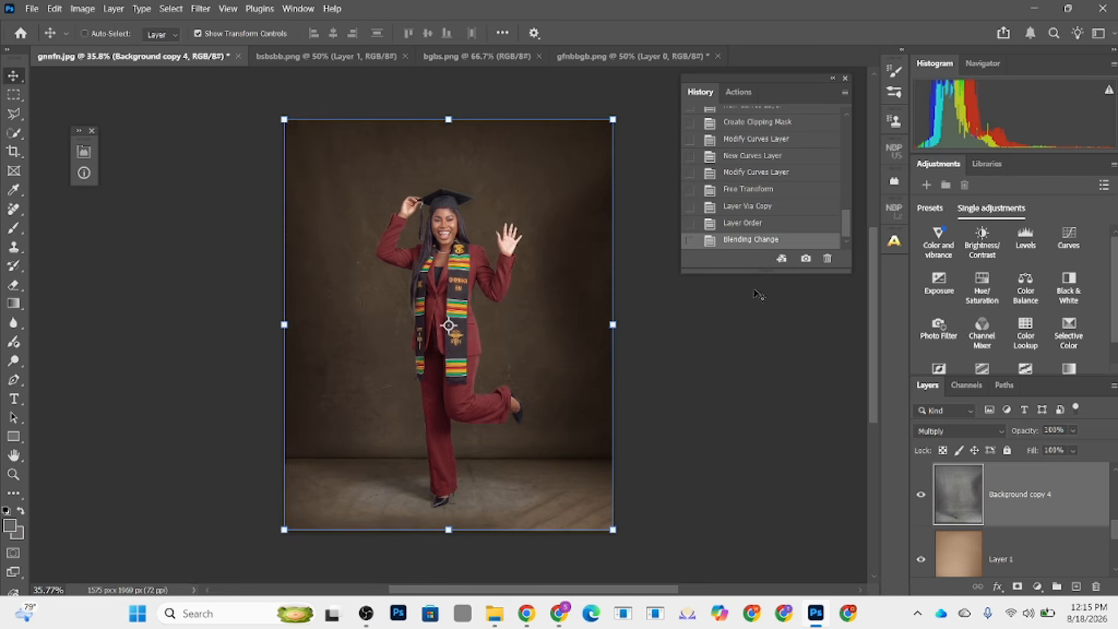
# Step: Desaturate the grey backdrop copy with Hue/Saturation, setting Saturation to -100
pyautogui.hotkey('ctrl', 'u')
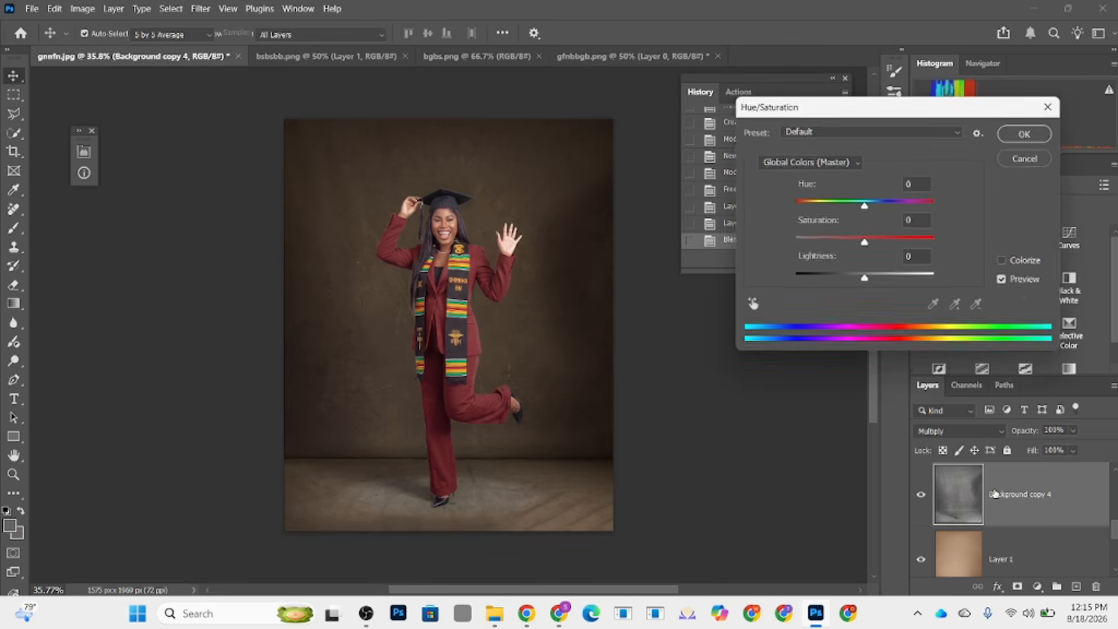
pyautogui.moveTo(837, 245); pyautogui.dragTo(721, 243)
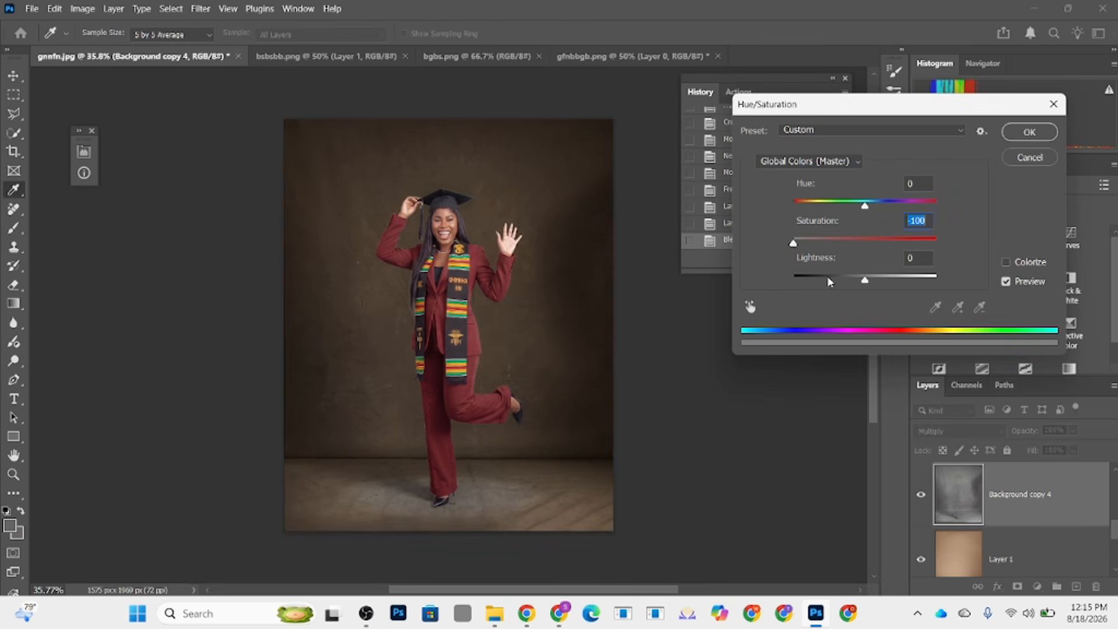
pyautogui.moveTo(871, 280); pyautogui.dragTo(867, 286)
pyautogui.click(1028, 132)
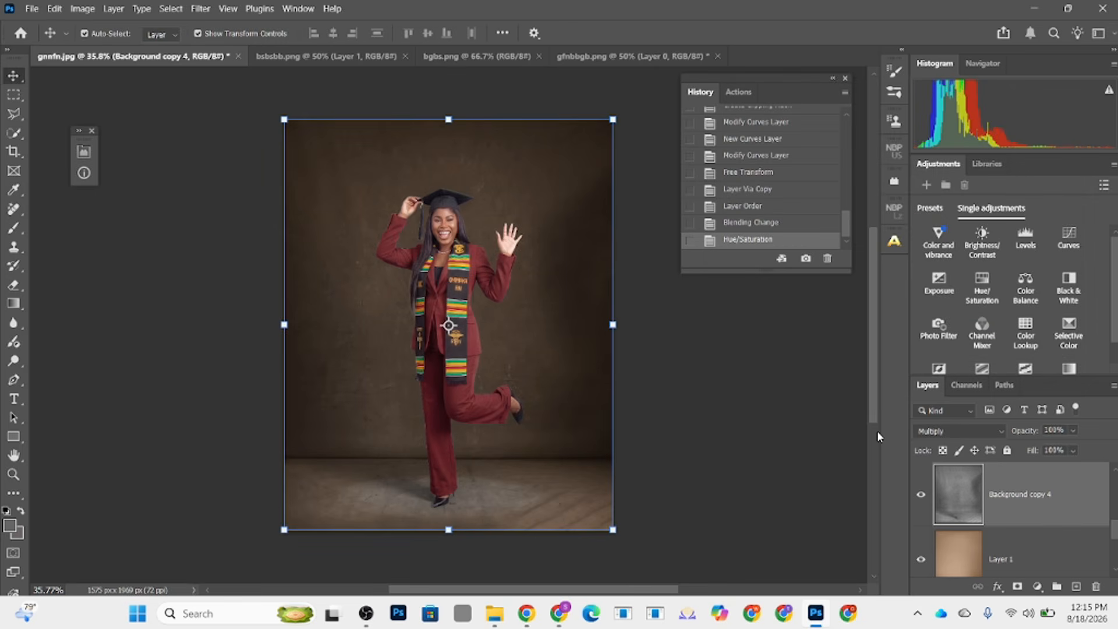
# Step: Brighten the grey backdrop copy with Levels, using black input 26, midtone 1.36 and white input 119
pyautogui.hotkey('ctrl', 'l')
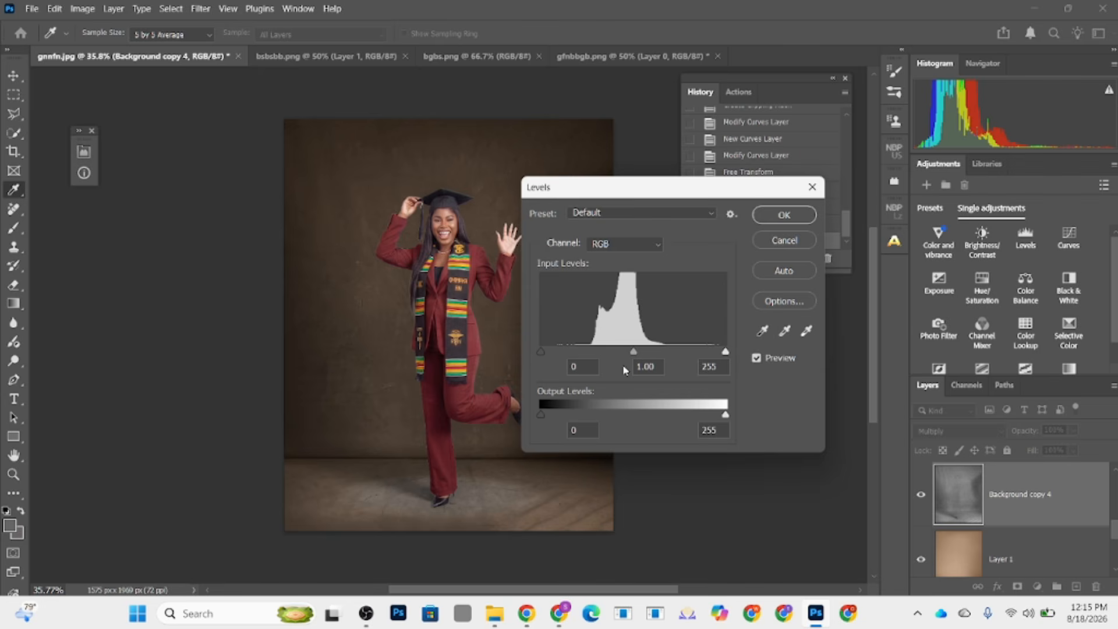
pyautogui.moveTo(632, 356); pyautogui.dragTo(603, 358)
pyautogui.moveTo(726, 357); pyautogui.dragTo(609, 359)
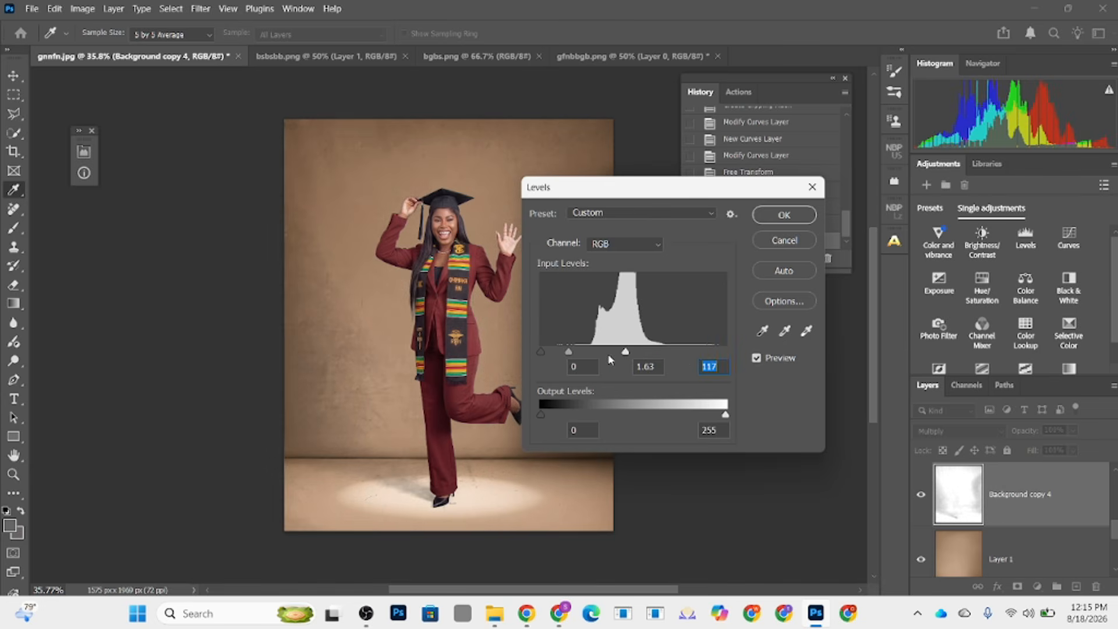
pyautogui.moveTo(541, 351); pyautogui.dragTo(577, 354)
pyautogui.press('Tab')
pyautogui.write('1')
pyautogui.click(646, 359)
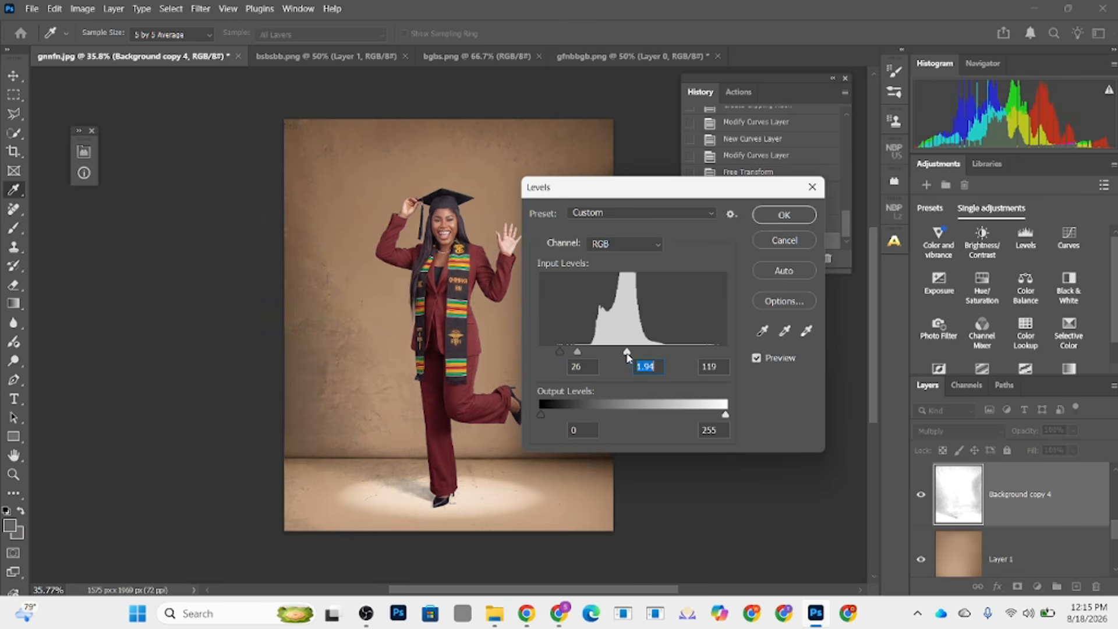
pyautogui.press('Tab')
pyautogui.moveTo(577, 353); pyautogui.dragTo(586, 354)
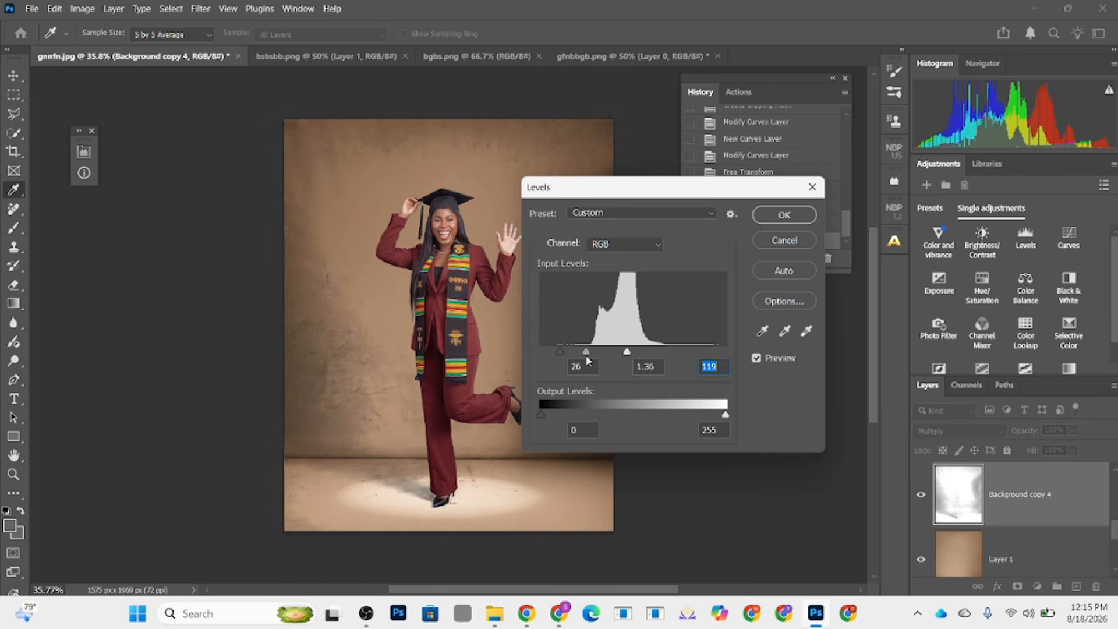
pyautogui.hotkey('shift', 'Tab')
pyautogui.moveTo(725, 417)
pyautogui.mouseDown()
pyautogui.moveTo(708, 417)
pyautogui.moveTo(728, 421)
pyautogui.mouseUp()
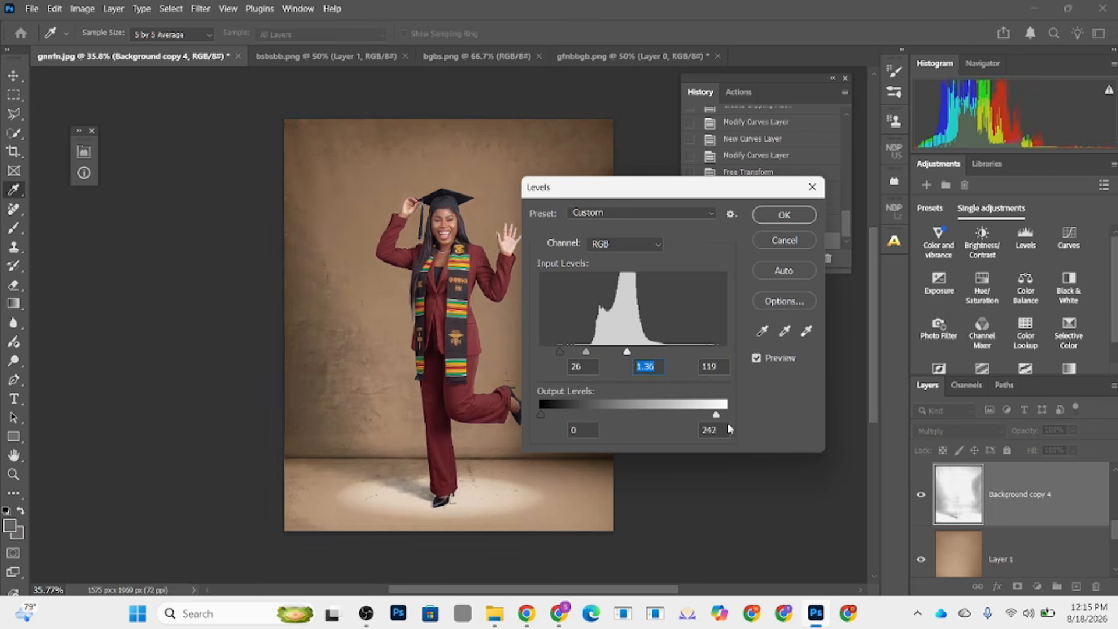
pyautogui.click(757, 216)
pyautogui.press('v')
# Step: Preview a Gaussian Blur of 29.1 pixels on the grey backdrop copy, and delete that layer
pyautogui.click(200, 8)
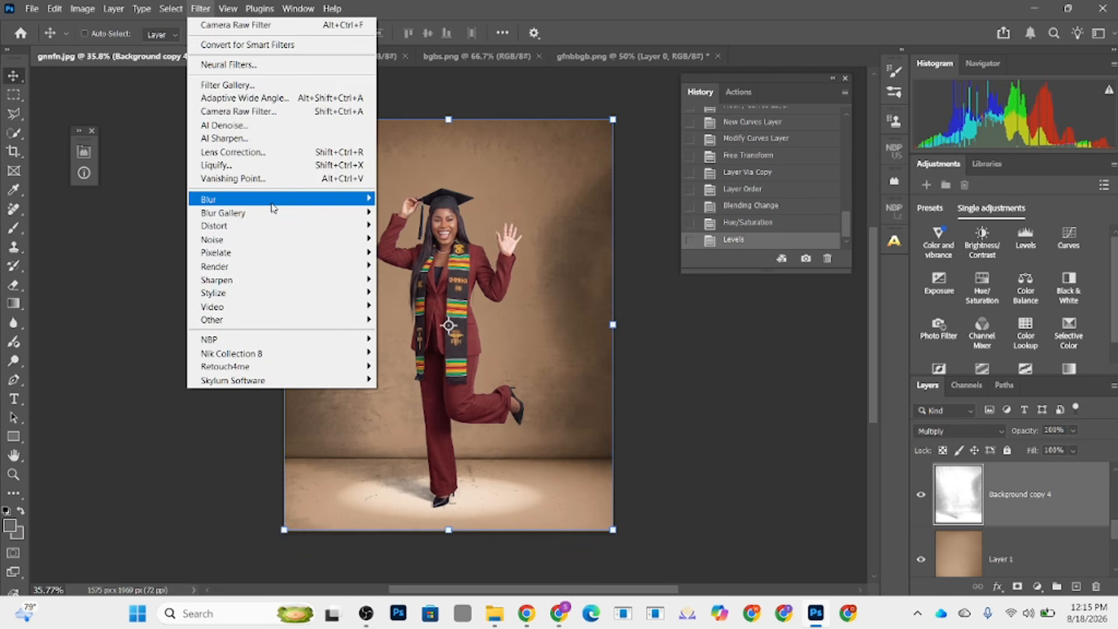
pyautogui.moveTo(300, 204)
pyautogui.click(446, 252)
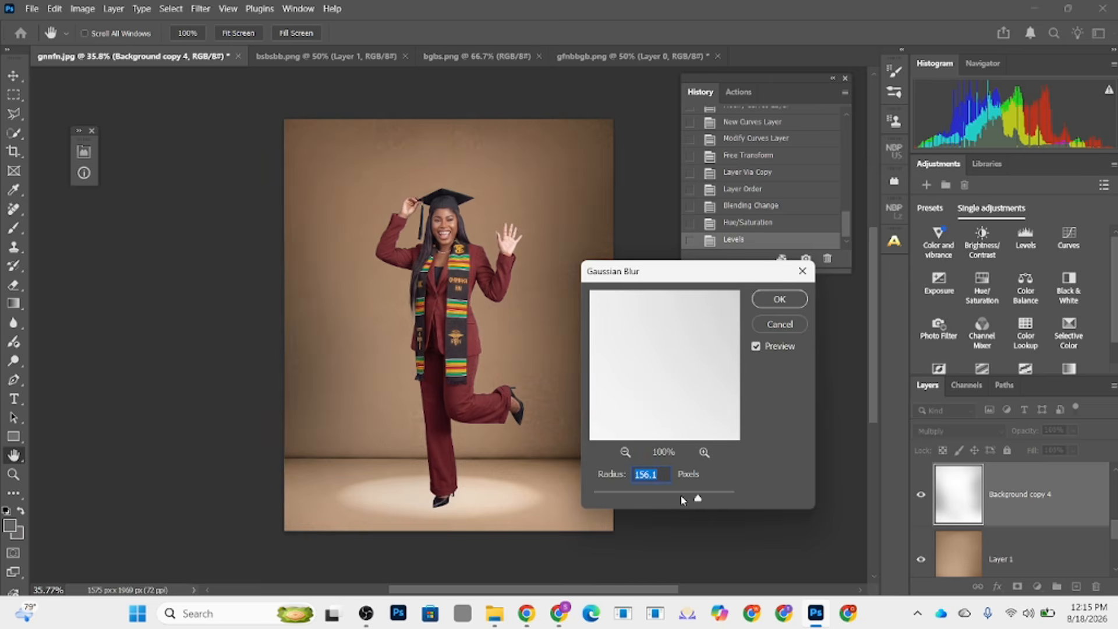
pyautogui.moveTo(683, 500)
pyautogui.mouseDown()
pyautogui.moveTo(651, 499)
pyautogui.moveTo(661, 499)
pyautogui.mouseUp()
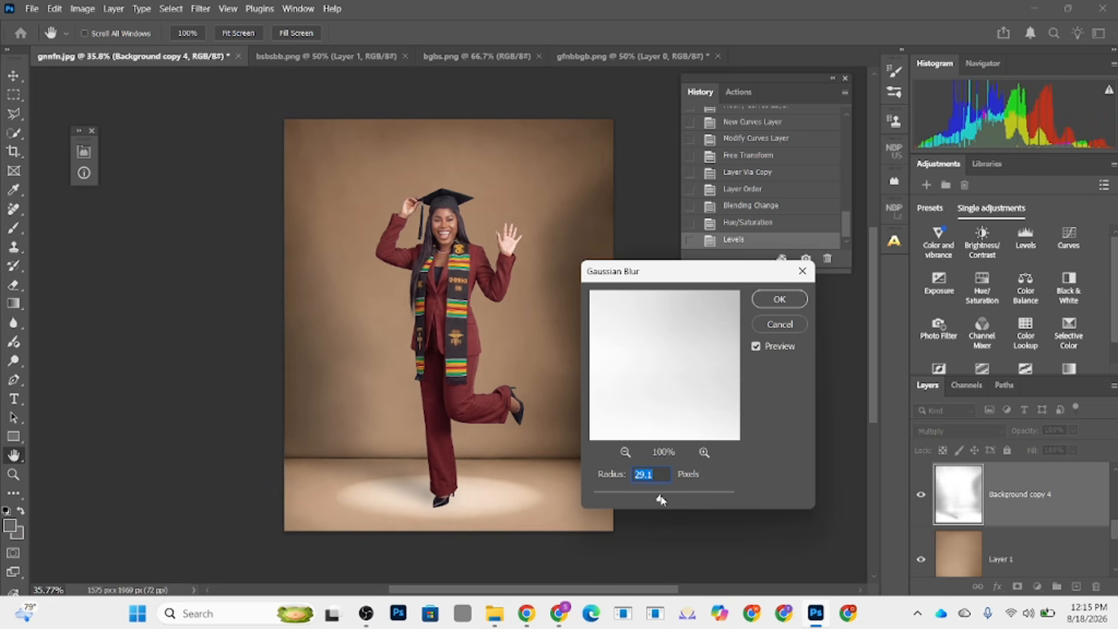
pyautogui.click(758, 327)
pyautogui.moveTo(1040, 501); pyautogui.dragTo(1095, 586)
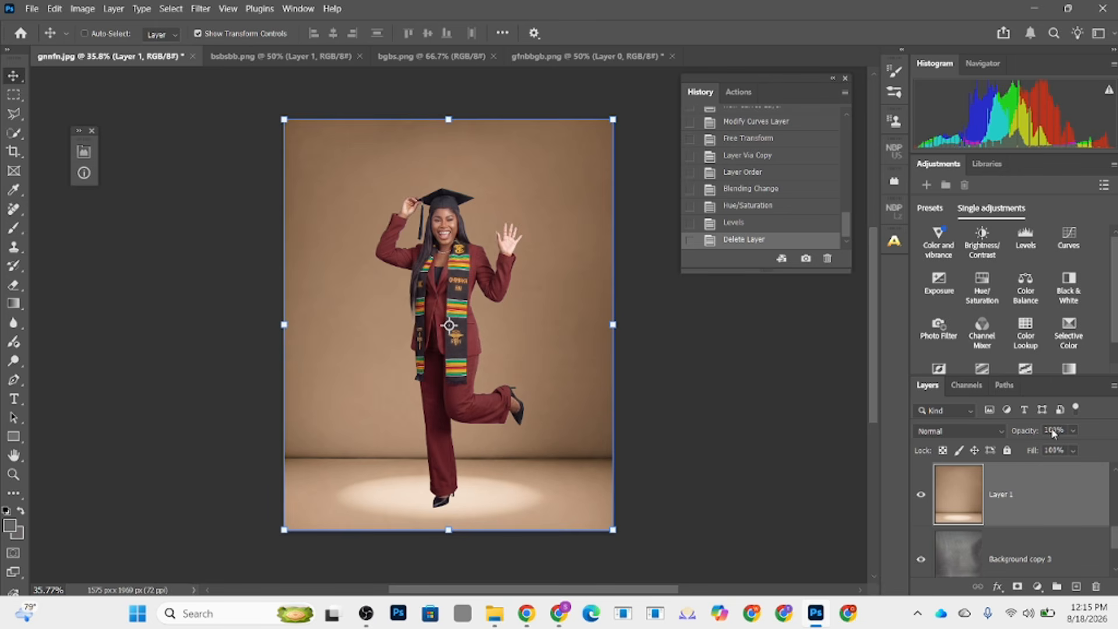
# Step: Make the Background copy 3 layer active
pyautogui.click(1043, 549)
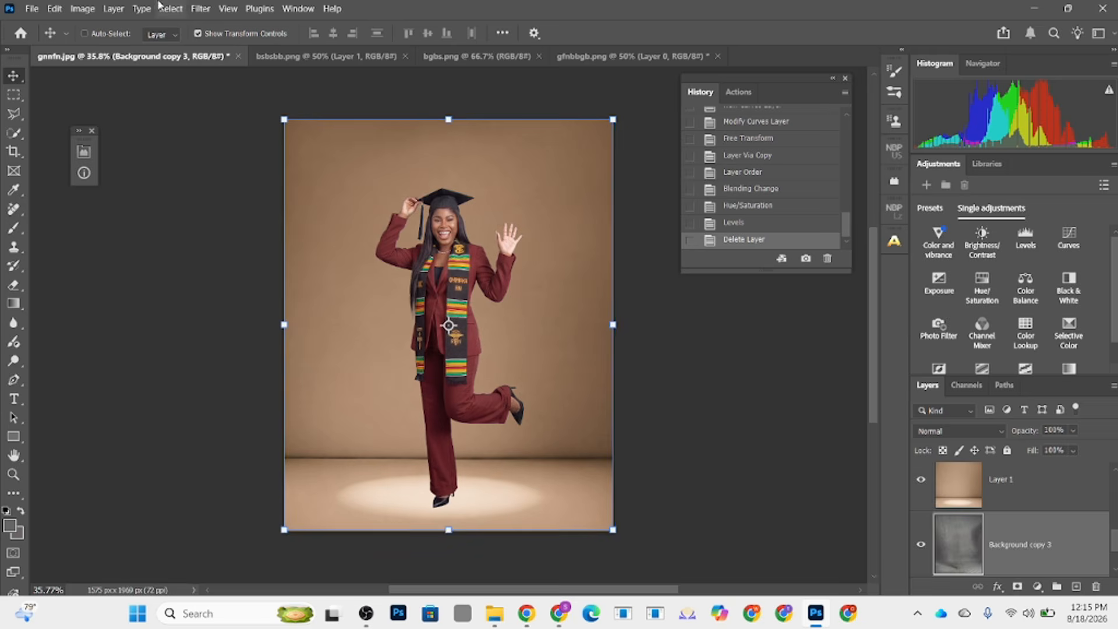
pyautogui.click(200, 8)
pyautogui.moveTo(247, 202)
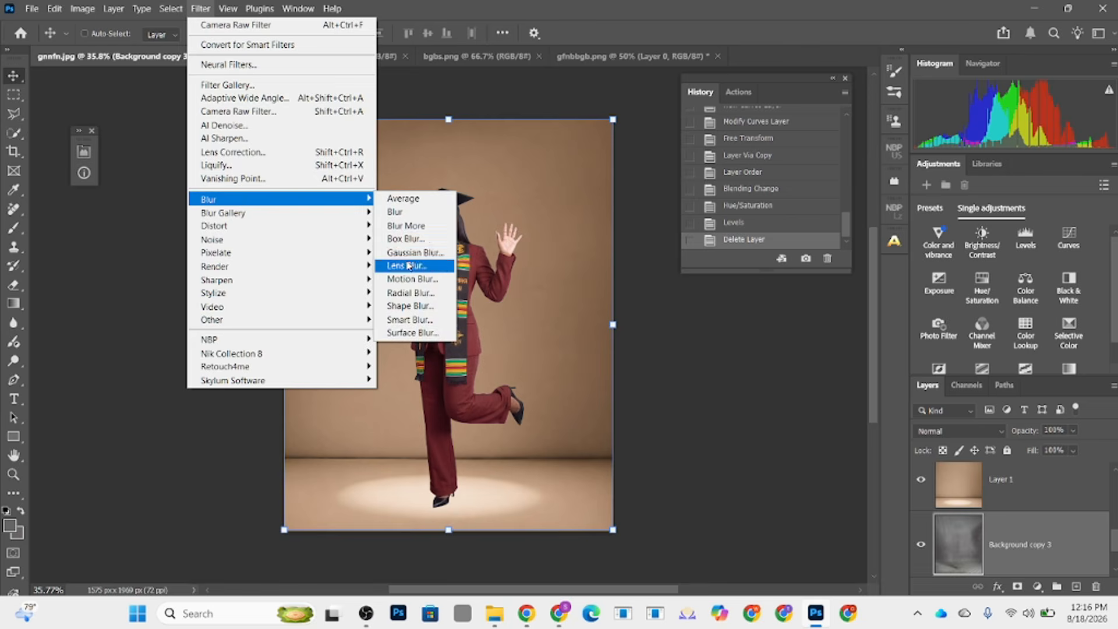
pyautogui.click(407, 252)
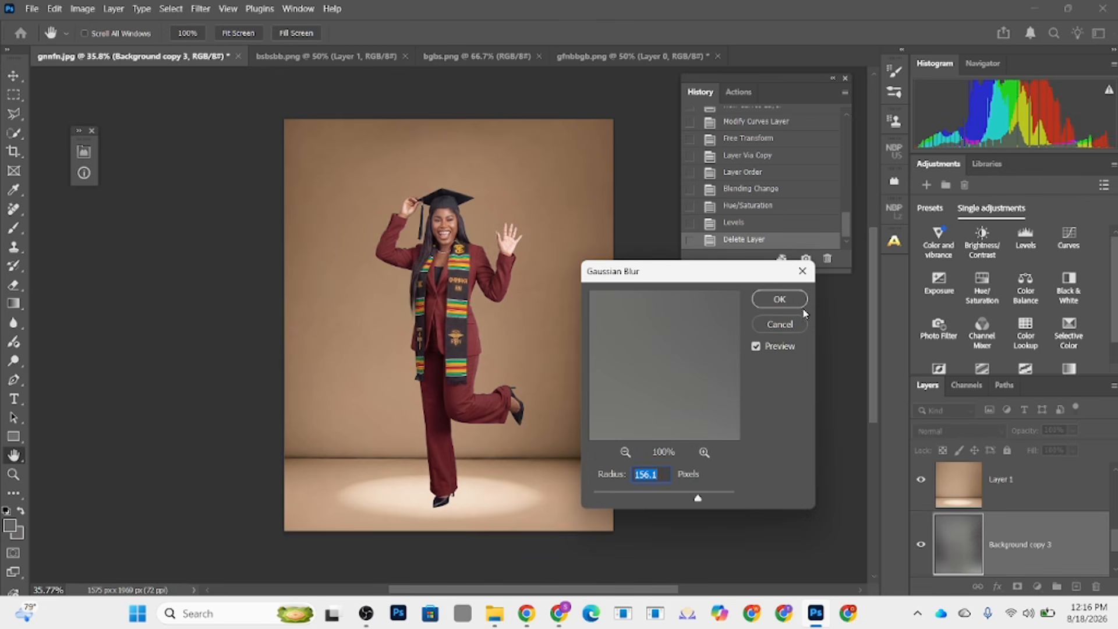
pyautogui.click(780, 324)
pyautogui.press('v')
# Step: Smooth out the grey texture of the Background copy 3 layer with a heavy Gaussian Blur
pyautogui.scroll(-2, 1025, 519)
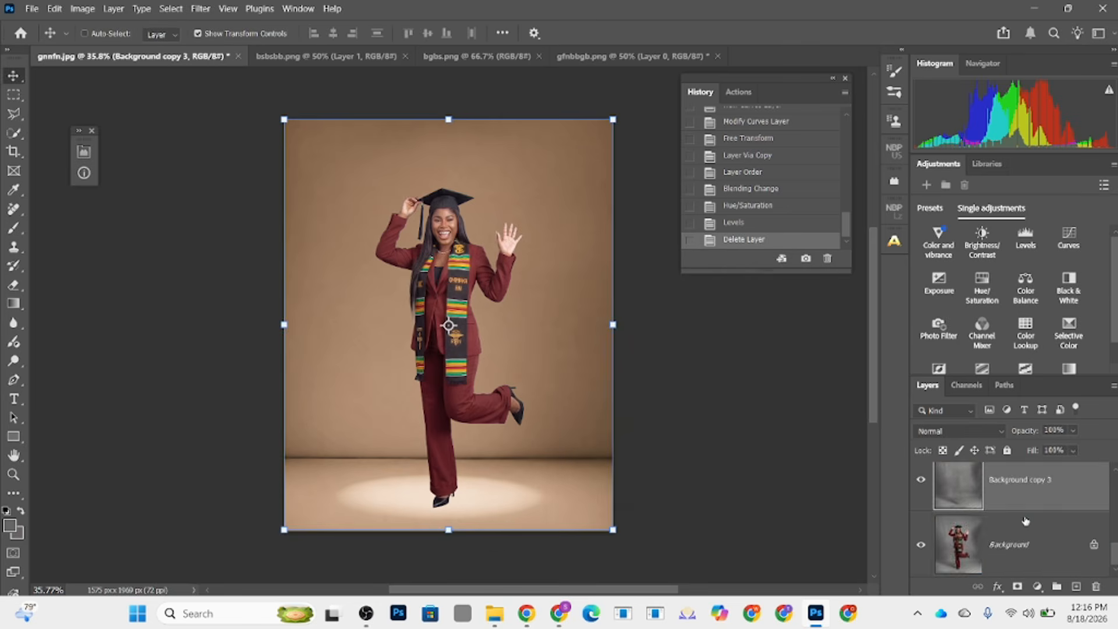
pyautogui.click(201, 8)
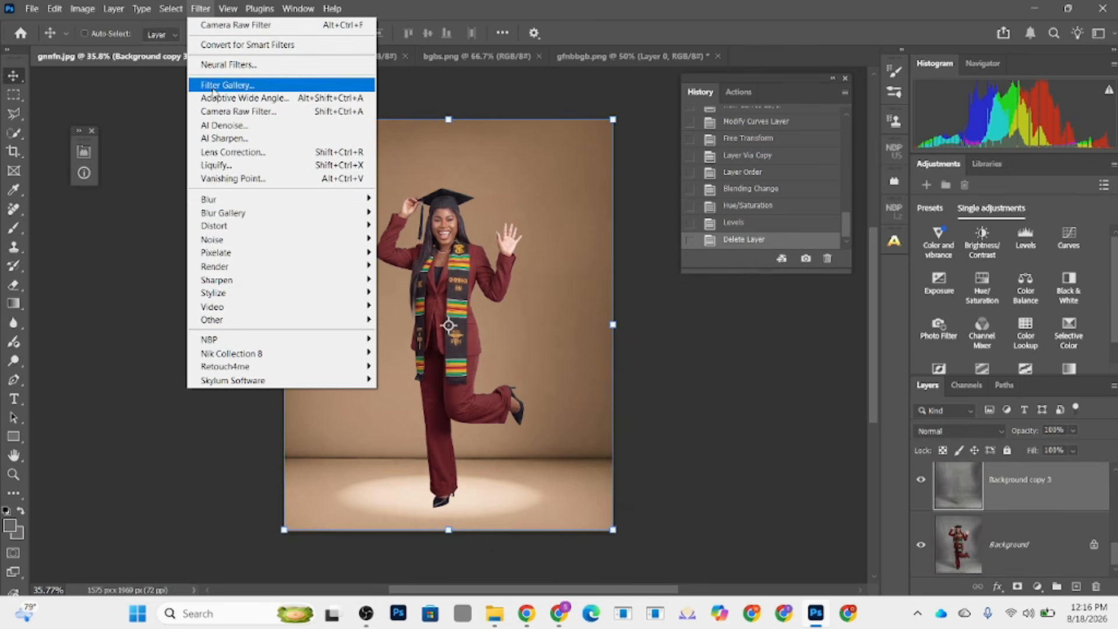
pyautogui.click(411, 252)
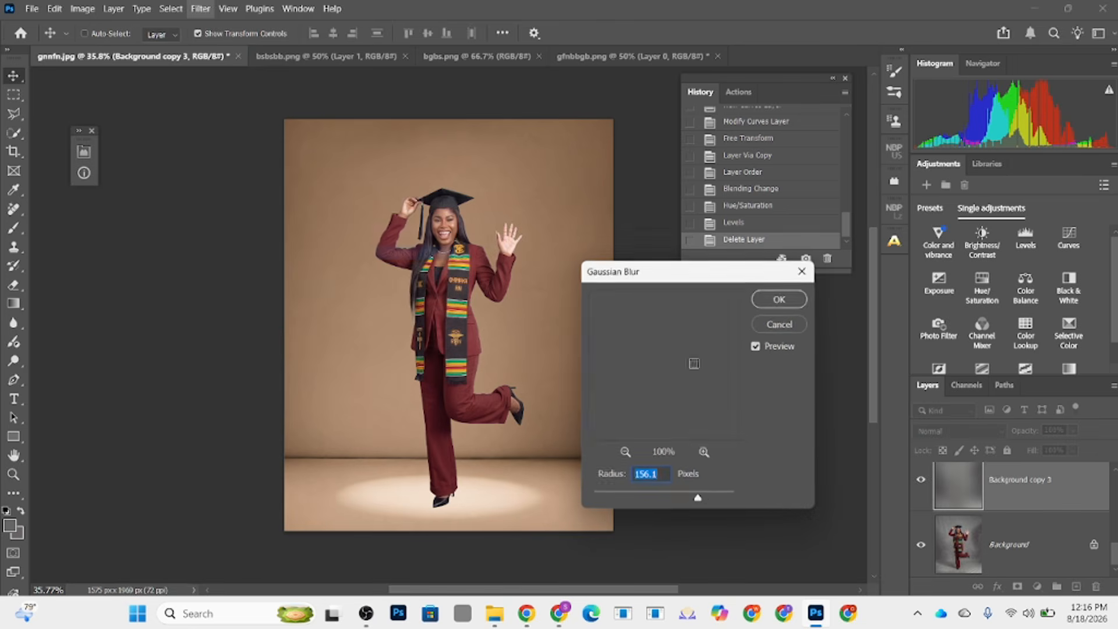
pyautogui.moveTo(699, 500)
pyautogui.mouseDown()
pyautogui.moveTo(681, 498)
pyautogui.moveTo(695, 500)
pyautogui.mouseUp()
pyautogui.click(772, 300)
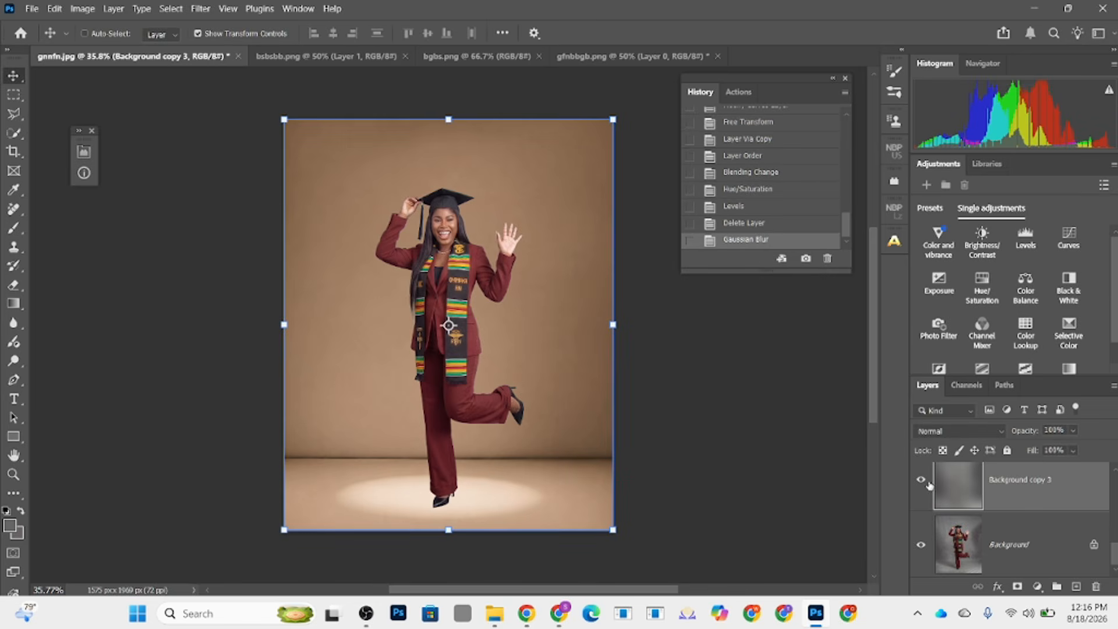
# Step: Duplicate Layer 1, hide the duplicate, and set the original Layer 1 to the Overlay blend mode
pyautogui.scroll(1, 998, 504)
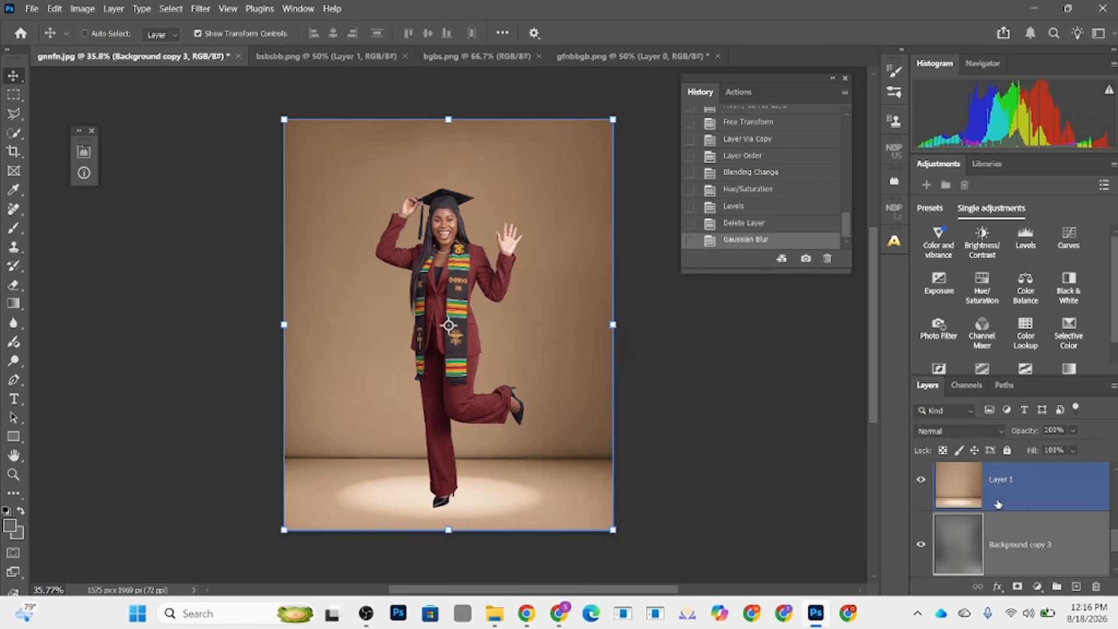
pyautogui.click(1042, 499)
pyautogui.hotkey('ctrl', 'j')
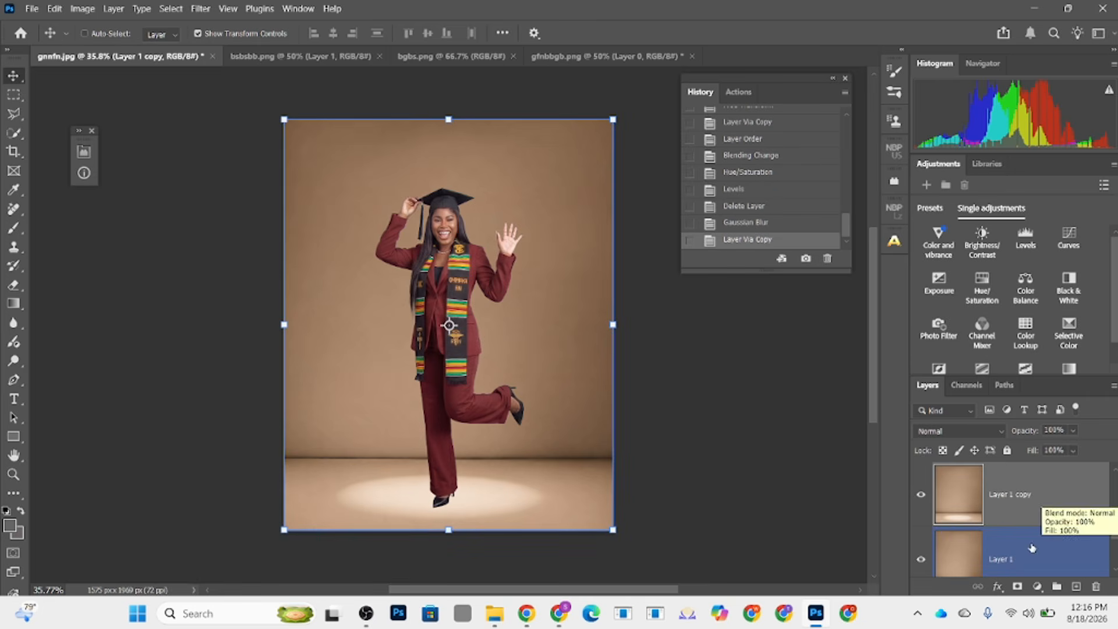
pyautogui.click(1016, 558)
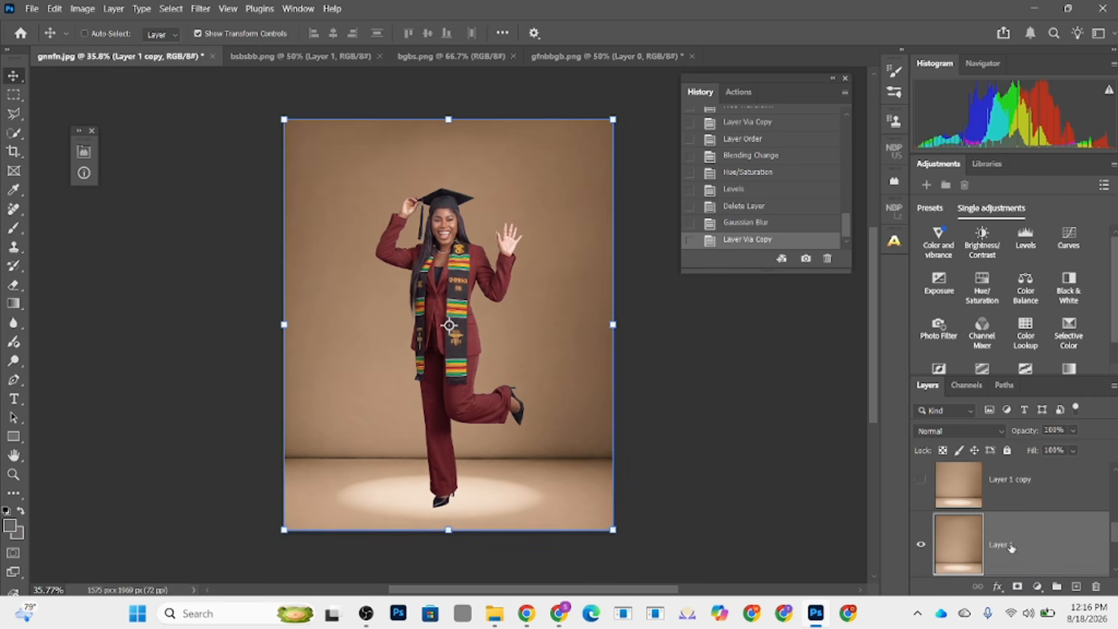
pyautogui.click(958, 431)
pyautogui.click(938, 373)
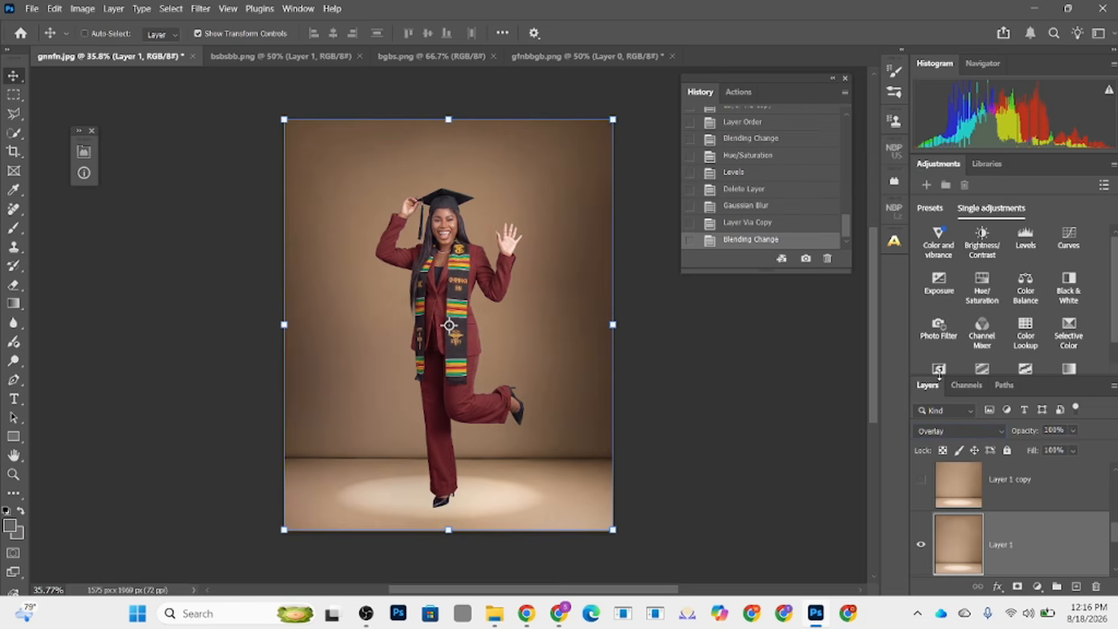
# Step: Compare the backdrop with the blurred Background copy 3 layer hidden and shown
pyautogui.scroll(-1, 1003, 503)
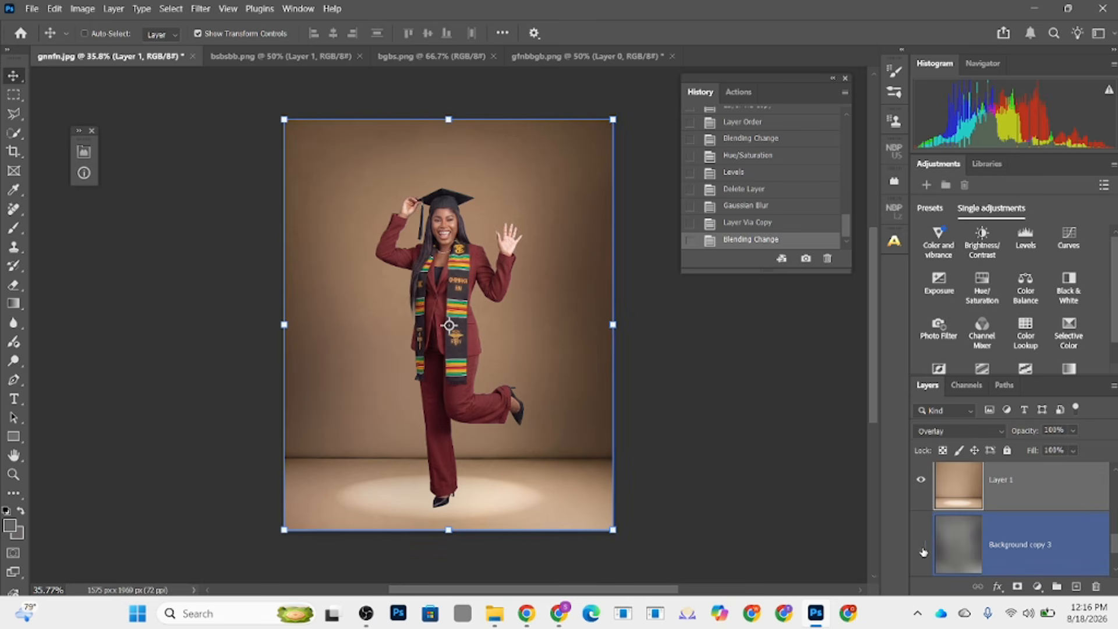
pyautogui.click(921, 546)
pyautogui.click(921, 546)
pyautogui.click(920, 546)
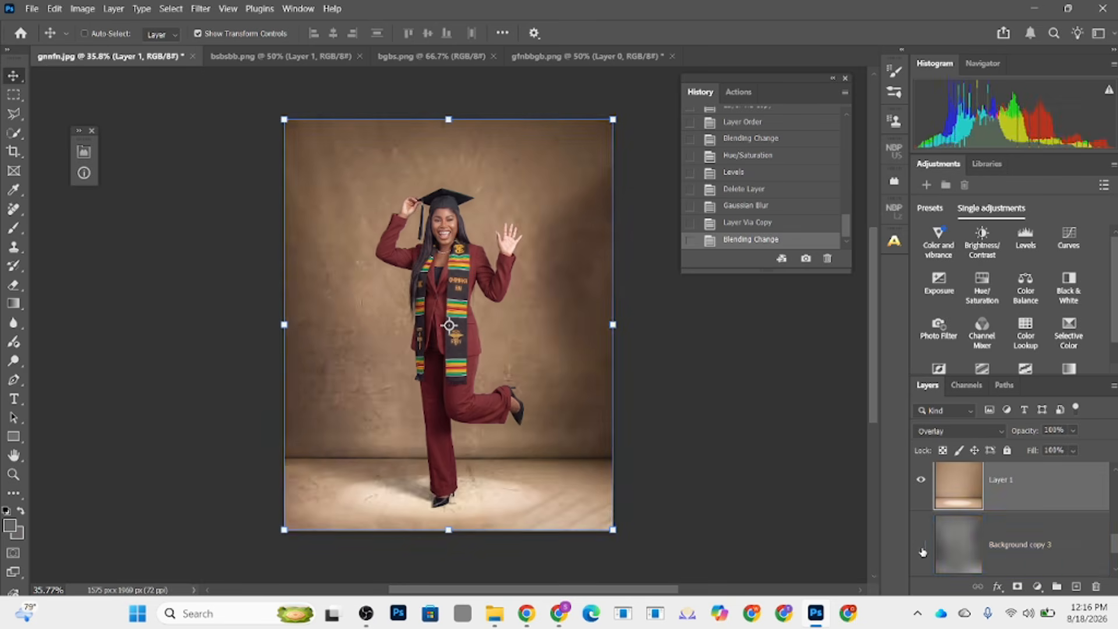
pyautogui.click(921, 546)
pyautogui.click(921, 547)
pyautogui.click(921, 548)
pyautogui.click(921, 548)
pyautogui.click(921, 547)
# Step: Add a layer mask to Background copy 3 and set up a black brush with 17% flow
pyautogui.scroll(-1, 932, 524)
pyautogui.click(1007, 495)
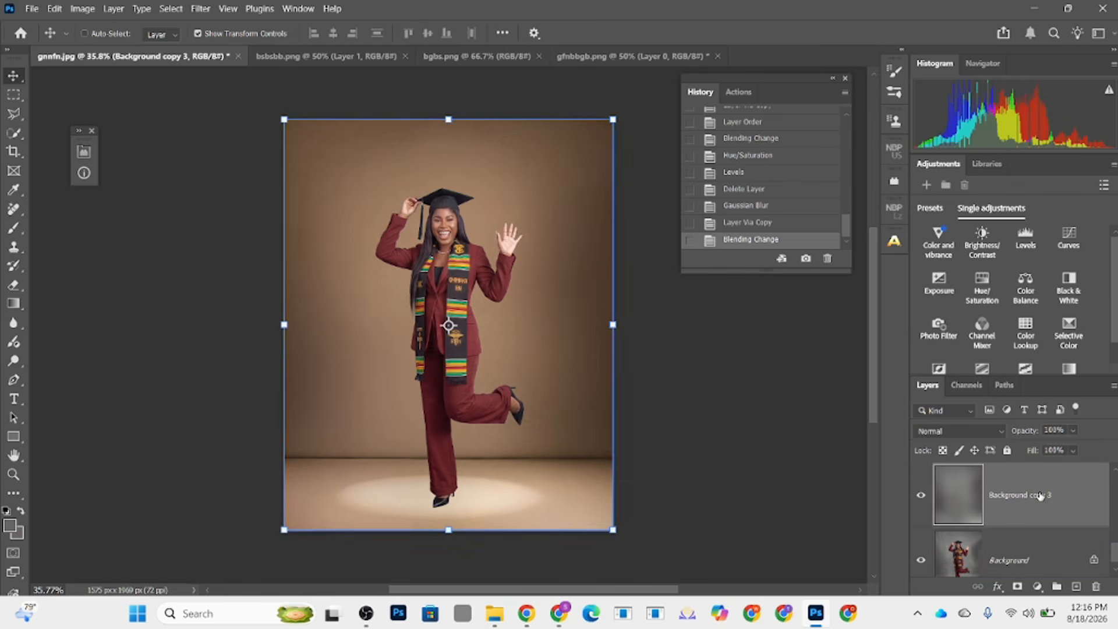
pyautogui.click(1017, 586)
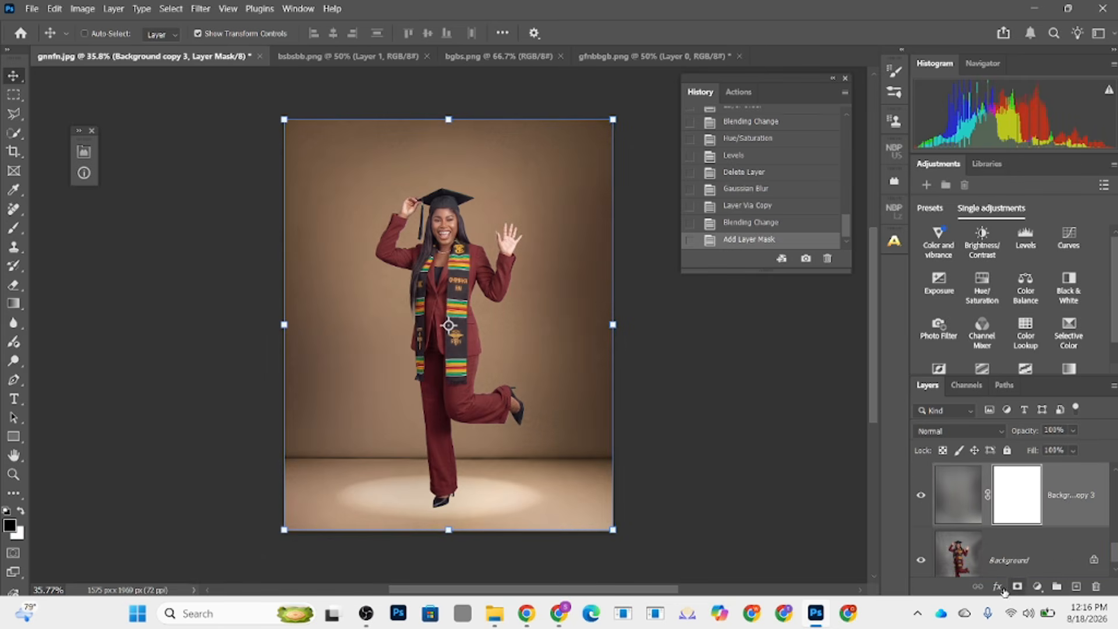
pyautogui.press('b')
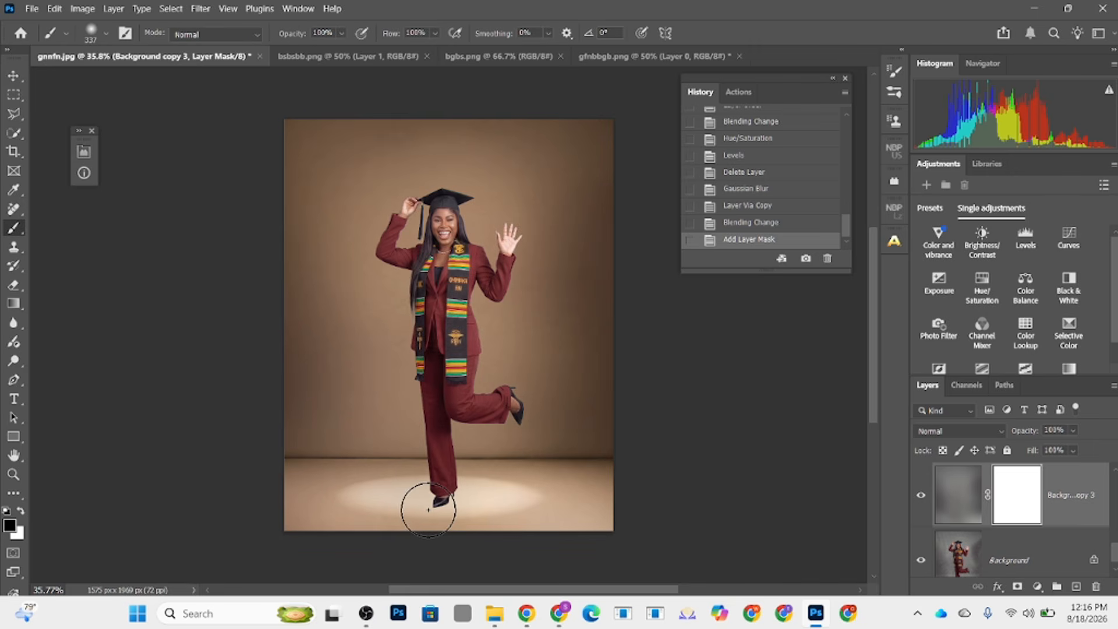
pyautogui.press('x')
pyautogui.press('x')
pyautogui.moveTo(435, 33); pyautogui.dragTo(394, 50)
# Step: Paint black on the Background copy 3 mask from the standing shoe across the floor to bring back the original shadow
pyautogui.scroll(3, 440, 484)
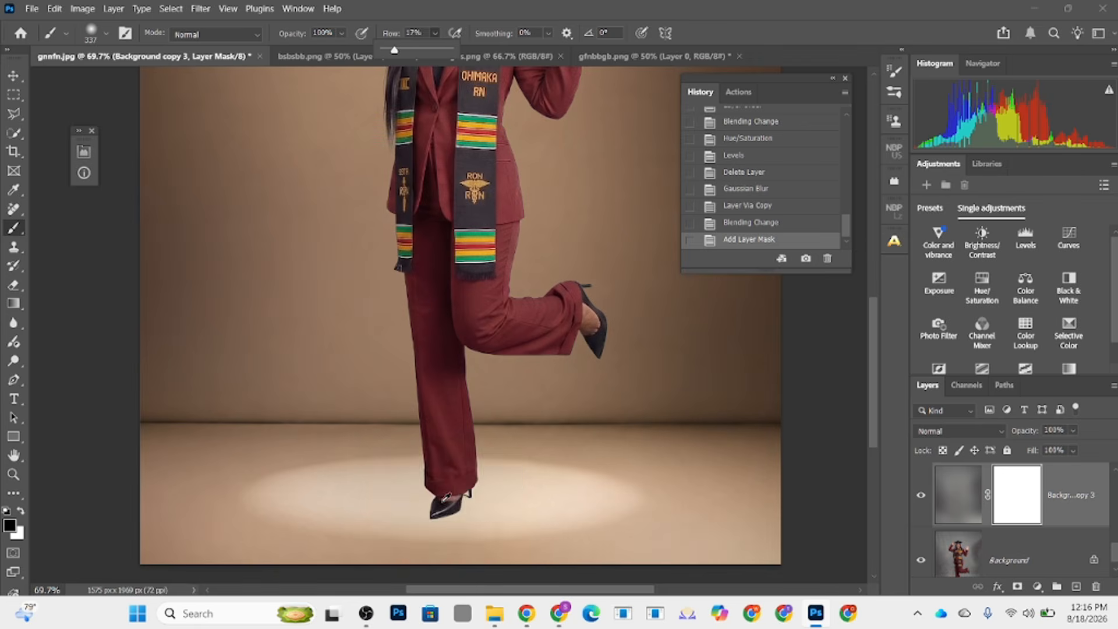
pyautogui.moveTo(437, 500); pyautogui.dragTo(425, 496)
pyautogui.click(424, 495)
pyautogui.click(411, 488)
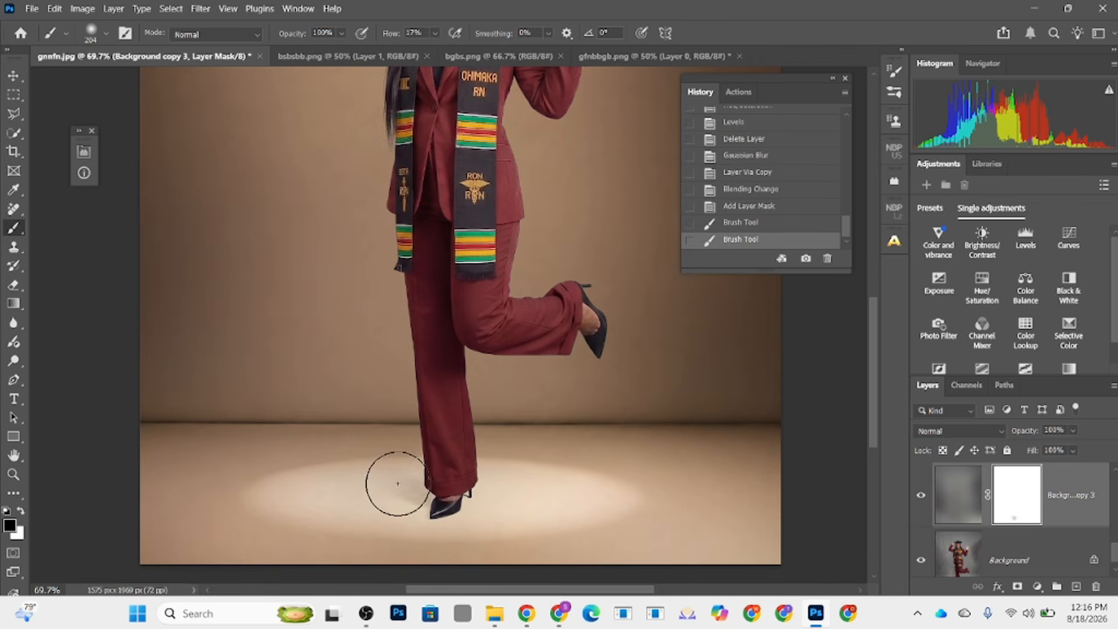
pyautogui.click(379, 475)
pyautogui.click(349, 466)
pyautogui.click(329, 457)
pyautogui.click(329, 455)
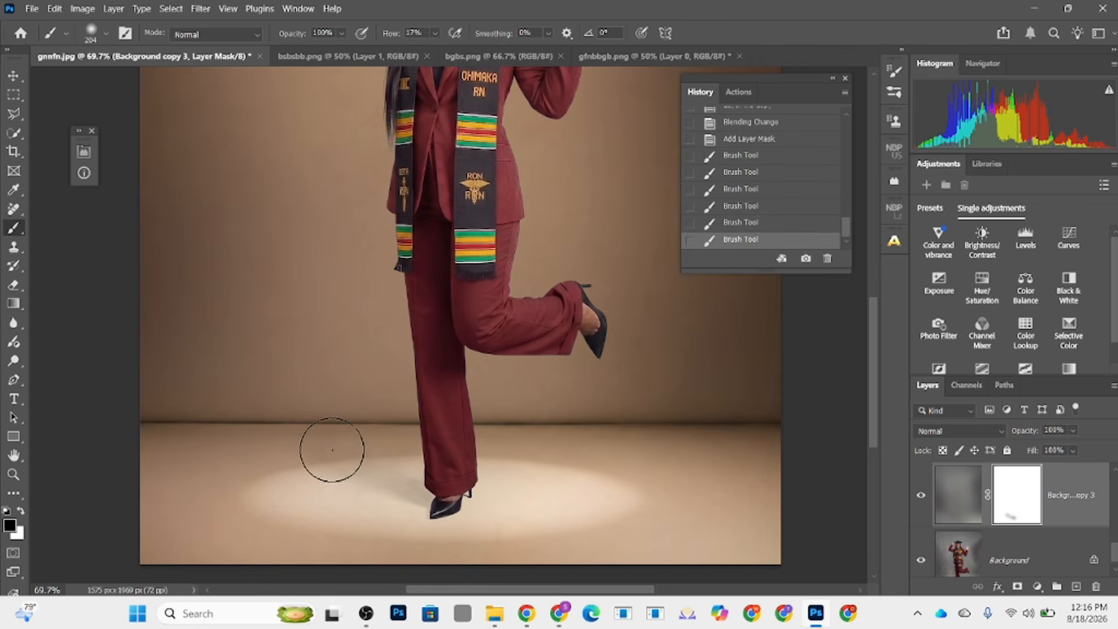
pyautogui.click(320, 451)
# Step: Paint white on the Background copy 3 mask around the floor shadow, and refine it beside the shoe in black with a smaller brush
pyautogui.press('x')
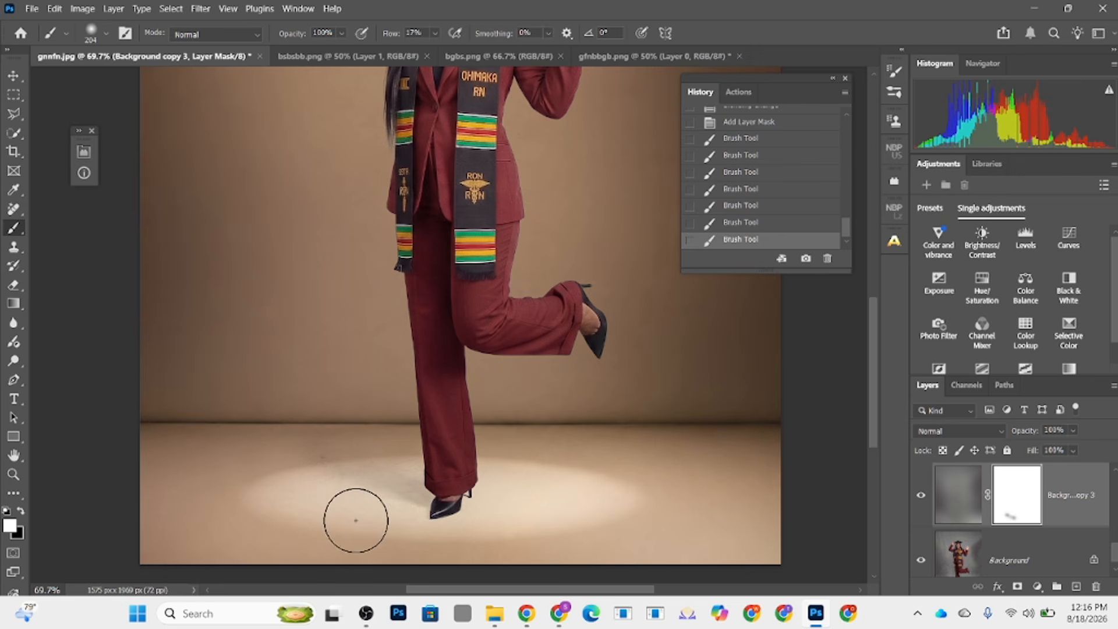
pyautogui.click(378, 525)
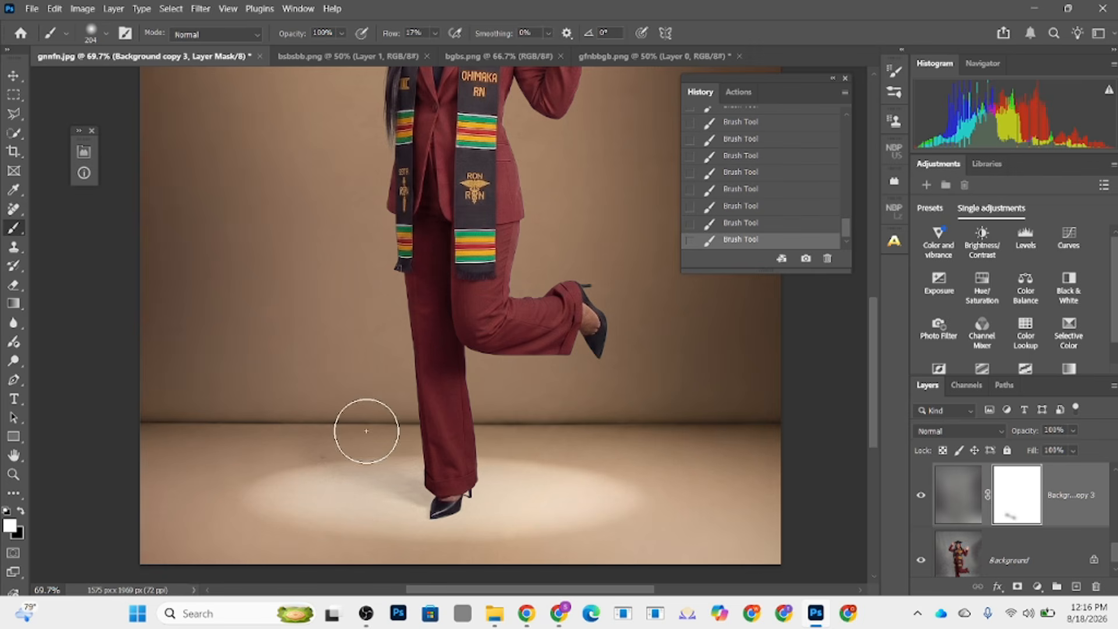
pyautogui.click(272, 410)
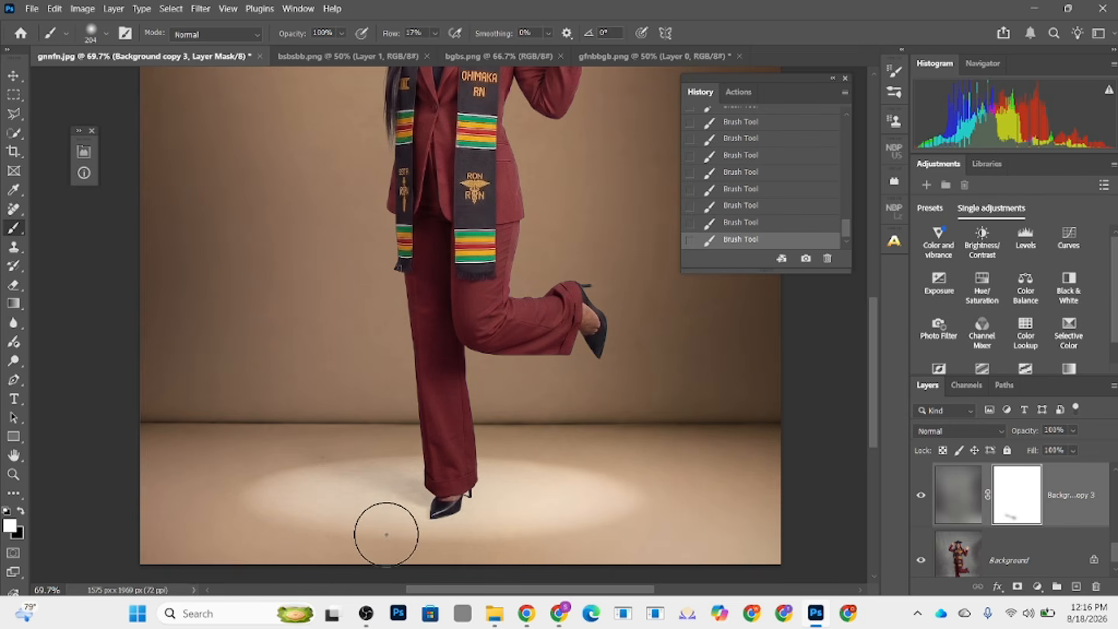
pyautogui.press('x')
pyautogui.moveTo(439, 493)
pyautogui.mouseDown()
pyautogui.moveTo(430, 499)
pyautogui.moveTo(460, 496)
pyautogui.moveTo(442, 501)
pyautogui.mouseUp()
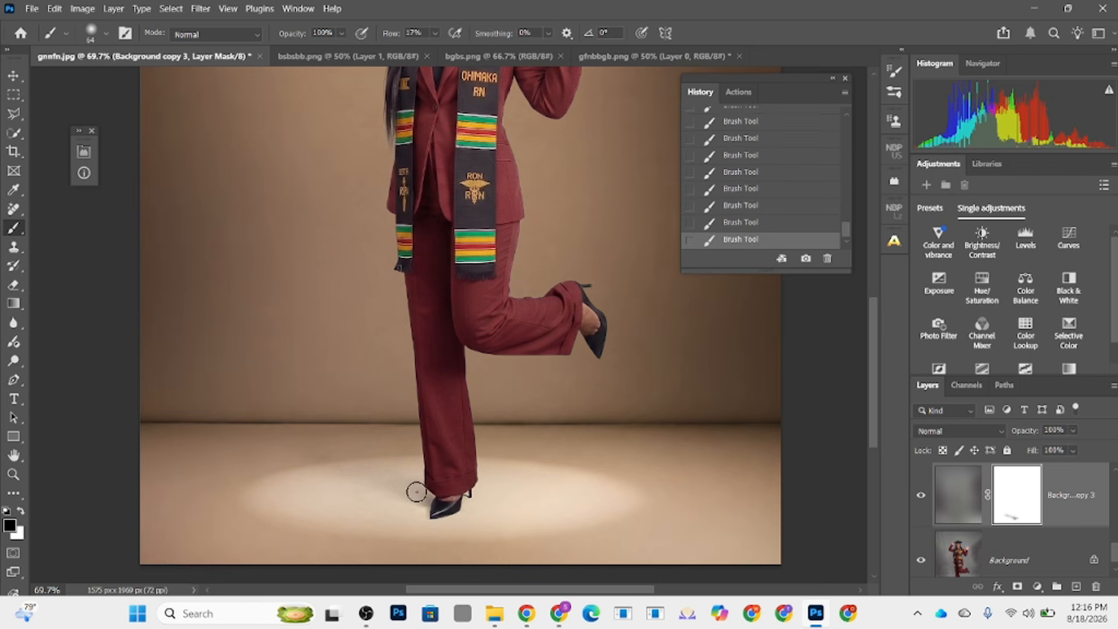
# Step: Show the Layer 1 copy layer and add a layer mask to it
pyautogui.scroll(-2, 527, 523)
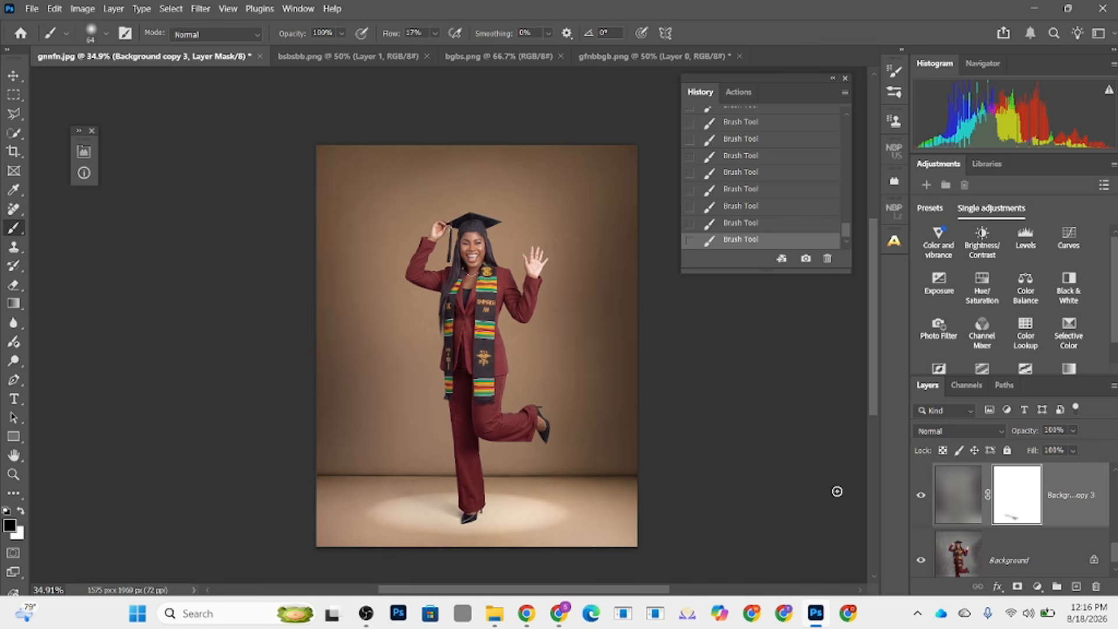
pyautogui.scroll(3, 972, 505)
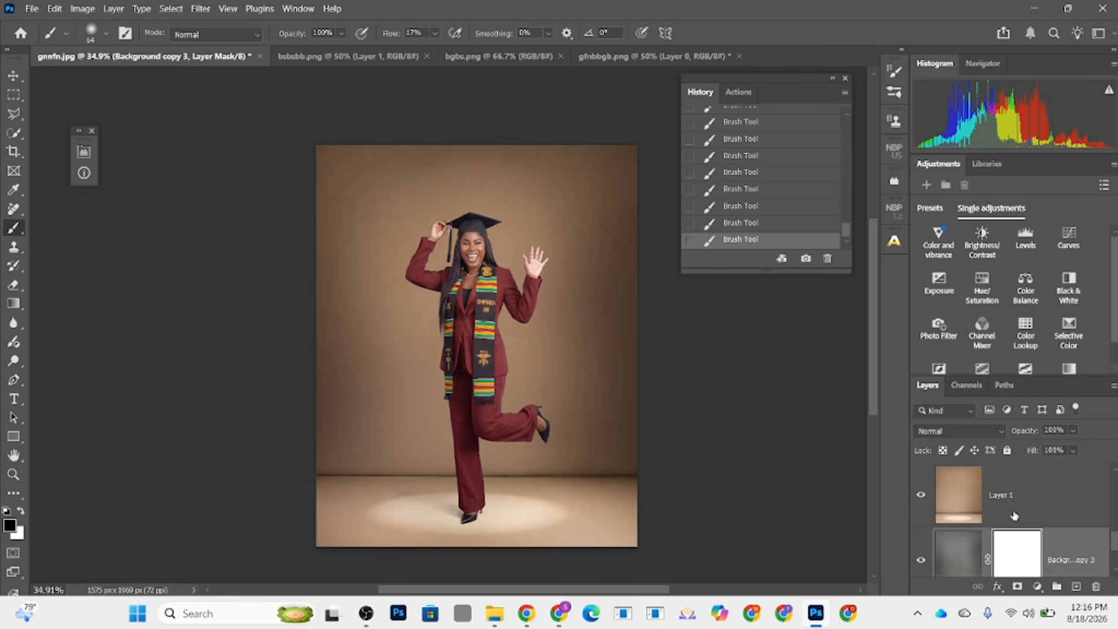
pyautogui.click(920, 496)
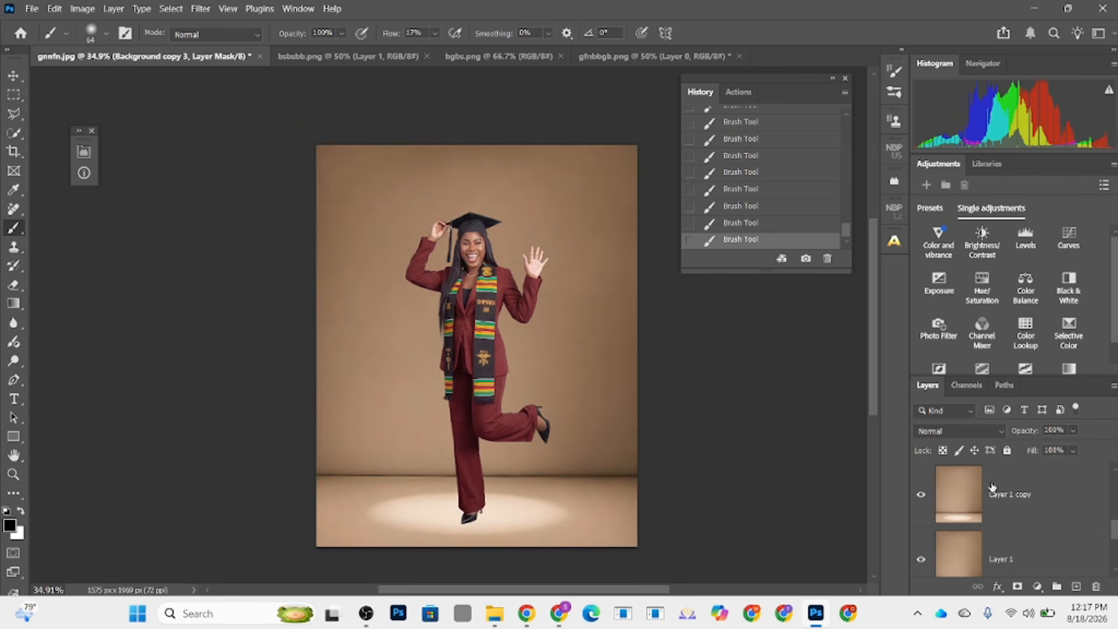
pyautogui.click(1002, 502)
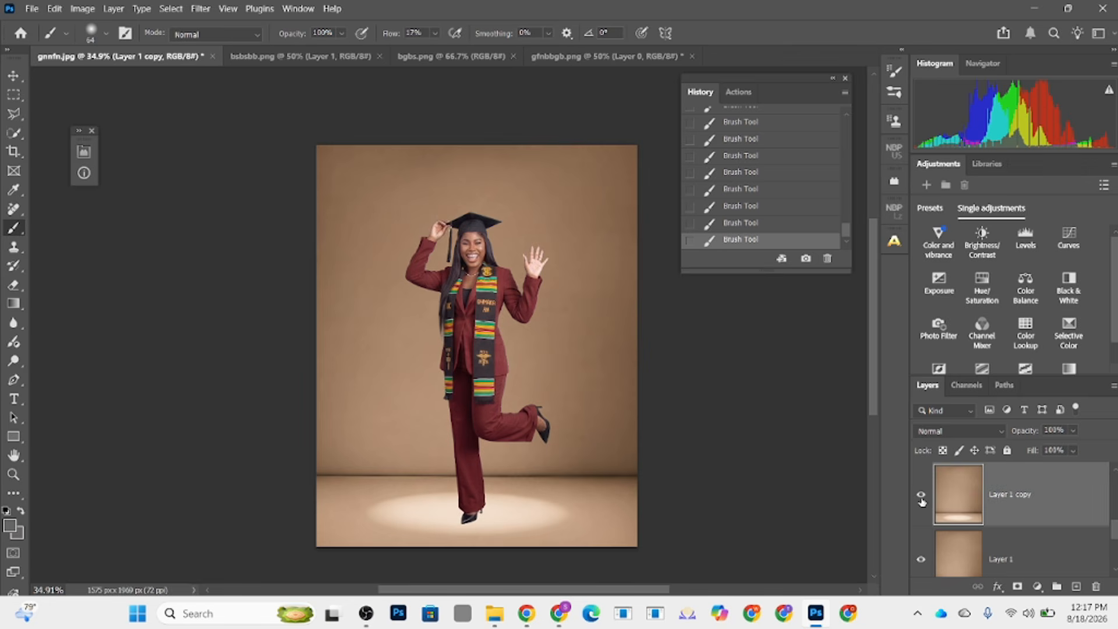
pyautogui.click(1017, 585)
# Step: Paint black on the Layer 1 copy mask over the floor around the standing shoe with a brush of 302 pixels
pyautogui.moveTo(487, 525)
pyautogui.mouseDown()
pyautogui.moveTo(509, 523)
pyautogui.moveTo(444, 517)
pyautogui.mouseUp()
pyautogui.click(448, 511)
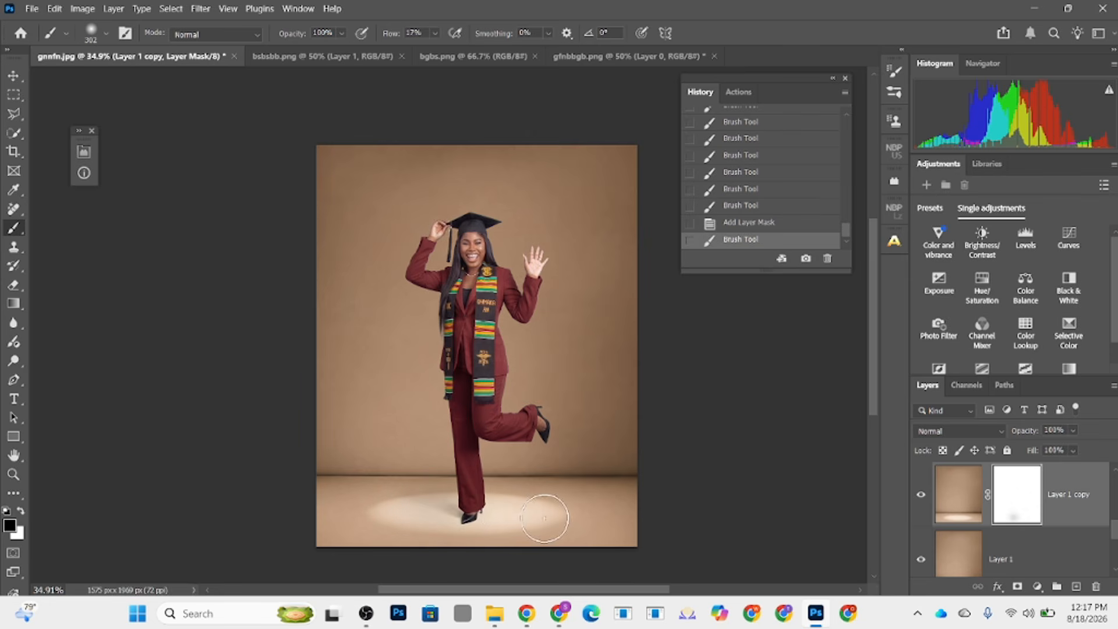
pyautogui.moveTo(467, 518)
pyautogui.mouseDown()
pyautogui.moveTo(544, 516)
pyautogui.moveTo(477, 523)
pyautogui.mouseUp()
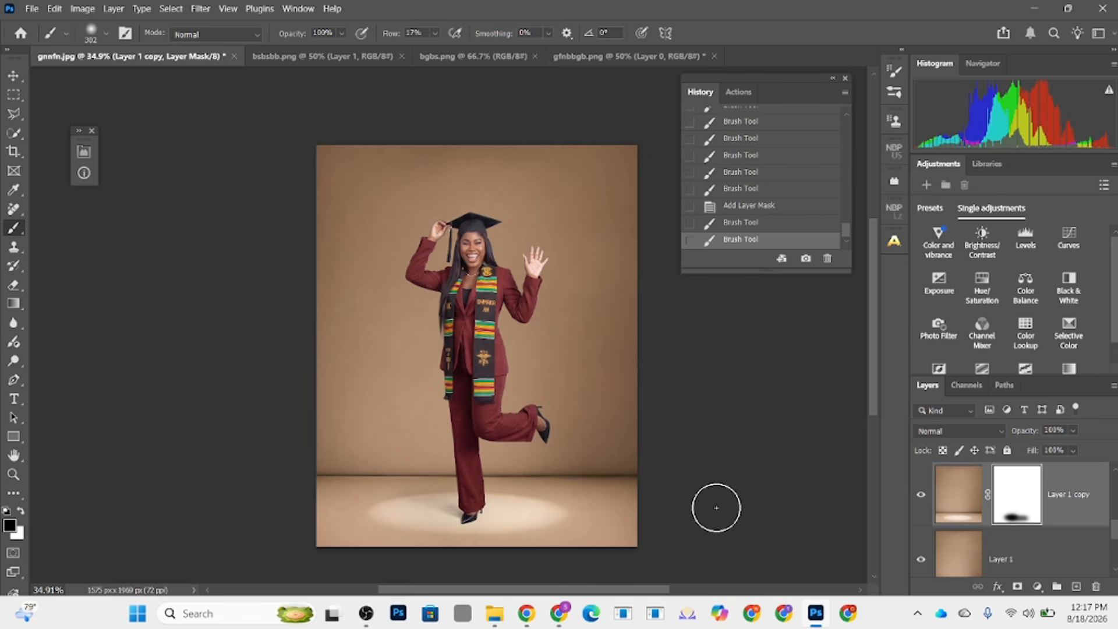
# Step: Compare the composite with Layer 1 and the masked Layer 1 copy each hidden and shown
pyautogui.scroll(-1, 980, 511)
pyautogui.click(998, 512)
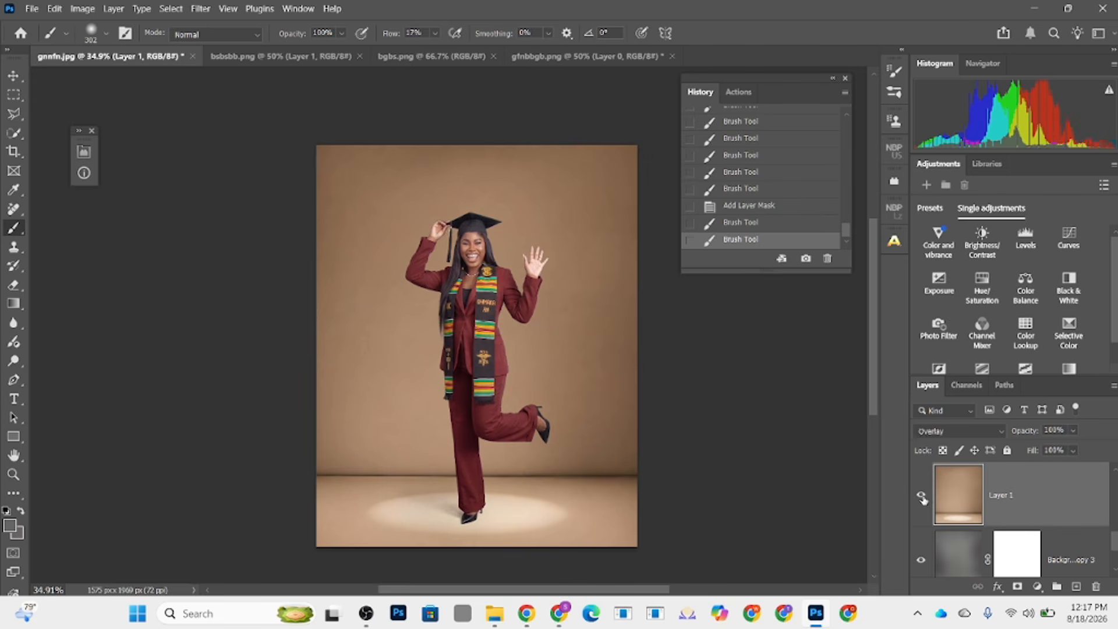
pyautogui.click(921, 495)
pyautogui.click(920, 494)
pyautogui.scroll(1, 964, 536)
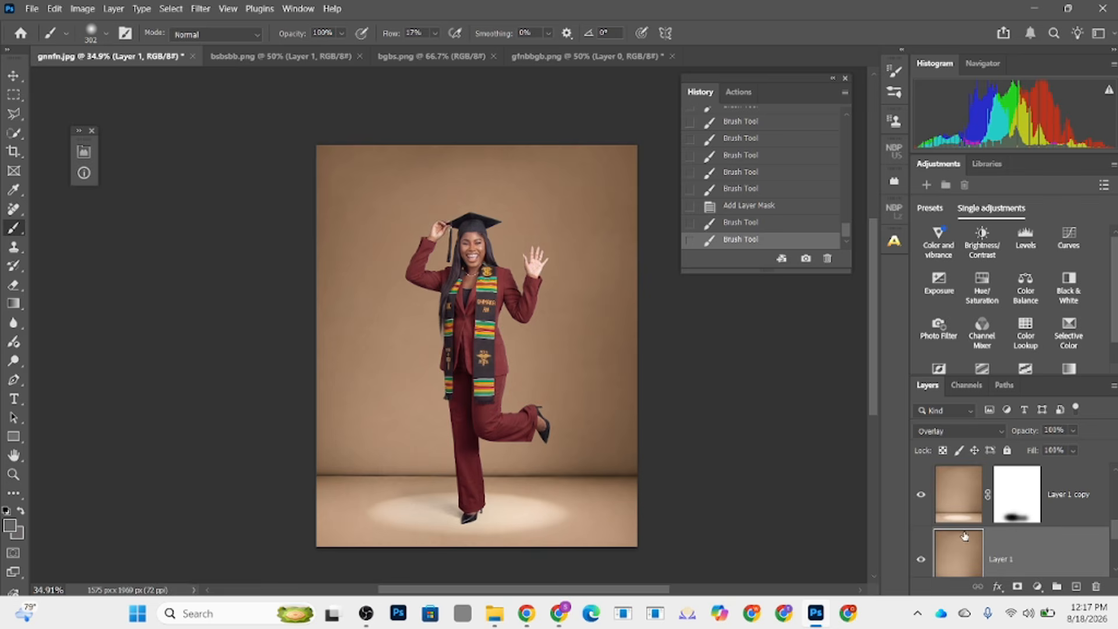
pyautogui.click(1013, 511)
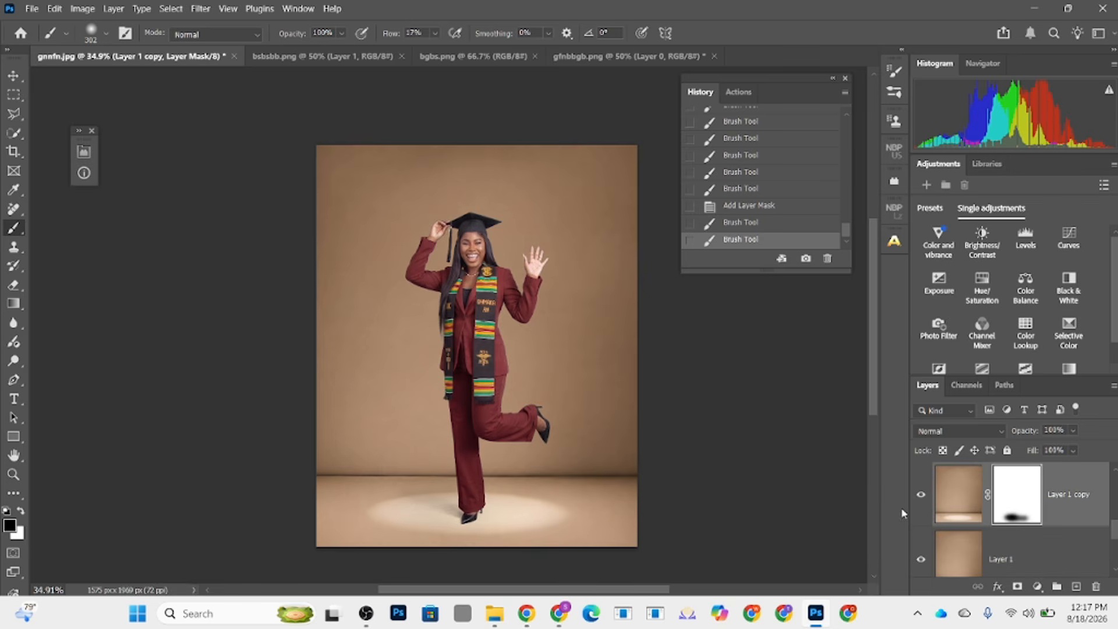
pyautogui.click(921, 506)
pyautogui.click(920, 504)
# Step: Select the wall above the floor line and darken it with a Curves adjustment above Curves 2, input 123 and output 110
pyautogui.scroll(2, 978, 505)
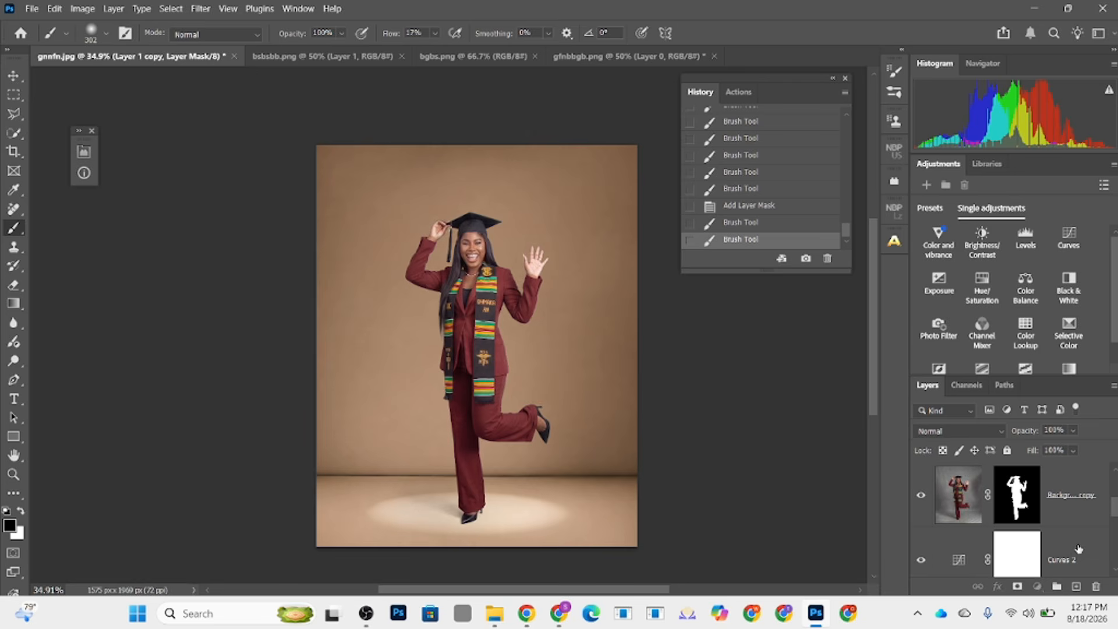
pyautogui.click(1076, 553)
pyautogui.click(15, 103)
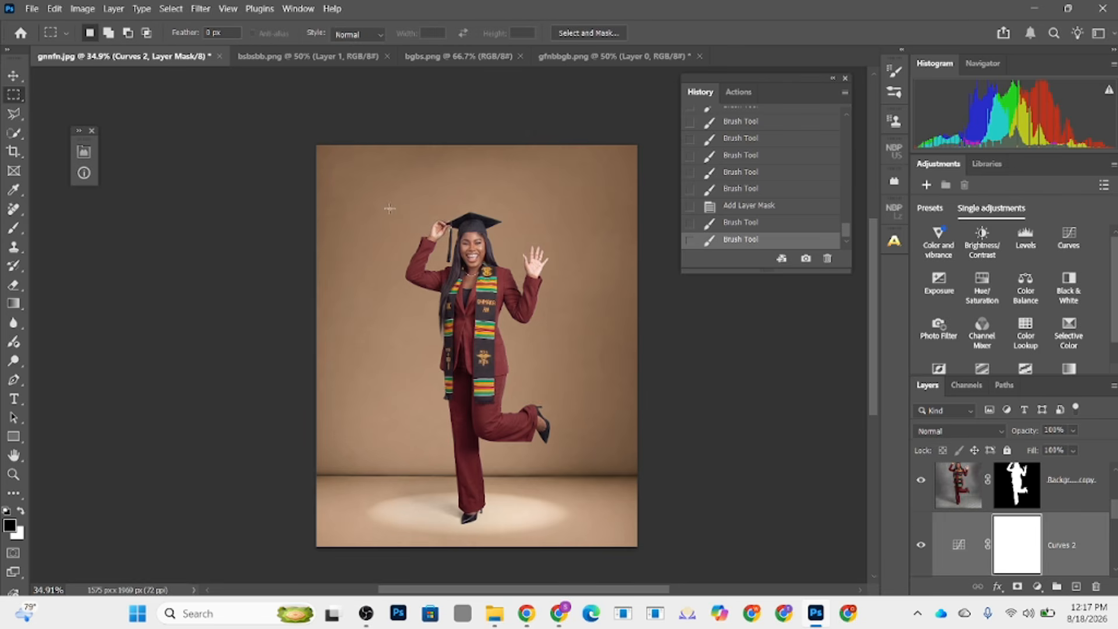
pyautogui.moveTo(317, 145); pyautogui.dragTo(757, 473)
pyautogui.click(1038, 585)
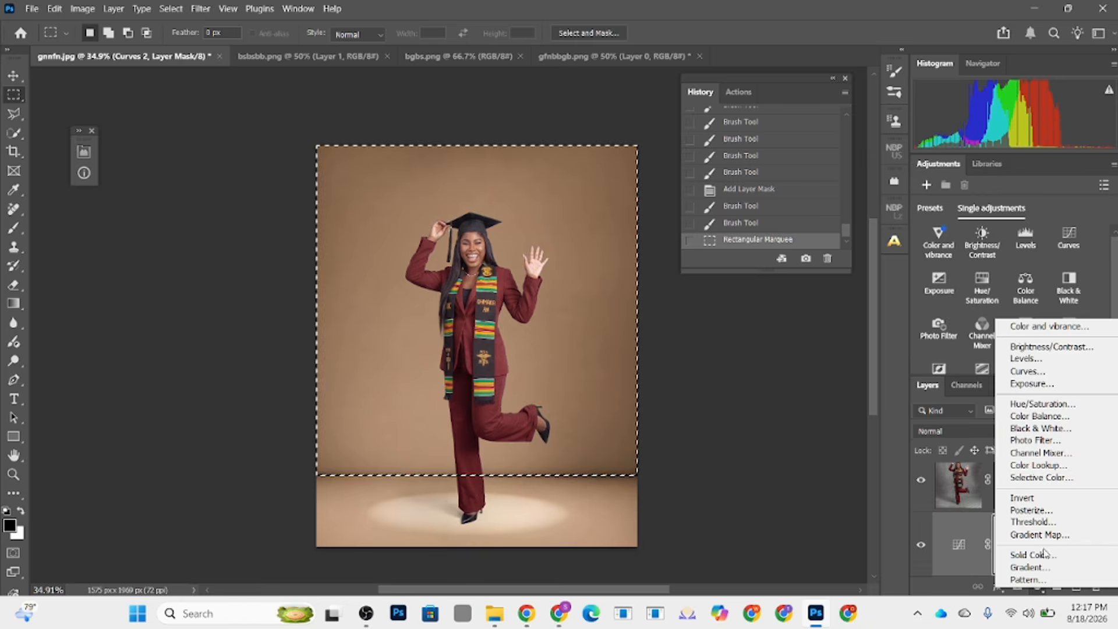
pyautogui.click(964, 434)
pyautogui.moveTo(186, 305); pyautogui.dragTo(187, 295)
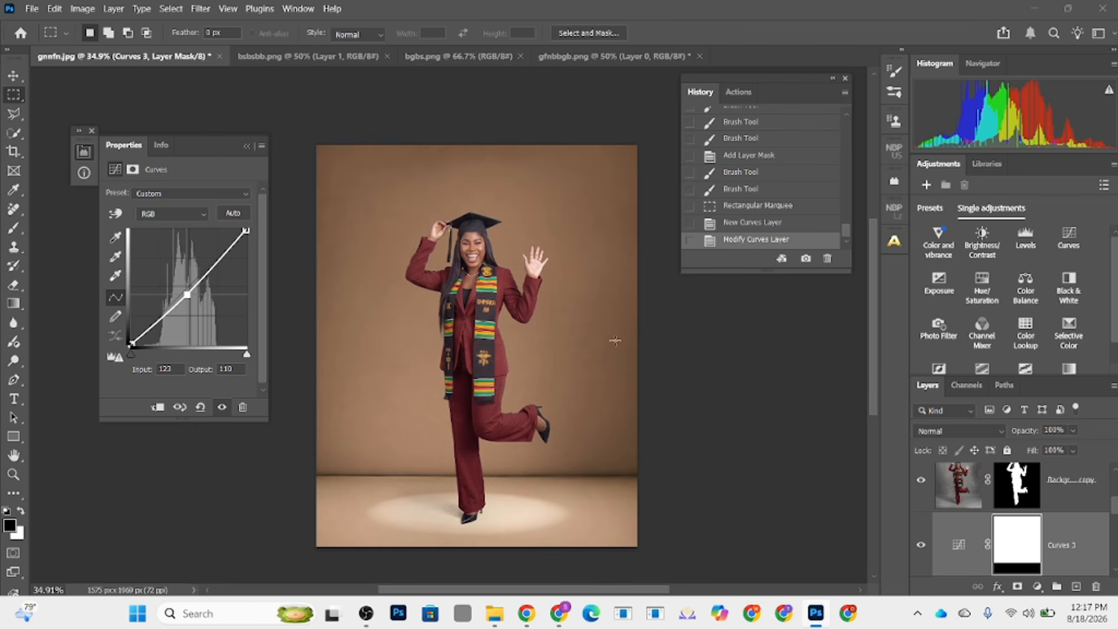
# Step: Set the Curves 3 layer's blend mode to Luminosity and compare the wall with the adjustment hidden and shown
pyautogui.click(937, 434)
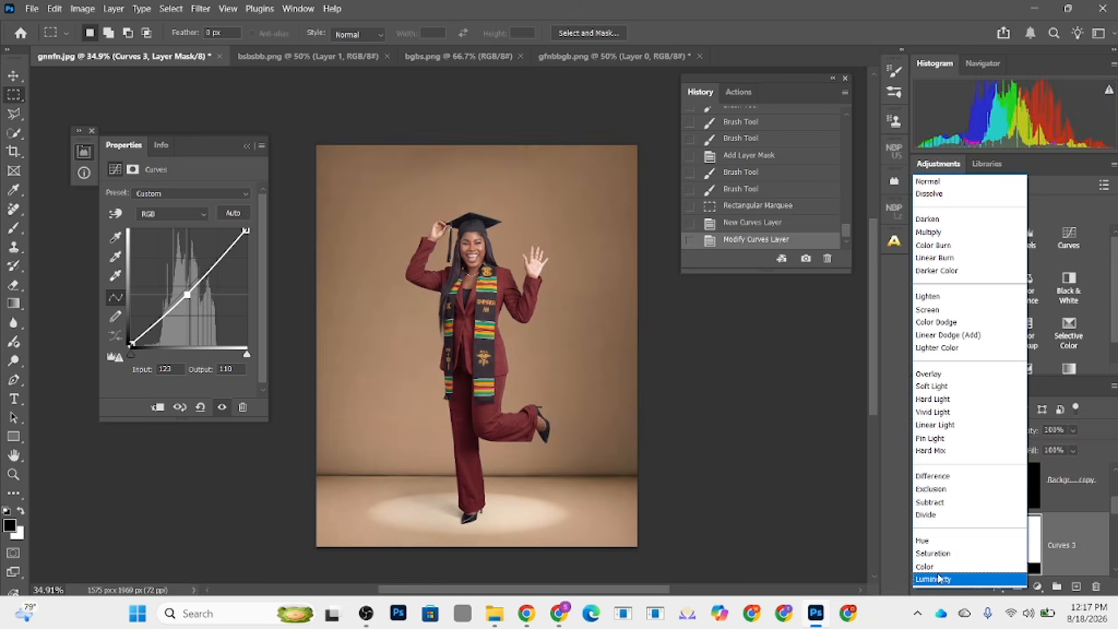
pyautogui.click(932, 578)
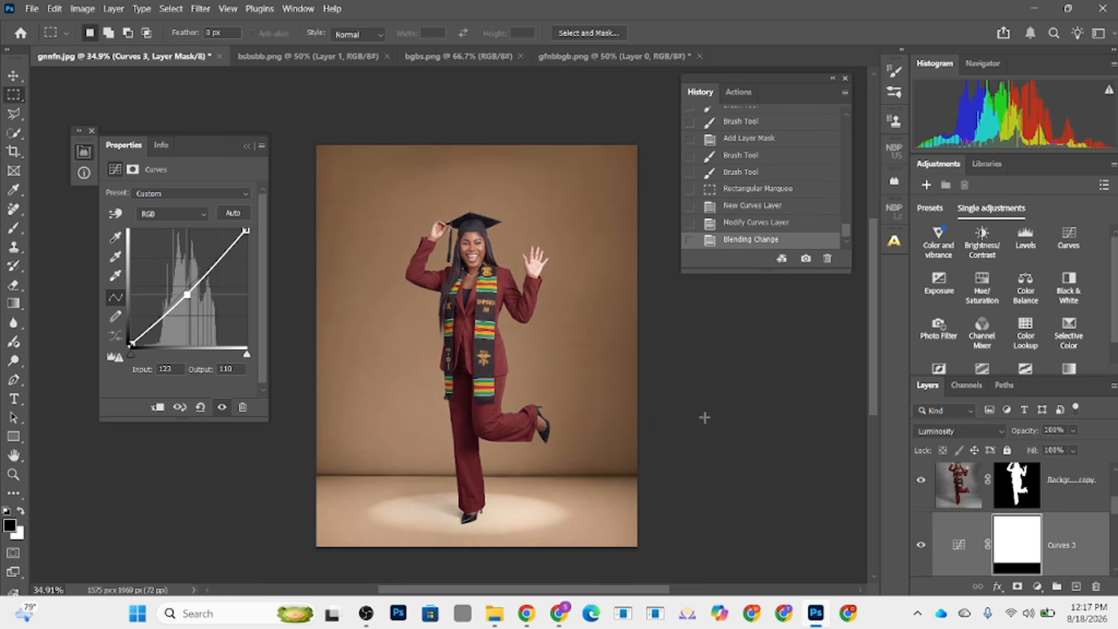
pyautogui.click(247, 146)
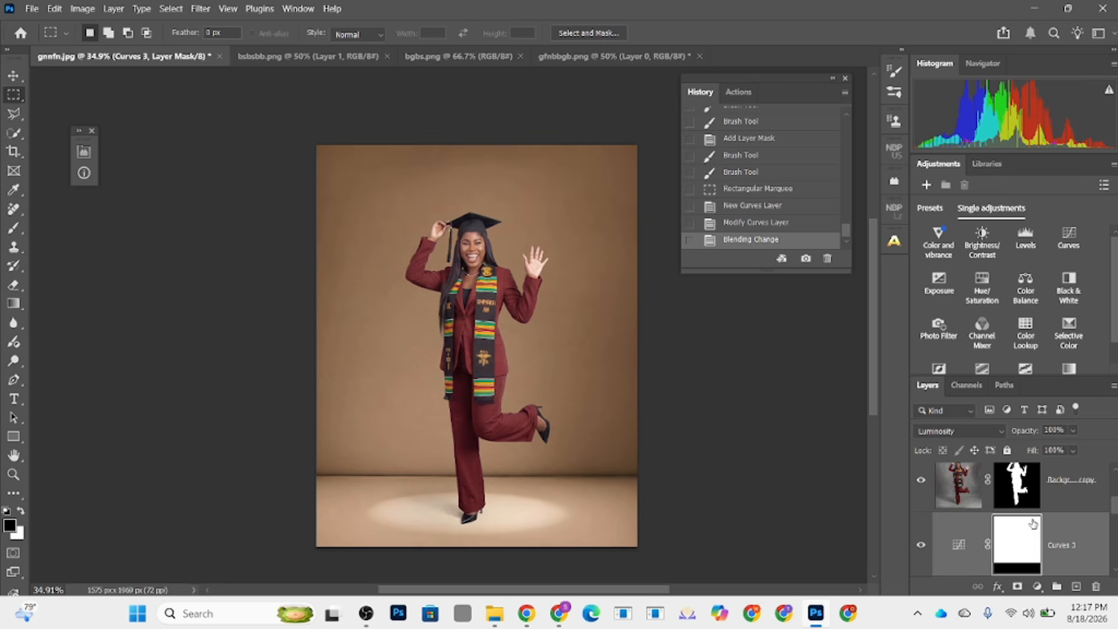
pyautogui.click(920, 547)
pyautogui.click(919, 546)
pyautogui.scroll(1, 580, 438)
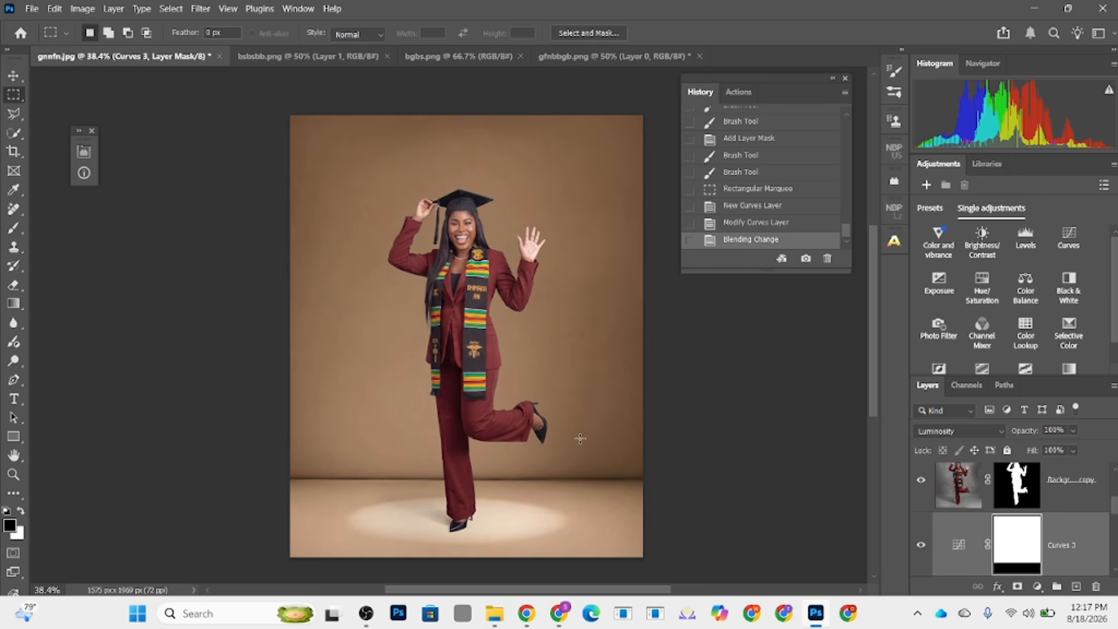
pyautogui.scroll(1, 568, 435)
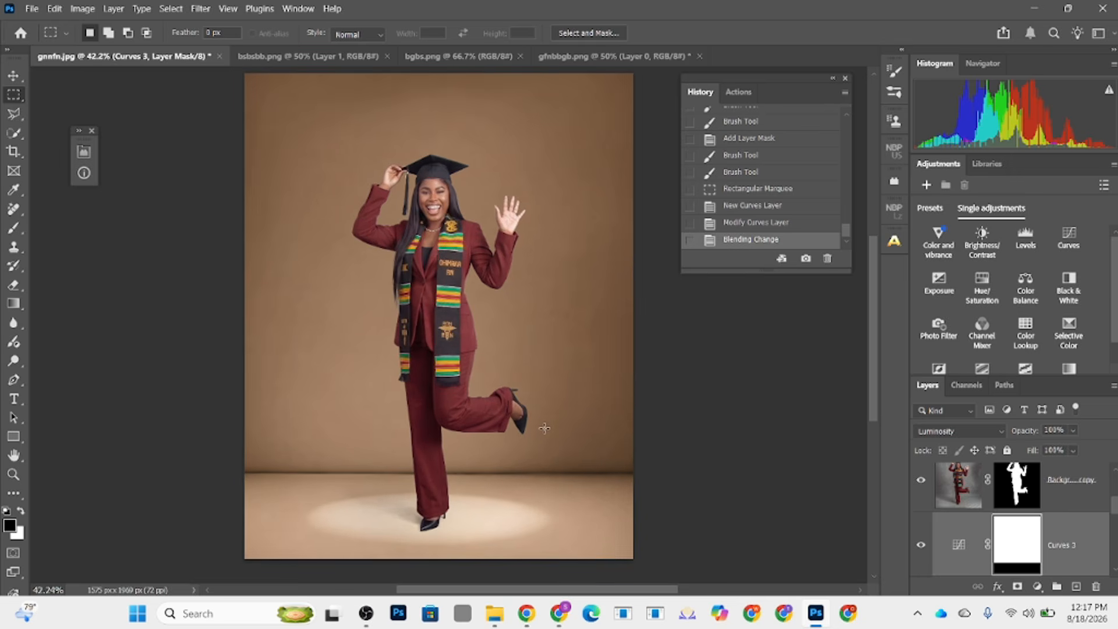
pyautogui.scroll(-1, 544, 428)
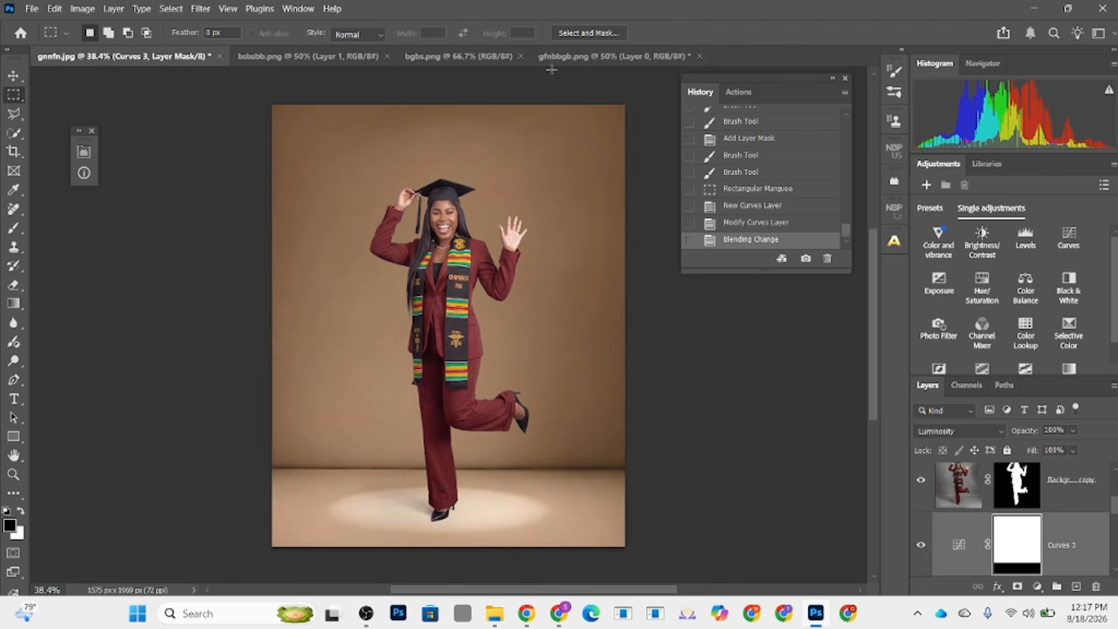
# Step: Review the open confetti and GRAD letters documents, then unlock the bgbs.png background layer and shift it slightly upward
pyautogui.click(576, 57)
pyautogui.click(432, 58)
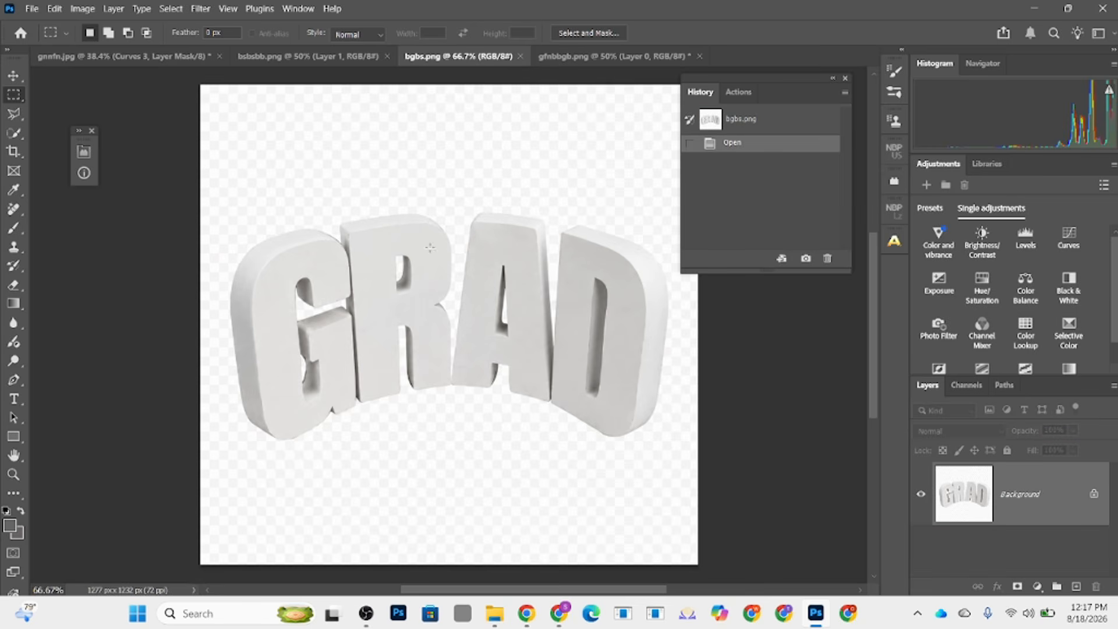
pyautogui.press('v')
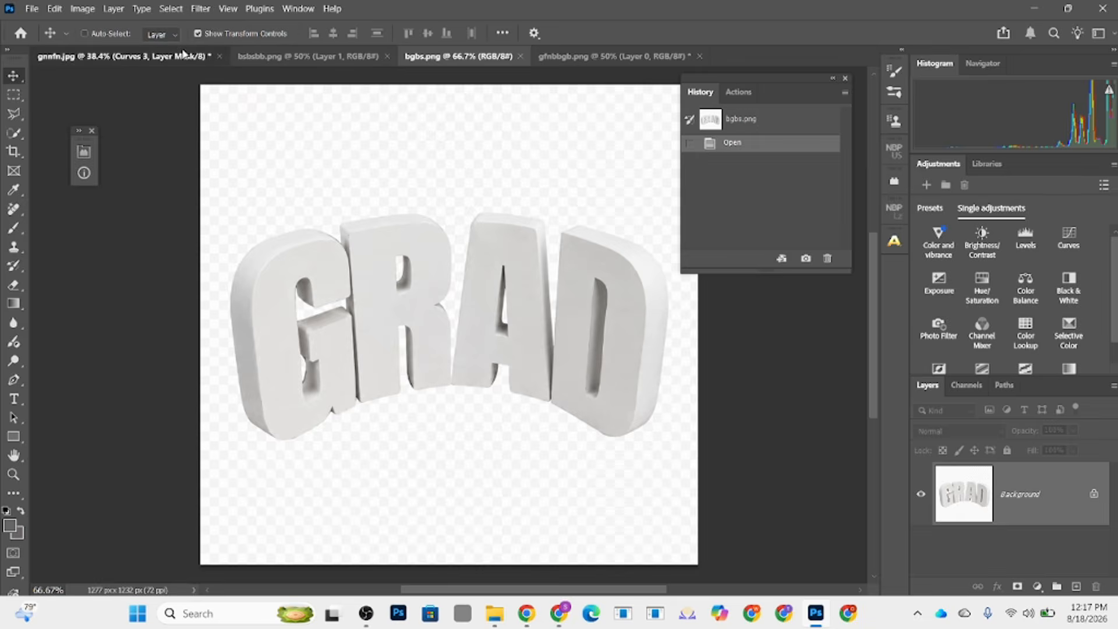
pyautogui.click(123, 56)
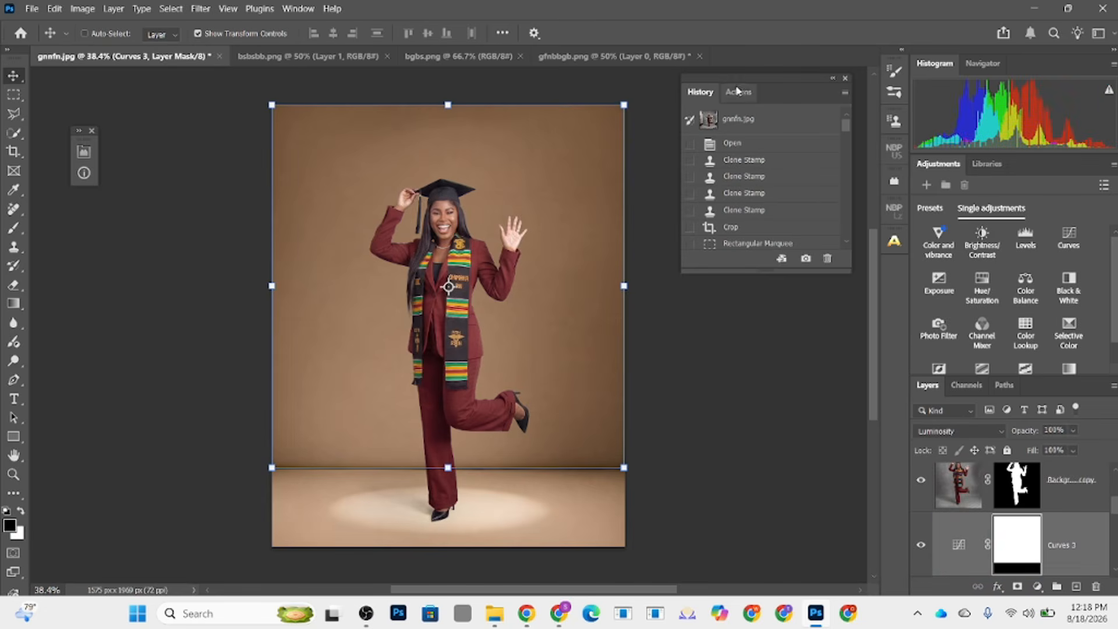
pyautogui.click(308, 56)
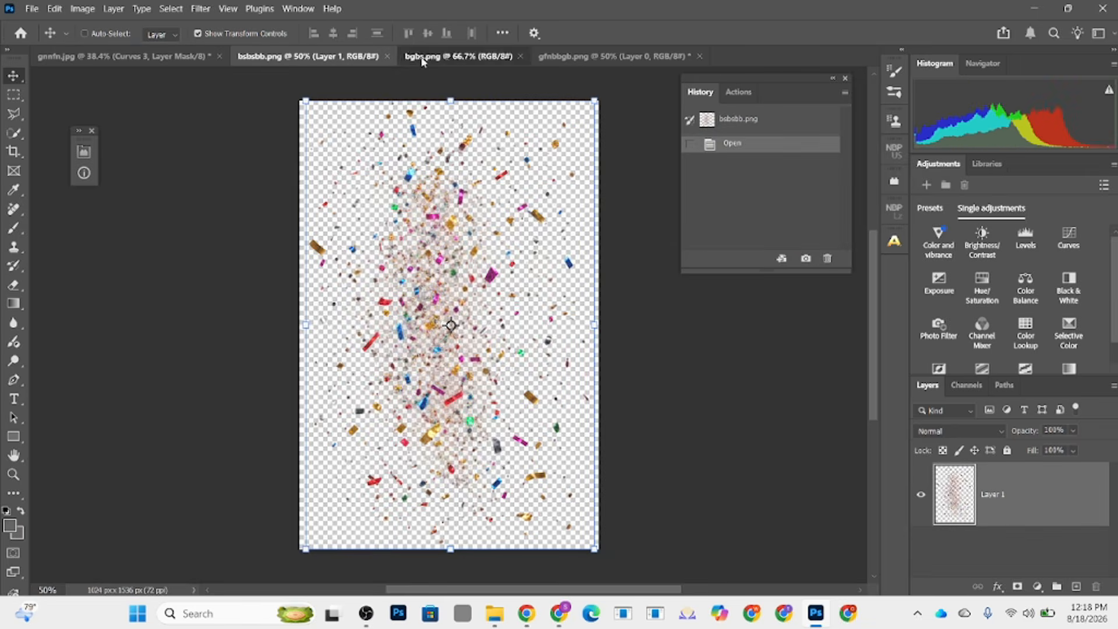
pyautogui.click(458, 56)
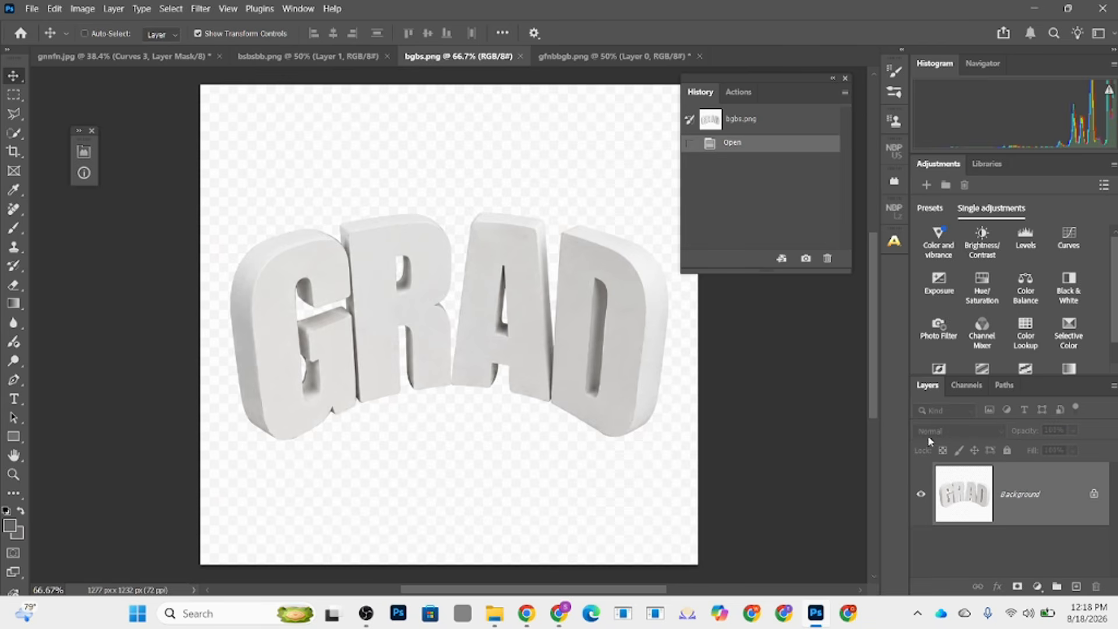
pyautogui.click(1094, 499)
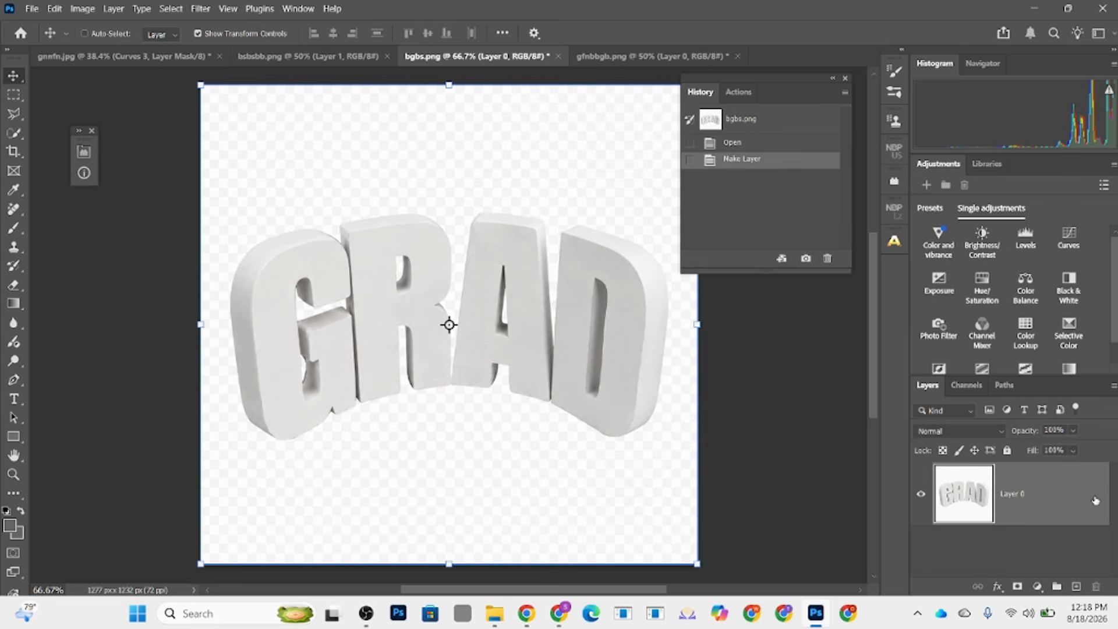
pyautogui.moveTo(526, 350)
pyautogui.mouseDown()
pyautogui.moveTo(534, 295)
pyautogui.moveTo(527, 343)
pyautogui.mouseUp()
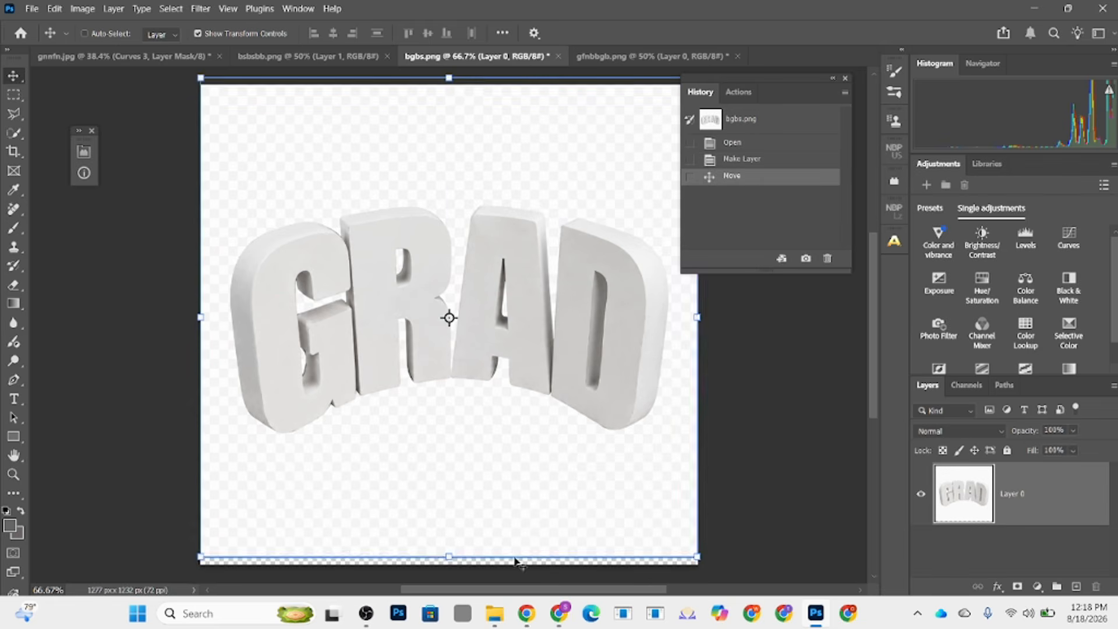
# Step: Open the ChatGPT GRAD letters image from the Downloads folder and place it in gnnfn.jpg behind the graduate's legs
pyautogui.moveTo(499, 616)
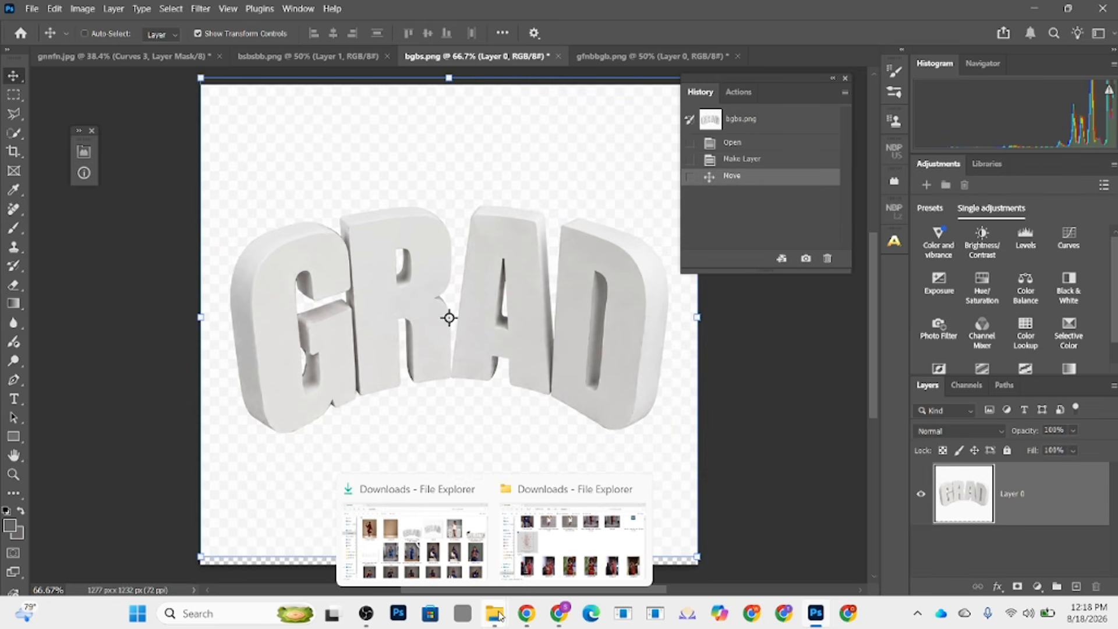
pyautogui.click(518, 544)
pyautogui.moveTo(550, 244); pyautogui.dragTo(980, 520)
pyautogui.moveTo(447, 338); pyautogui.dragTo(217, 63)
pyautogui.moveTo(124, 58); pyautogui.dragTo(434, 407)
pyautogui.moveTo(530, 361); pyautogui.dragTo(557, 394)
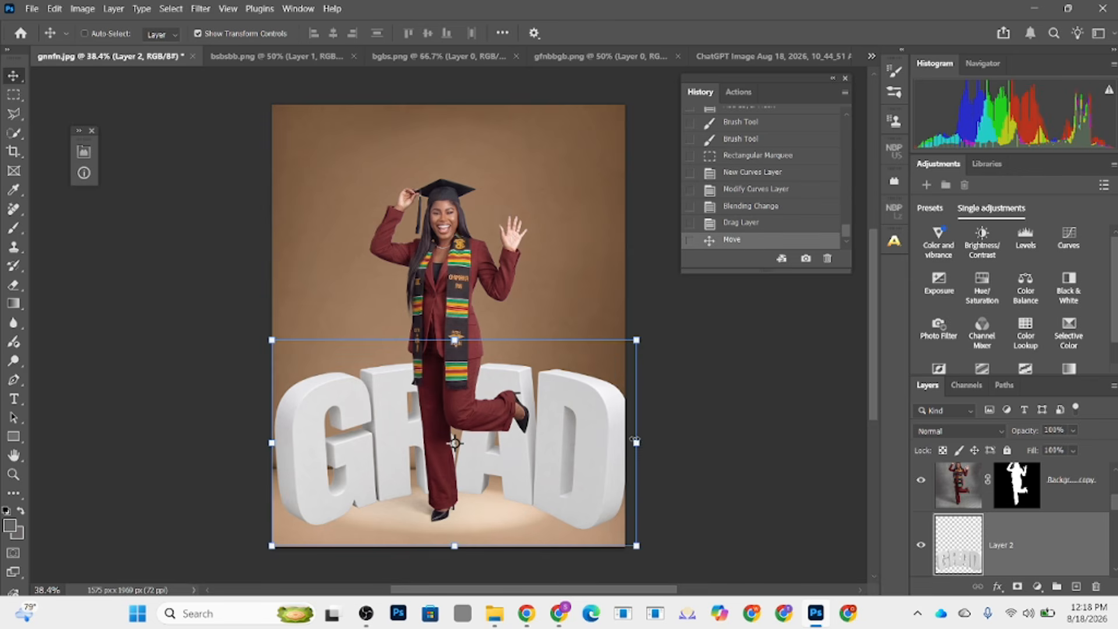
# Step: Scale the GRAD letters to about 94% and distort their corners, widening the base and narrowing the top for perspective
pyautogui.moveTo(635, 441); pyautogui.dragTo(569, 436)
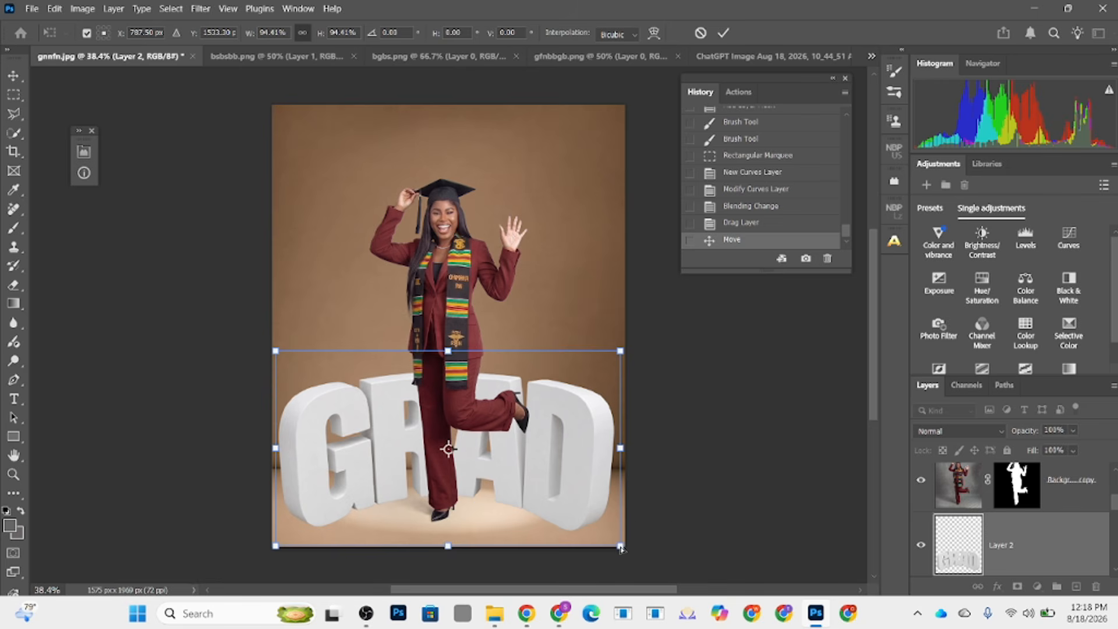
pyautogui.moveTo(621, 548); pyautogui.dragTo(636, 548)
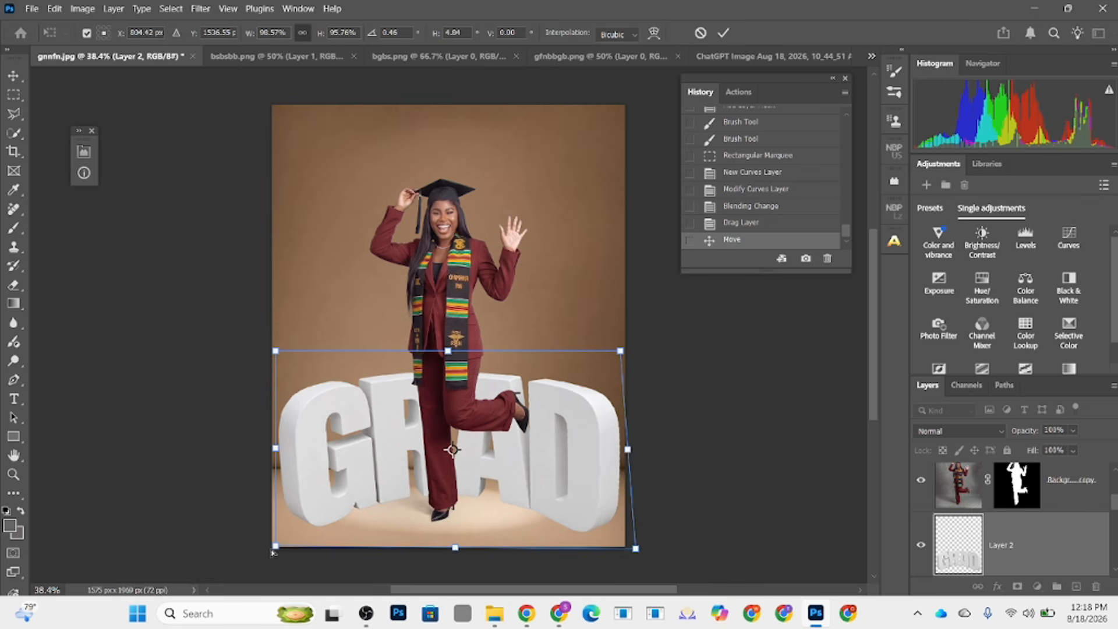
pyautogui.moveTo(273, 552); pyautogui.dragTo(259, 551)
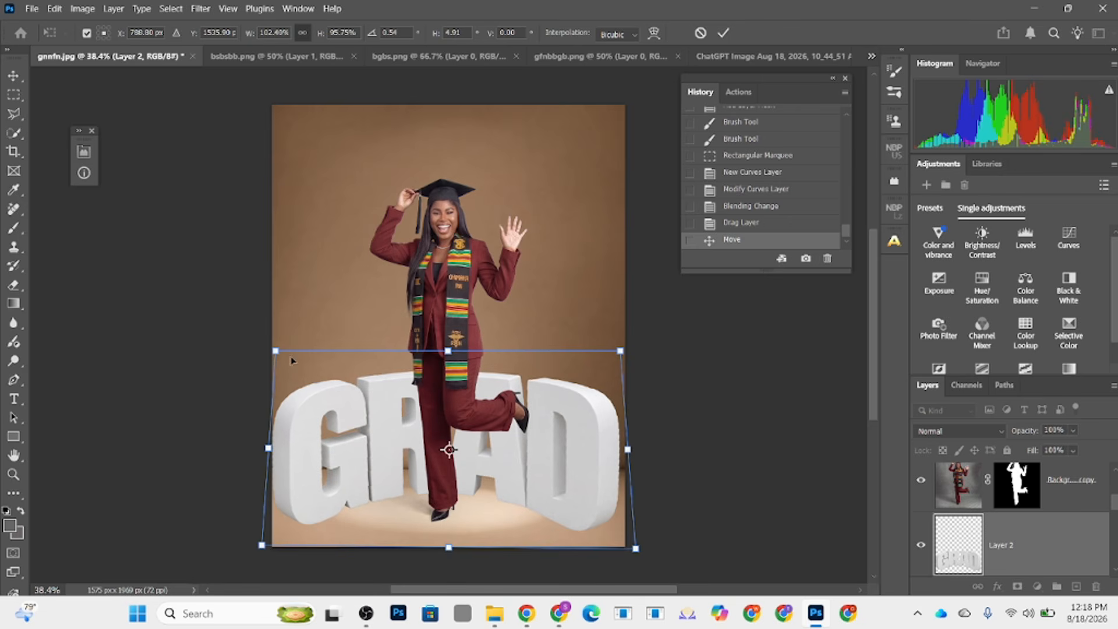
pyautogui.moveTo(278, 353); pyautogui.dragTo(293, 351)
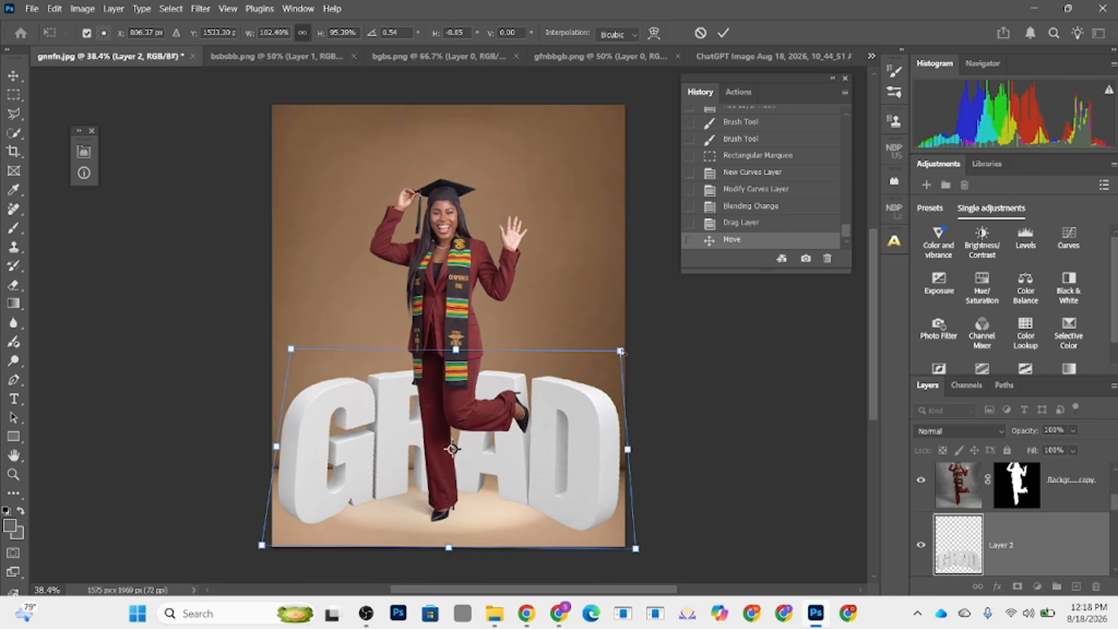
pyautogui.moveTo(621, 351); pyautogui.dragTo(599, 344)
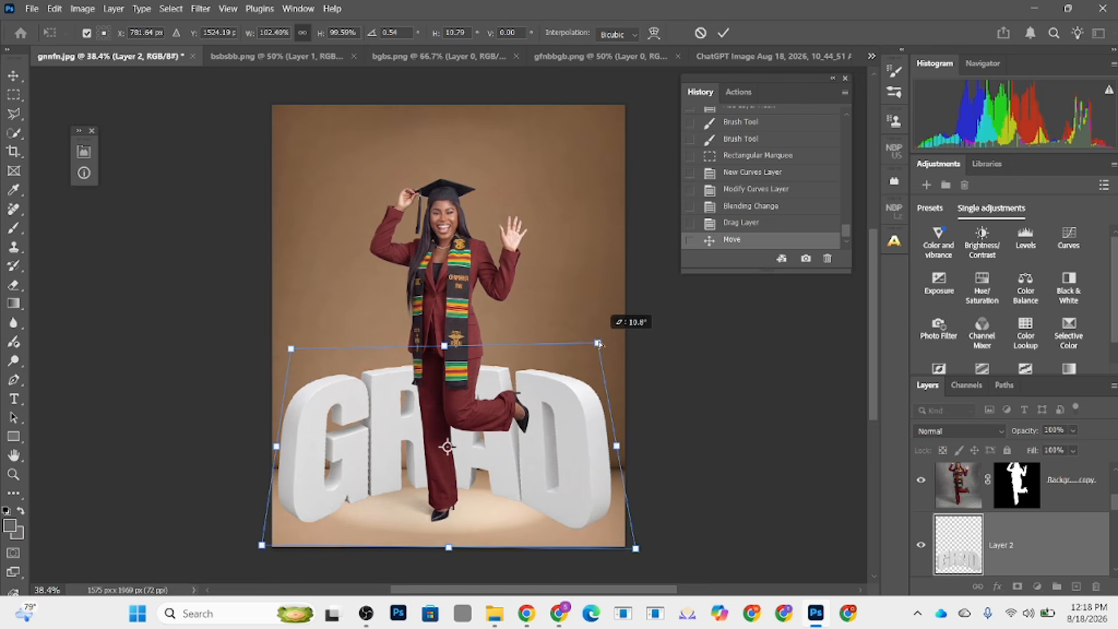
# Step: Strengthen the GRAD letters' perspective by raising the upper-left corner inward and pulling both lower corners outward and down
pyautogui.moveTo(294, 353); pyautogui.dragTo(303, 341)
pyautogui.moveTo(635, 549); pyautogui.dragTo(643, 554)
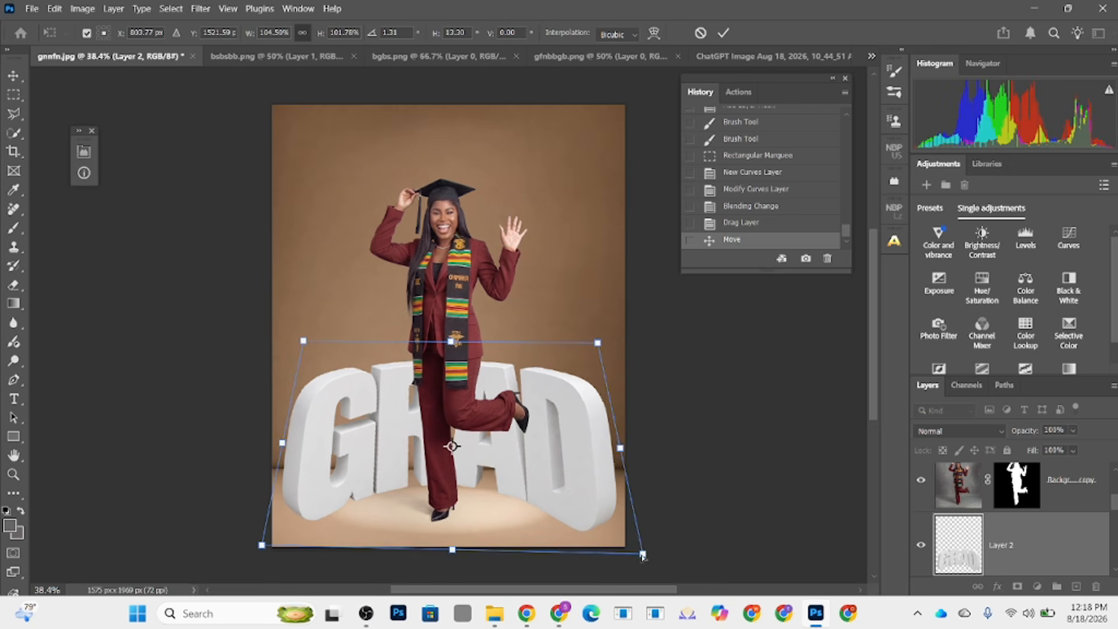
pyautogui.moveTo(261, 545)
pyautogui.mouseDown()
pyautogui.moveTo(249, 554)
pyautogui.moveTo(320, 546)
pyautogui.moveTo(258, 557)
pyautogui.mouseUp()
pyautogui.moveTo(642, 556); pyautogui.dragTo(646, 558)
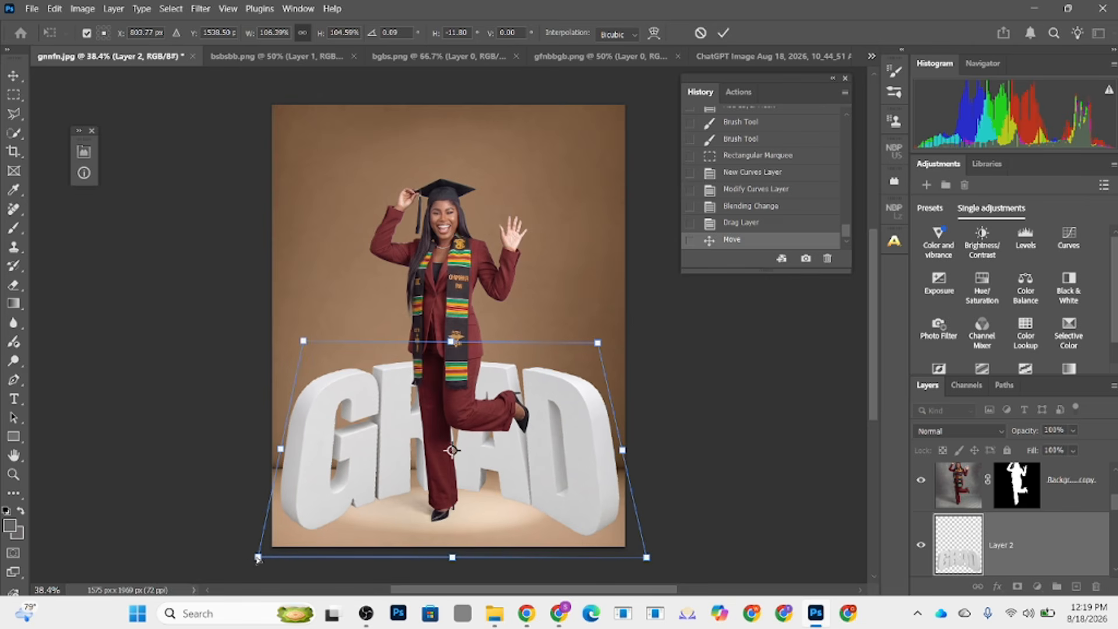
pyautogui.moveTo(258, 557); pyautogui.dragTo(255, 560)
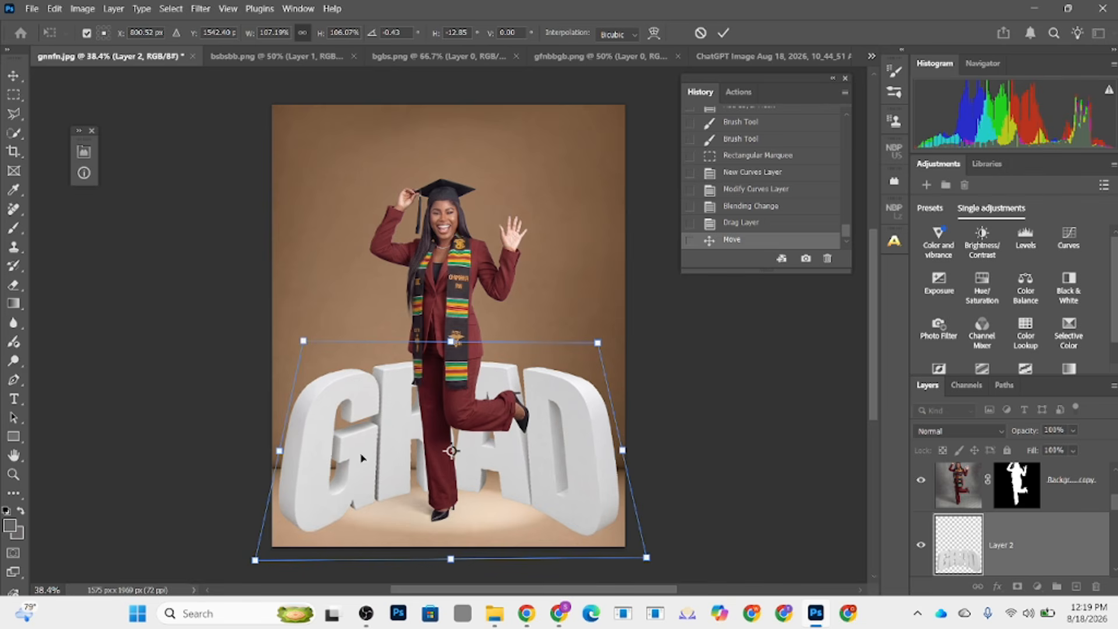
# Step: Stretch the GRAD letters upward to about 114% height and spread their base corners further outward
pyautogui.moveTo(451, 343)
pyautogui.mouseDown()
pyautogui.moveTo(451, 317)
pyautogui.moveTo(459, 324)
pyautogui.mouseUp()
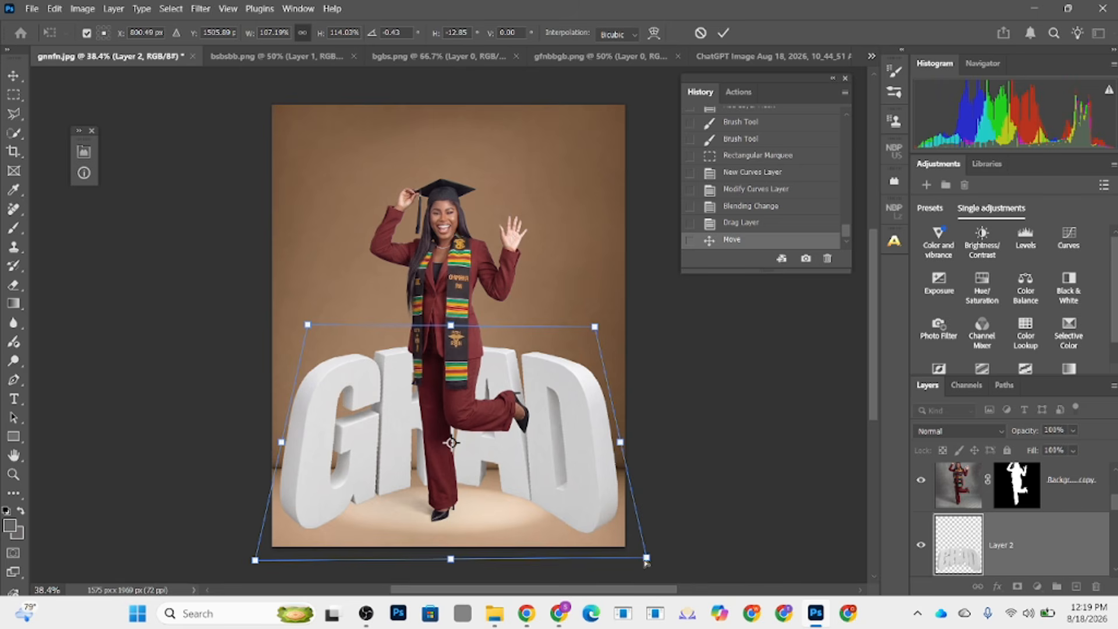
pyautogui.moveTo(650, 562); pyautogui.dragTo(658, 566)
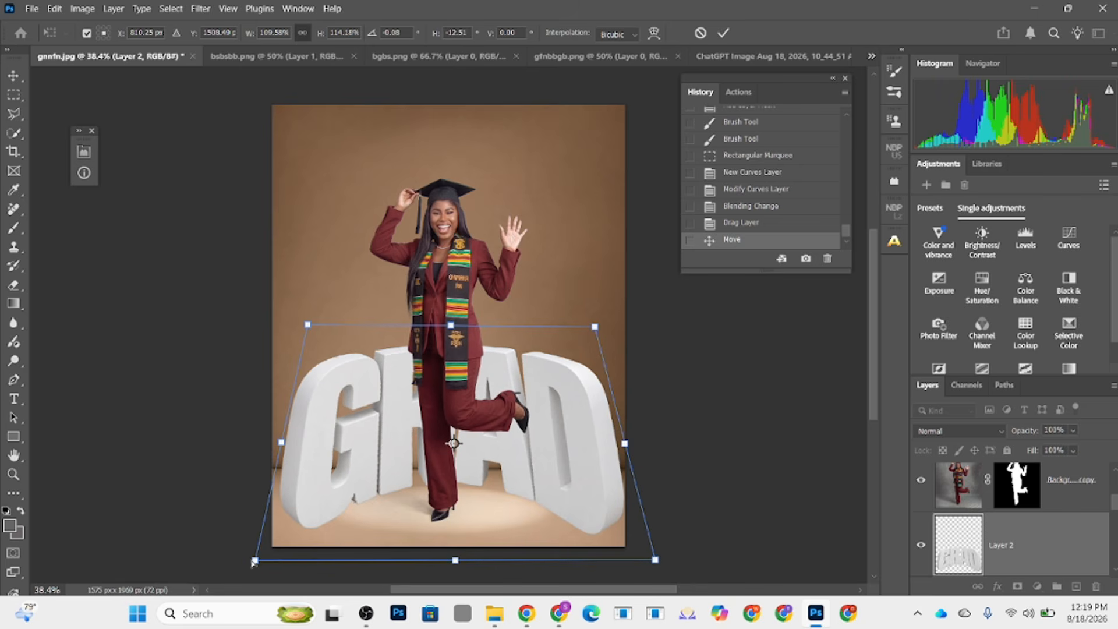
pyautogui.moveTo(255, 562); pyautogui.dragTo(247, 565)
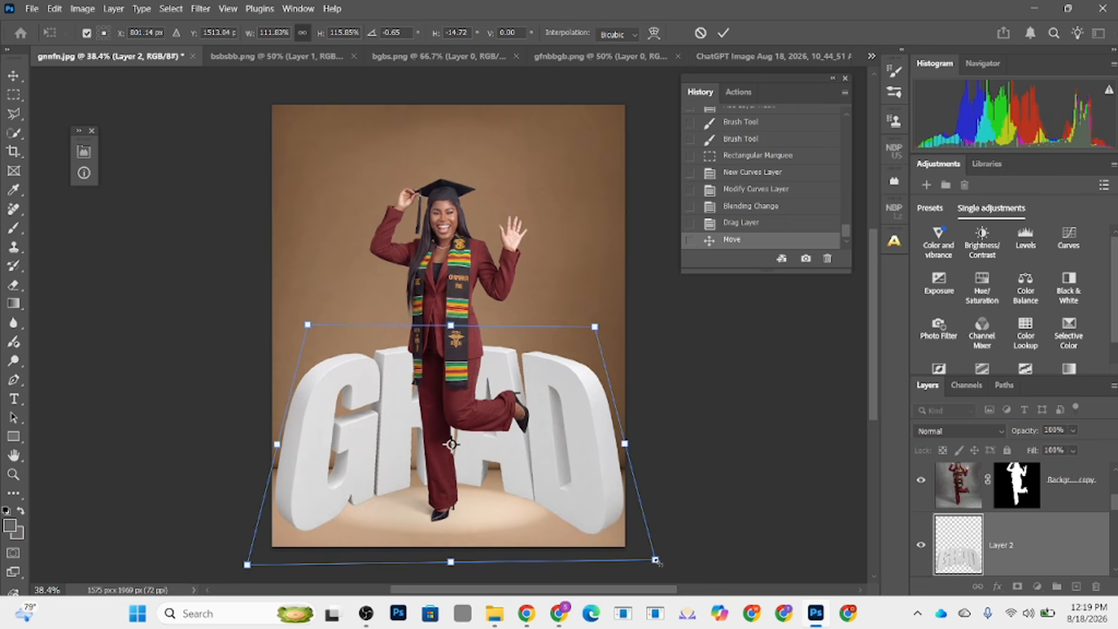
# Step: Scale the GRAD letters to about 99% width, move them down and right, and stretch them upward to about 105% height
pyautogui.moveTo(656, 560); pyautogui.dragTo(616, 533)
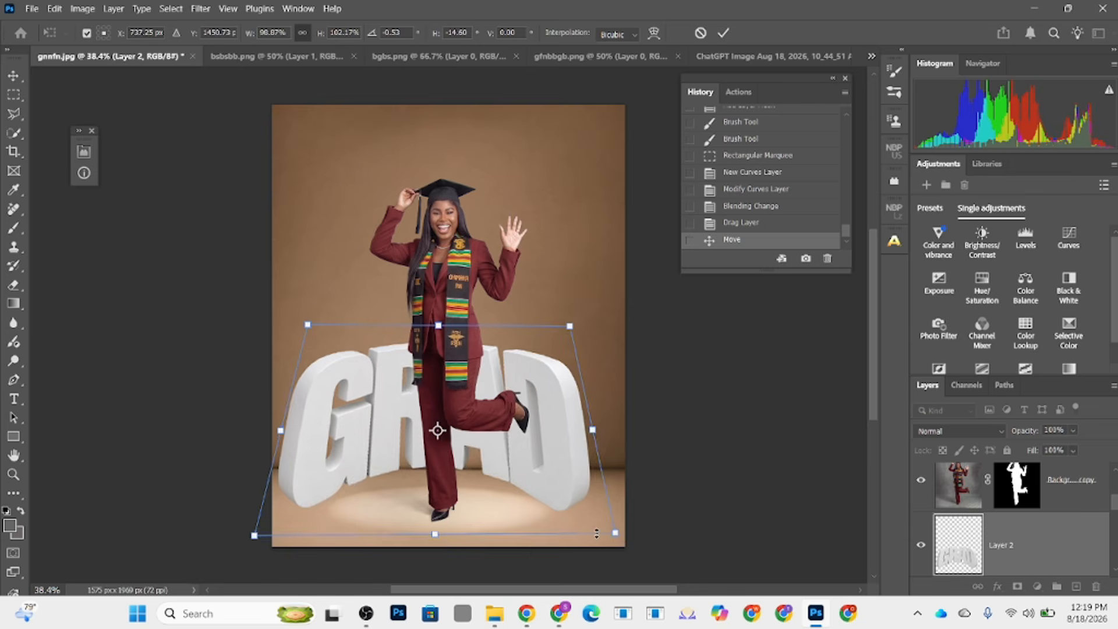
pyautogui.moveTo(542, 482); pyautogui.dragTo(558, 503)
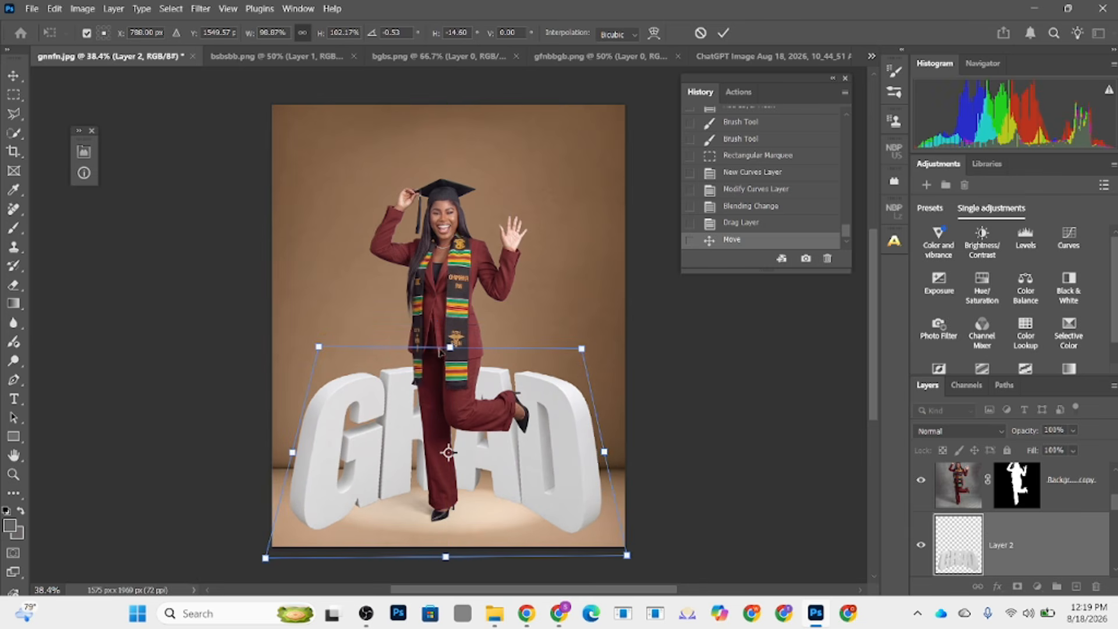
pyautogui.moveTo(452, 347)
pyautogui.mouseDown()
pyautogui.moveTo(452, 328)
pyautogui.moveTo(450, 341)
pyautogui.mouseUp()
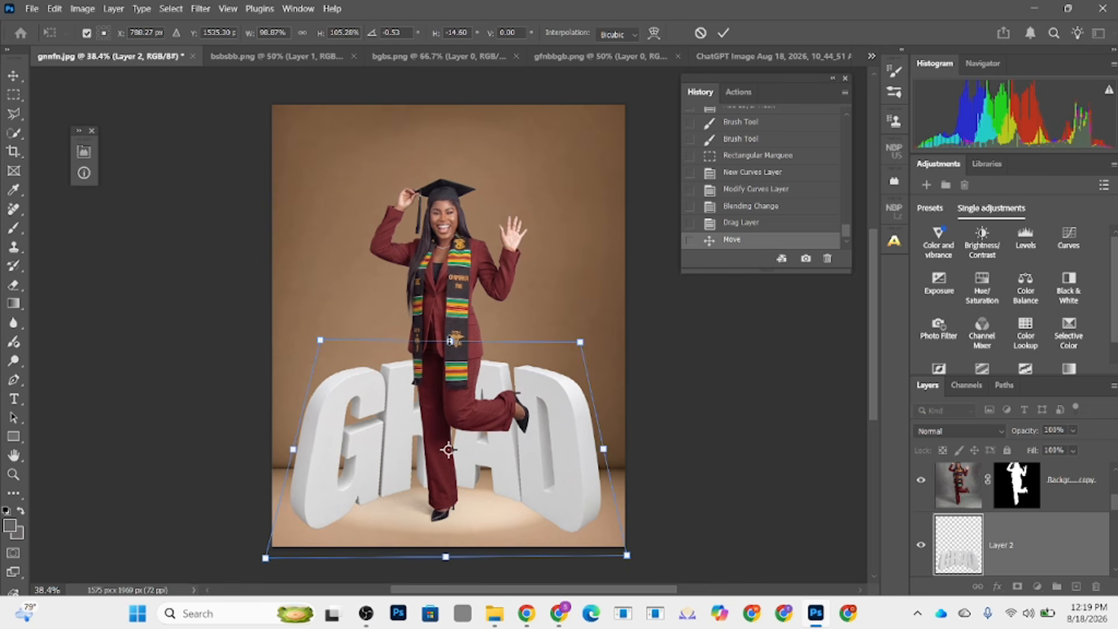
# Step: Spread the GRAD letters' base corners outward, stretch them to about 117% height, and apply the transform
pyautogui.moveTo(265, 560); pyautogui.dragTo(257, 560)
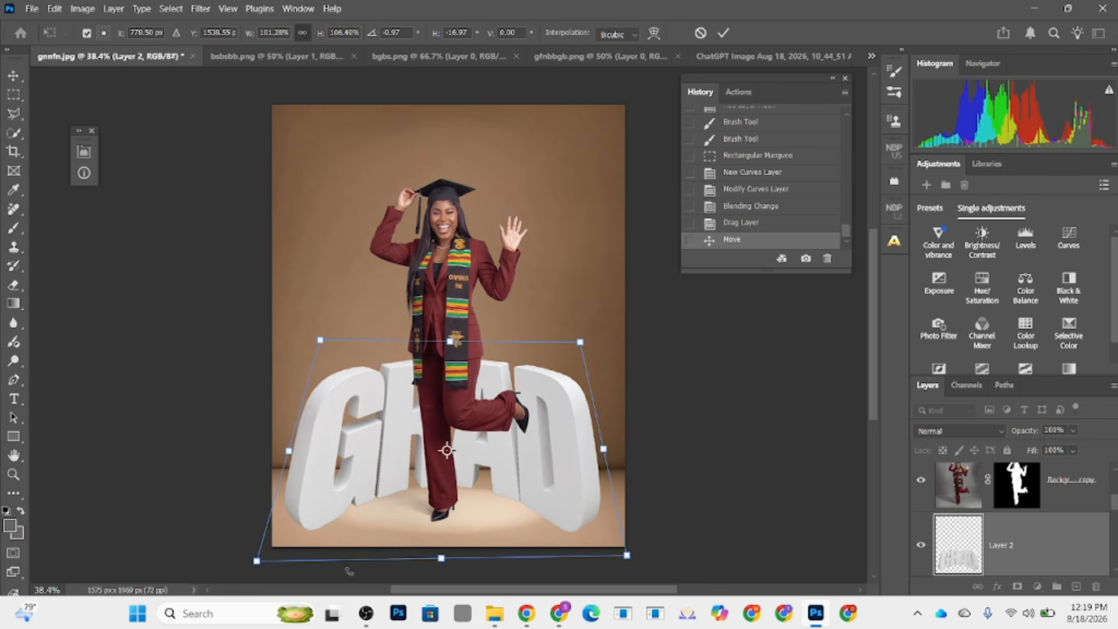
pyautogui.moveTo(633, 563); pyautogui.dragTo(641, 563)
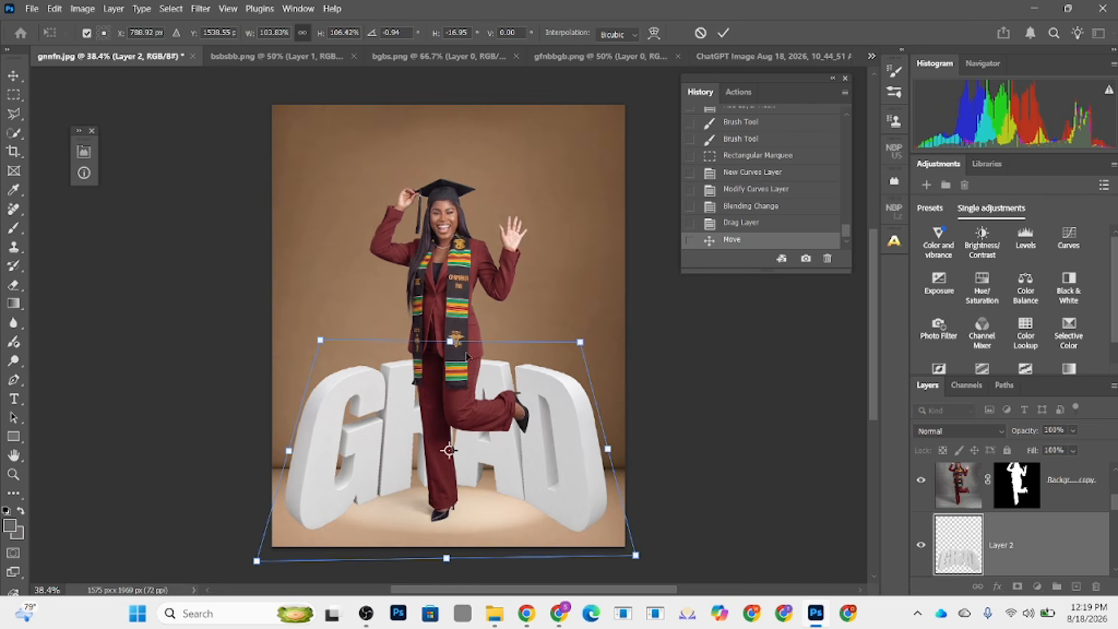
pyautogui.moveTo(449, 341)
pyautogui.mouseDown()
pyautogui.moveTo(451, 306)
pyautogui.moveTo(451, 319)
pyautogui.mouseUp()
pyautogui.moveTo(487, 470); pyautogui.dragTo(490, 475)
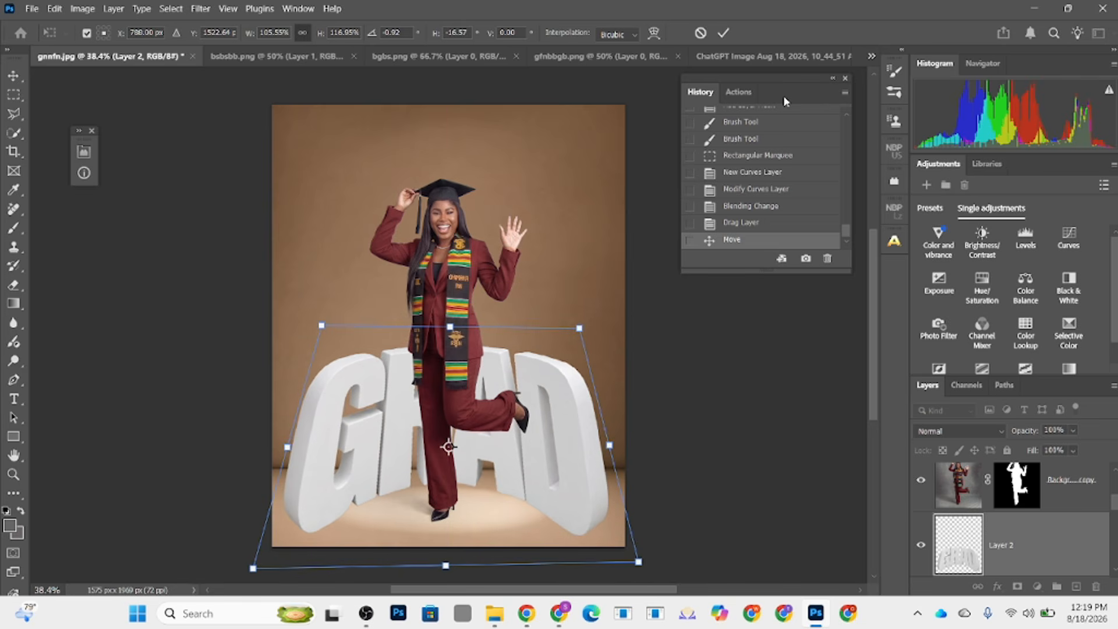
pyautogui.click(725, 34)
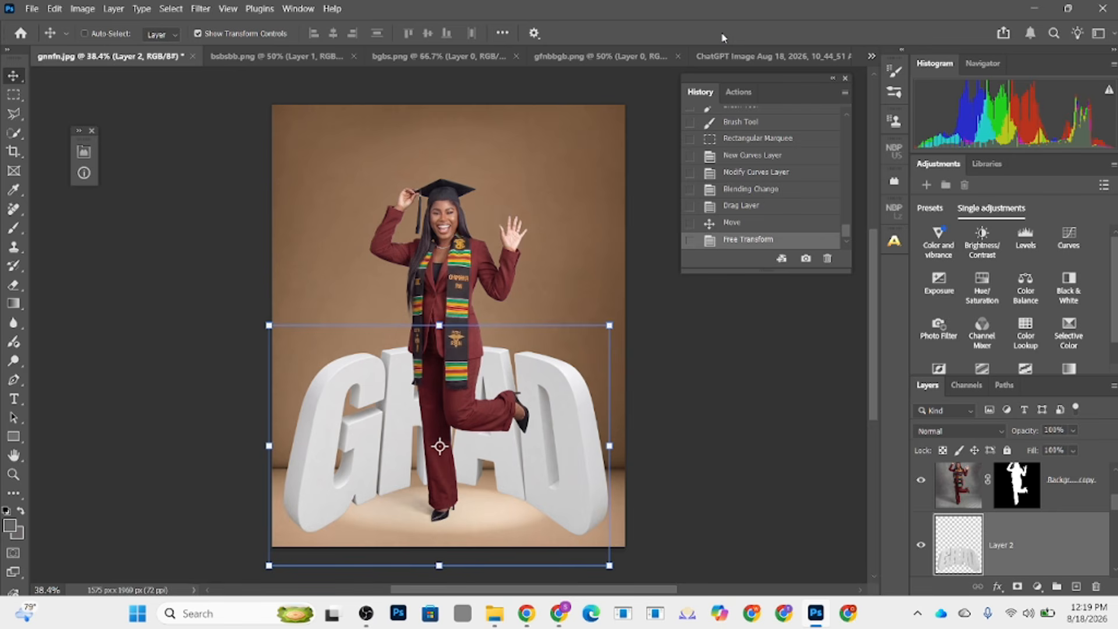
# Step: Add a Curves adjustment clipped to the GRAD letters and darken the midtones from input 144 to output 109
pyautogui.click(1037, 587)
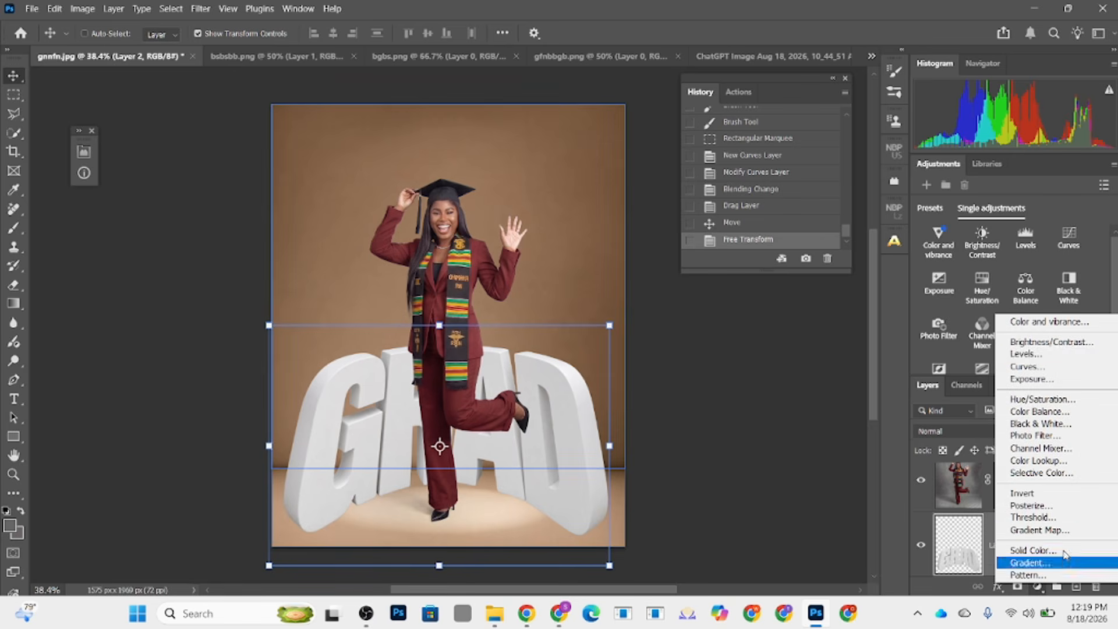
pyautogui.click(1036, 367)
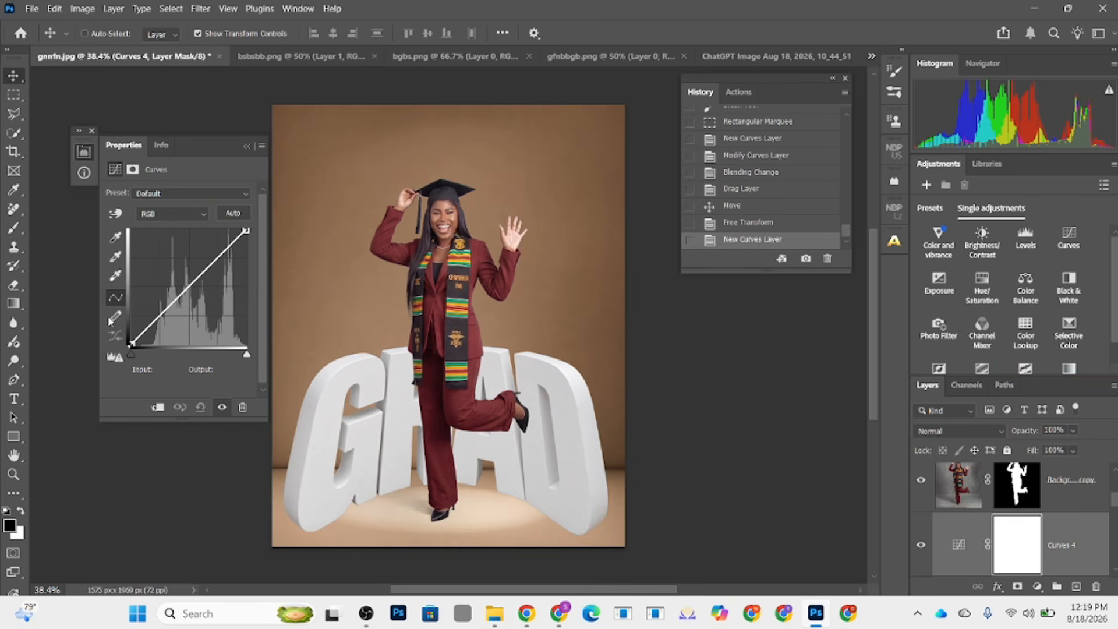
pyautogui.click(157, 408)
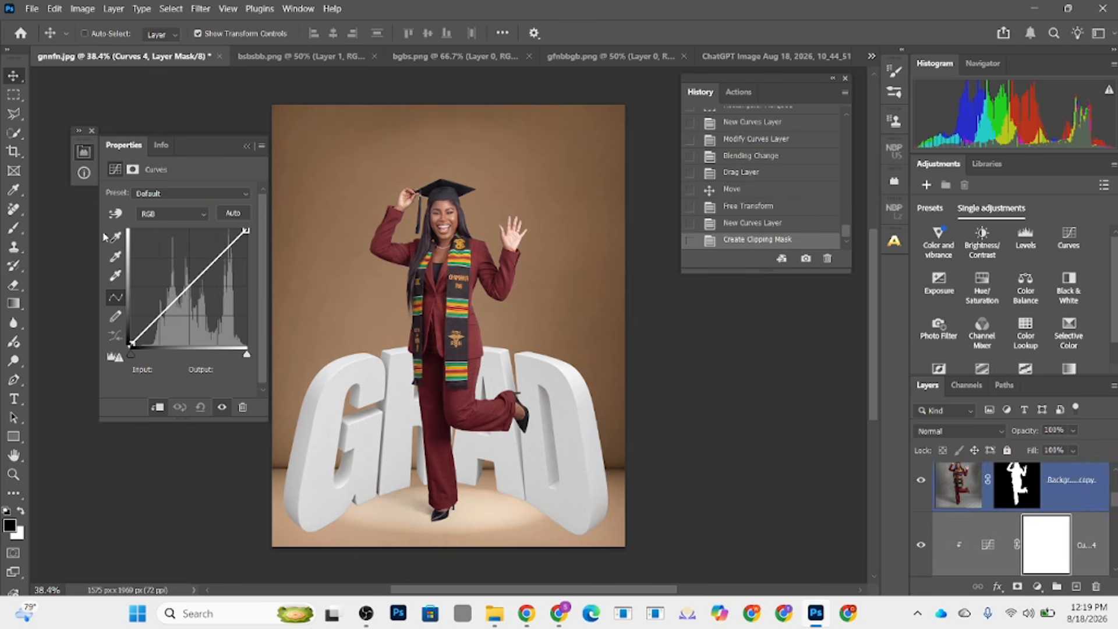
pyautogui.moveTo(190, 284); pyautogui.dragTo(196, 295)
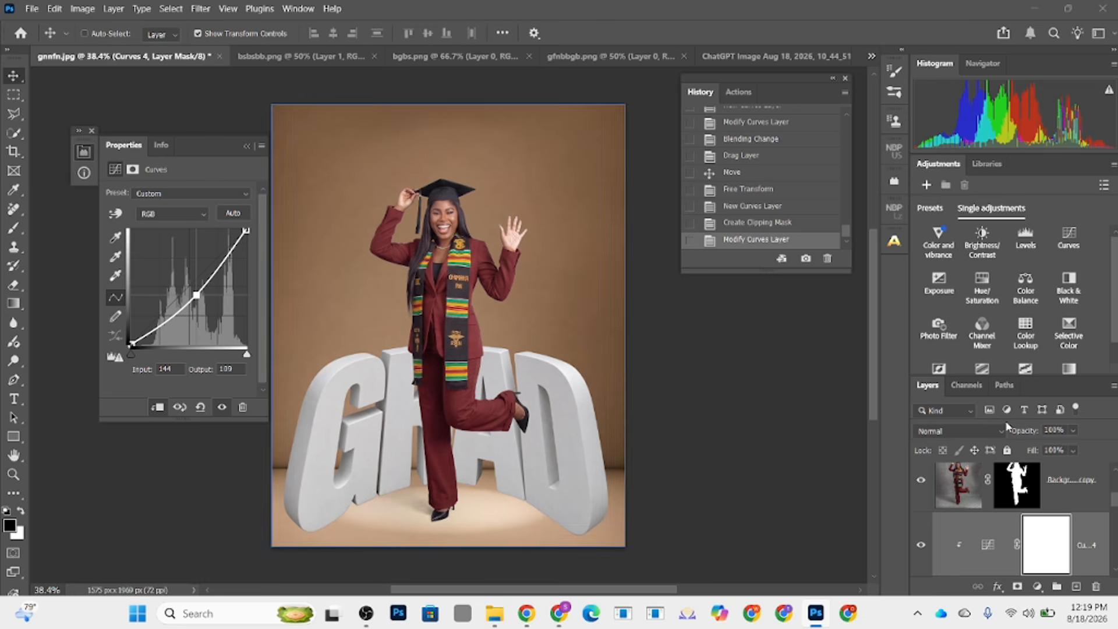
# Step: Set the letters' clipped Curves layer to Luminosity blend mode and collapse its properties
pyautogui.click(1072, 483)
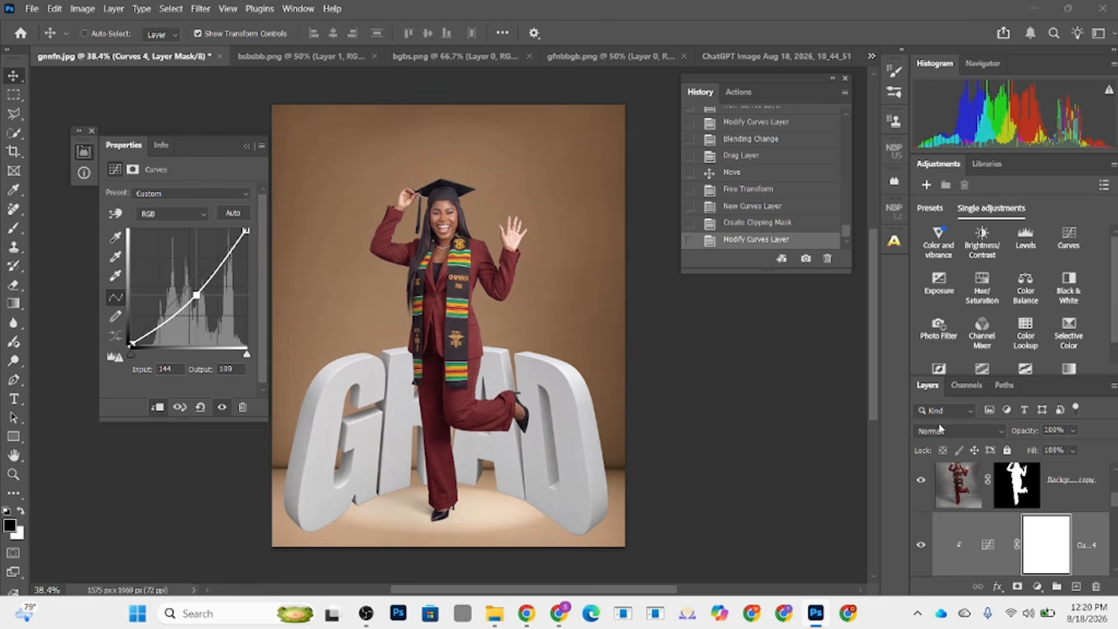
pyautogui.click(939, 429)
pyautogui.click(931, 577)
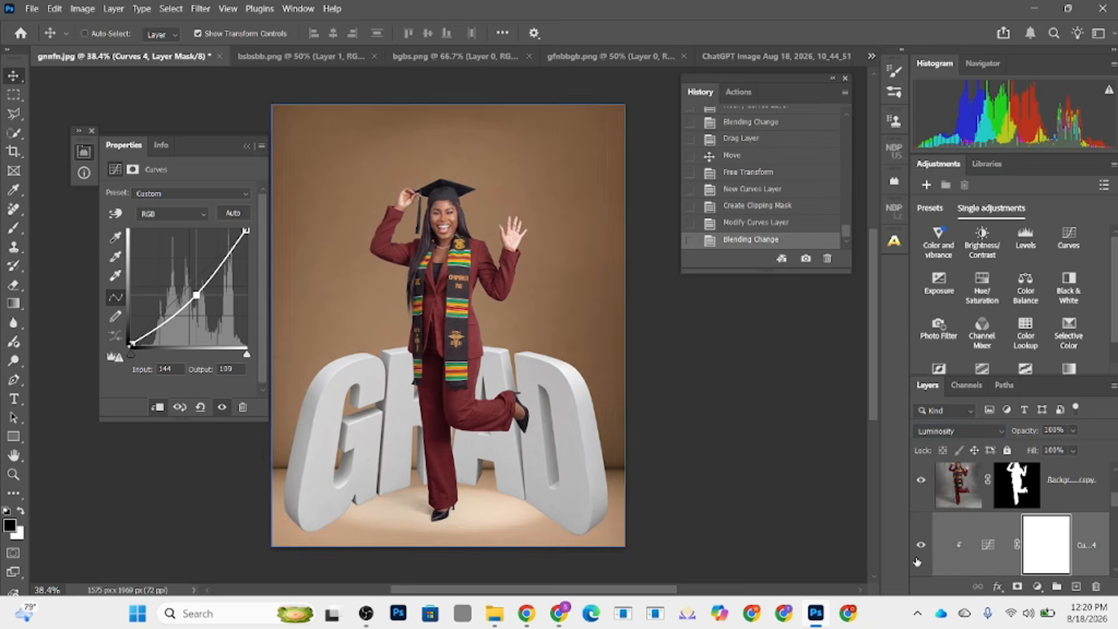
pyautogui.click(247, 147)
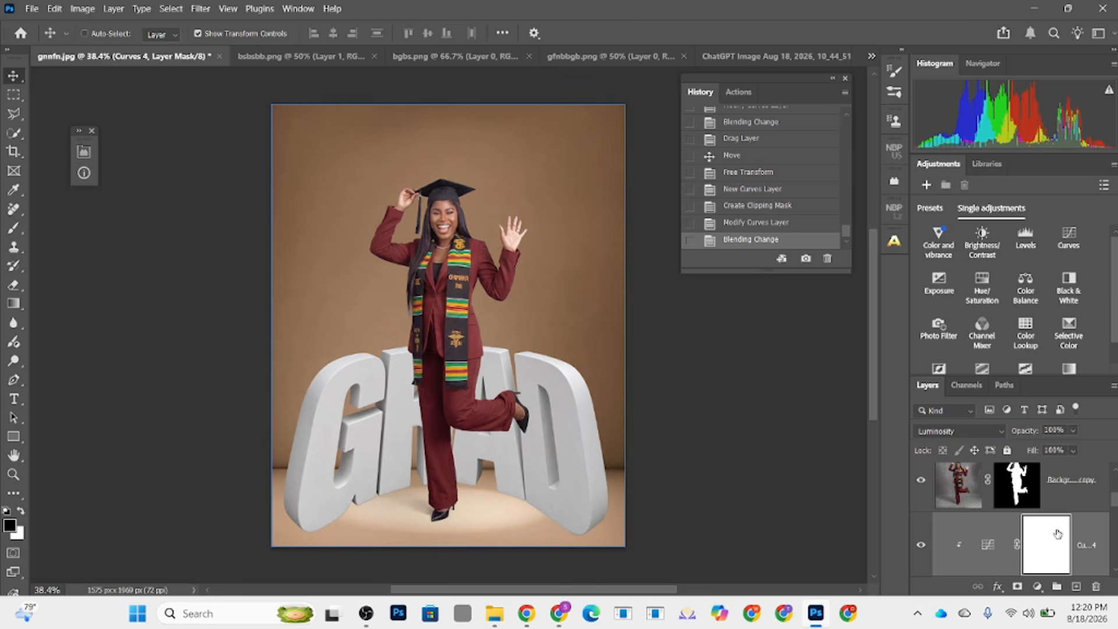
# Step: Add a drop shadow to the GRAD letters layer with a 125° angle, 8 px distance and 0 px size
pyautogui.click(1081, 531)
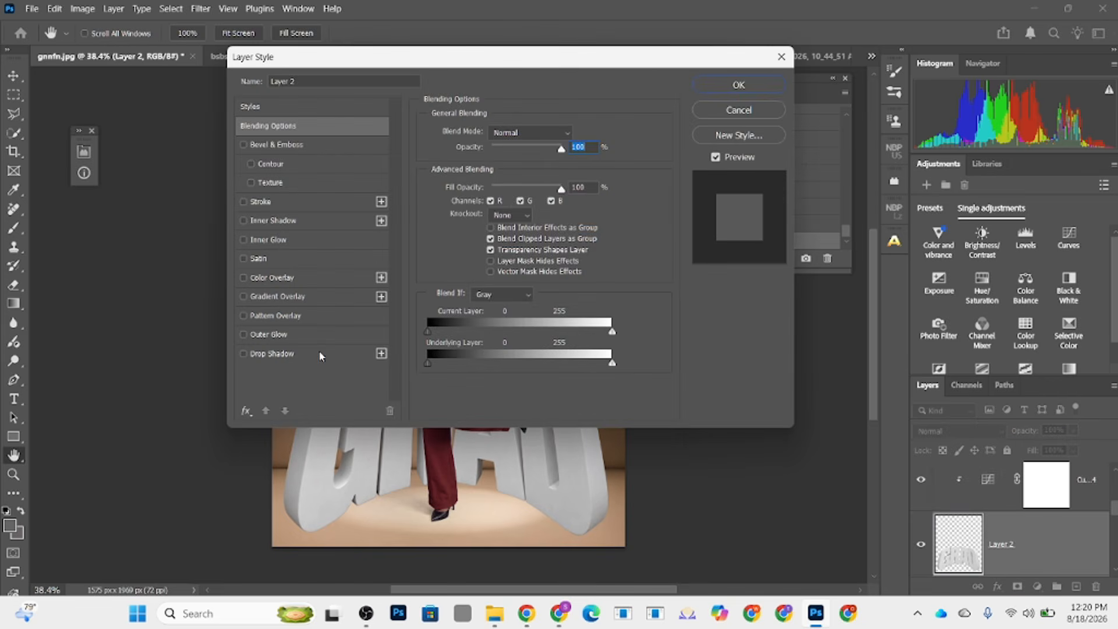
pyautogui.click(343, 354)
pyautogui.moveTo(370, 68); pyautogui.dragTo(770, 124)
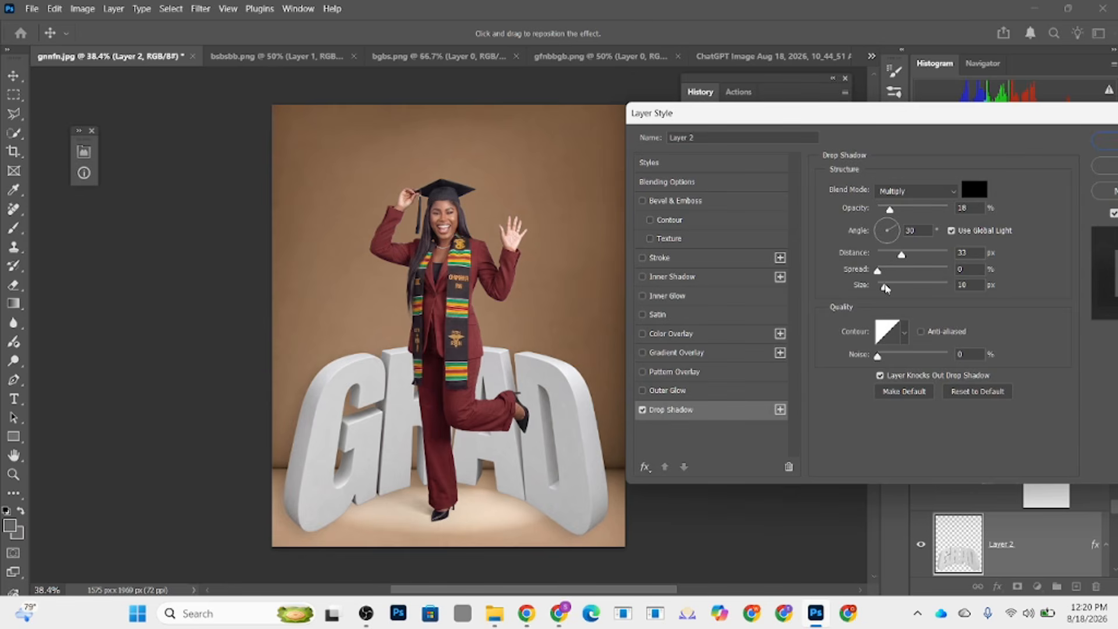
pyautogui.moveTo(885, 288); pyautogui.dragTo(878, 287)
pyautogui.moveTo(556, 521); pyautogui.dragTo(556, 517)
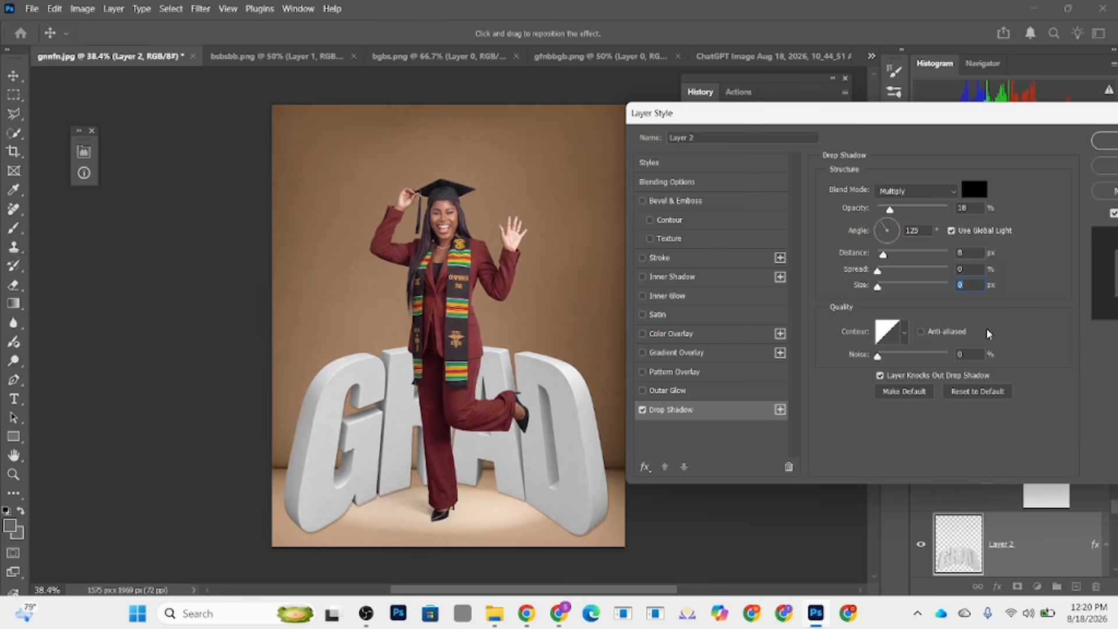
# Step: Set the GRAD letters' drop shadow to 32% opacity and 21 px size, and apply the layer style
pyautogui.click(900, 209)
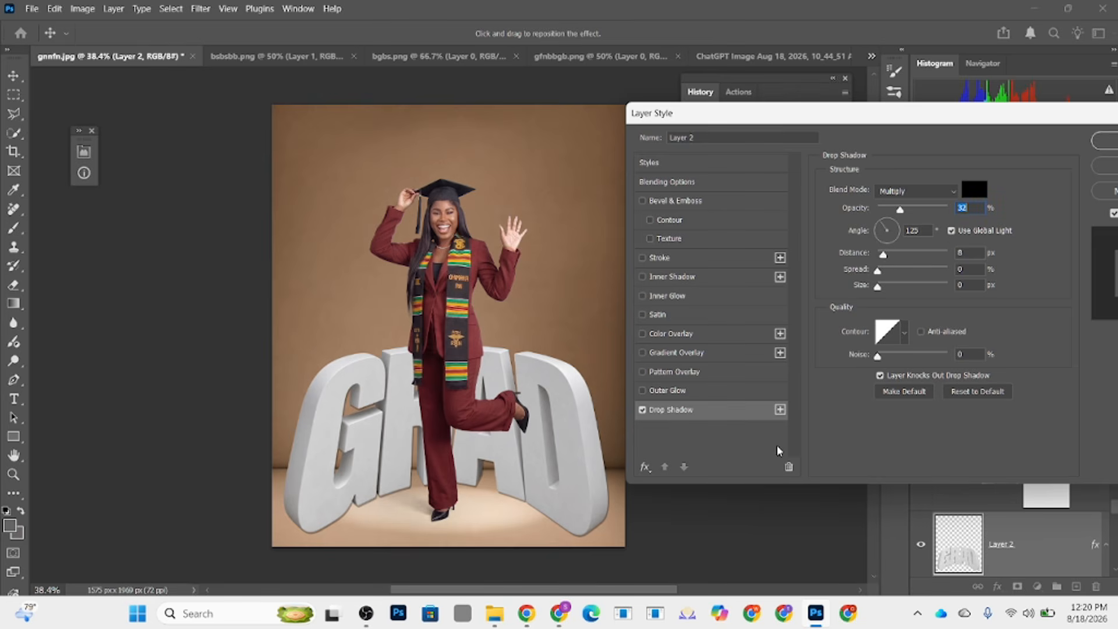
pyautogui.click(884, 287)
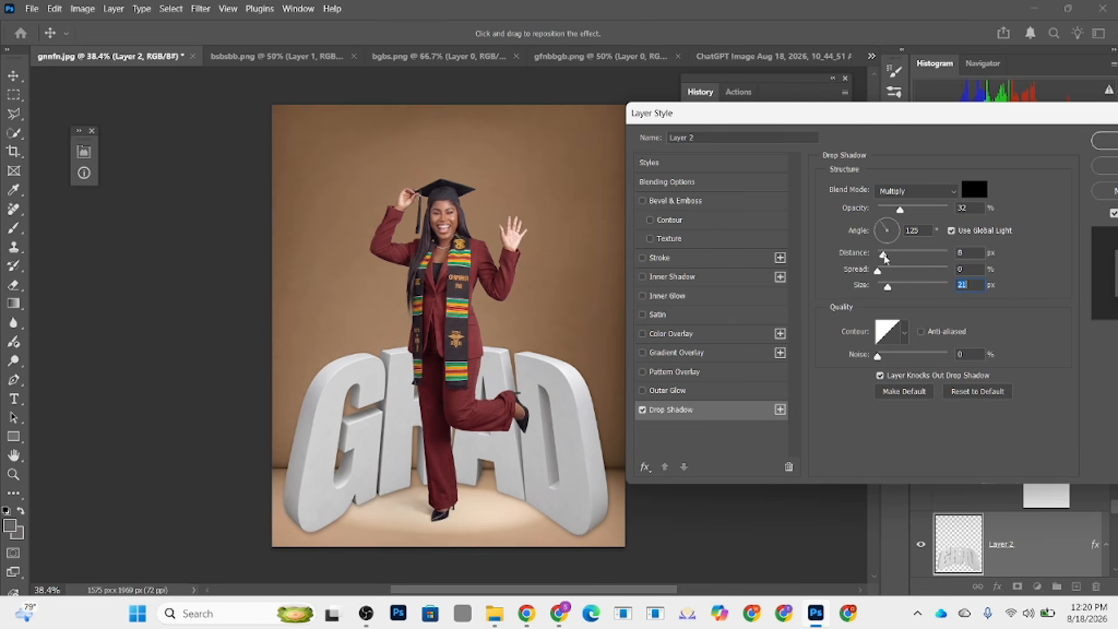
pyautogui.click(883, 256)
pyautogui.click(1095, 140)
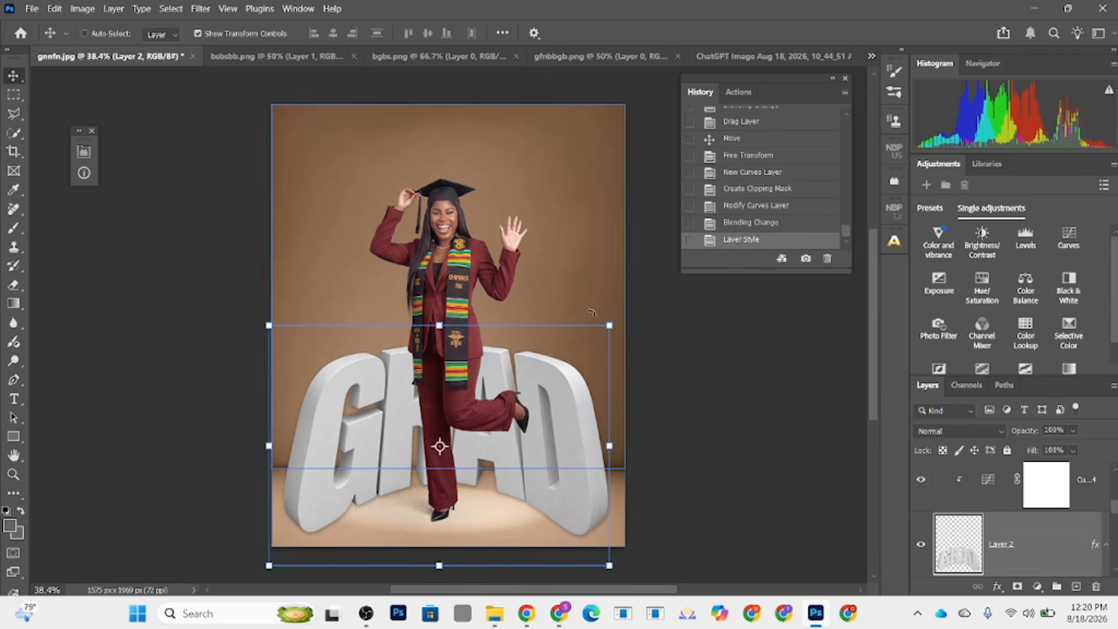
# Step: Distort the GRAD letters to about 108% width by pulling both lower corners and the upper-right corner outward
pyautogui.moveTo(439, 324)
pyautogui.mouseDown()
pyautogui.moveTo(437, 312)
pyautogui.moveTo(439, 324)
pyautogui.mouseUp()
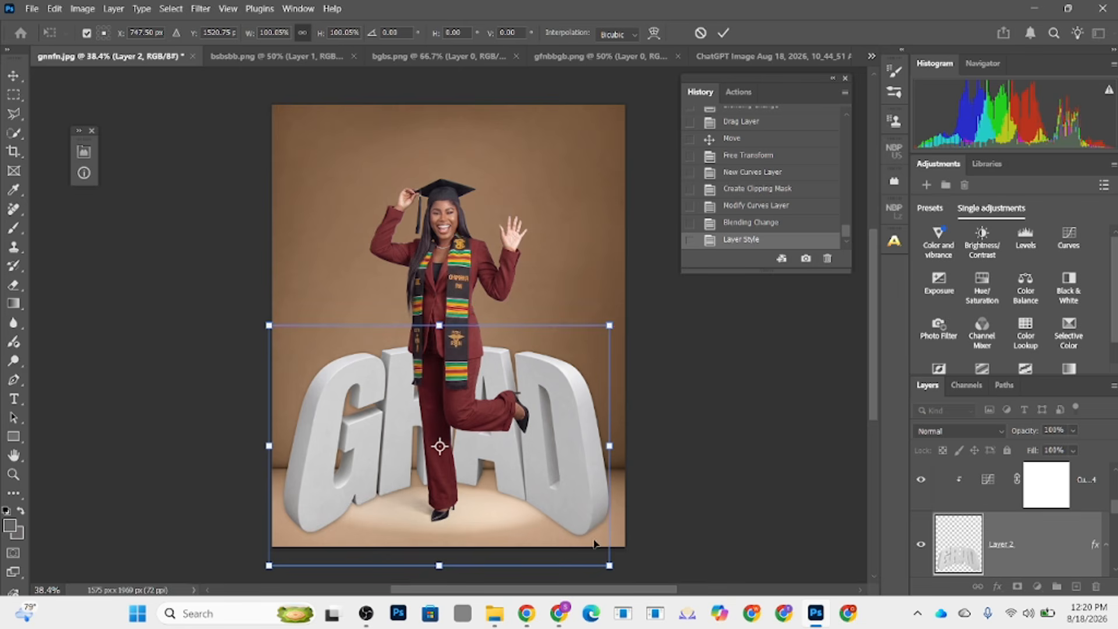
pyautogui.moveTo(610, 566); pyautogui.dragTo(623, 567)
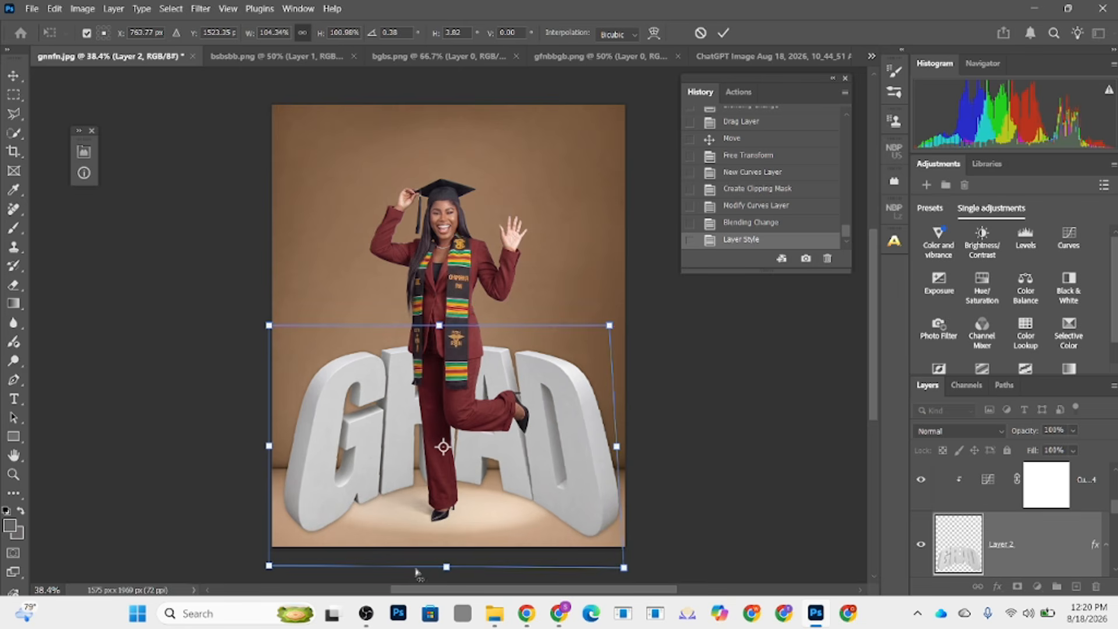
pyautogui.moveTo(269, 566); pyautogui.dragTo(259, 565)
pyautogui.moveTo(609, 325); pyautogui.dragTo(616, 323)
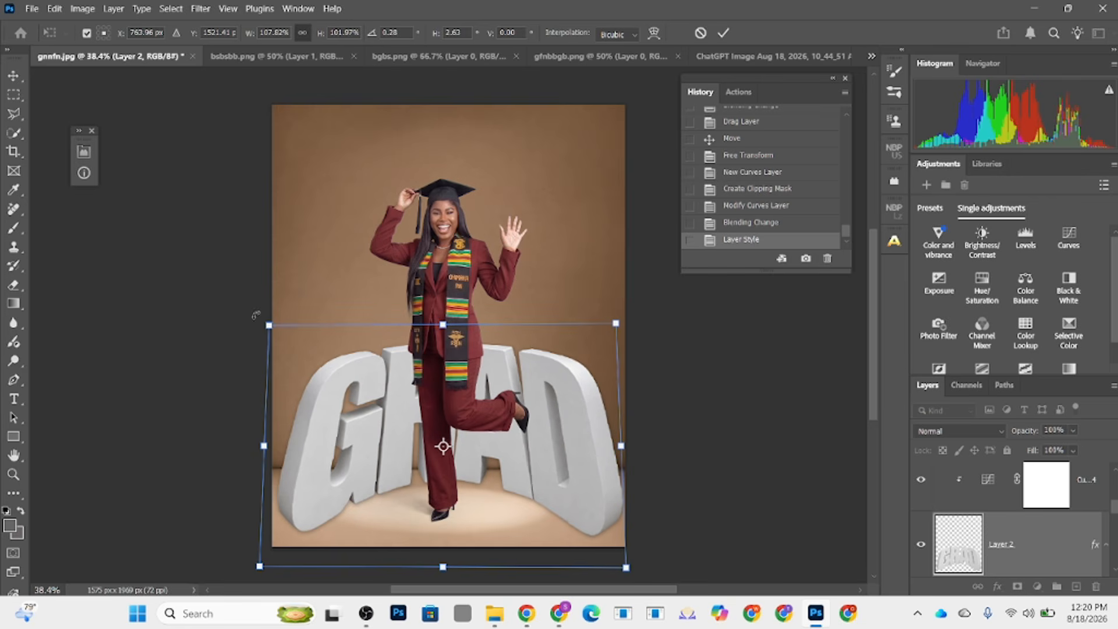
# Step: Pull the GRAD letters' two upper corners far outward, widening the top to about 139% width
pyautogui.moveTo(269, 325); pyautogui.dragTo(227, 312)
pyautogui.moveTo(619, 326); pyautogui.dragTo(664, 326)
pyautogui.moveTo(228, 315); pyautogui.dragTo(206, 318)
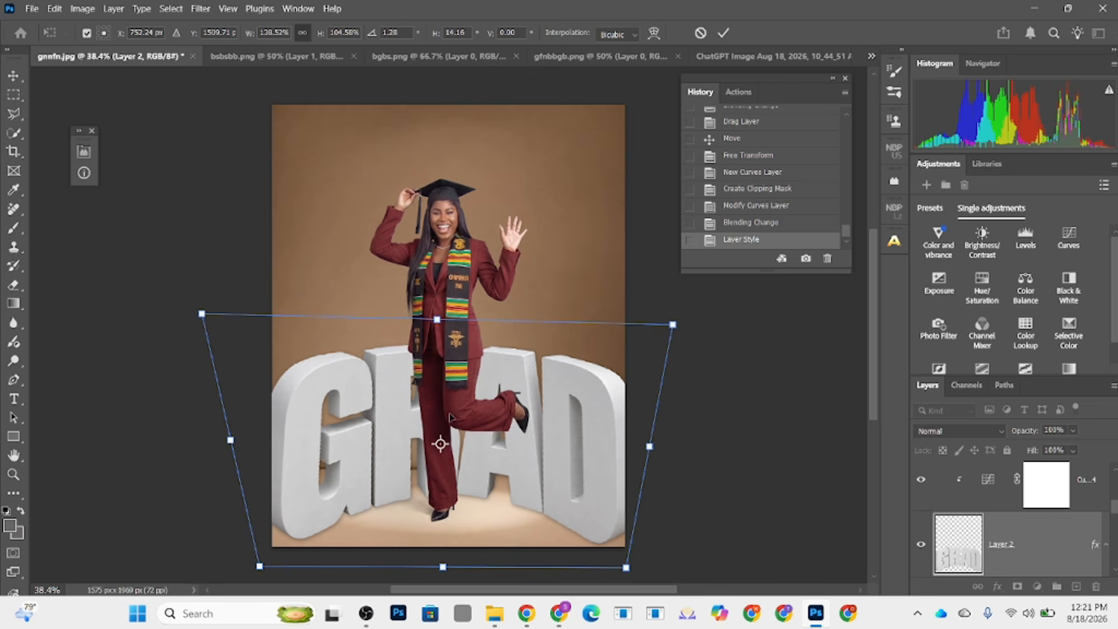
# Step: Scale the GRAD letters down to about 95% height, then spread the upper corners outward to about 140% width
pyautogui.moveTo(450, 415); pyautogui.dragTo(446, 393)
pyautogui.moveTo(624, 545); pyautogui.dragTo(581, 511)
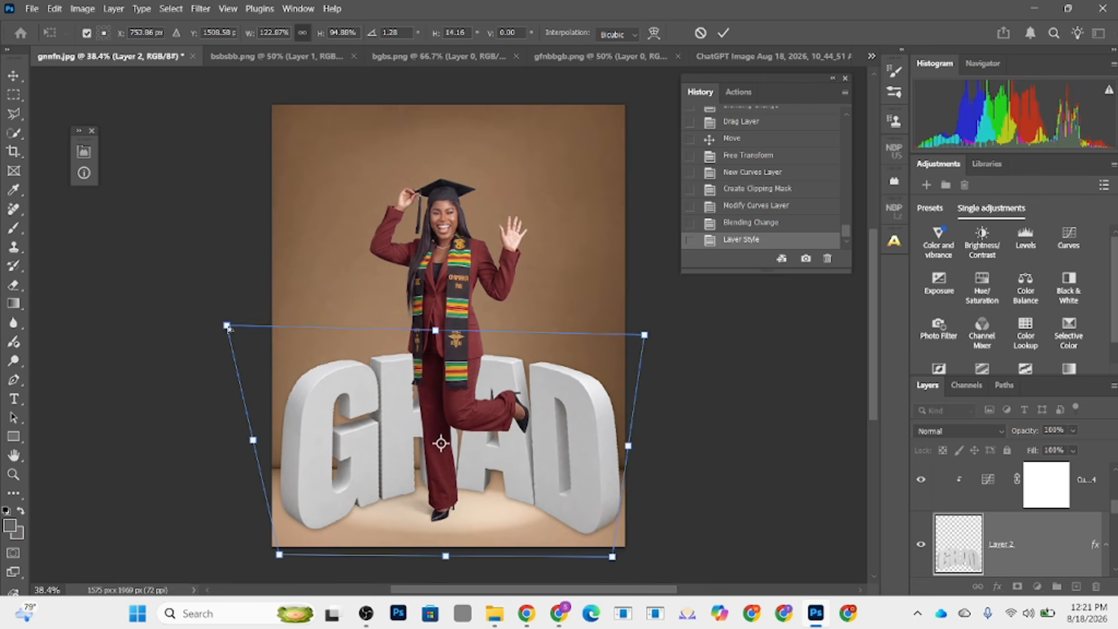
pyautogui.moveTo(228, 328); pyautogui.dragTo(218, 324)
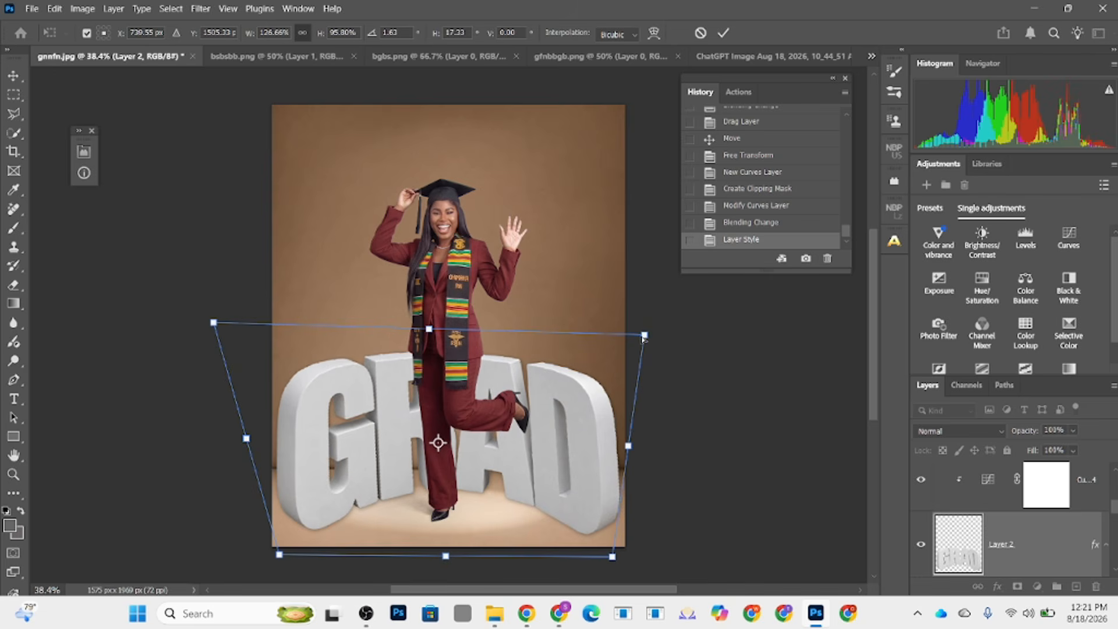
pyautogui.moveTo(644, 336); pyautogui.dragTo(659, 329)
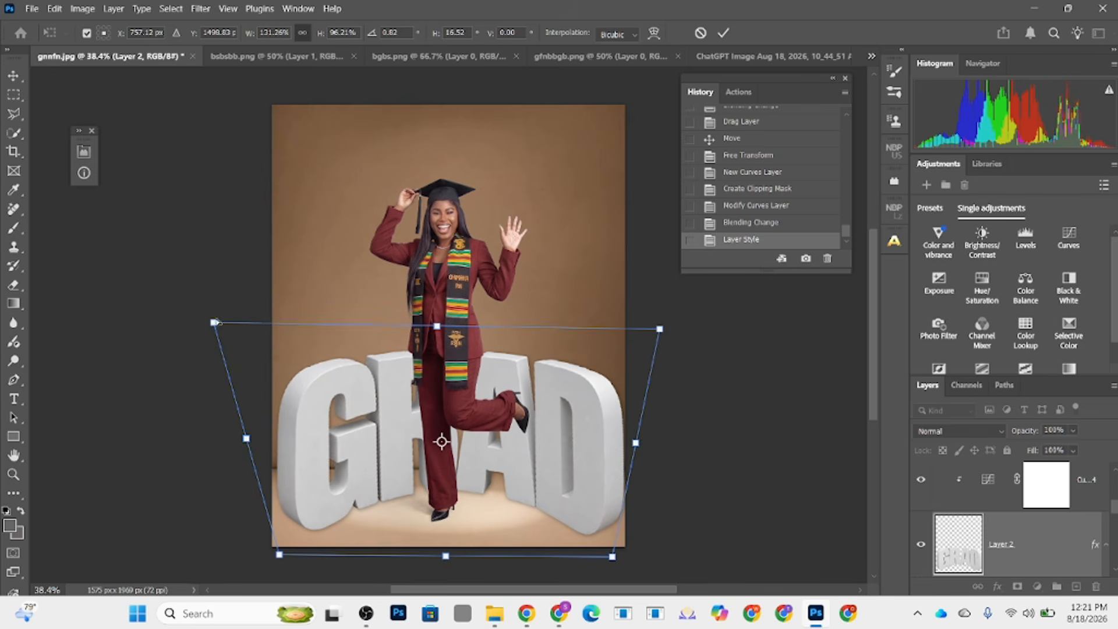
pyautogui.moveTo(214, 322); pyautogui.dragTo(194, 312)
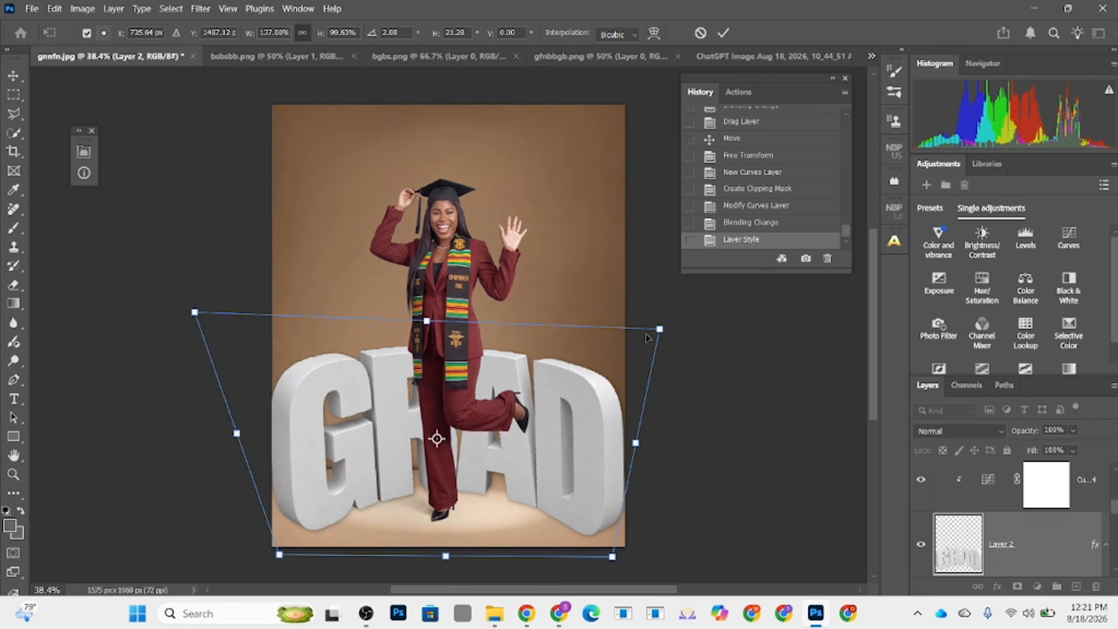
pyautogui.moveTo(659, 332); pyautogui.dragTo(671, 332)
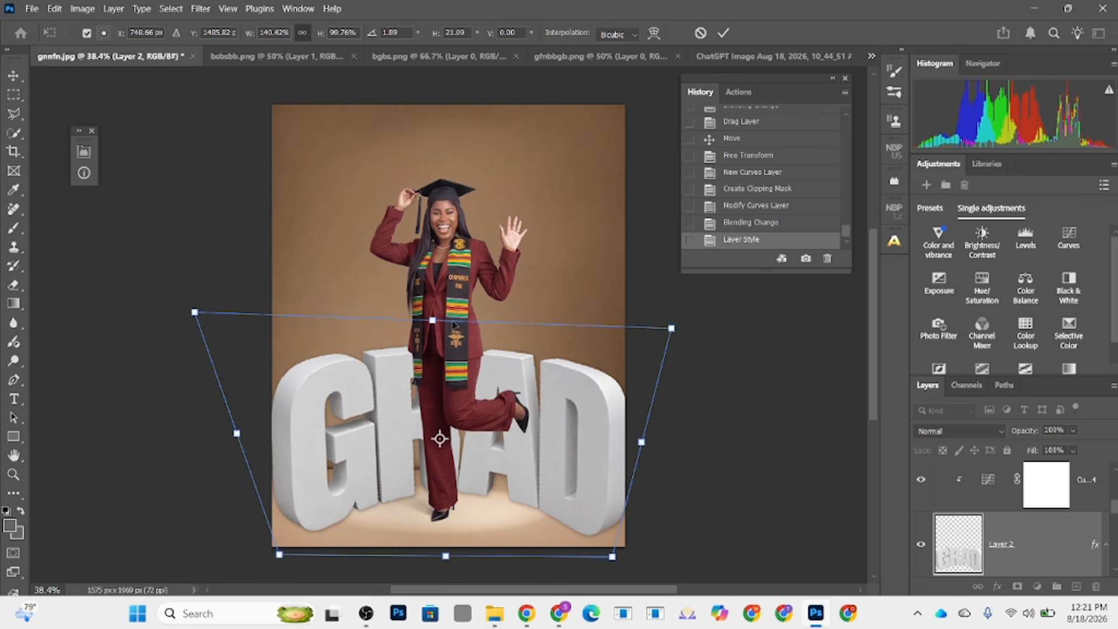
# Step: Scale the GRAD letters down to about 90% height and bring both upper corners inward and upward to about 120% width
pyautogui.moveTo(433, 320); pyautogui.dragTo(432, 344)
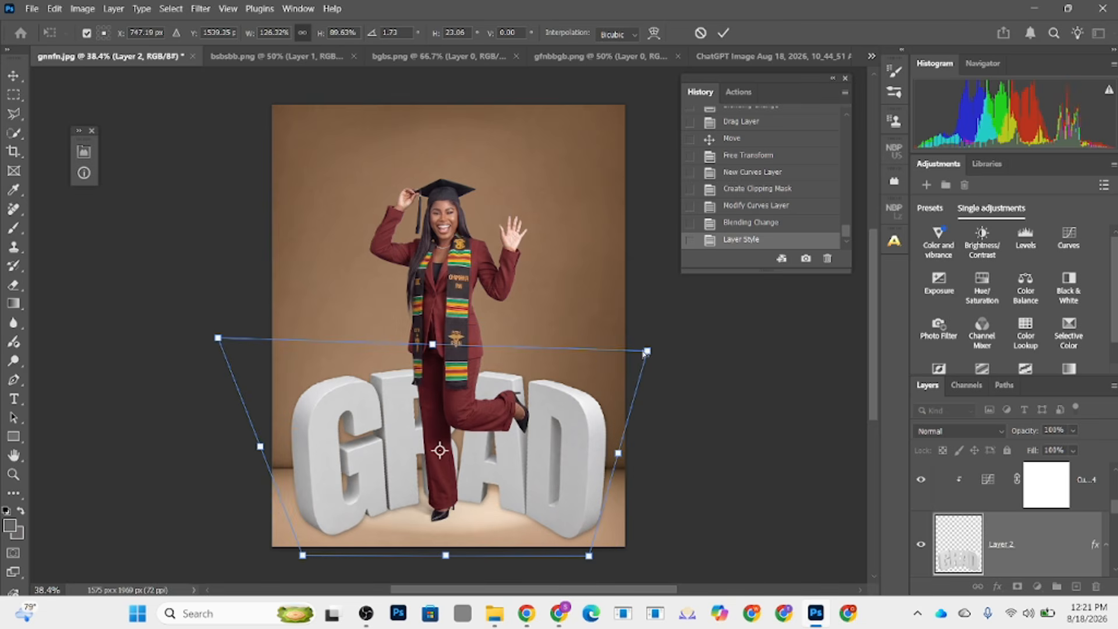
pyautogui.moveTo(645, 352); pyautogui.dragTo(653, 348)
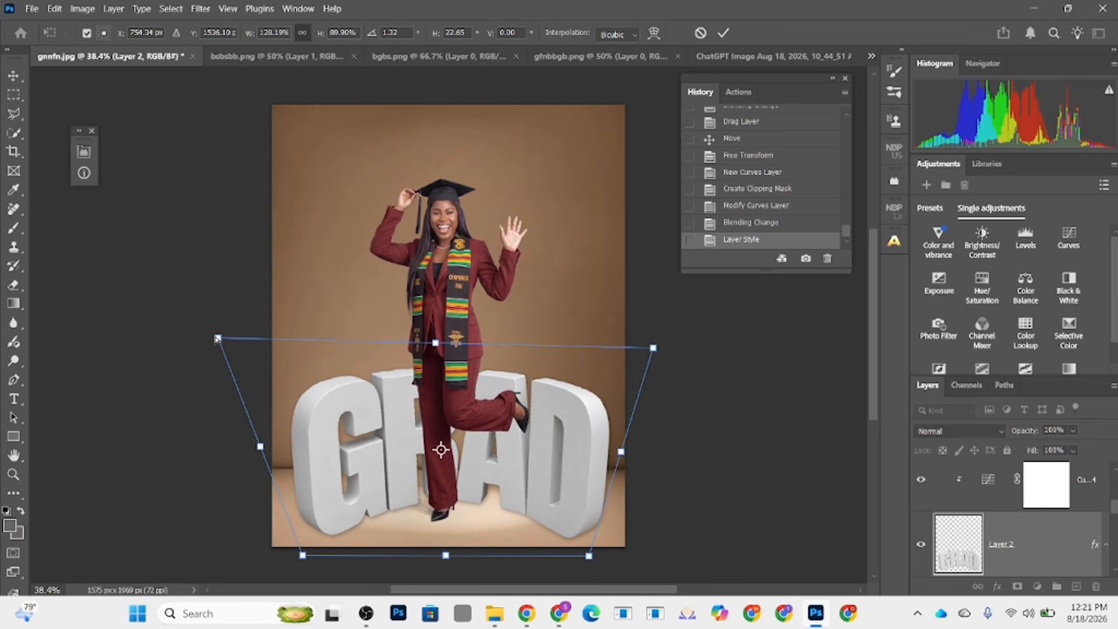
pyautogui.moveTo(218, 339); pyautogui.dragTo(232, 334)
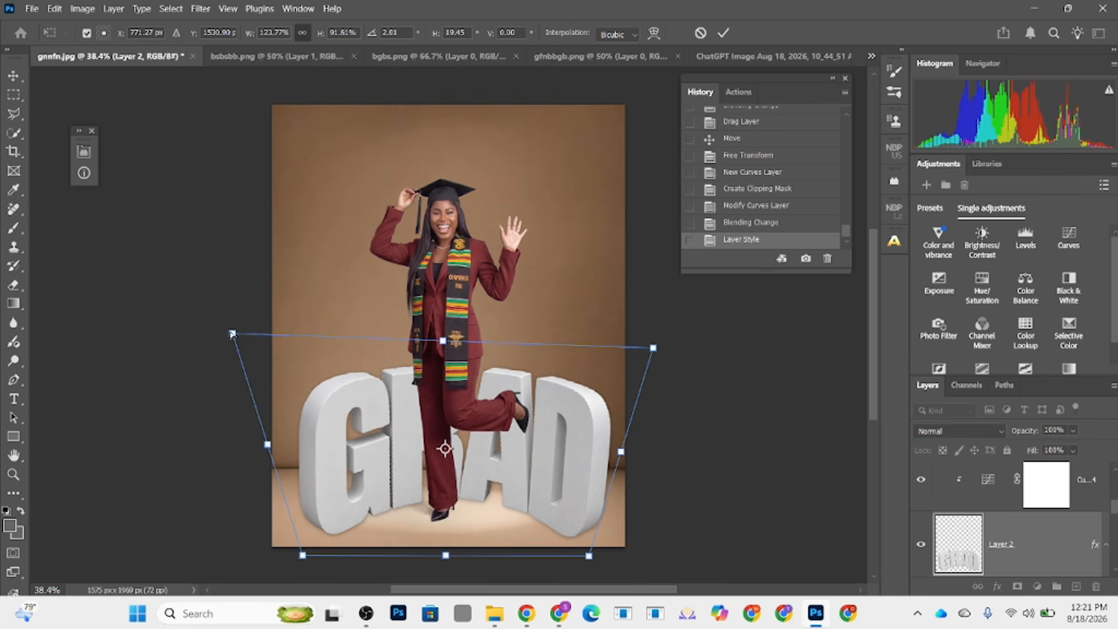
pyautogui.moveTo(655, 350); pyautogui.dragTo(641, 337)
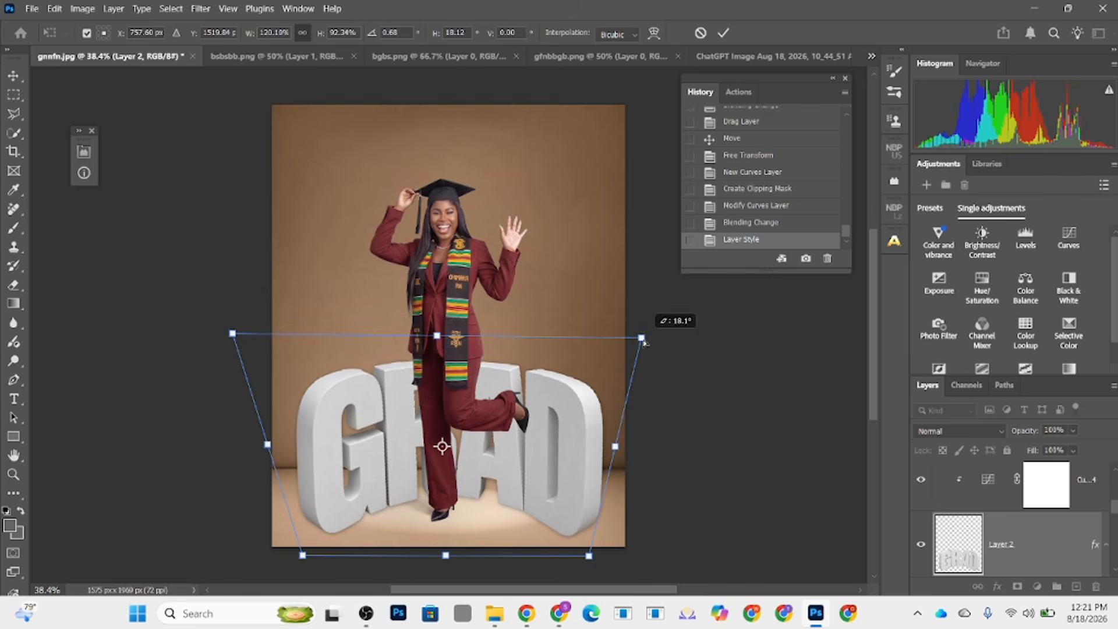
# Step: Nudge the upper-left corner inward, enlarge the GRAD letters to about 126% width and 101% height, and shift them up and left
pyautogui.moveTo(232, 334); pyautogui.dragTo(244, 330)
pyautogui.moveTo(443, 333); pyautogui.dragTo(444, 316)
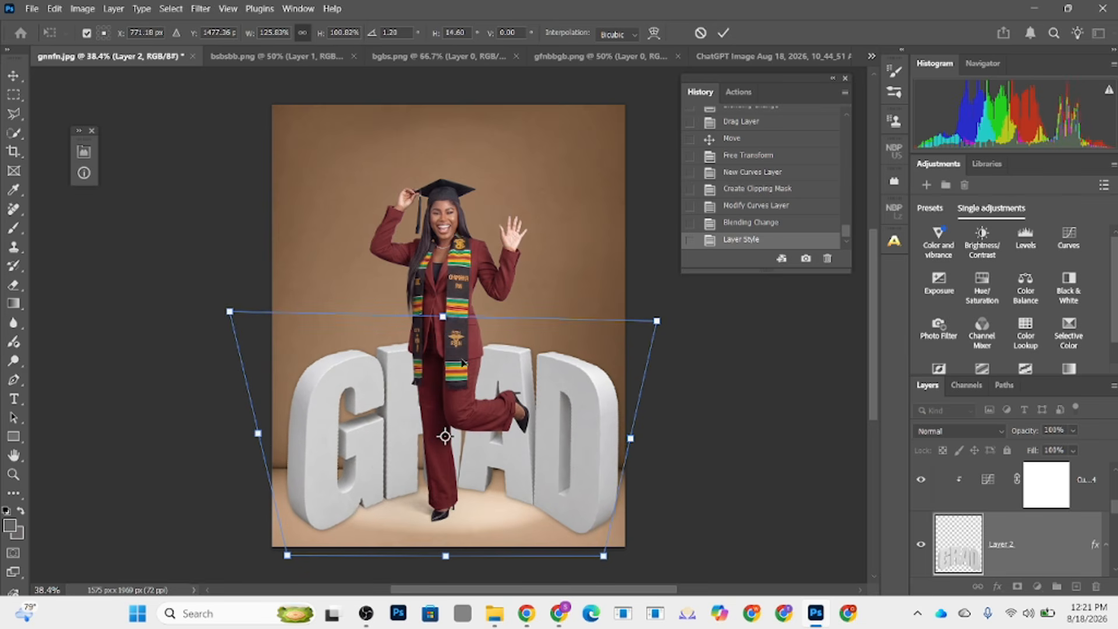
pyautogui.moveTo(463, 366); pyautogui.dragTo(454, 358)
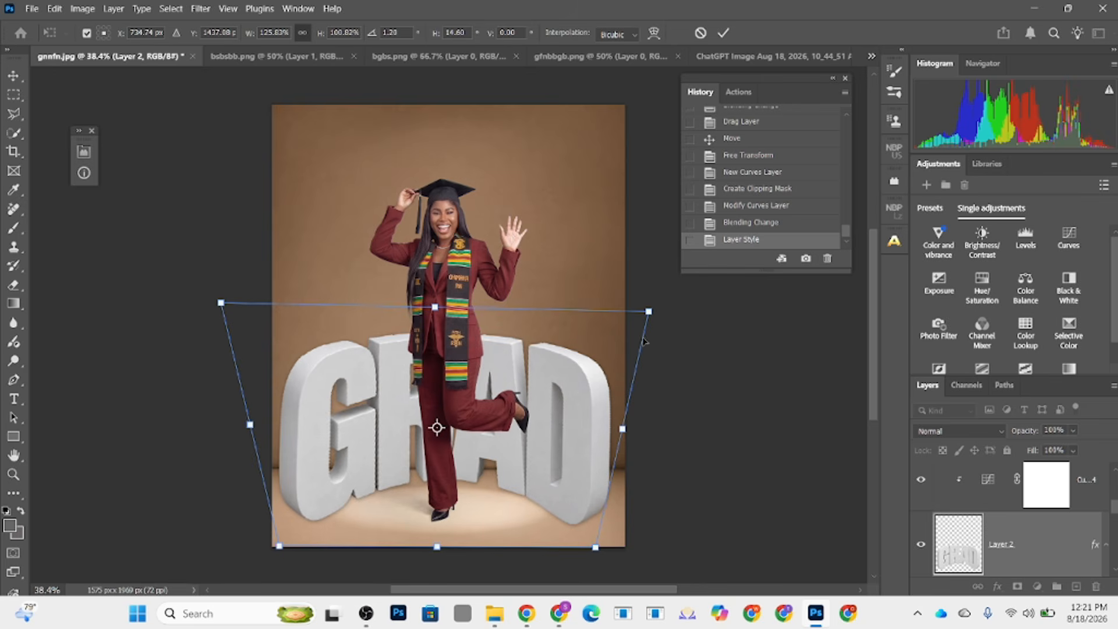
# Step: Apply the GRAD letters' transform, preview other blend modes while keeping Normal, and nudge the letters slightly to the right
pyautogui.click(723, 32)
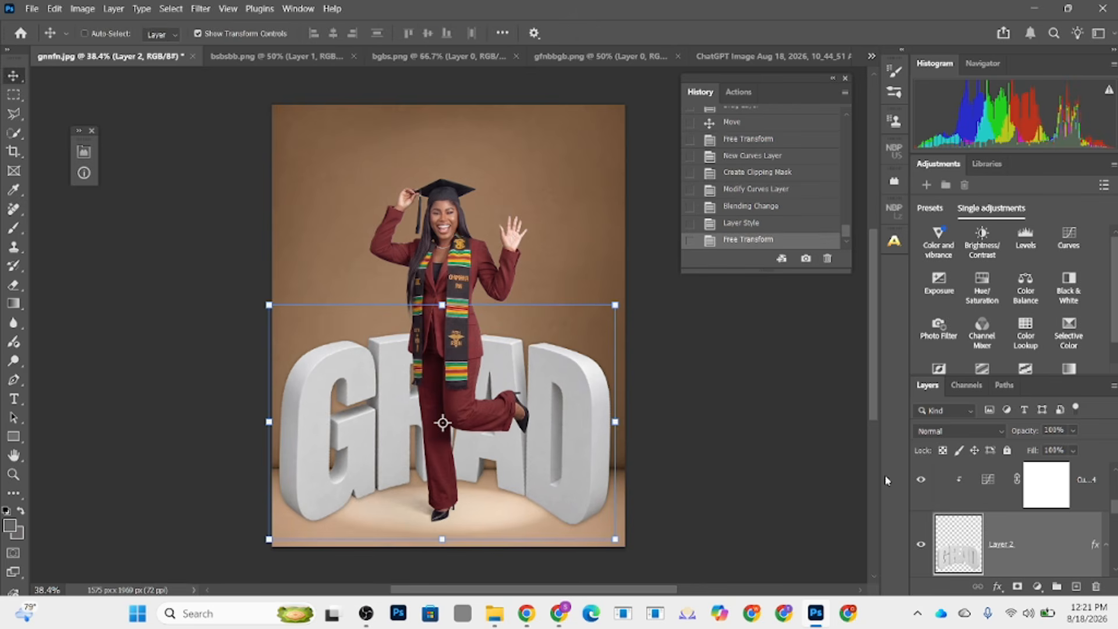
pyautogui.click(942, 431)
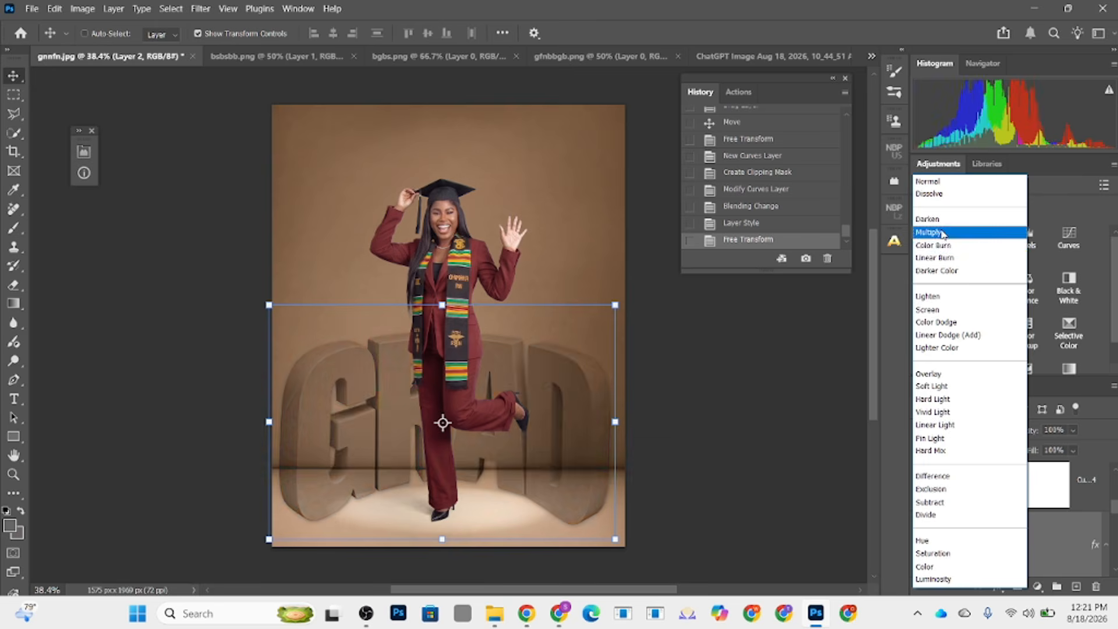
pyautogui.click(772, 409)
pyautogui.moveTo(559, 479); pyautogui.dragTo(561, 483)
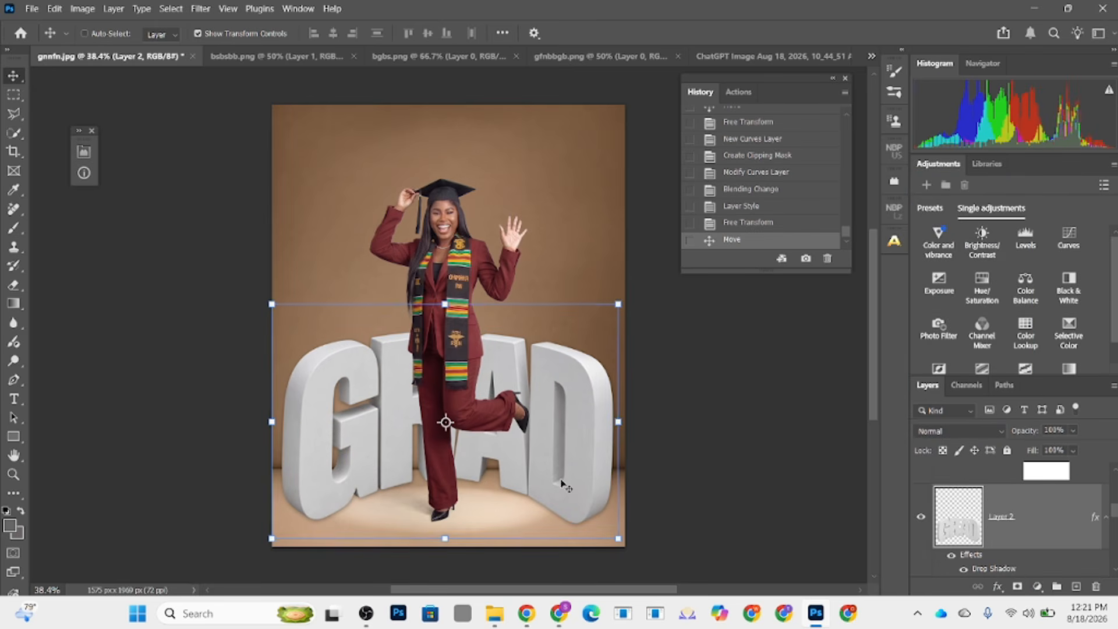
# Step: Compare the image with Curves 3 hidden and shown, and move Curves 3 directly above the GRAD letters layer, beneath Curves 4
pyautogui.scroll(1, 1023, 531)
pyautogui.click(1023, 530)
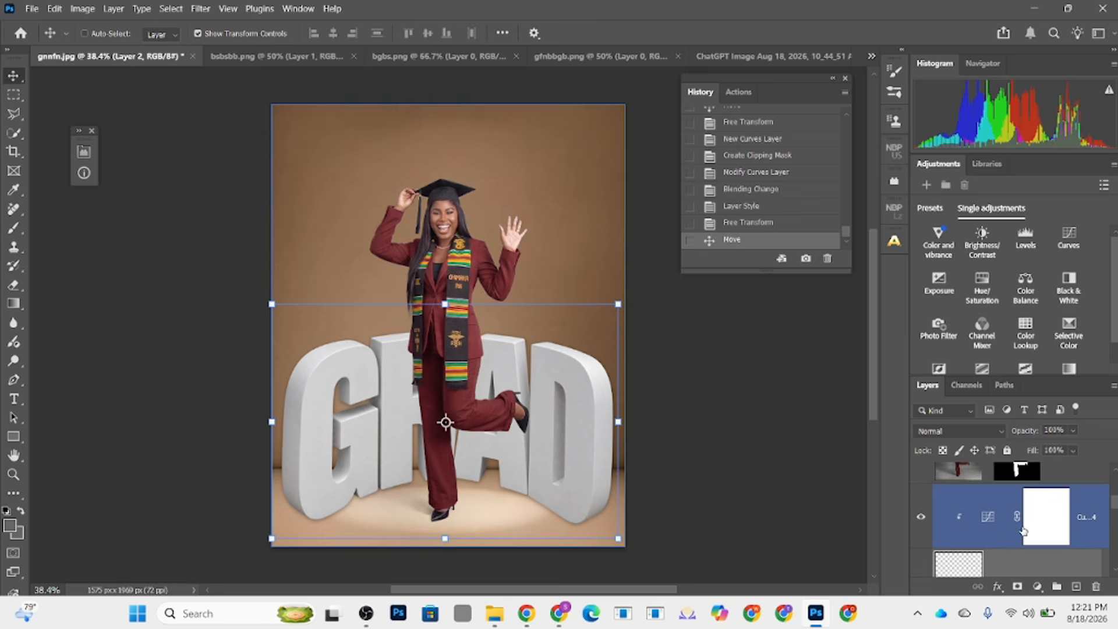
pyautogui.scroll(-2, 1076, 547)
pyautogui.click(1073, 545)
pyautogui.click(920, 548)
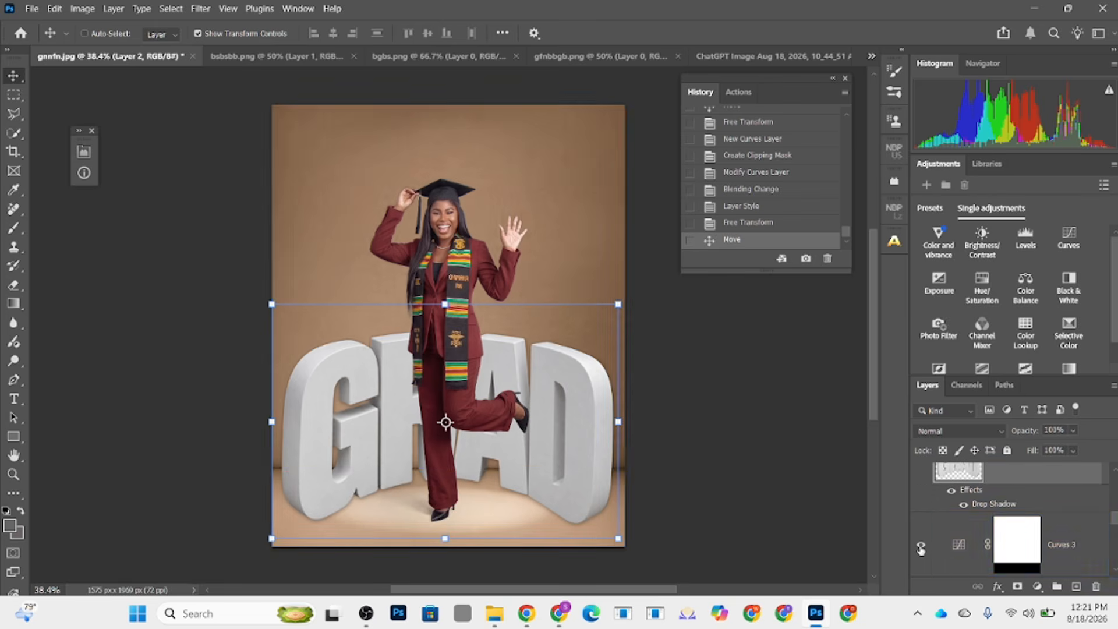
pyautogui.click(920, 548)
pyautogui.click(920, 548)
pyautogui.click(921, 549)
pyautogui.click(920, 549)
pyautogui.click(921, 549)
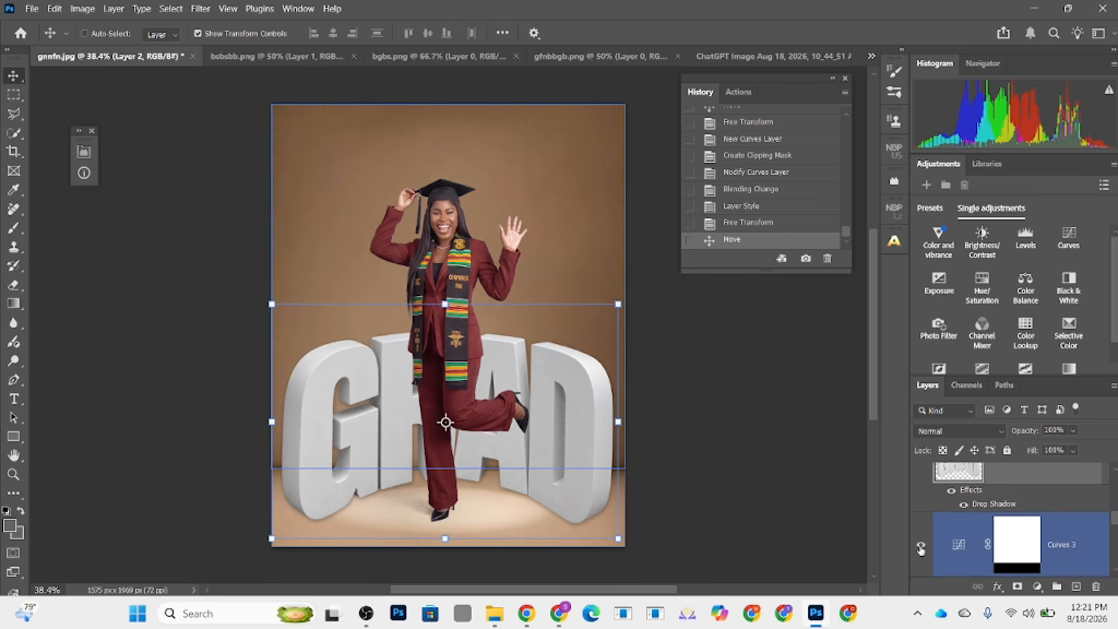
pyautogui.moveTo(1089, 564); pyautogui.dragTo(1075, 464)
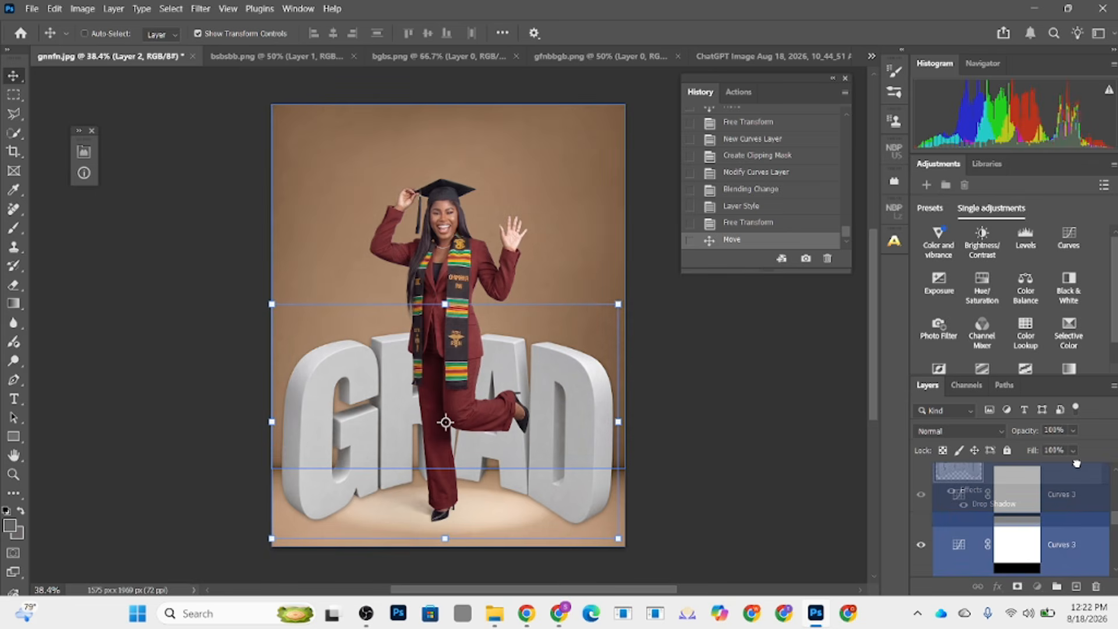
# Step: Compare the GRAD letters with the clipped Curves 4 adjustment hidden and shown
pyautogui.scroll(2, 1042, 533)
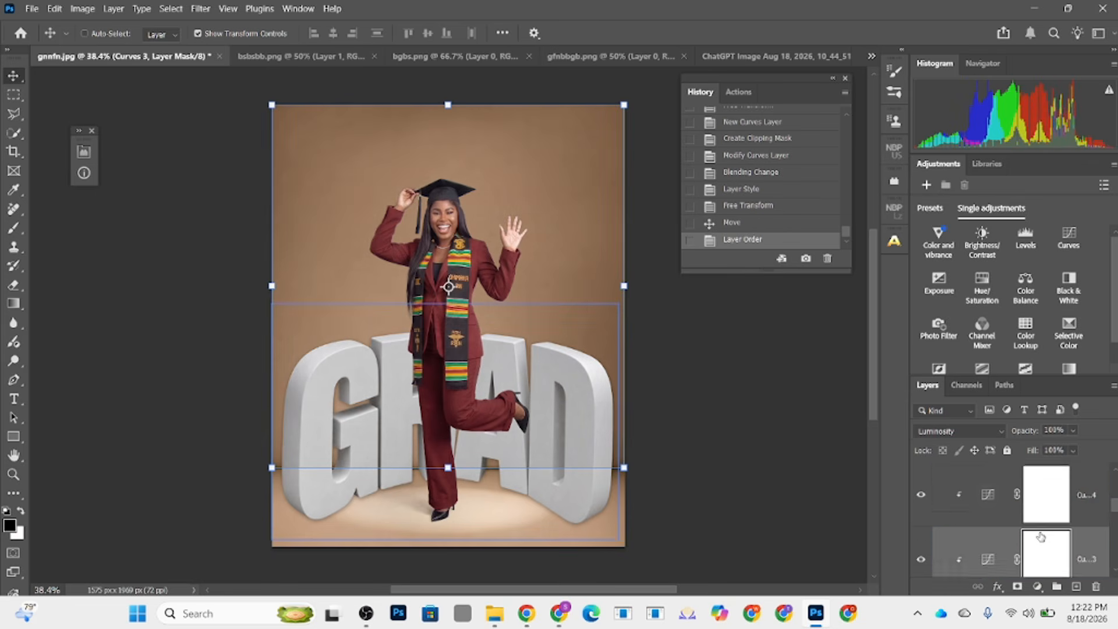
pyautogui.click(1040, 535)
pyautogui.scroll(-1, 999, 530)
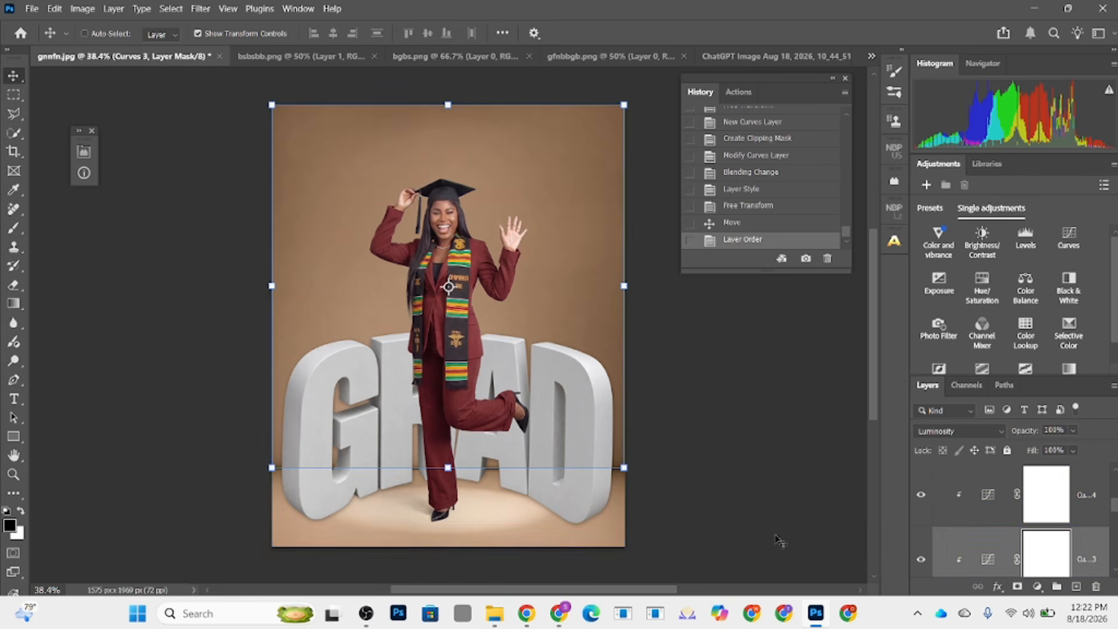
pyautogui.scroll(1, 938, 539)
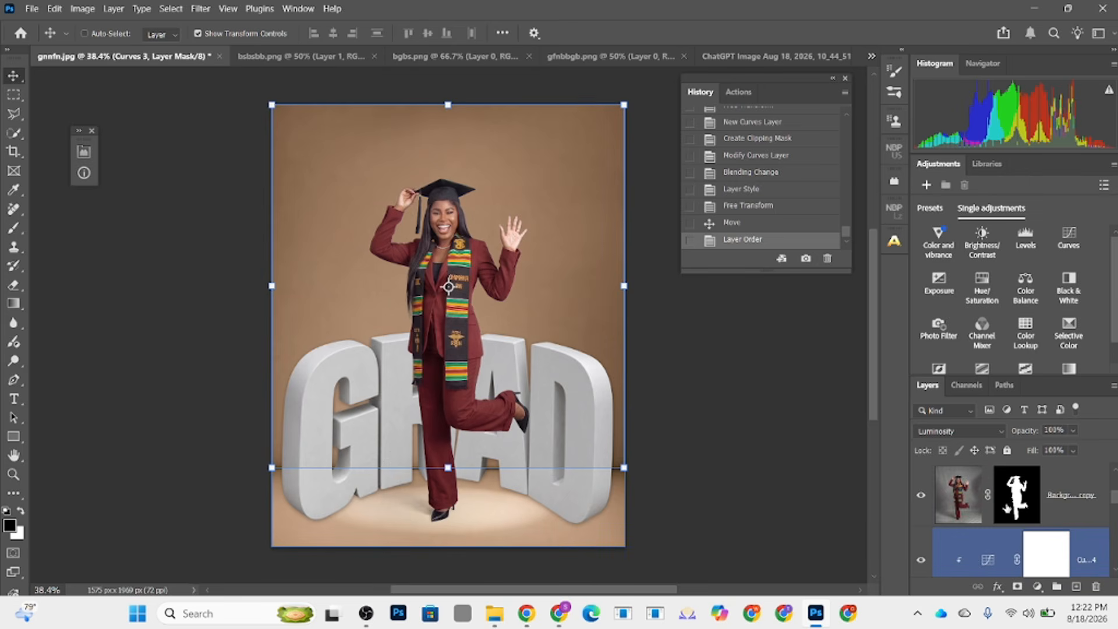
pyautogui.click(920, 561)
pyautogui.click(919, 561)
pyautogui.click(920, 560)
pyautogui.click(920, 561)
pyautogui.click(17, 95)
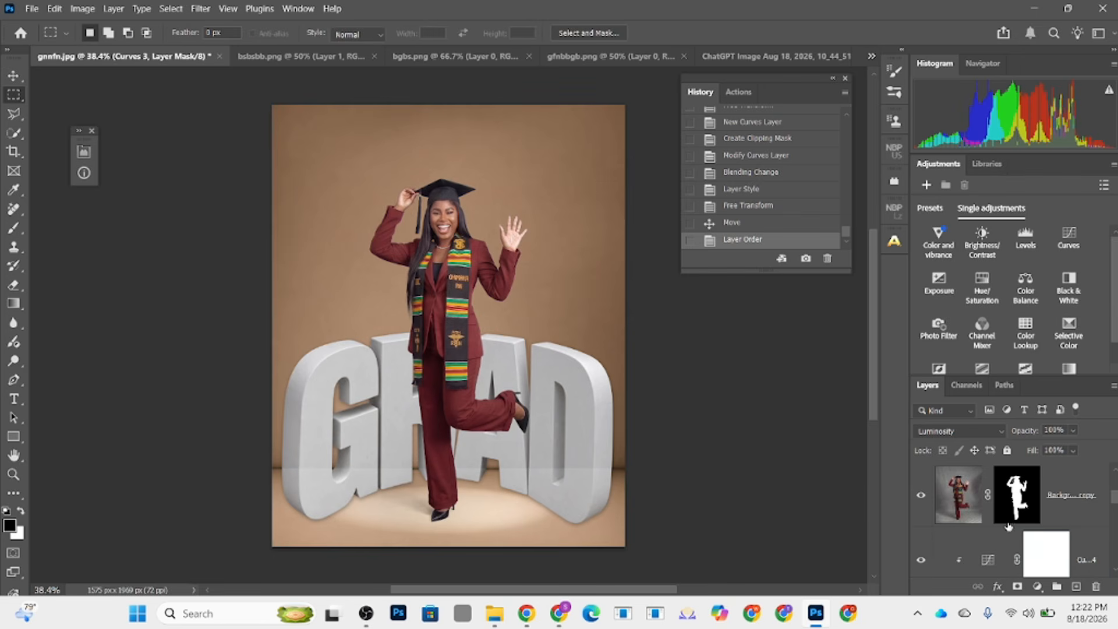
# Step: Feather the Curves 4 layer mask to 154.4 px
pyautogui.click(1038, 557)
pyautogui.click(987, 546)
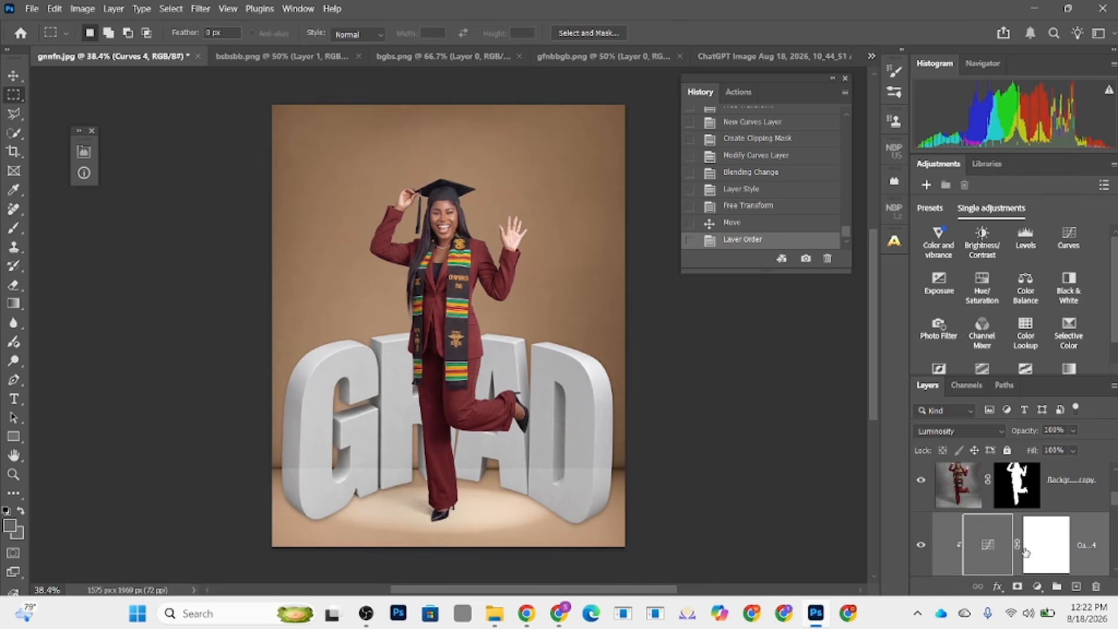
pyautogui.doubleClick(992, 548)
pyautogui.click(1057, 547)
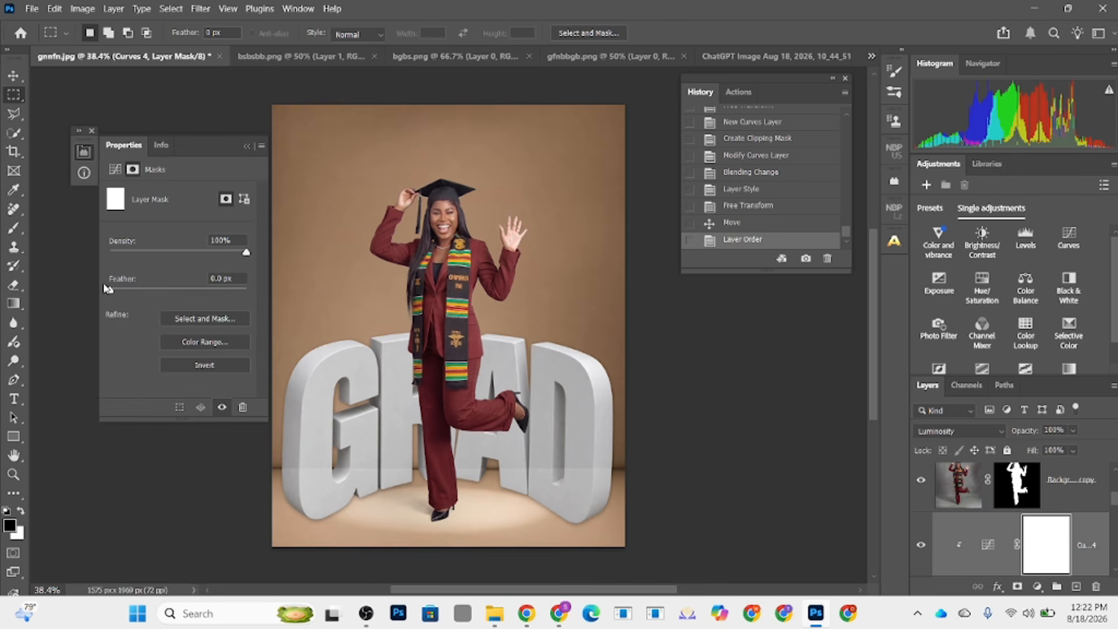
pyautogui.moveTo(143, 291); pyautogui.dragTo(171, 291)
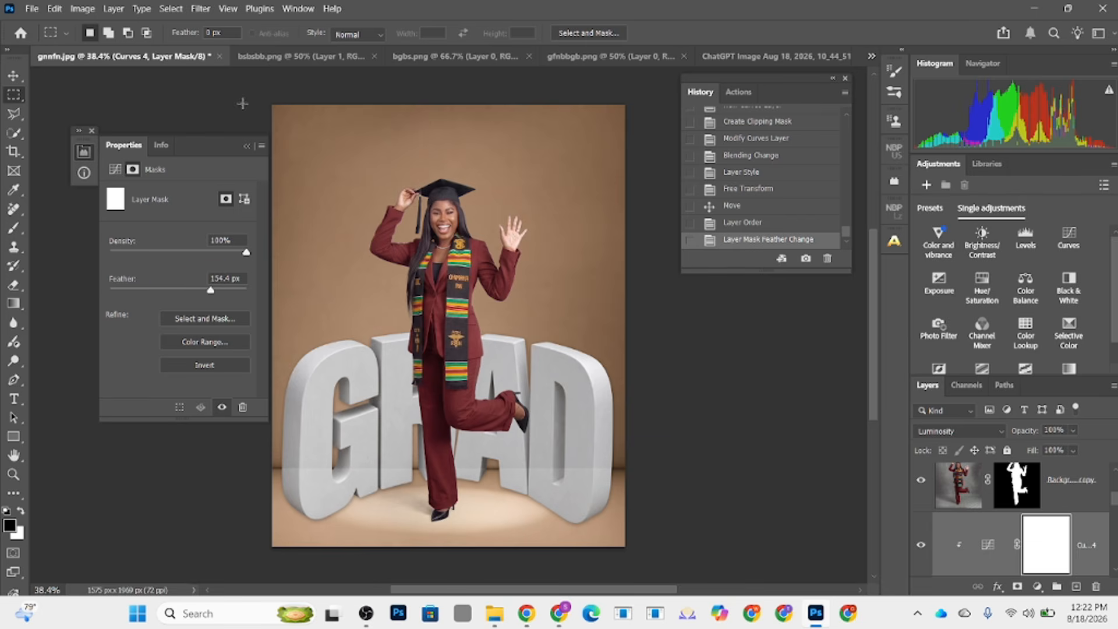
# Step: Check the individual effects of Curves 4 and Curves 3 on the GRAD letters by hiding and showing each adjustment
pyautogui.click(922, 546)
pyautogui.click(922, 546)
pyautogui.click(922, 546)
pyautogui.click(922, 546)
pyautogui.scroll(-1, 975, 558)
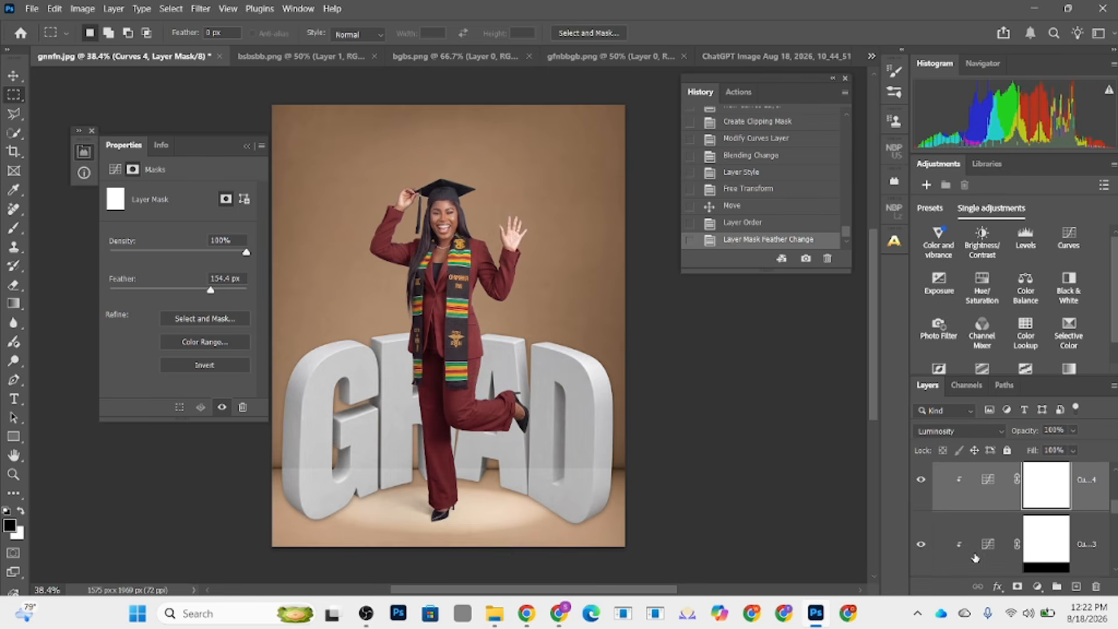
pyautogui.click(922, 547)
pyautogui.click(922, 547)
pyautogui.click(921, 547)
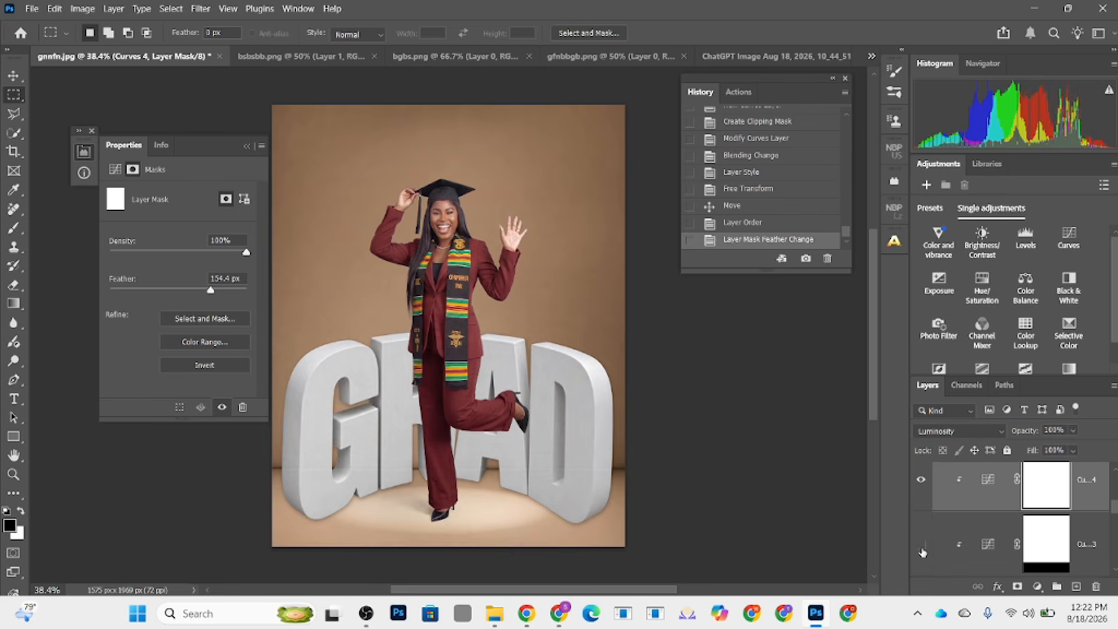
pyautogui.click(922, 548)
# Step: Move the Curves 3 adjustment above Curves 4 in the clipped stack and check its effect on the letters
pyautogui.click(1102, 563)
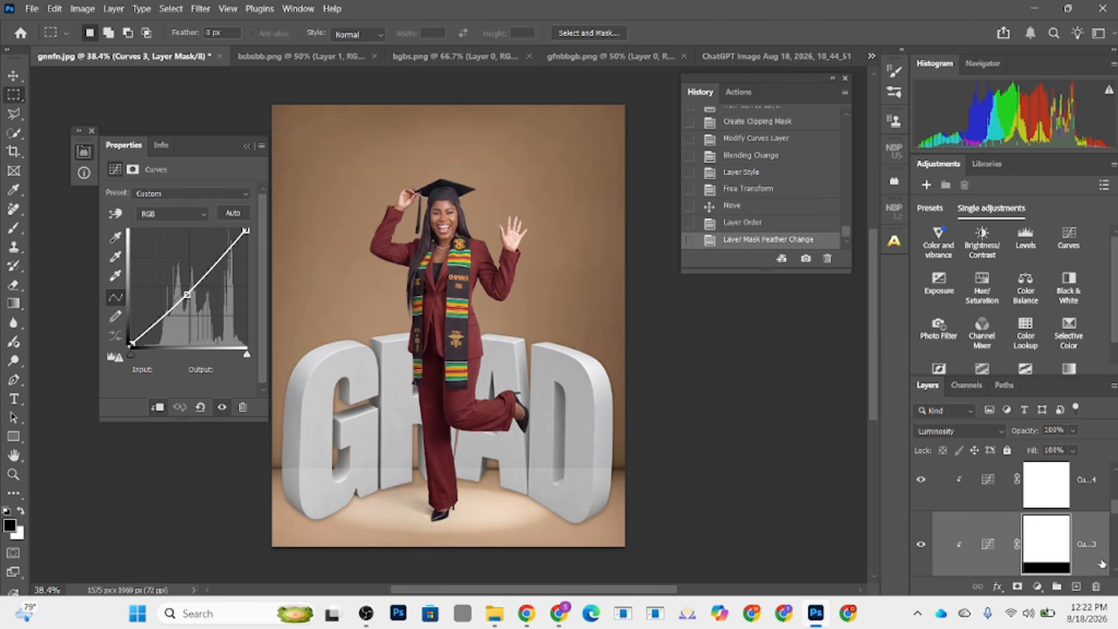
pyautogui.moveTo(1093, 574); pyautogui.dragTo(1082, 468)
pyautogui.click(921, 495)
pyautogui.click(921, 495)
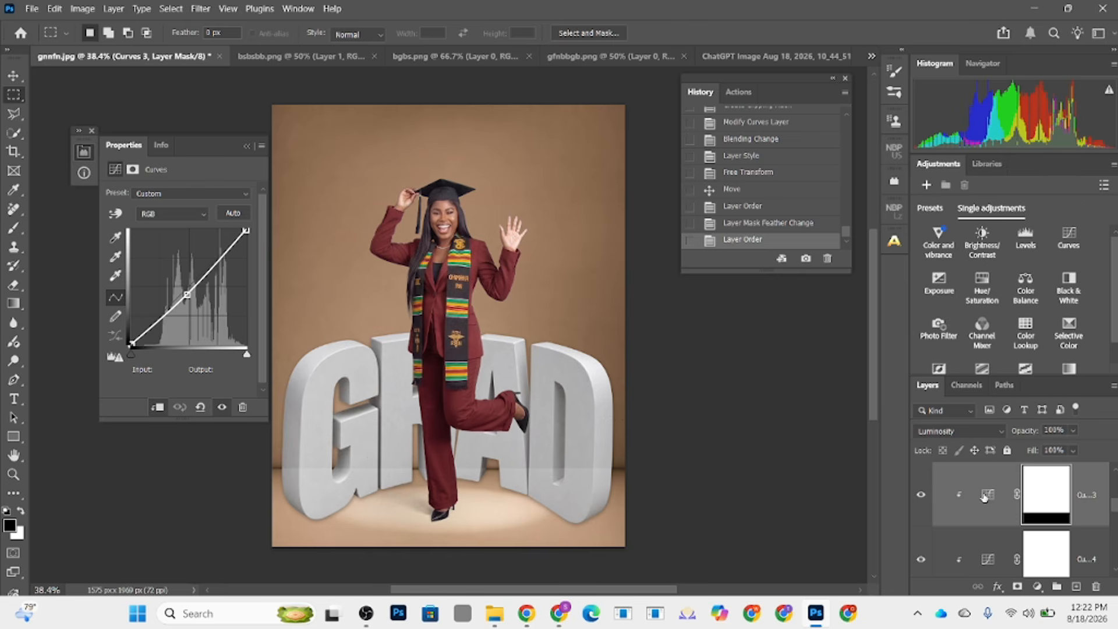
# Step: Feather the Curves 3 layer mask to about 59.4 px to soften its lower edge across the letters
pyautogui.click(133, 169)
pyautogui.moveTo(140, 289); pyautogui.dragTo(174, 291)
pyautogui.click(187, 289)
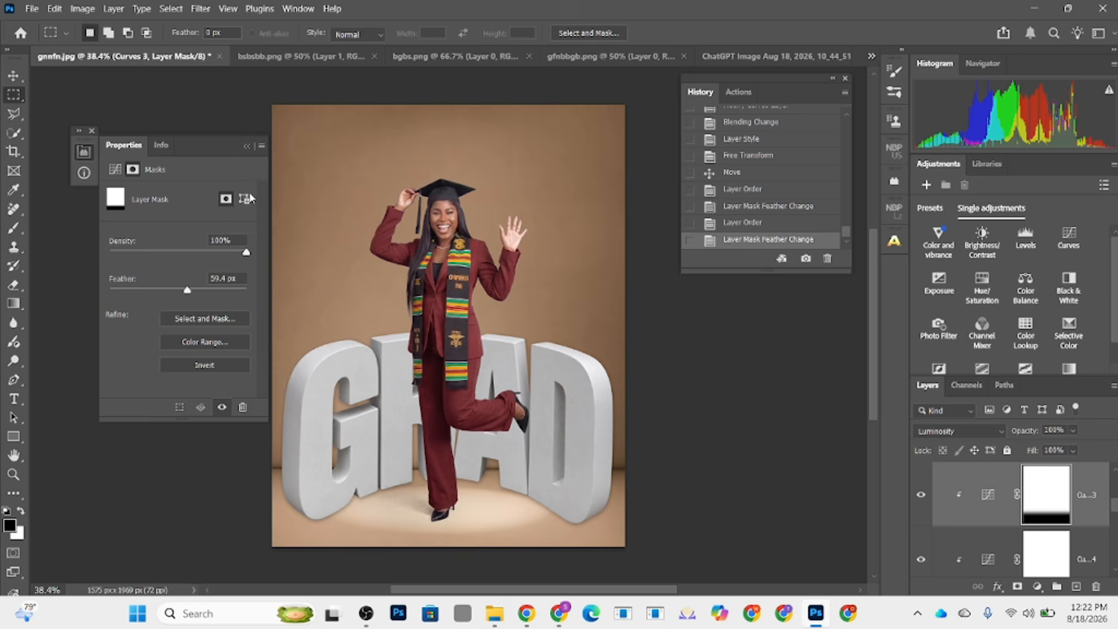
pyautogui.click(247, 146)
# Step: Check the composite's tonal balance in grayscale by briefly showing the Black & White 1 layer
pyautogui.scroll(2, 937, 524)
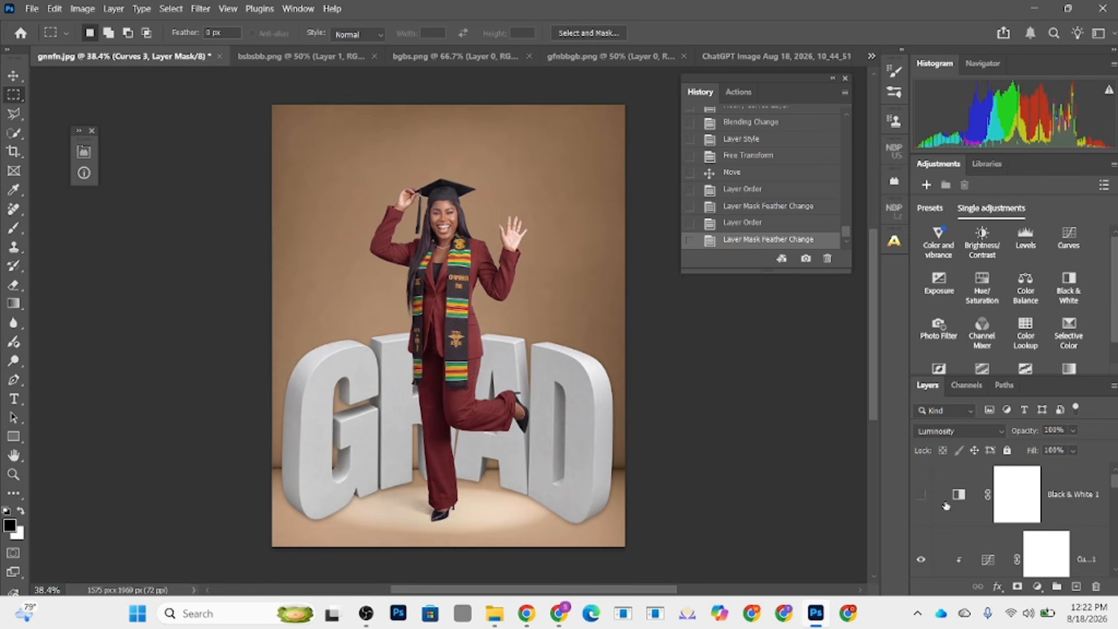
pyautogui.click(921, 495)
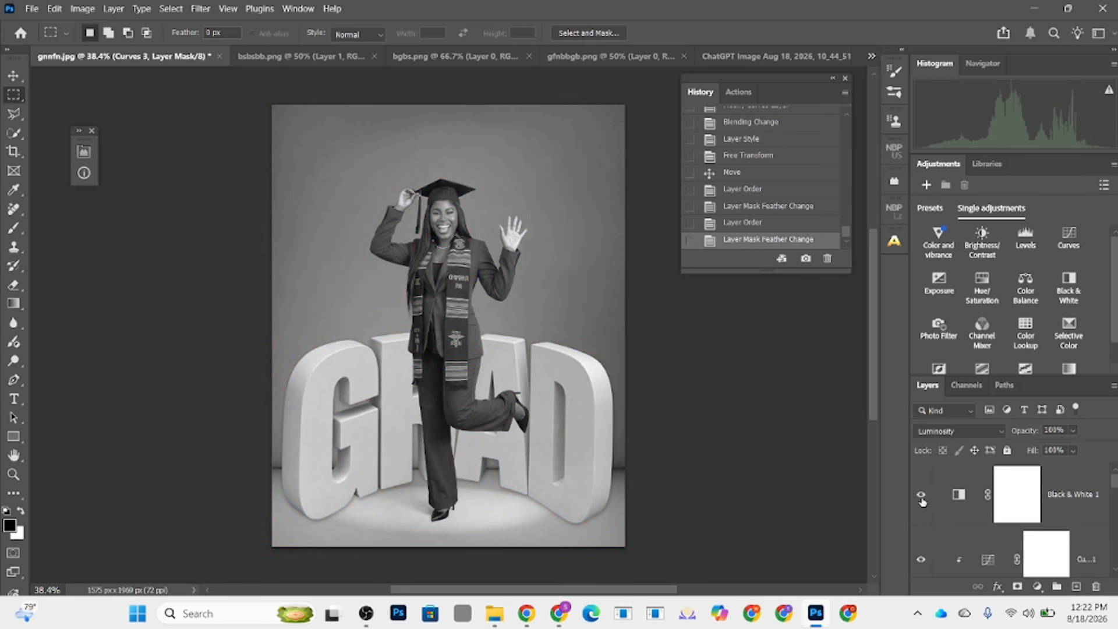
pyautogui.click(921, 499)
pyautogui.scroll(-3, 1054, 554)
pyautogui.scroll(2, 1057, 550)
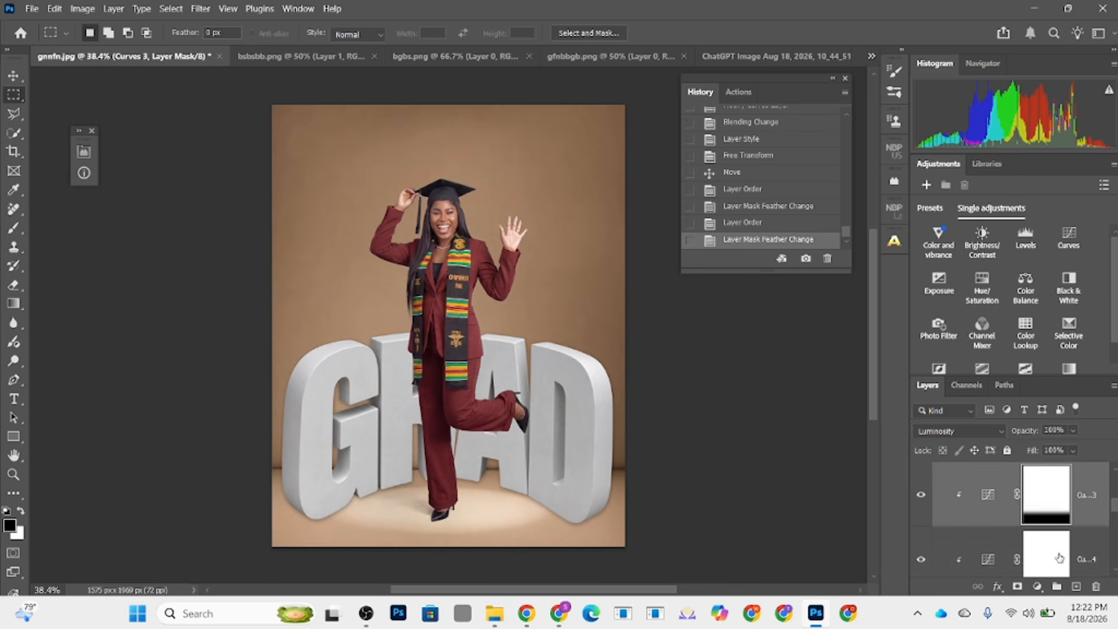
pyautogui.scroll(-2, 1059, 557)
# Step: Reduce the GRAD letters to about 92% height, pull the upper-left corner slightly outward to about 101% width, and apply the transform
pyautogui.click(1051, 556)
pyautogui.press('v')
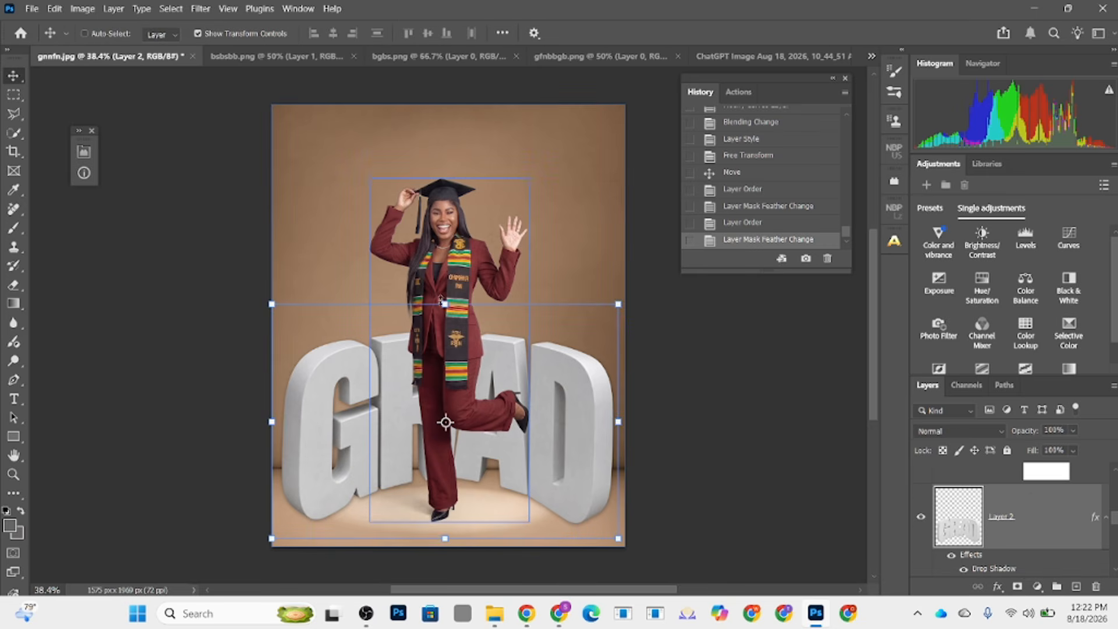
pyautogui.moveTo(442, 301); pyautogui.dragTo(443, 324)
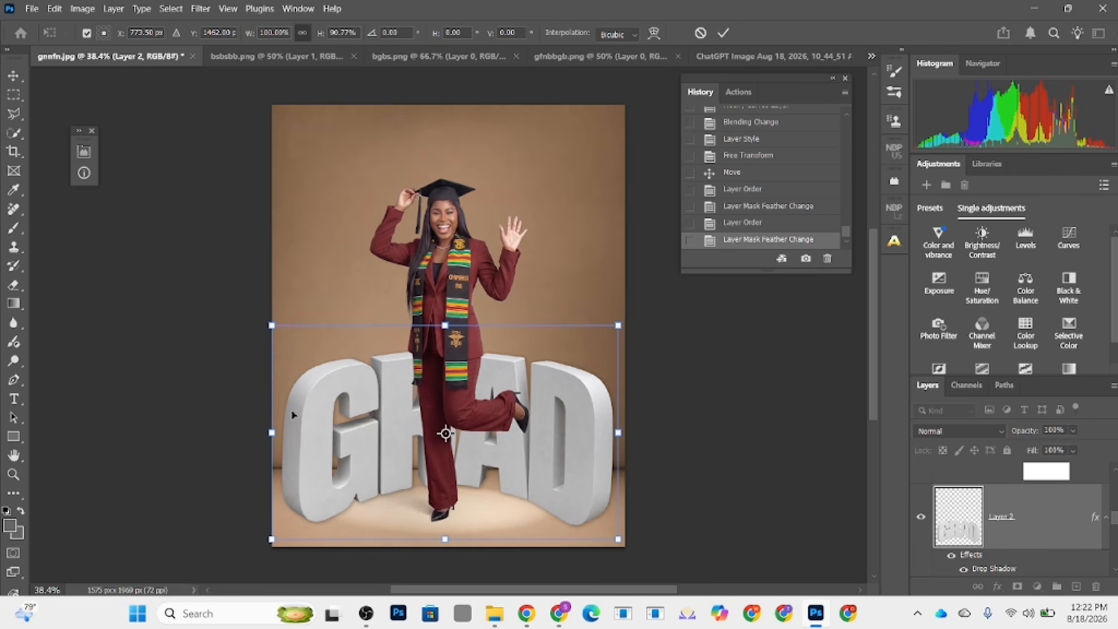
pyautogui.moveTo(275, 544); pyautogui.dragTo(276, 546)
pyautogui.moveTo(272, 328); pyautogui.dragTo(268, 326)
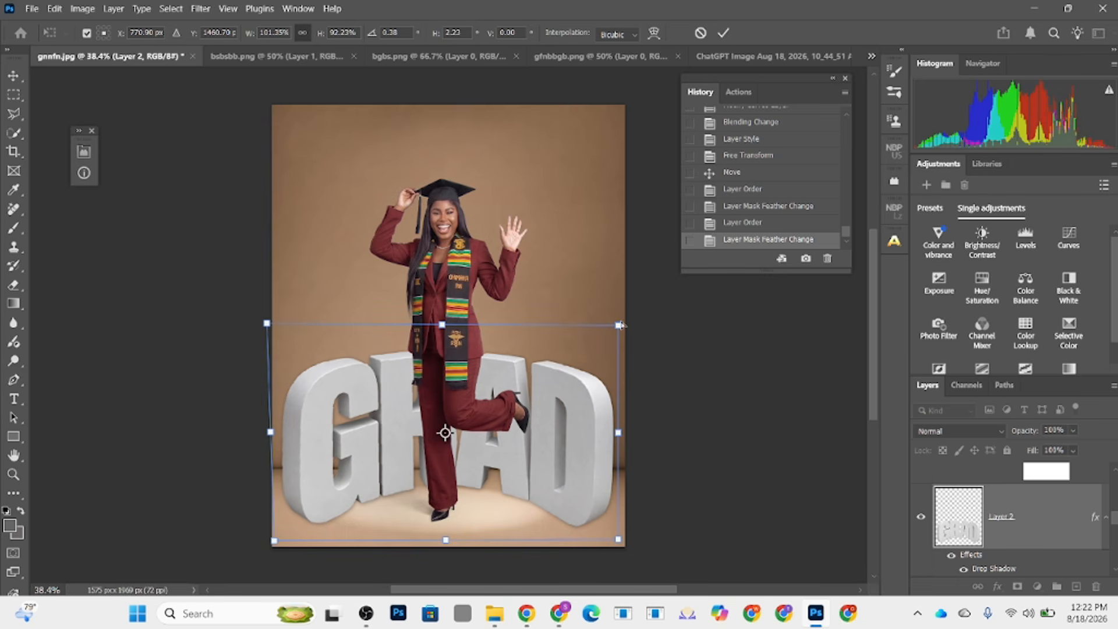
pyautogui.click(724, 33)
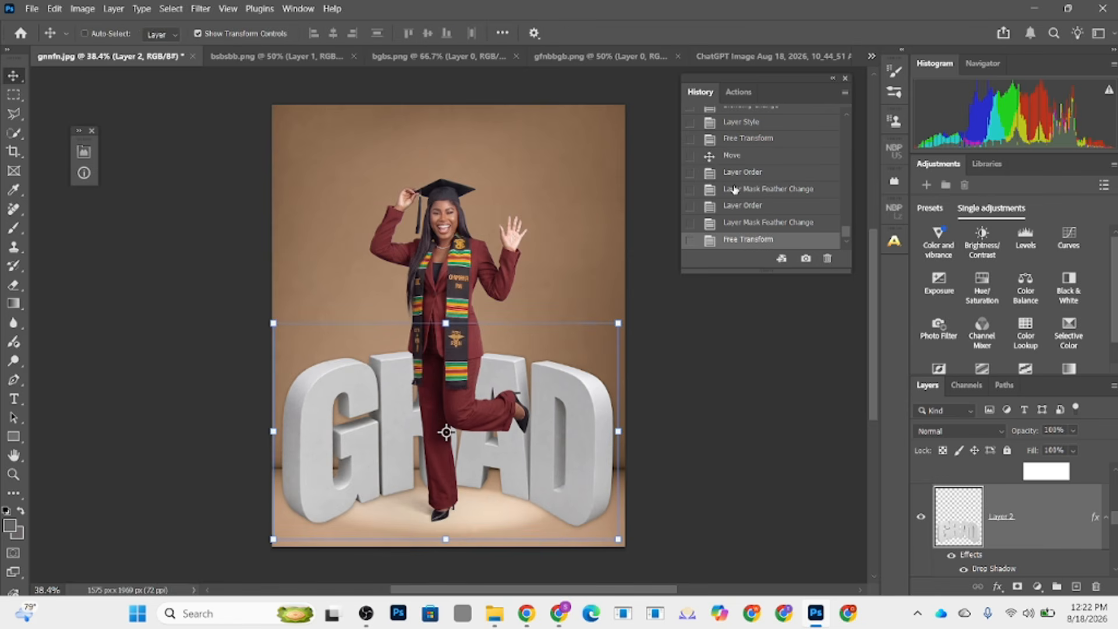
pyautogui.click(8, 99)
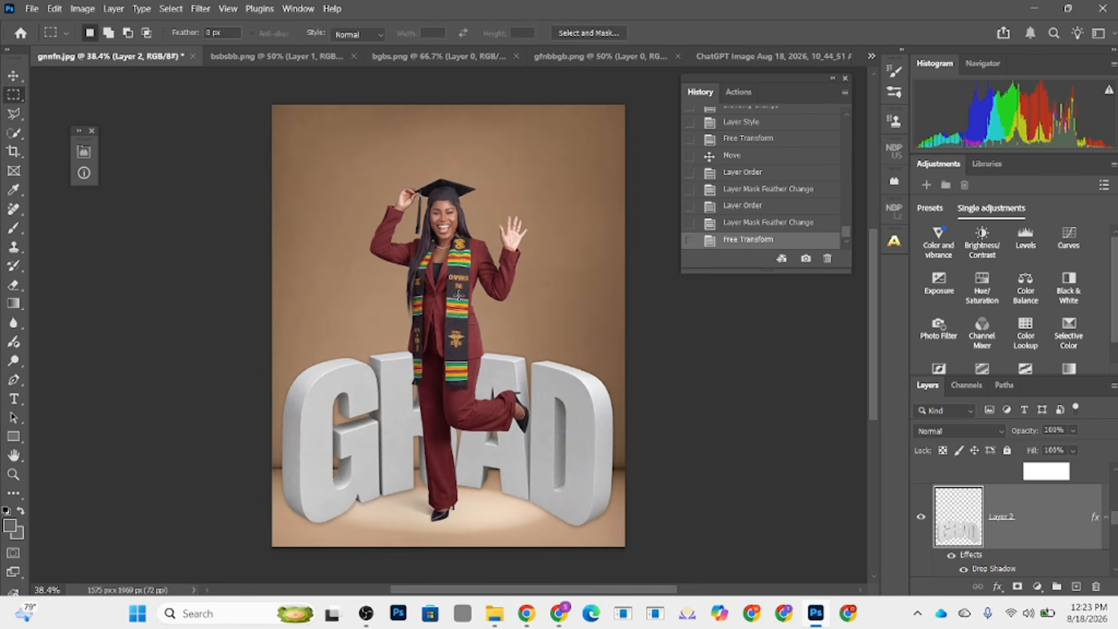
# Step: Bring the confetti layer from bsbsbb.png into the graduate composite and place it at the top of the layer stack
pyautogui.click(557, 58)
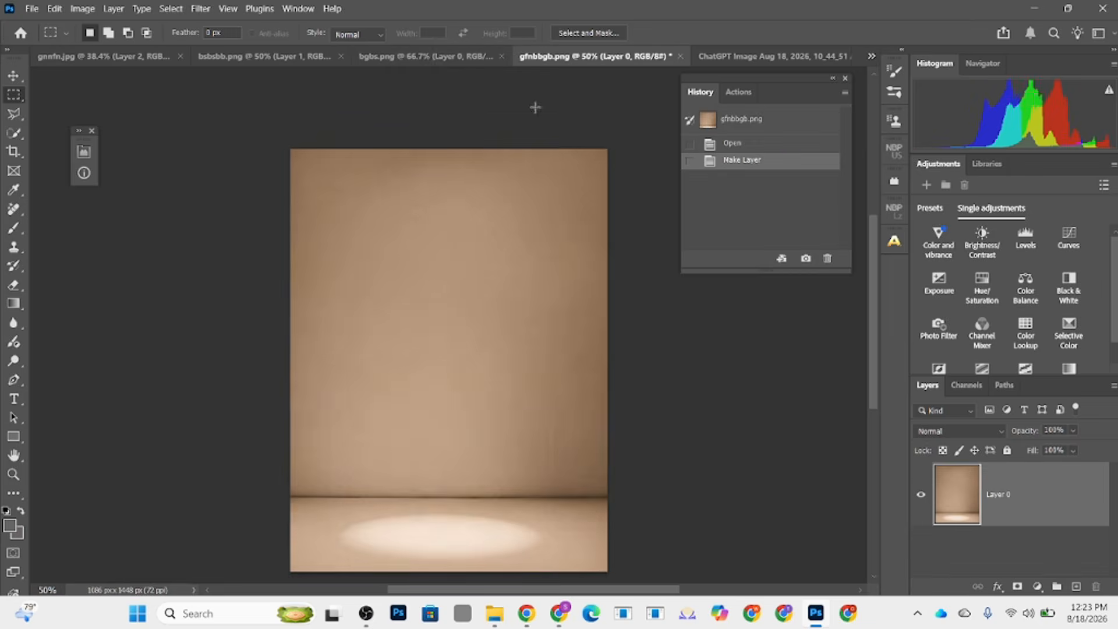
pyautogui.click(424, 56)
pyautogui.click(304, 63)
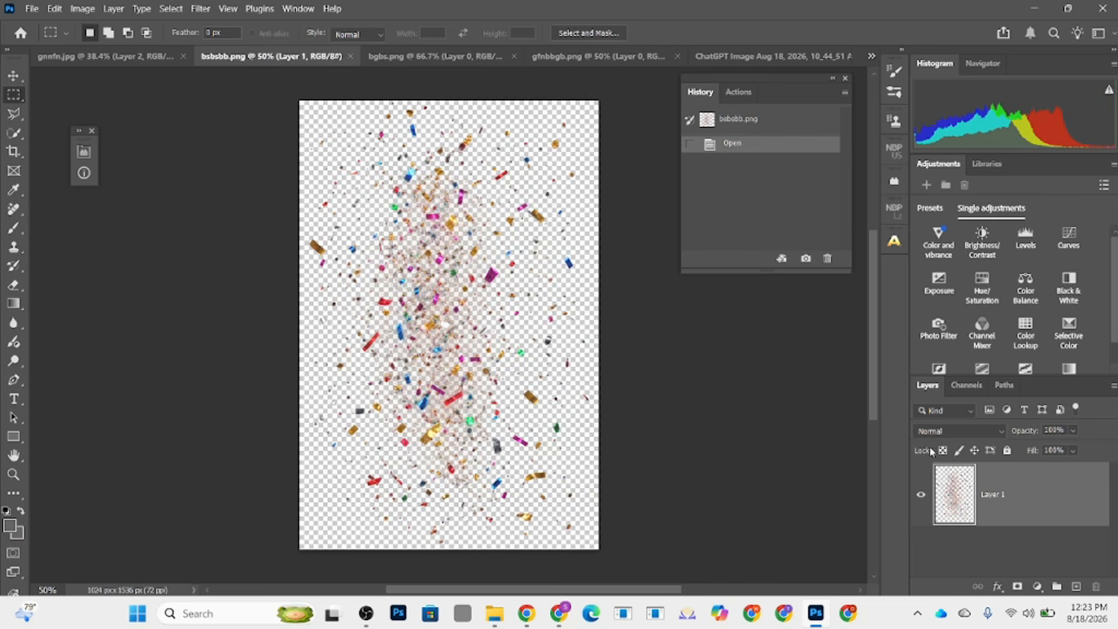
pyautogui.press('v')
pyautogui.moveTo(479, 328); pyautogui.dragTo(444, 365)
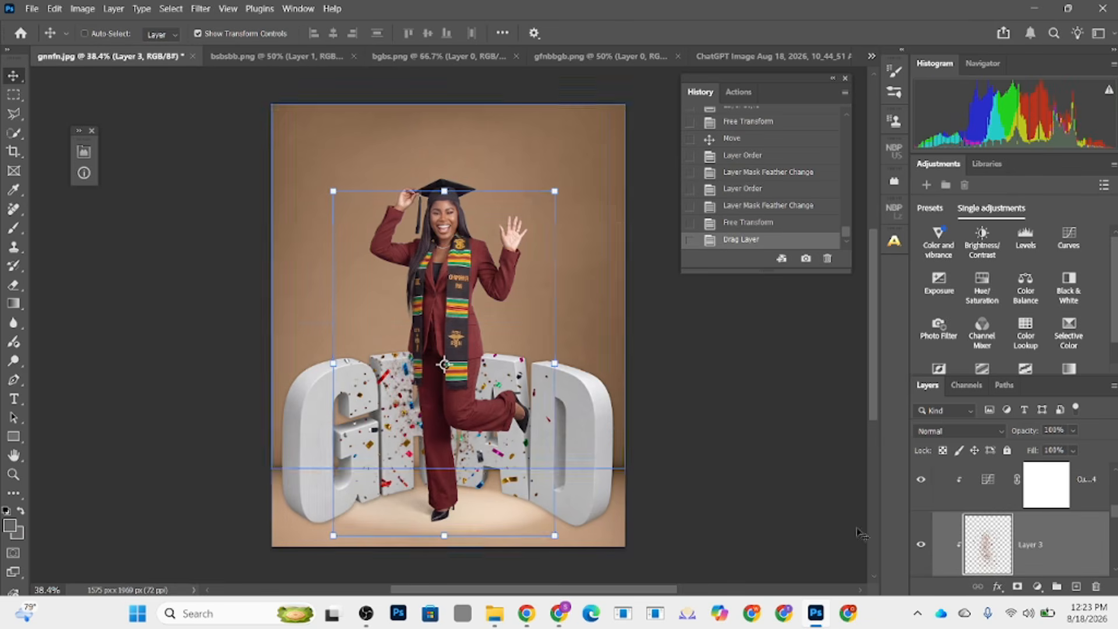
pyautogui.moveTo(1048, 551); pyautogui.dragTo(1059, 466)
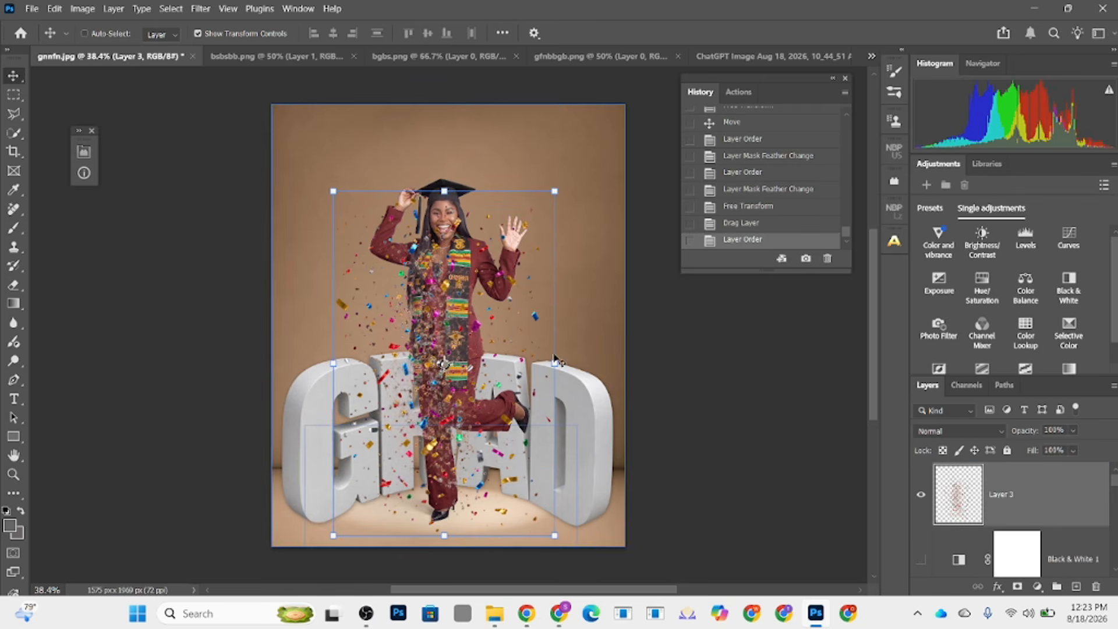
# Step: Enlarge the confetti to about 139%, rotate it about 89 degrees, and position it across the upper part of the image
pyautogui.moveTo(555, 362); pyautogui.dragTo(597, 356)
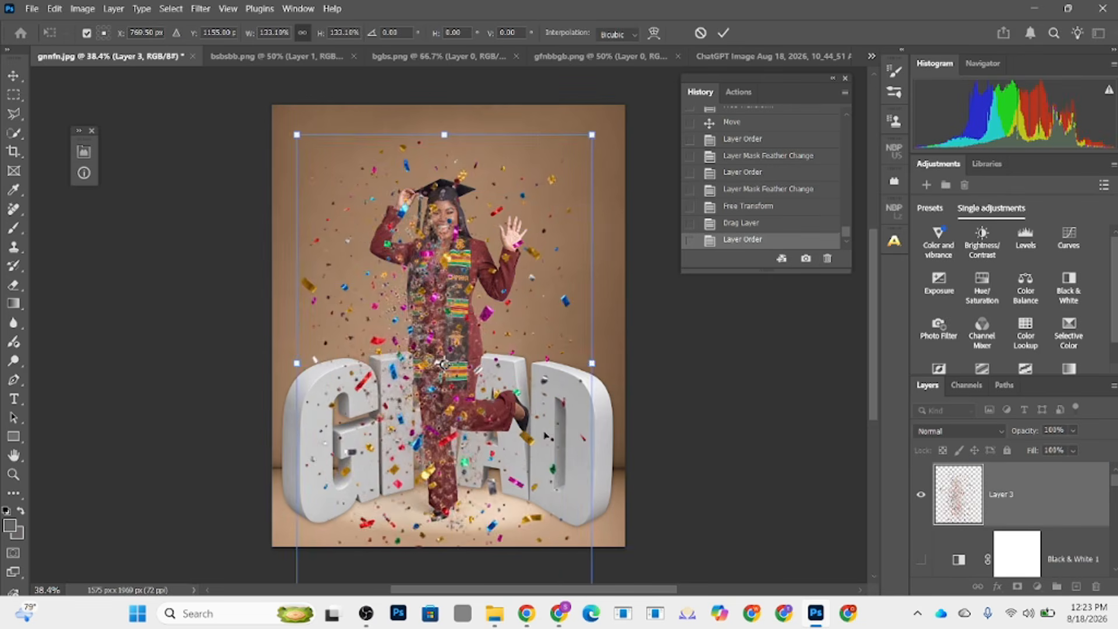
pyautogui.moveTo(508, 439); pyautogui.dragTo(513, 356)
pyautogui.moveTo(609, 274); pyautogui.dragTo(556, 207)
pyautogui.moveTo(618, 234); pyautogui.dragTo(447, 287)
pyautogui.moveTo(457, 316); pyautogui.dragTo(468, 345)
pyautogui.moveTo(449, 395)
pyautogui.mouseDown()
pyautogui.moveTo(453, 419)
pyautogui.moveTo(469, 401)
pyautogui.mouseUp()
# Step: Set the confetti layer's blend mode to Soft Light, apply its transform, and switch to the Brush tool
pyautogui.click(962, 435)
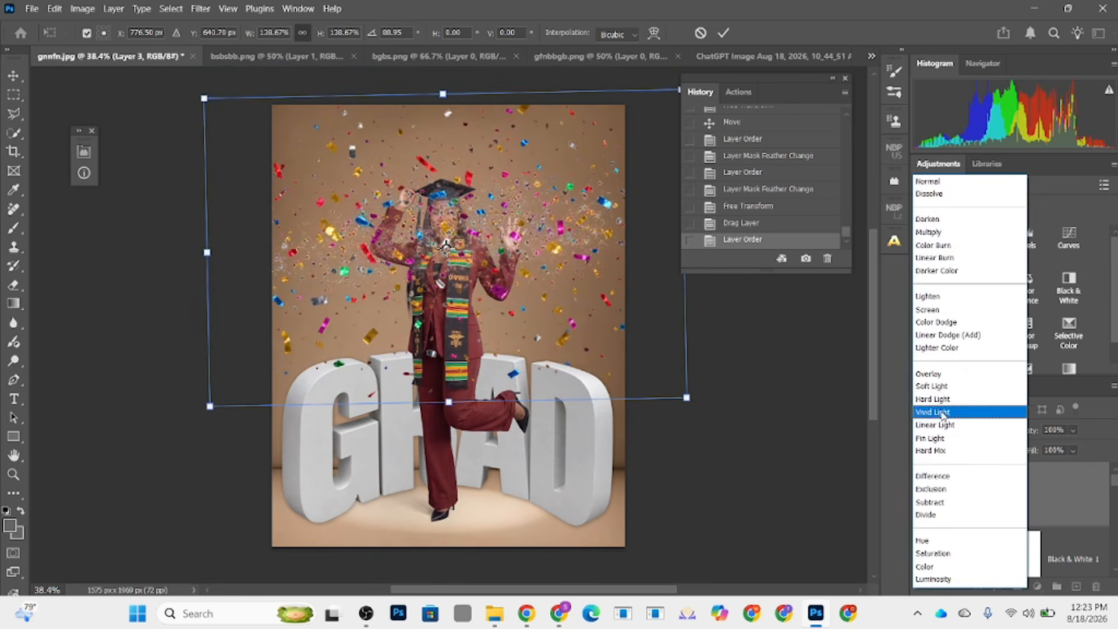
pyautogui.click(934, 389)
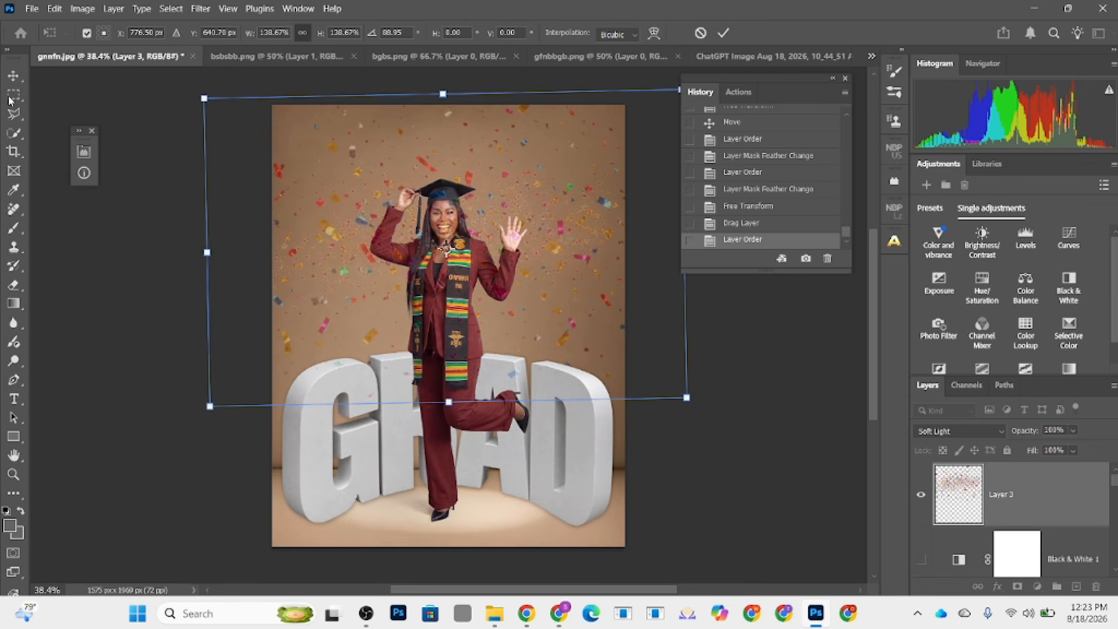
pyautogui.click(14, 227)
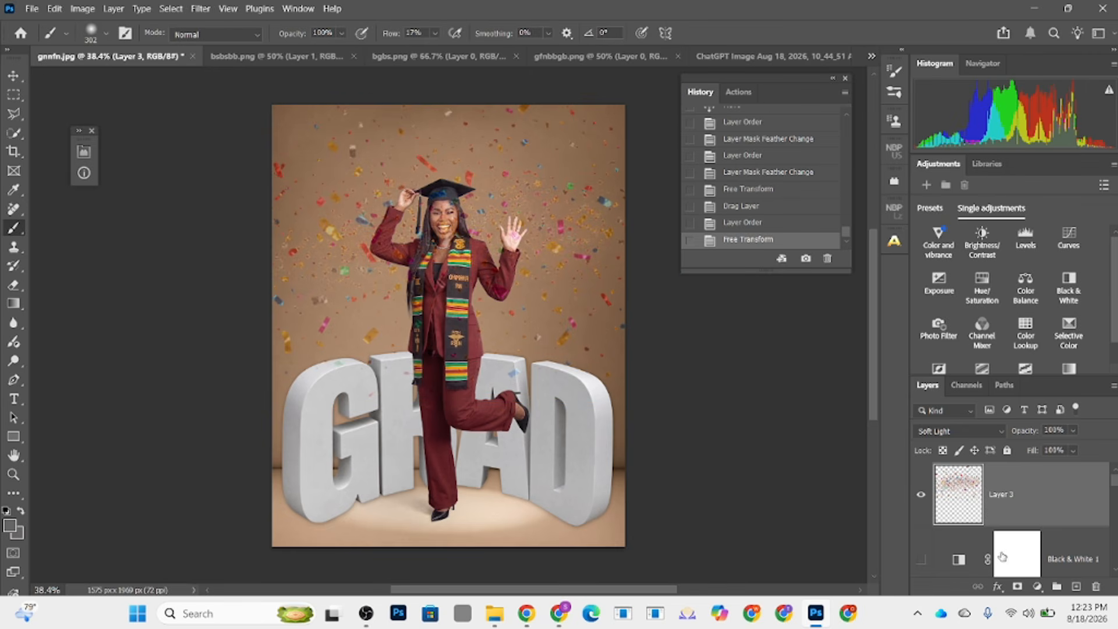
# Step: Add a layer mask to the confetti layer and paint out the confetti over the graduate's face, torso and arms
pyautogui.click(1017, 590)
pyautogui.moveTo(444, 347)
pyautogui.mouseDown()
pyautogui.moveTo(431, 268)
pyautogui.moveTo(442, 222)
pyautogui.moveTo(415, 111)
pyautogui.moveTo(483, 183)
pyautogui.moveTo(448, 214)
pyautogui.moveTo(448, 281)
pyautogui.moveTo(431, 258)
pyautogui.moveTo(446, 358)
pyautogui.mouseUp()
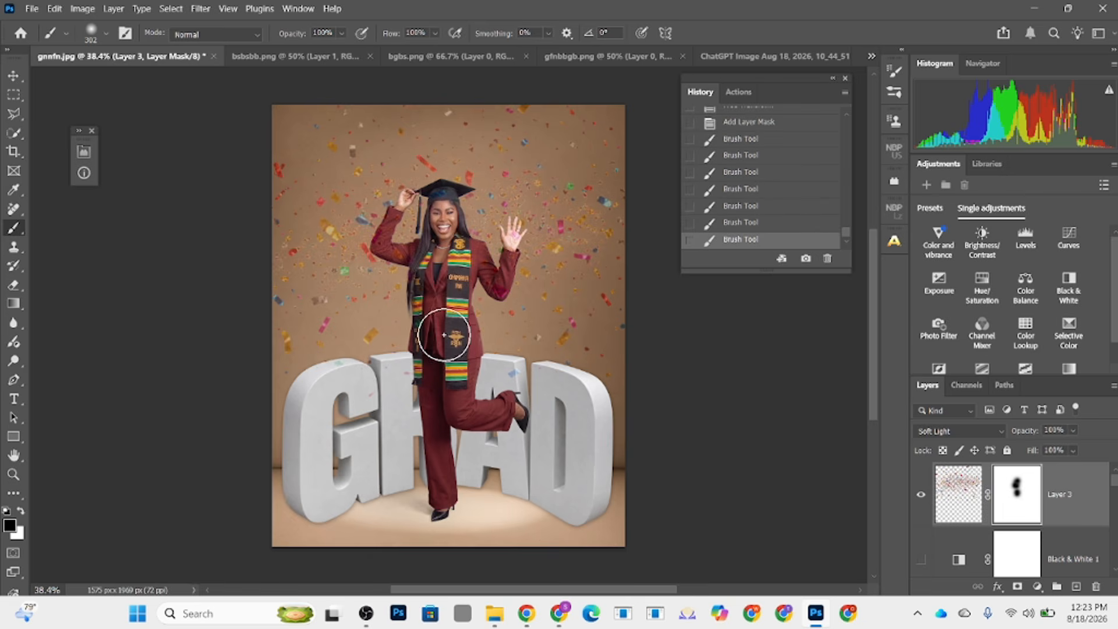
pyautogui.moveTo(408, 257); pyautogui.dragTo(403, 250)
pyautogui.moveTo(510, 256); pyautogui.dragTo(501, 258)
pyautogui.click(501, 258)
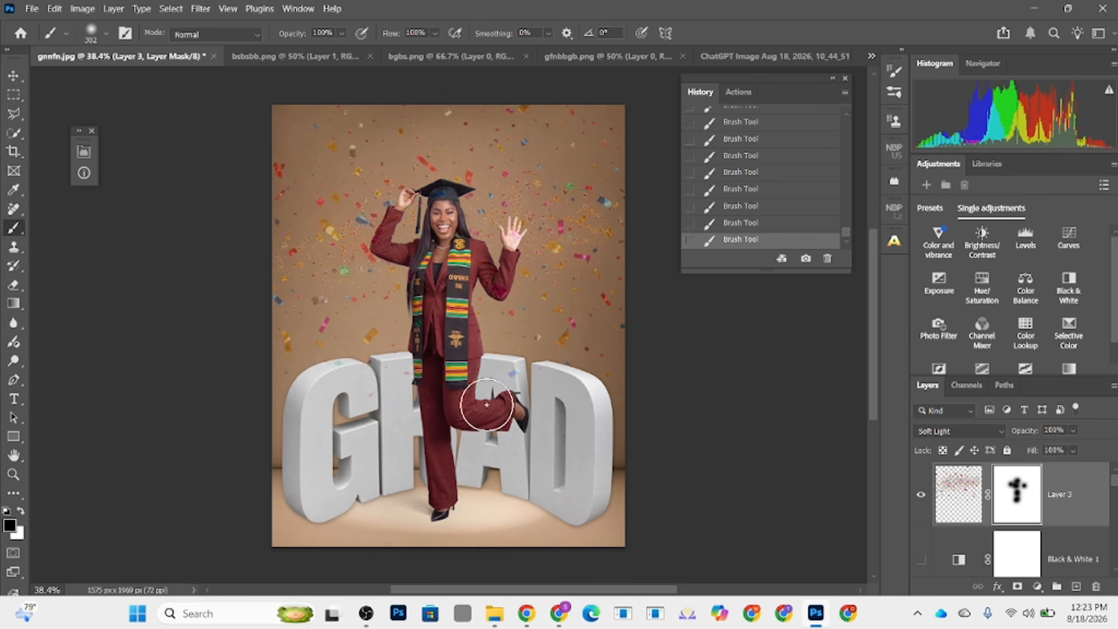
# Step: Set the confetti layer's blend mode to Normal and mask out the remaining confetti over her jacket and stole
pyautogui.click(961, 431)
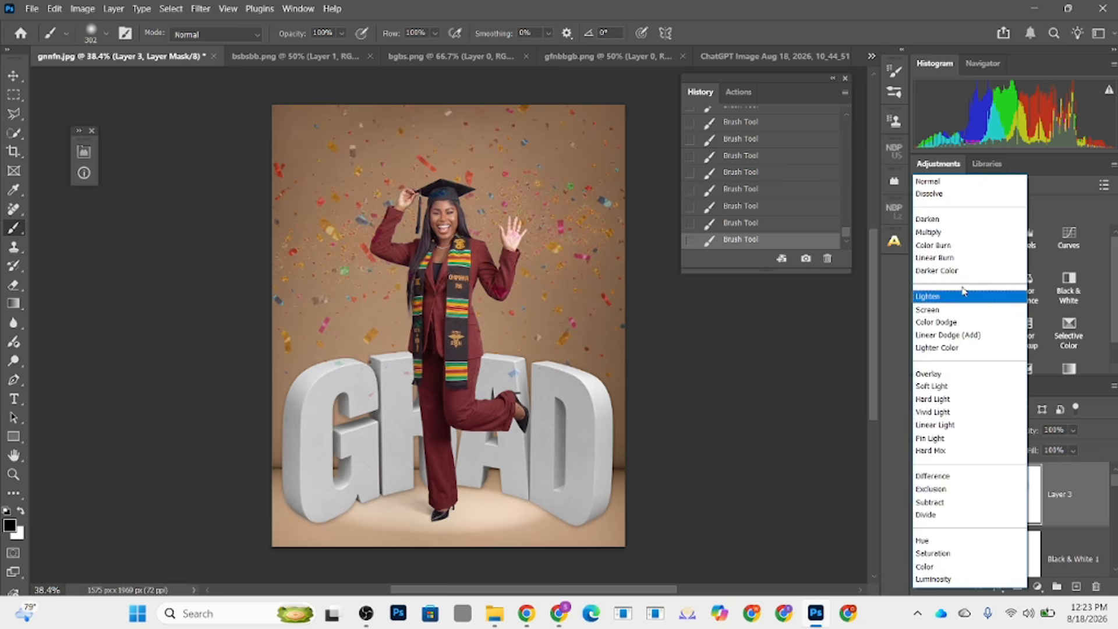
pyautogui.click(933, 188)
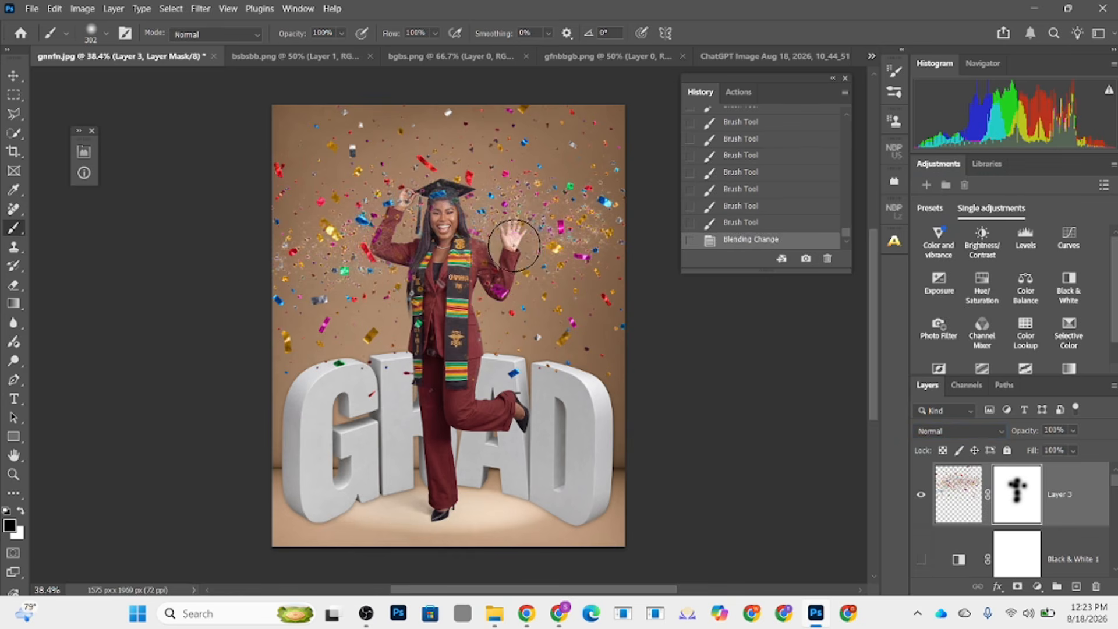
pyautogui.click(499, 306)
pyautogui.click(480, 317)
pyautogui.click(419, 294)
pyautogui.click(418, 324)
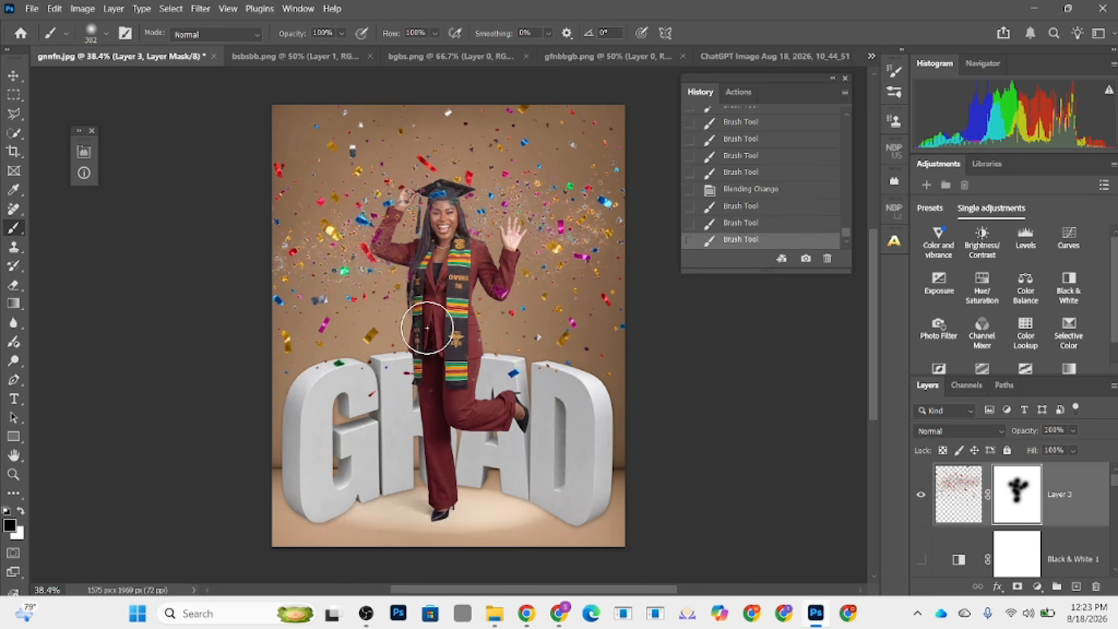
pyautogui.click(447, 373)
# Step: Lower the confetti layer's opacity to 75% and apply a Gaussian Blur with a 2.5-pixel radius to its image content
pyautogui.click(1072, 430)
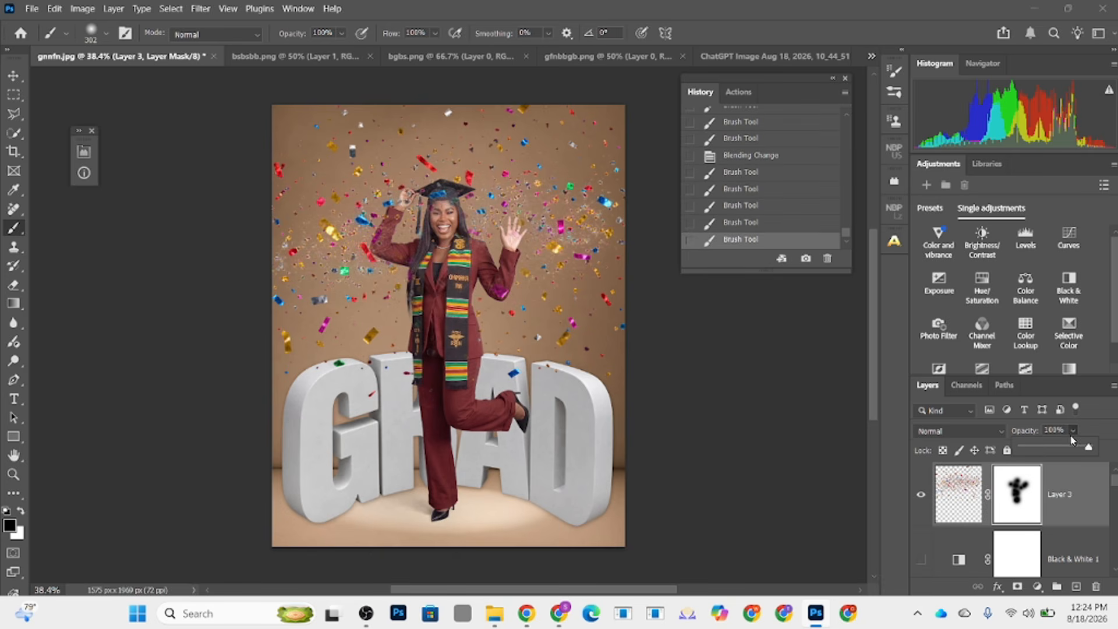
pyautogui.click(1049, 447)
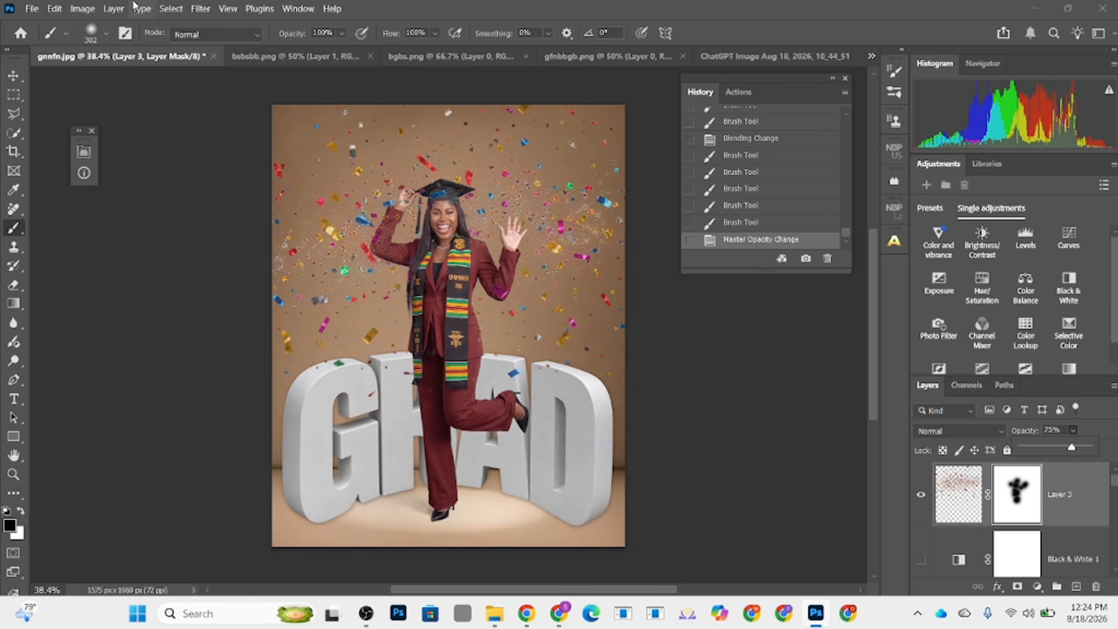
pyautogui.click(188, 8)
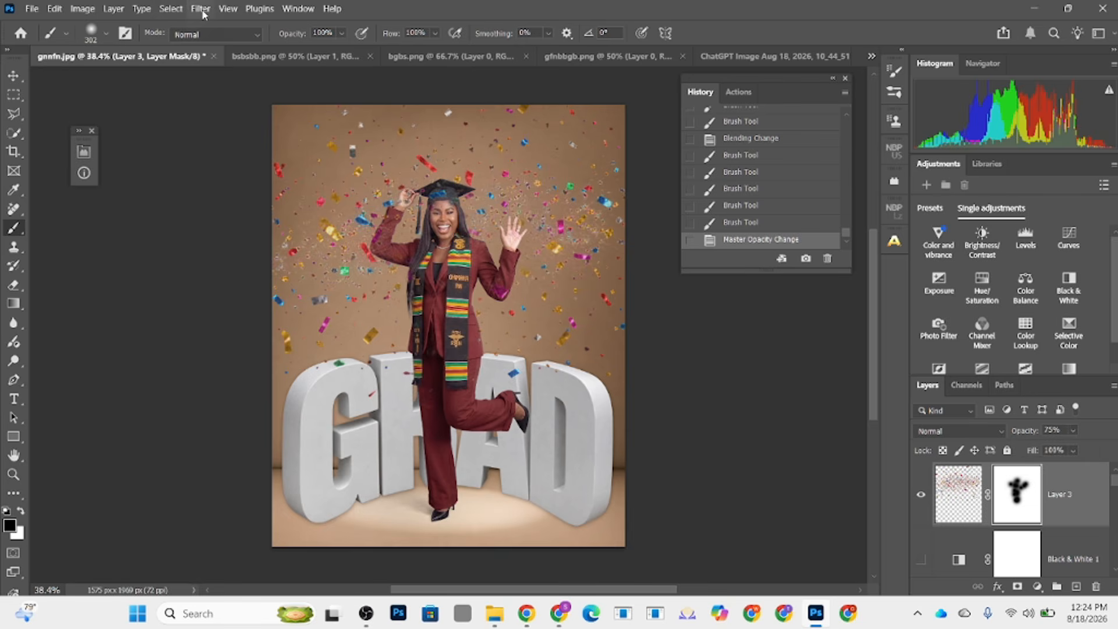
pyautogui.click(201, 9)
pyautogui.moveTo(223, 213)
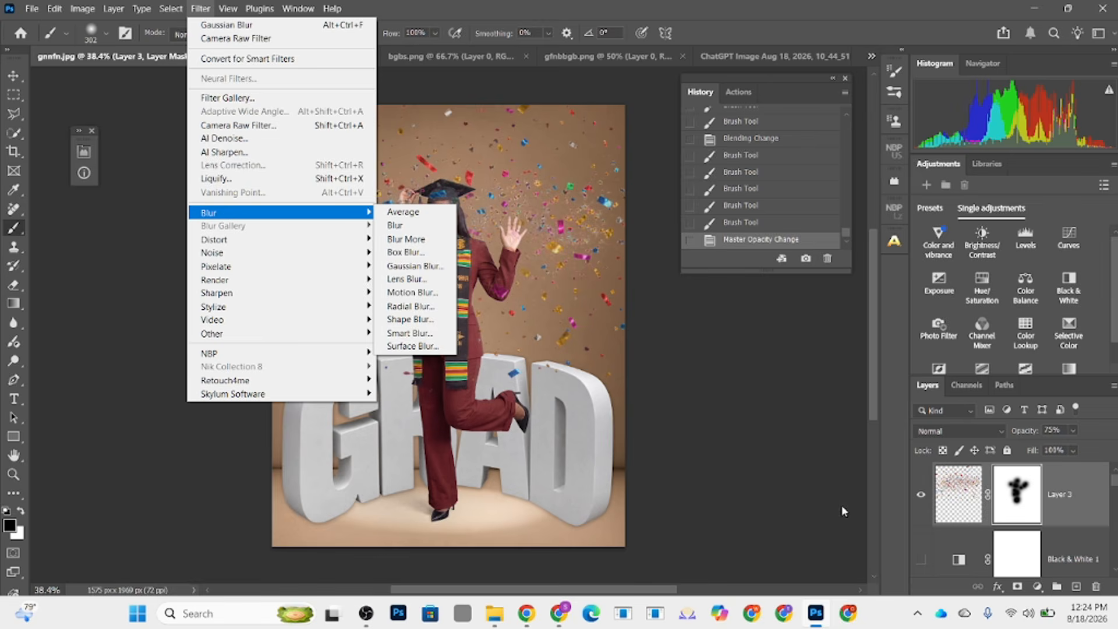
pyautogui.click(958, 512)
pyautogui.click(958, 512)
pyautogui.click(202, 9)
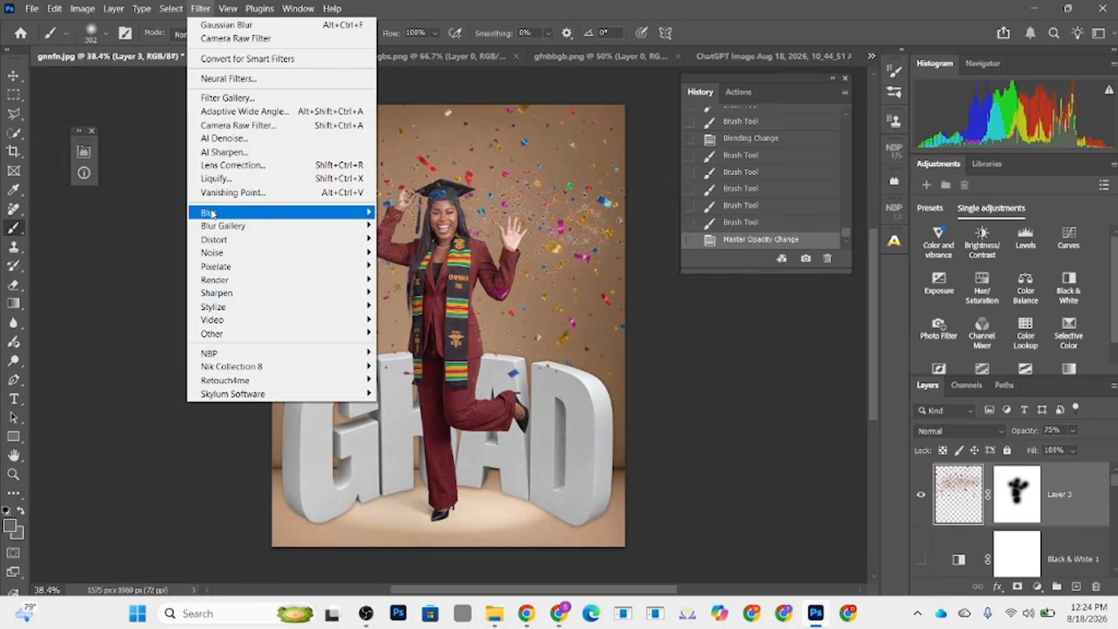
pyautogui.moveTo(222, 213)
pyautogui.click(430, 269)
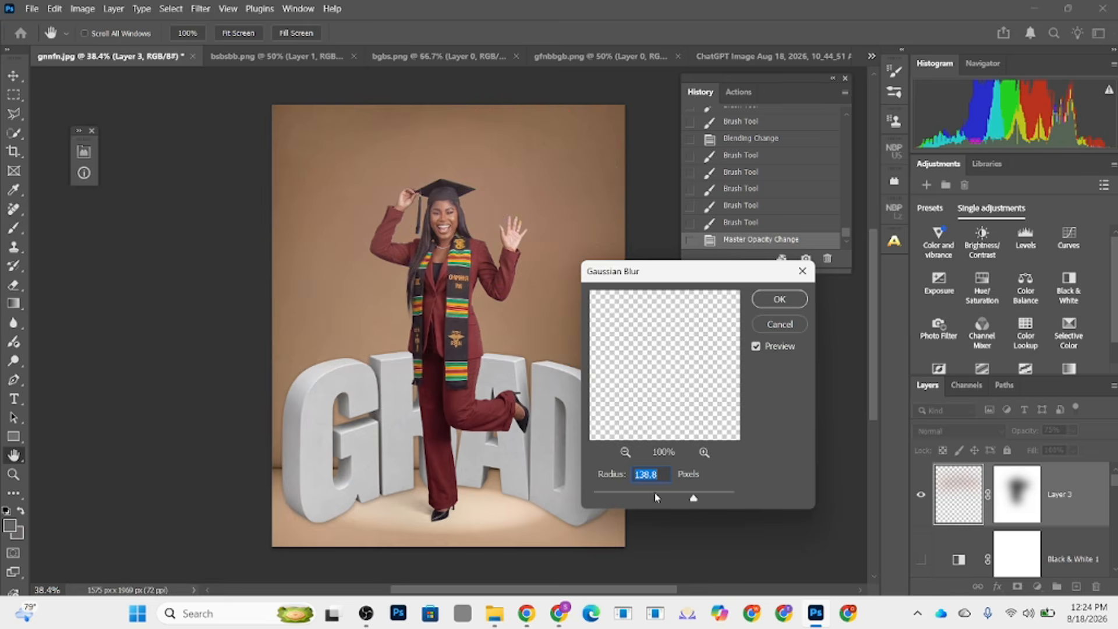
pyautogui.moveTo(656, 497); pyautogui.dragTo(621, 499)
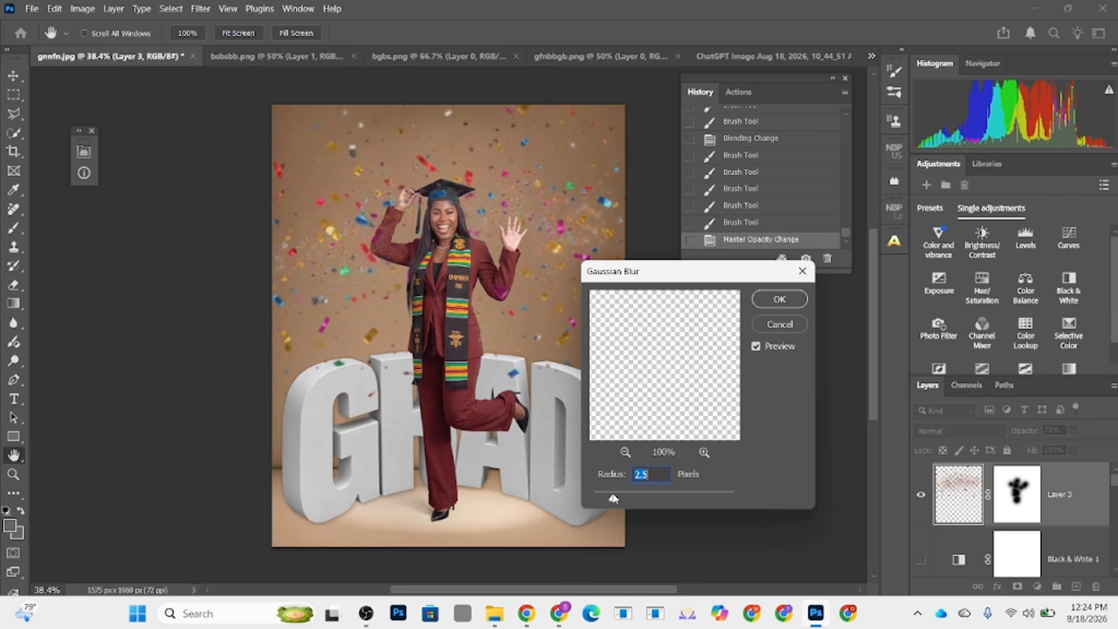
pyautogui.click(761, 301)
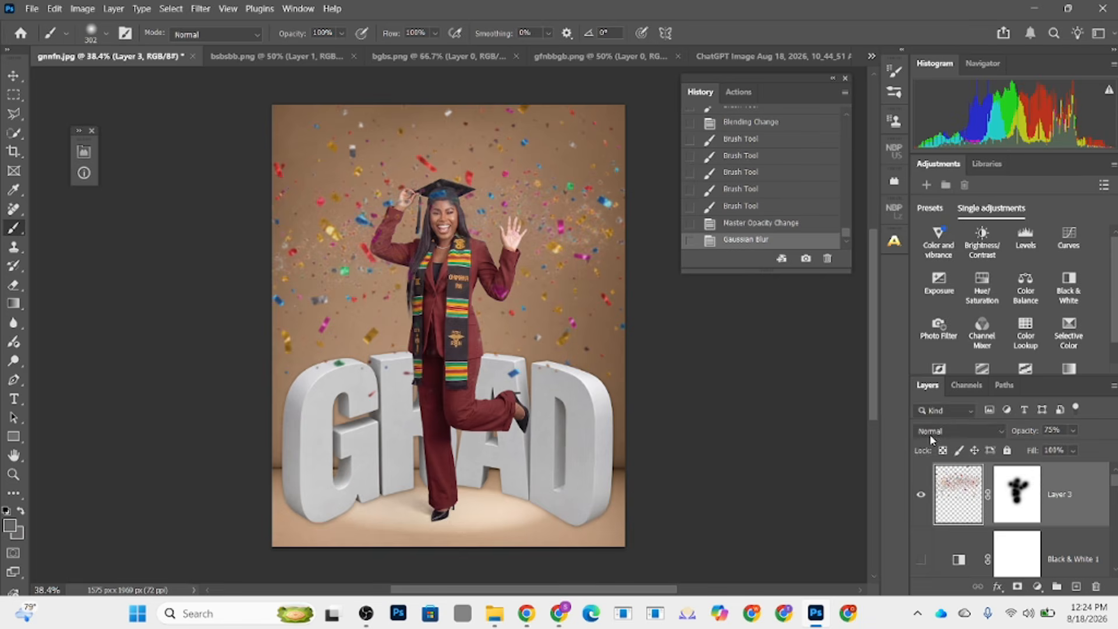
# Step: Set the confetti layer's blend mode to Overlay and reduce its fill to 82%
pyautogui.click(929, 432)
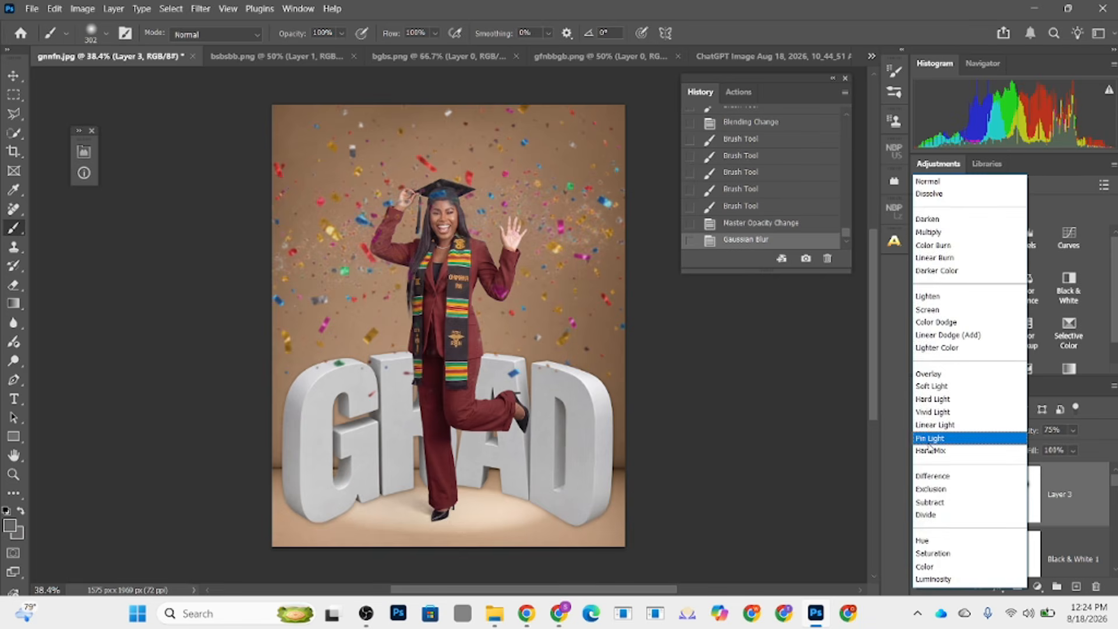
pyautogui.click(942, 375)
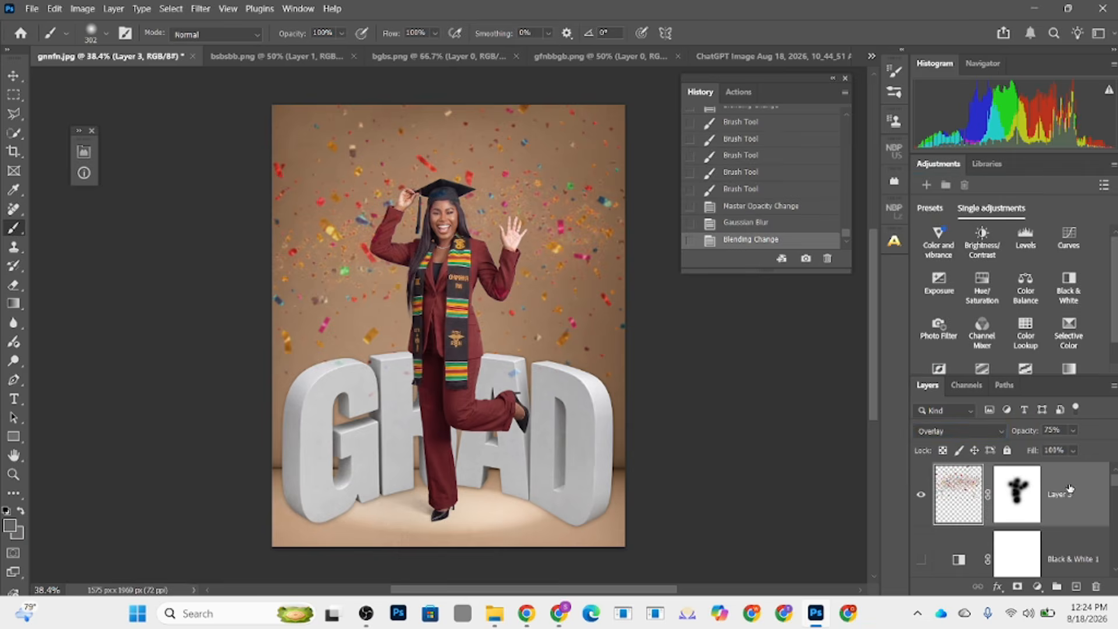
pyautogui.click(1073, 450)
pyautogui.click(1078, 468)
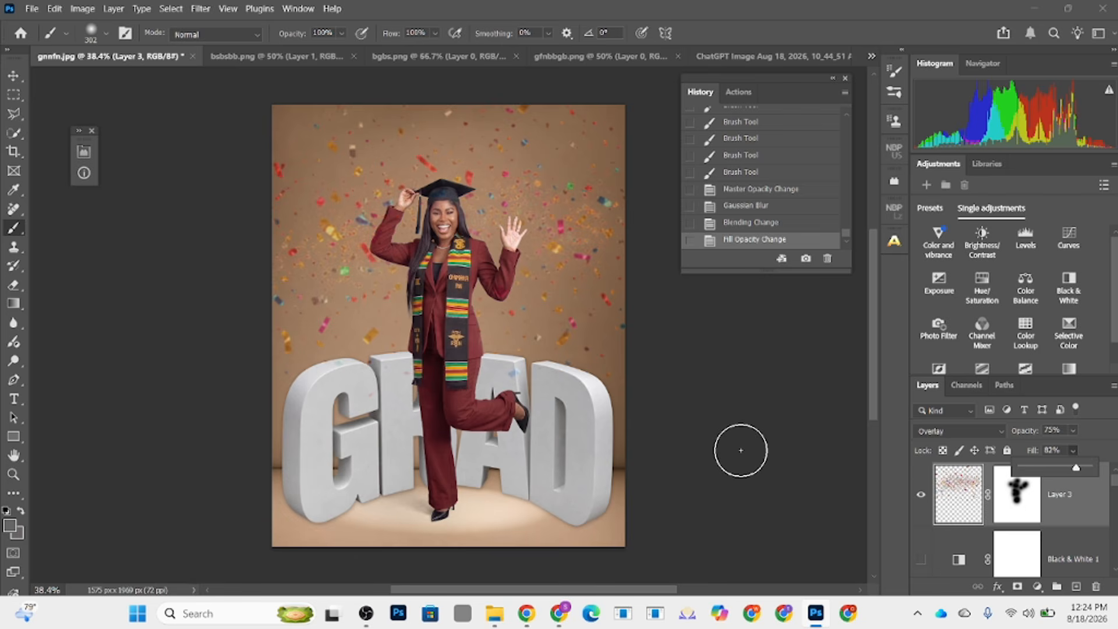
# Step: Add a Curves adjustment layer directly below the graduate cutout and brighten its midtones from input 91 to output 167
pyautogui.scroll(-2, 992, 499)
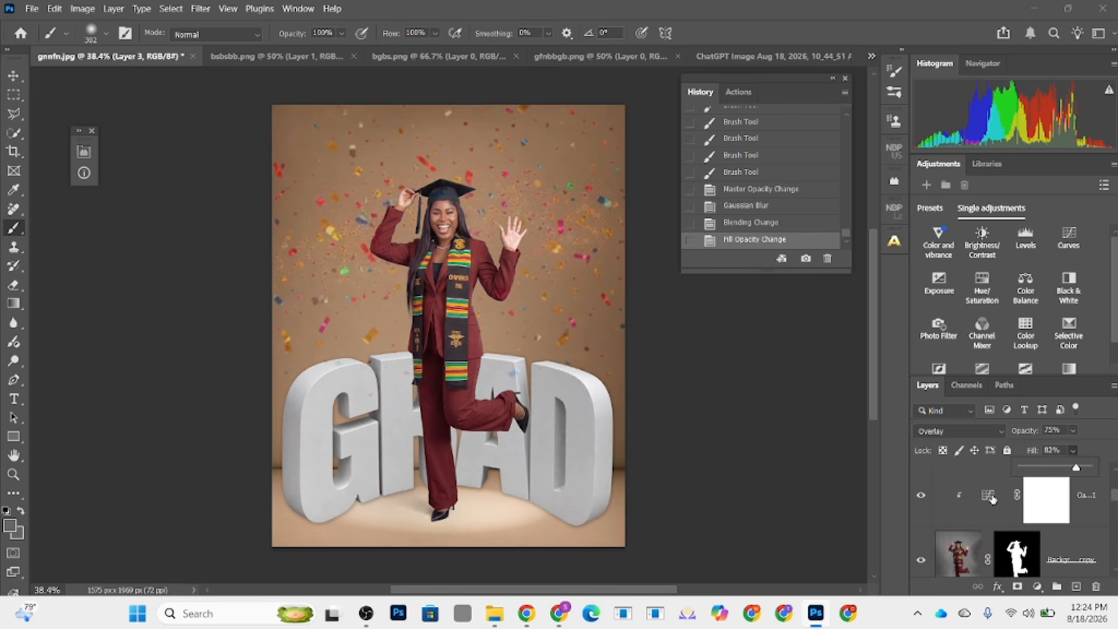
pyautogui.scroll(-3, 1006, 503)
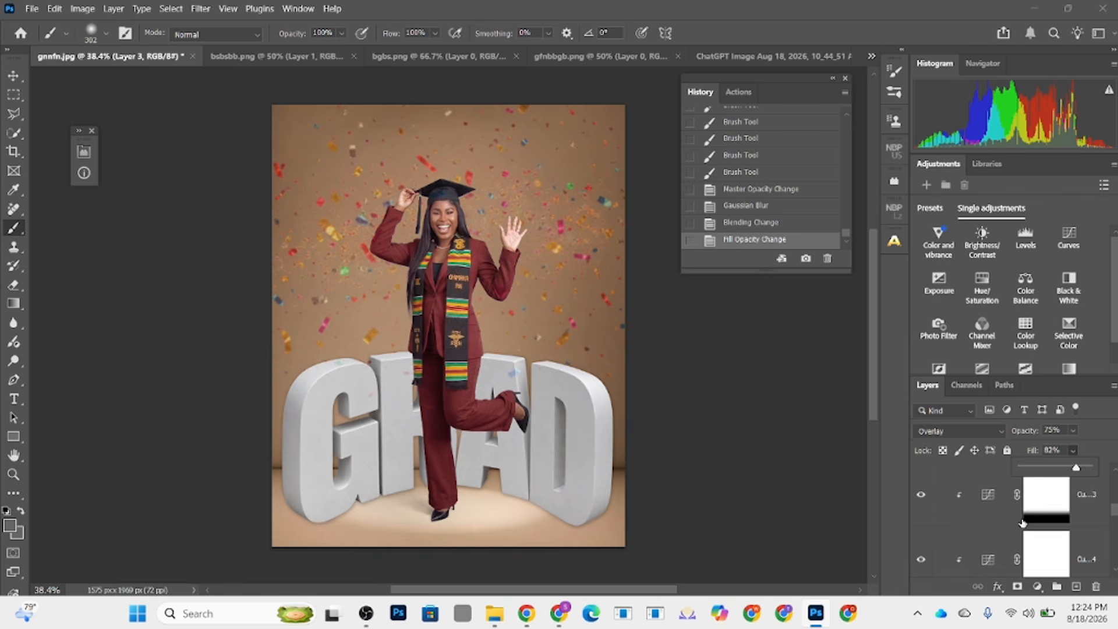
pyautogui.click(1090, 541)
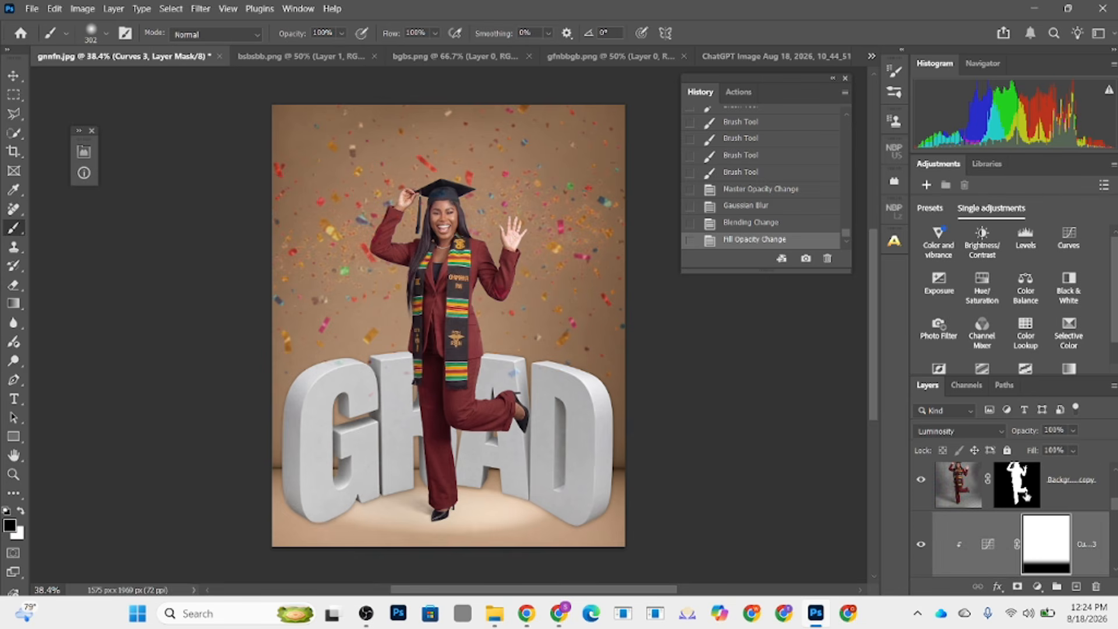
pyautogui.click(1037, 587)
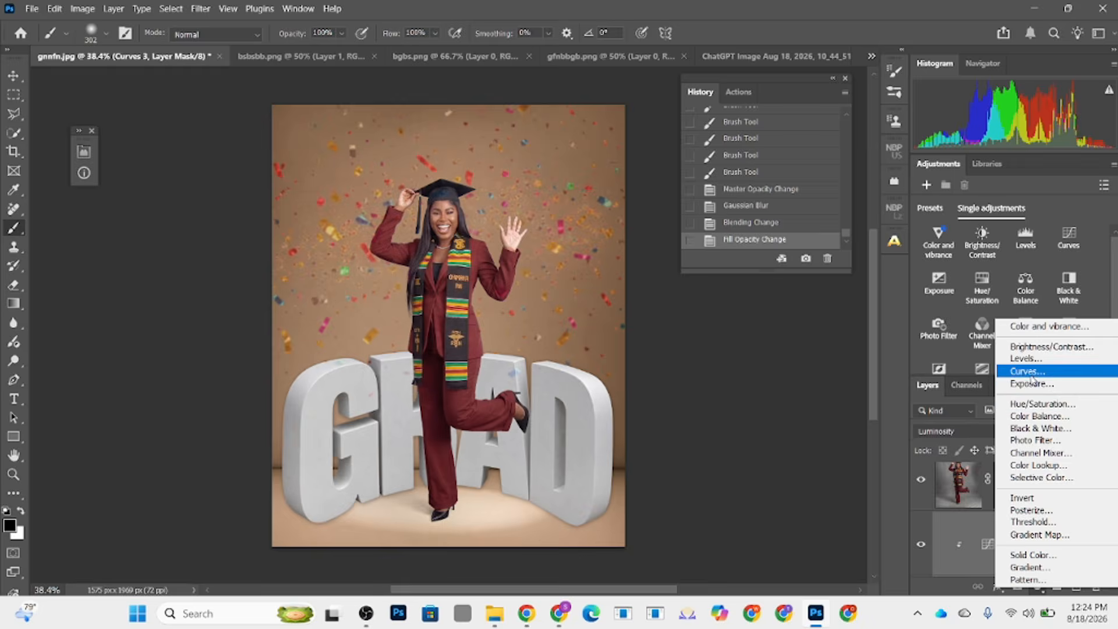
pyautogui.click(1013, 369)
pyautogui.moveTo(180, 282); pyautogui.dragTo(172, 269)
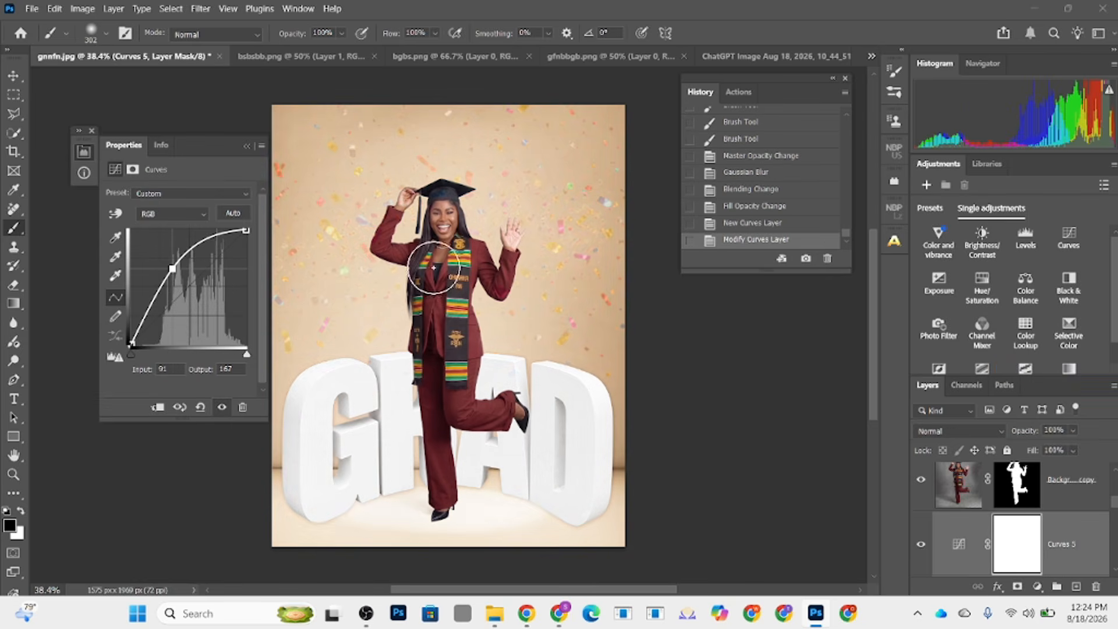
# Step: Enlarge the brush to 1265 px with a hard edge and invert the new Curves layer's mask to black
pyautogui.moveTo(434, 272)
pyautogui.mouseDown()
pyautogui.moveTo(478, 453)
pyautogui.moveTo(443, 261)
pyautogui.moveTo(495, 268)
pyautogui.moveTo(459, 282)
pyautogui.moveTo(483, 288)
pyautogui.mouseUp()
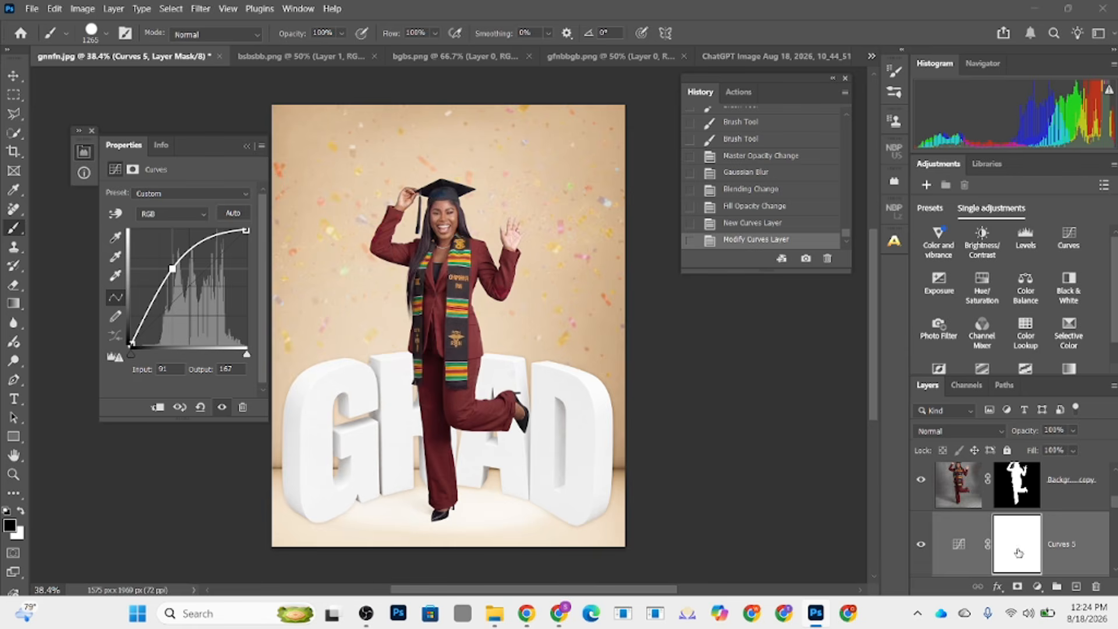
pyautogui.hotkey('ctrl', 'i')
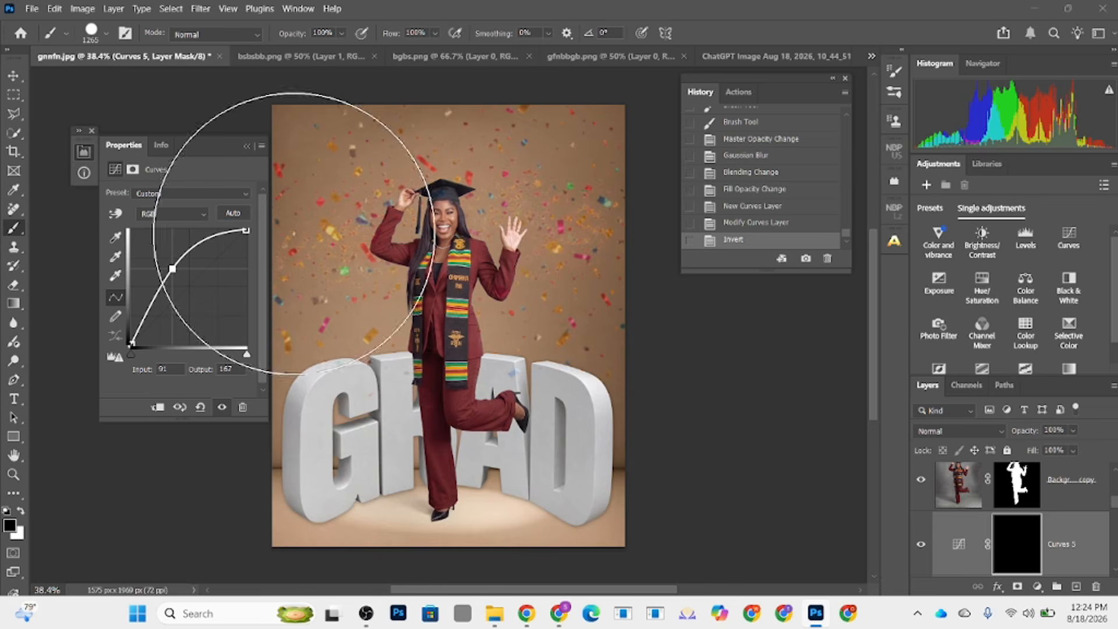
pyautogui.click(247, 146)
# Step: Try painting a hard-edged white circle behind the graduate on the Curves mask with the 1265 px brush, and undo it
pyautogui.click(106, 34)
pyautogui.scroll(-5, 124, 252)
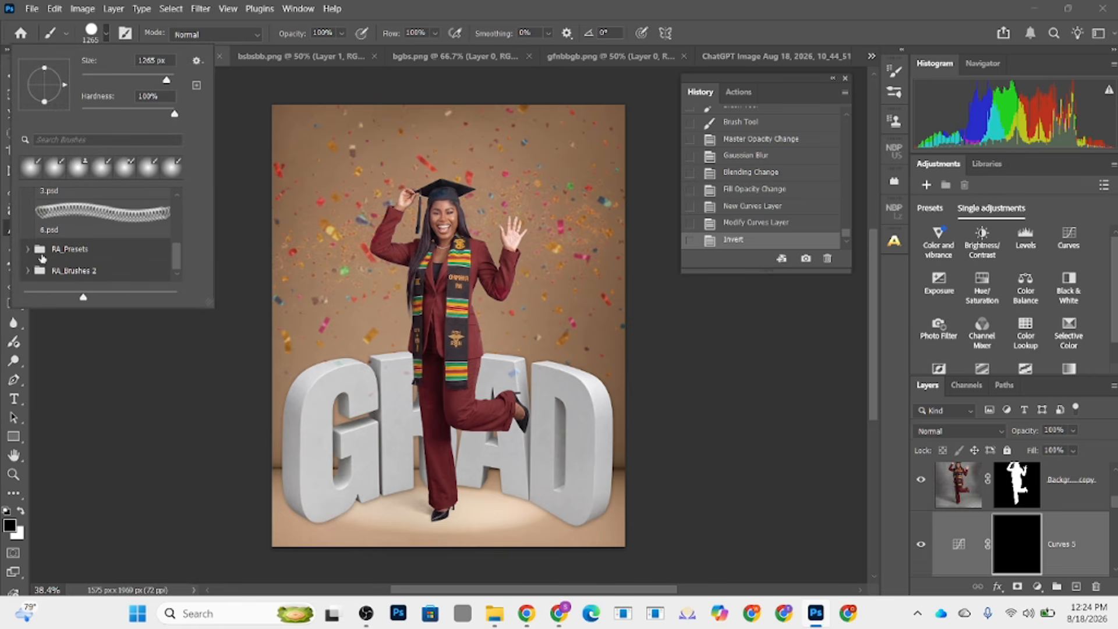
pyautogui.click(31, 271)
pyautogui.scroll(-4, 110, 262)
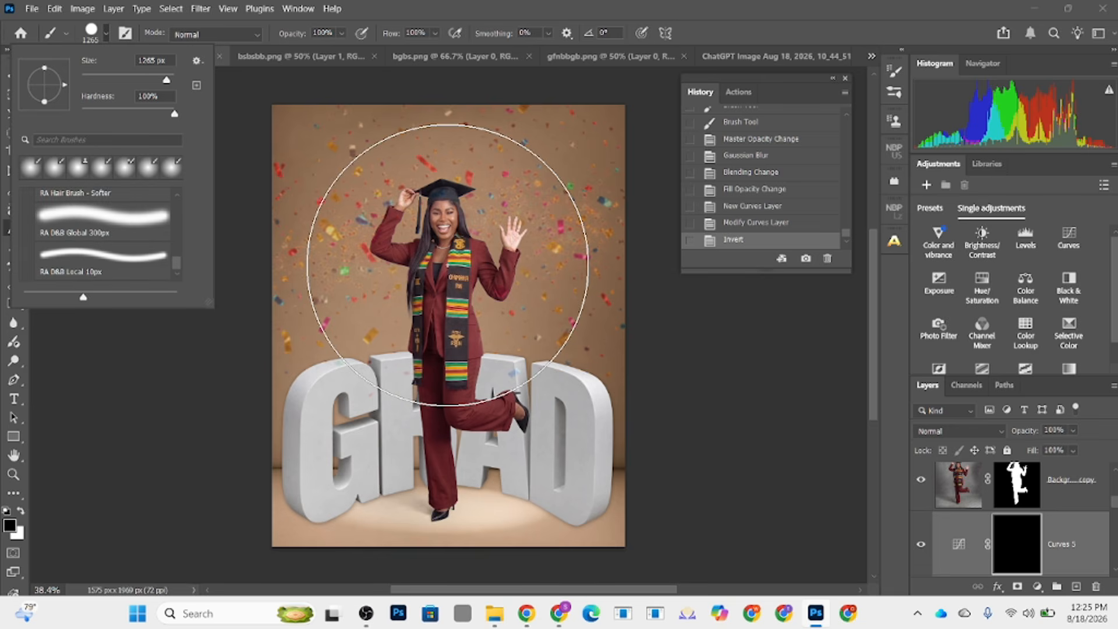
pyautogui.press('x')
pyautogui.moveTo(447, 265)
pyautogui.mouseDown()
pyautogui.moveTo(474, 312)
pyautogui.moveTo(404, 220)
pyautogui.moveTo(456, 279)
pyautogui.moveTo(451, 268)
pyautogui.mouseUp()
pyautogui.click(451, 268)
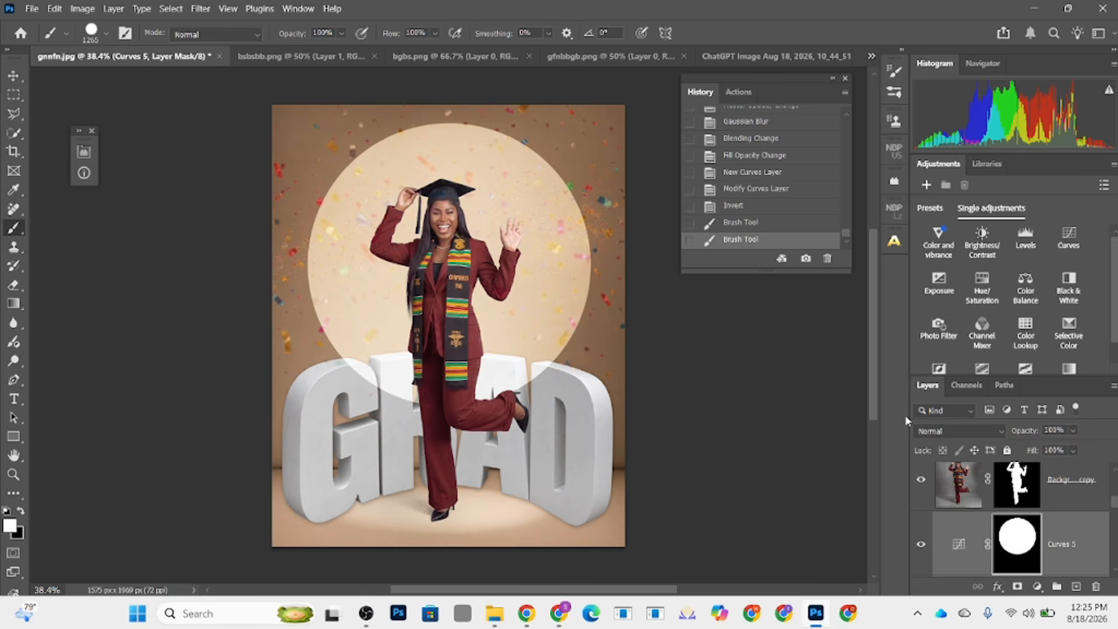
pyautogui.hotkey('ctrl', 'z')
# Step: Find smooth steel circular sculpture.jpg in the Downloads folder, open it in Photoshop as its own document, and resize the brush to 599 px
pyautogui.moveTo(493, 622)
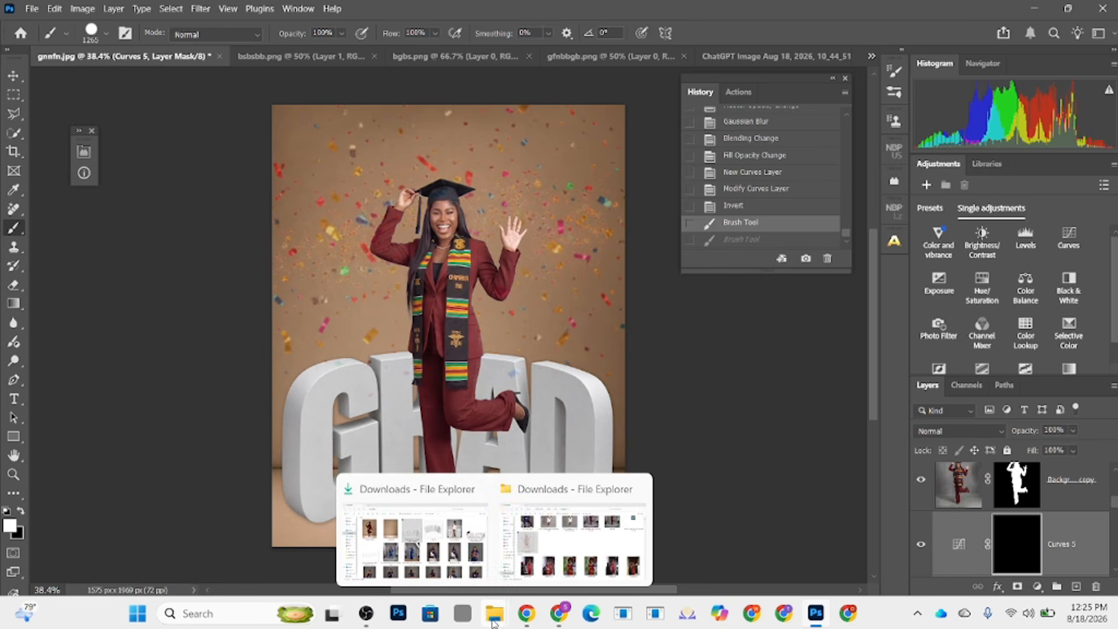
pyautogui.click(553, 542)
pyautogui.scroll(-3, 494, 429)
pyautogui.scroll(-15, 494, 429)
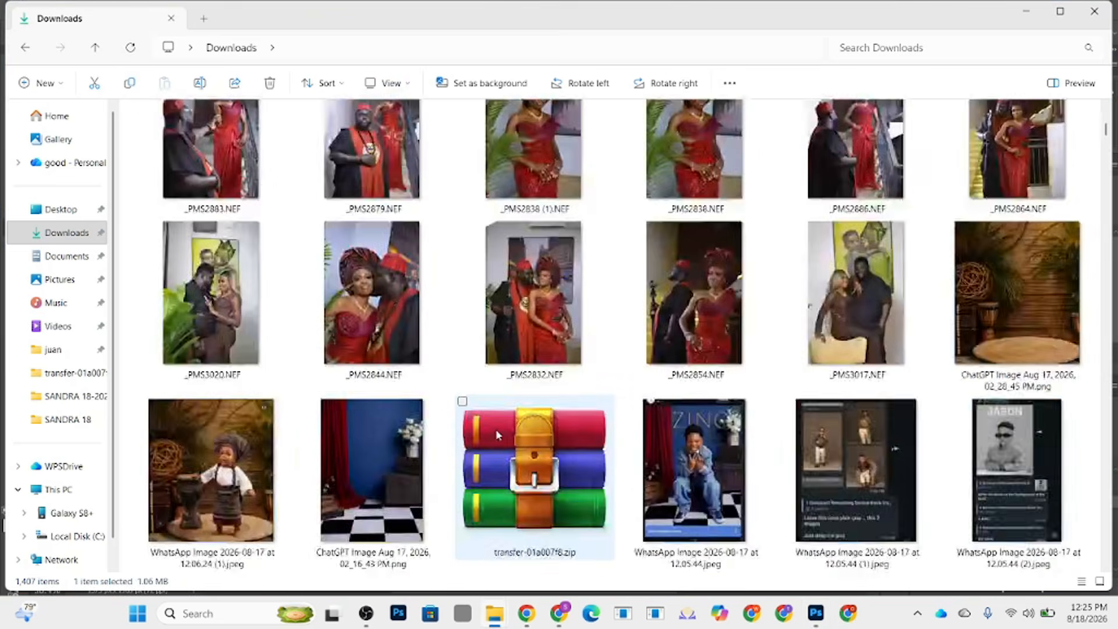
pyautogui.scroll(10, 719, 461)
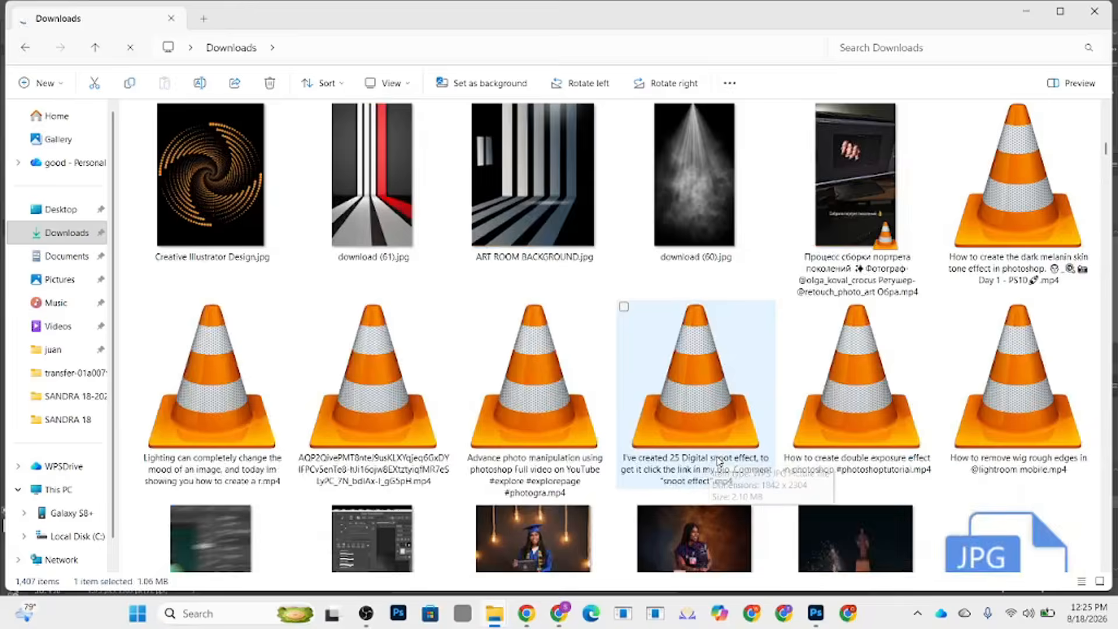
pyautogui.scroll(-1, 504, 419)
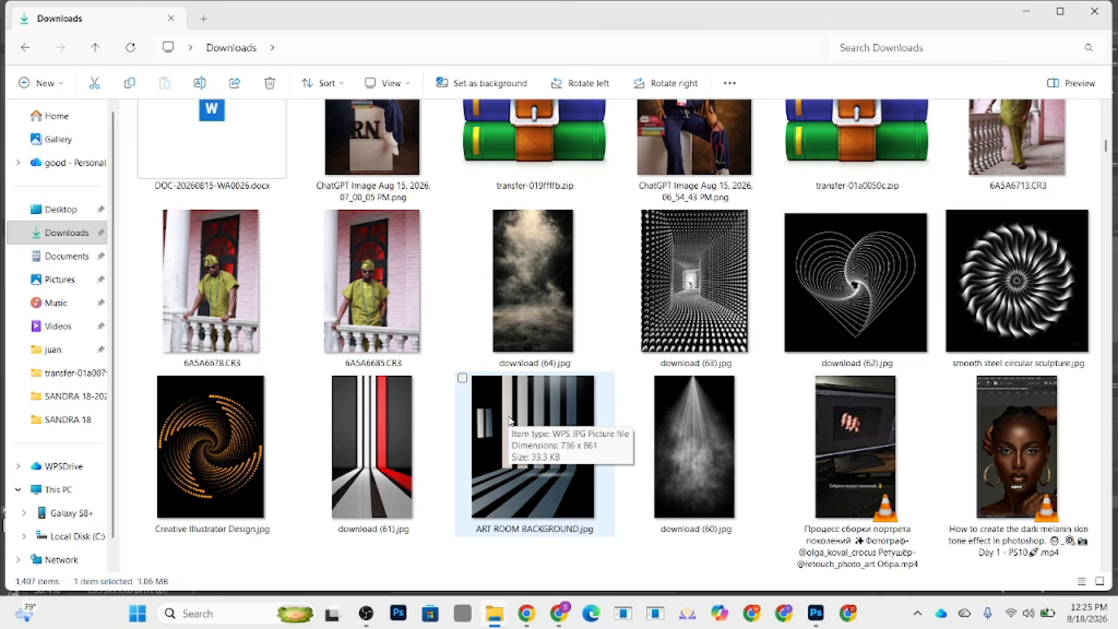
pyautogui.click(944, 220)
pyautogui.click(279, 461)
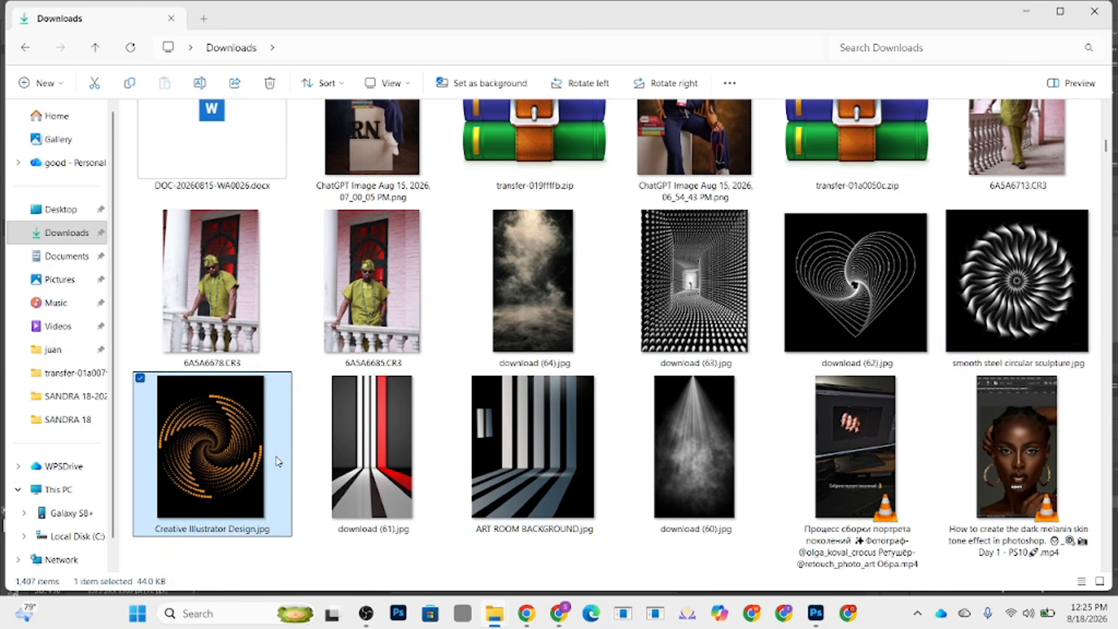
pyautogui.click(989, 280)
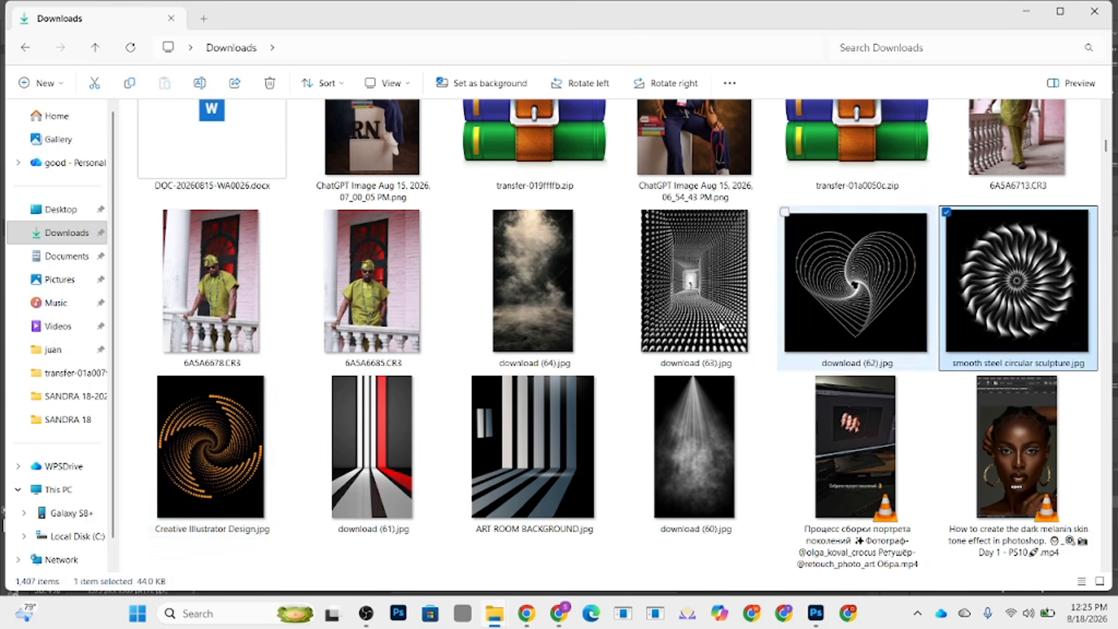
pyautogui.click(211, 430)
pyautogui.scroll(-2, 221, 431)
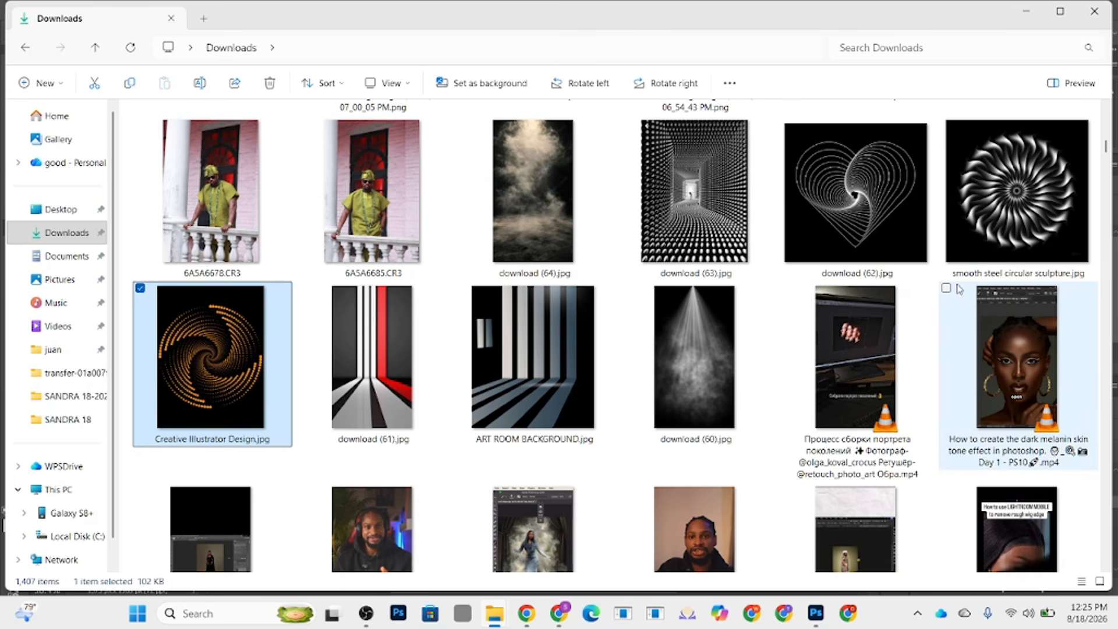
pyautogui.moveTo(982, 233)
pyautogui.mouseDown()
pyautogui.moveTo(640, 492)
pyautogui.moveTo(814, 599)
pyautogui.moveTo(1073, 481)
pyautogui.moveTo(1065, 486)
pyautogui.mouseUp()
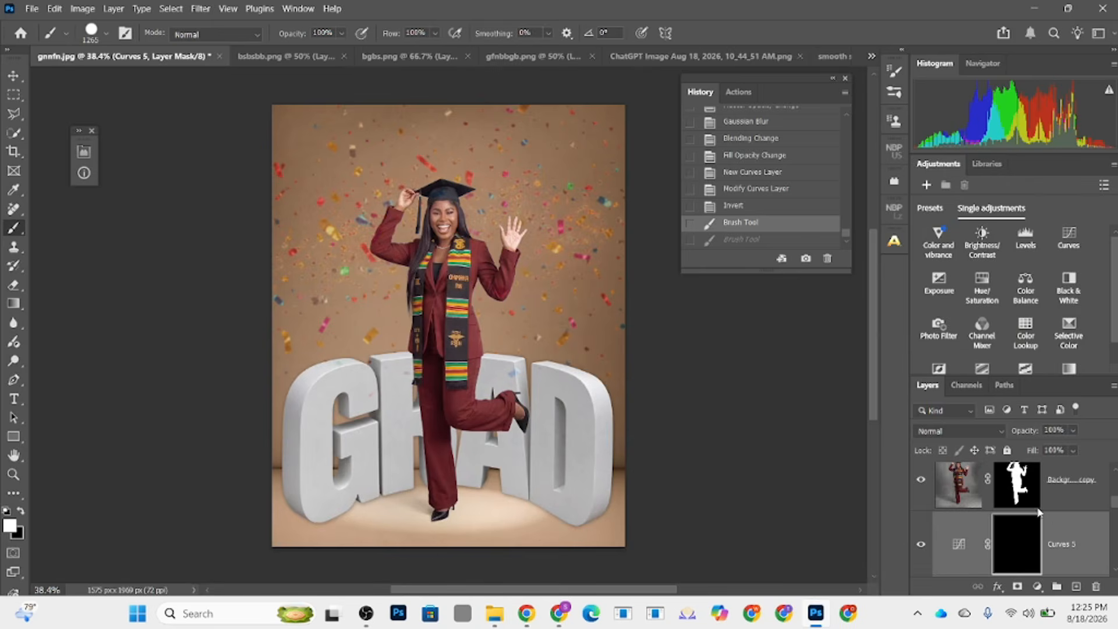
pyautogui.moveTo(486, 323)
pyautogui.keyDown('alt'); pyautogui.mouseDown()
pyautogui.moveTo(246, 300)
pyautogui.moveTo(497, 316)
pyautogui.mouseUp(); pyautogui.keyUp('alt')
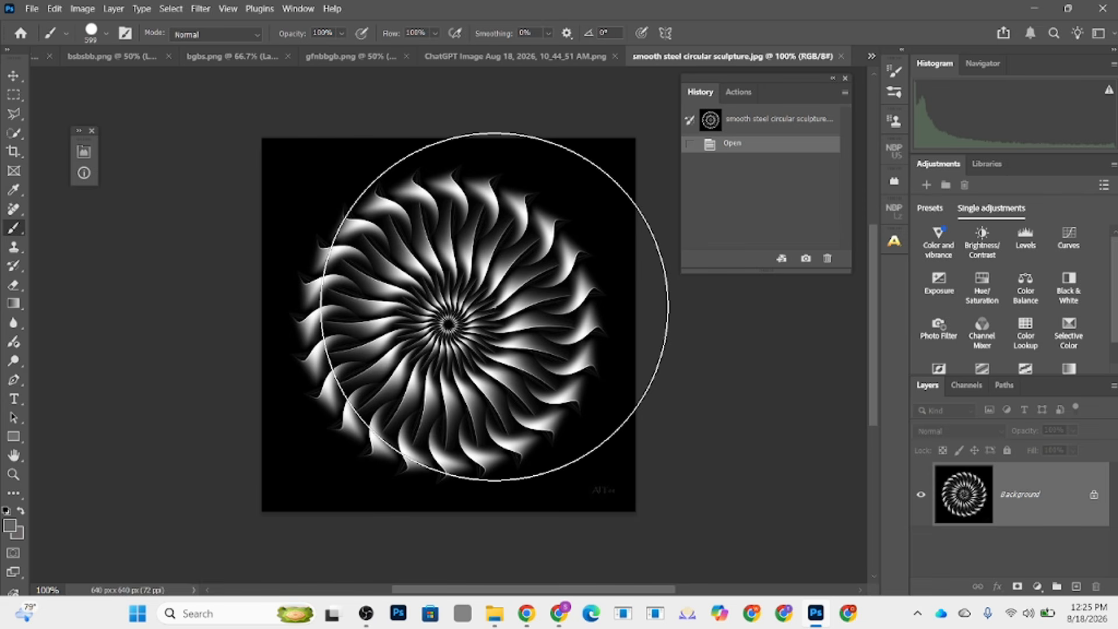
# Step: Invert the sculpture image and apply Levels with black input 81, midtone 0.83 and white input 249
pyautogui.hotkey('ctrl', 'i')
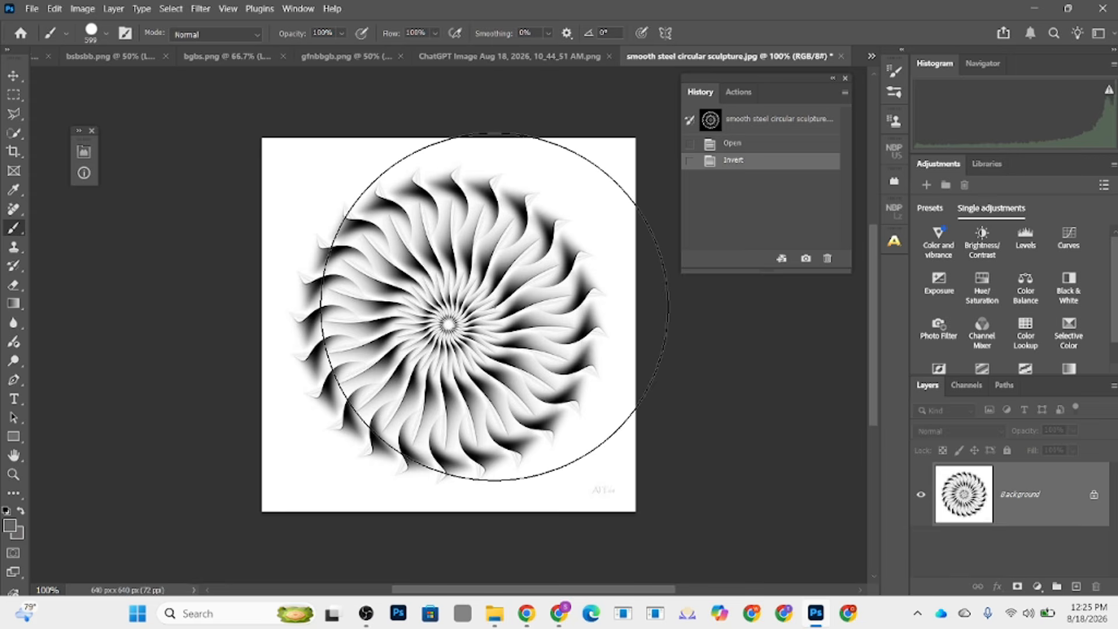
pyautogui.hotkey('ctrl', 'l')
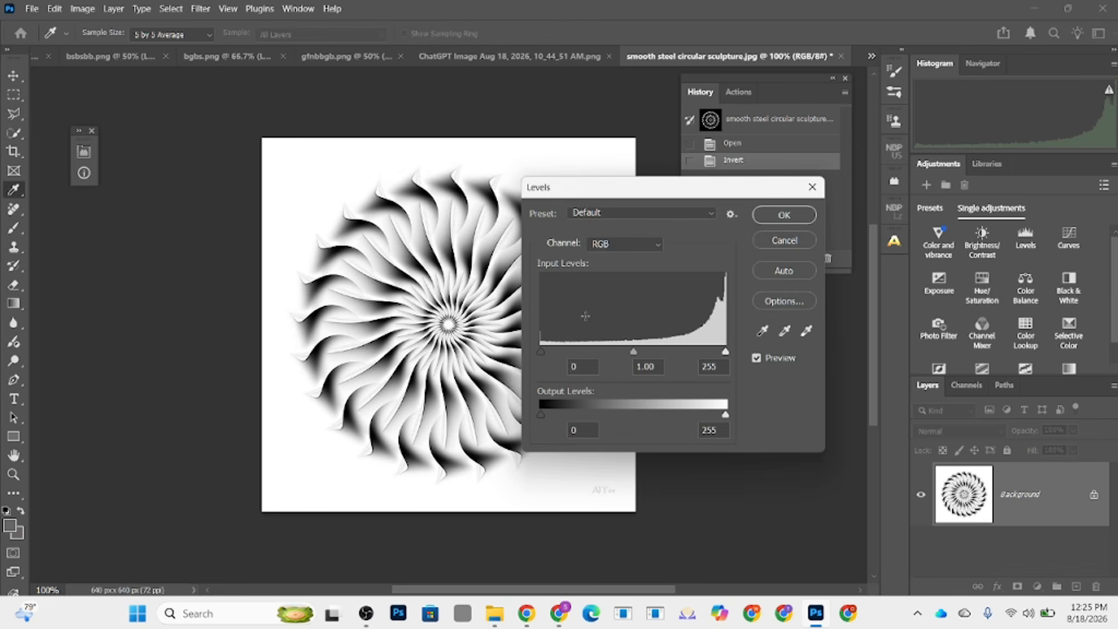
pyautogui.moveTo(639, 353); pyautogui.dragTo(669, 352)
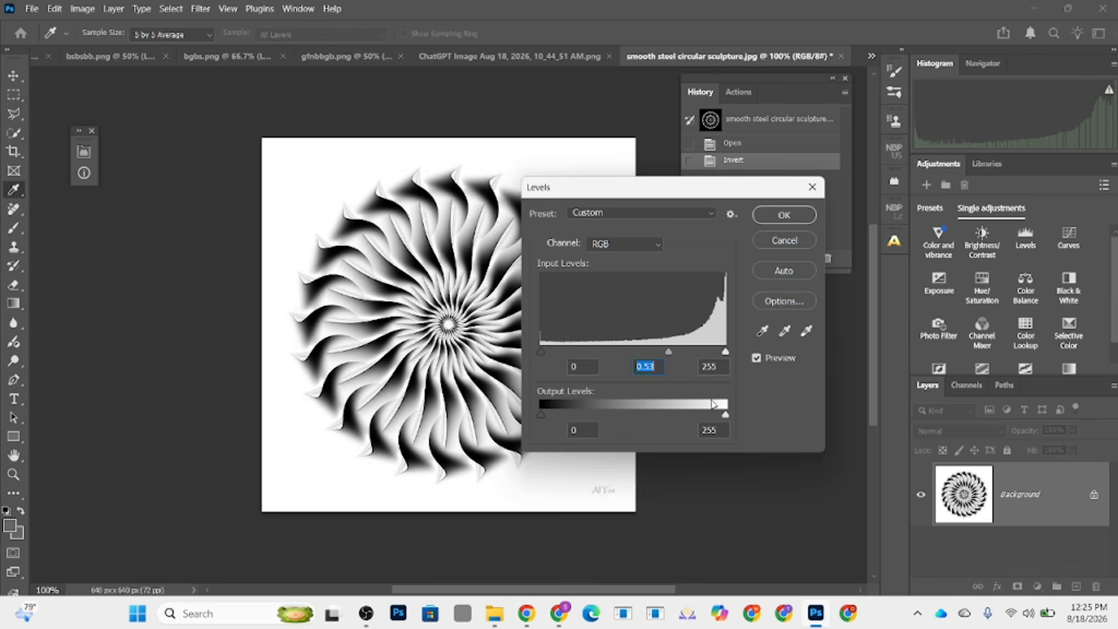
pyautogui.click(706, 430)
pyautogui.moveTo(545, 354); pyautogui.dragTo(562, 353)
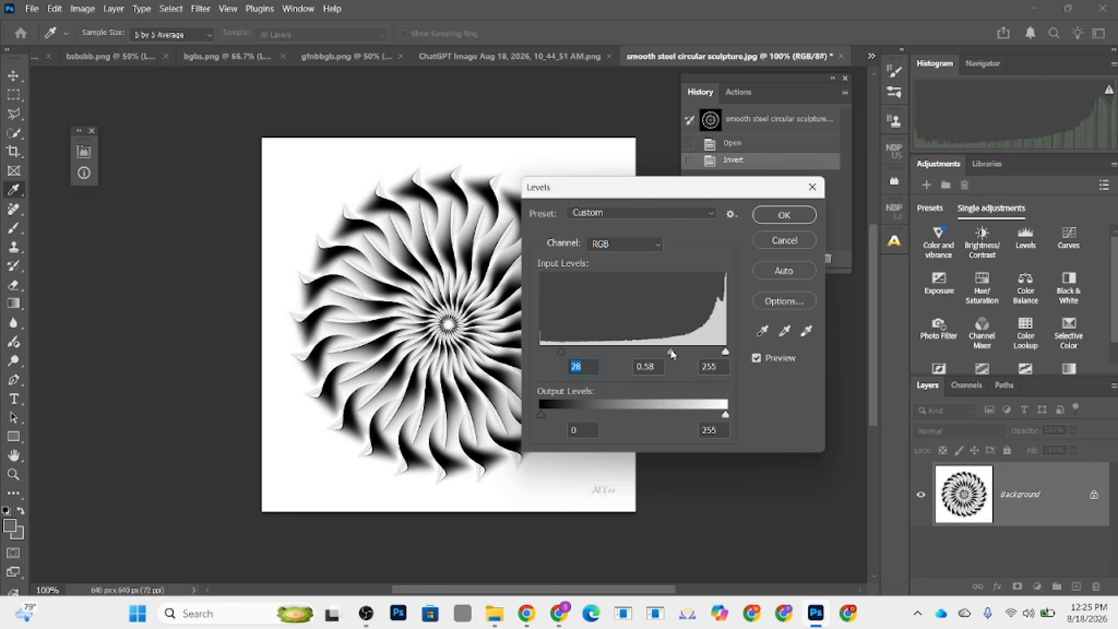
pyautogui.moveTo(674, 352)
pyautogui.mouseDown()
pyautogui.moveTo(722, 352)
pyautogui.moveTo(637, 350)
pyautogui.moveTo(664, 352)
pyautogui.moveTo(652, 356)
pyautogui.mouseUp()
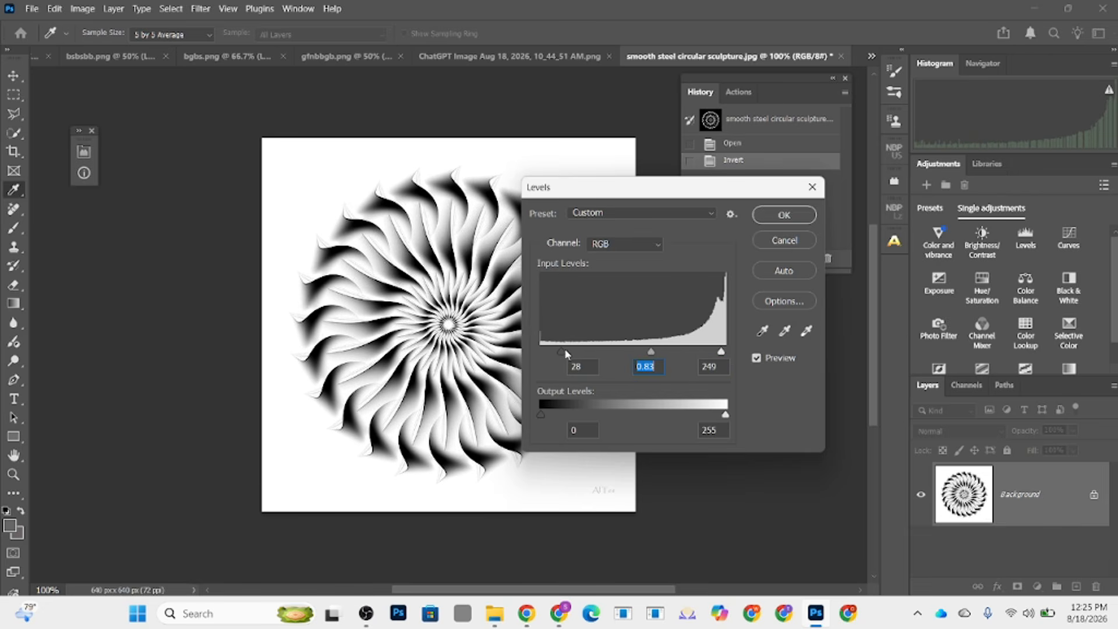
pyautogui.moveTo(566, 354); pyautogui.dragTo(602, 359)
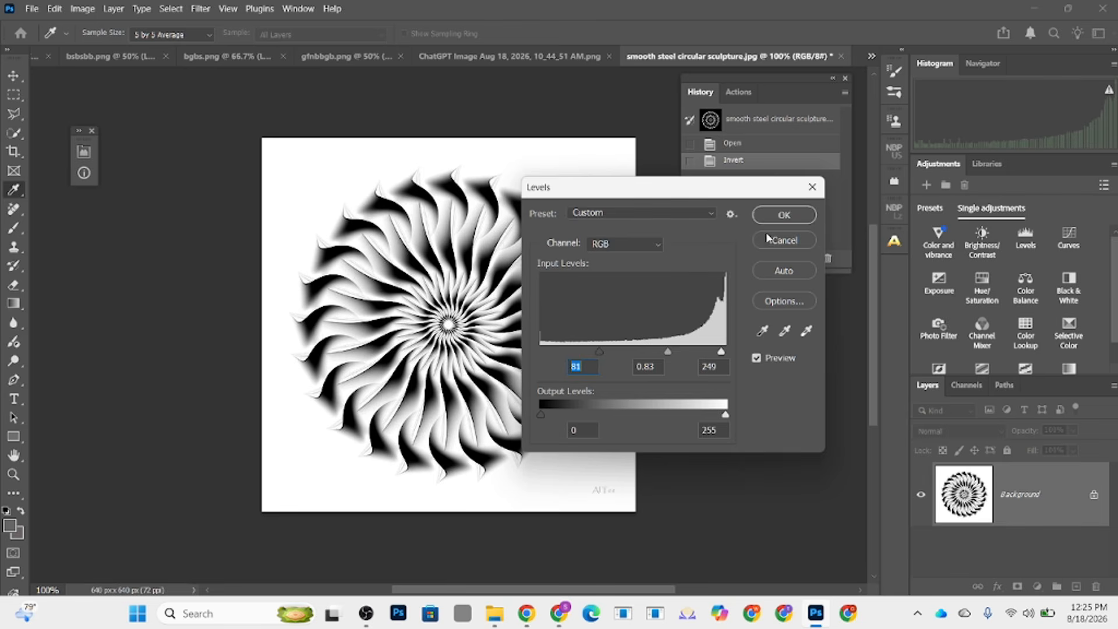
pyautogui.click(780, 214)
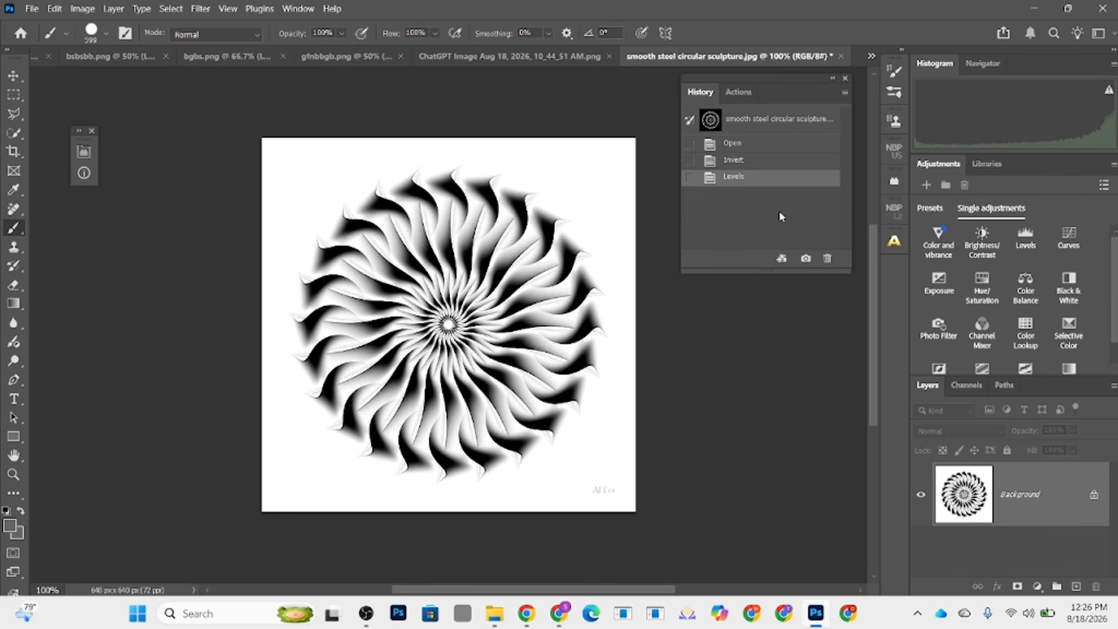
# Step: Define the inverted sculpture image as a brush preset named snooth 1
pyautogui.click(55, 9)
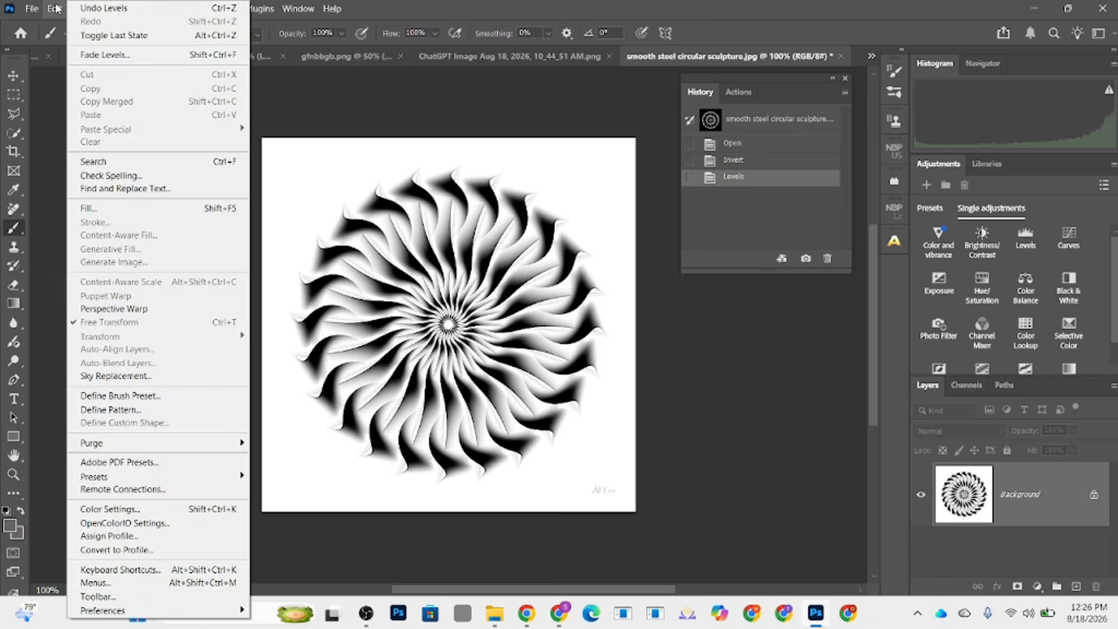
pyautogui.click(137, 396)
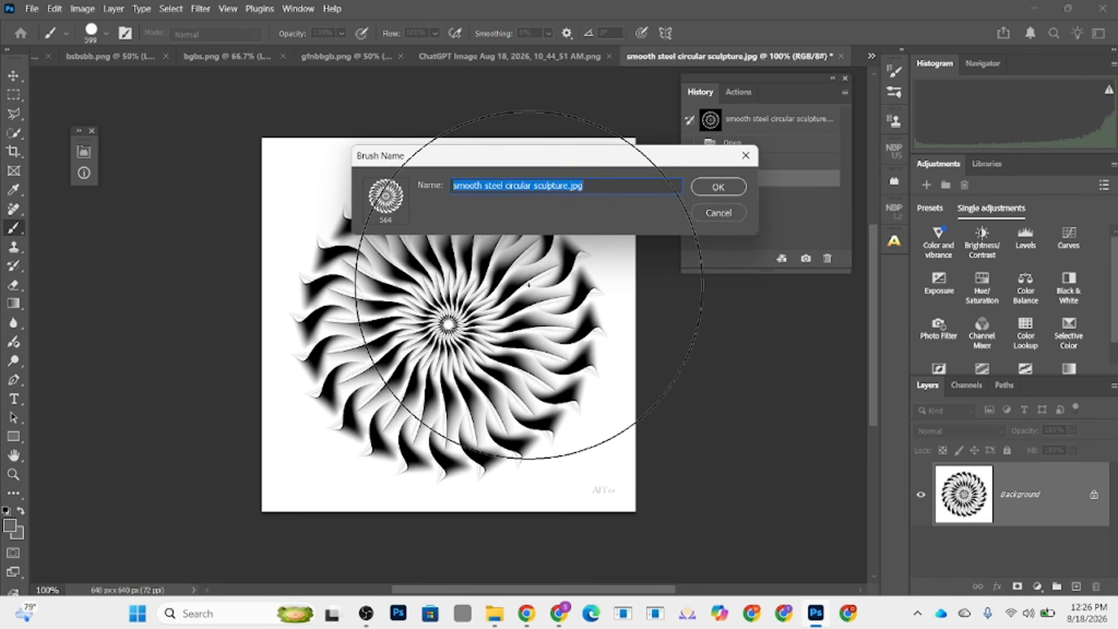
pyautogui.write('sno')
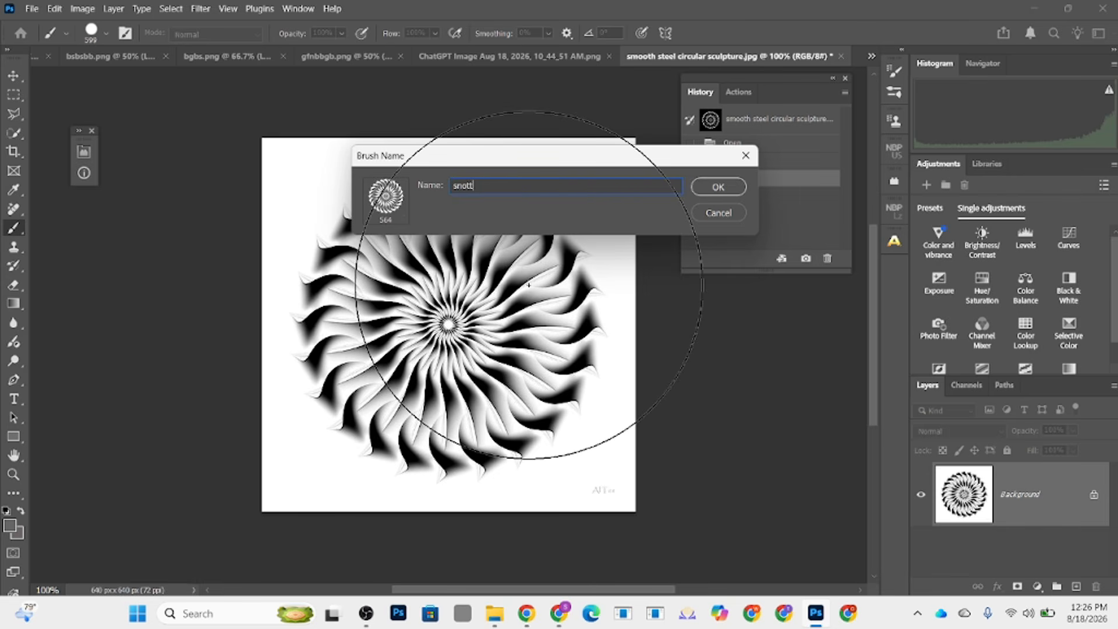
pyautogui.write('oth')
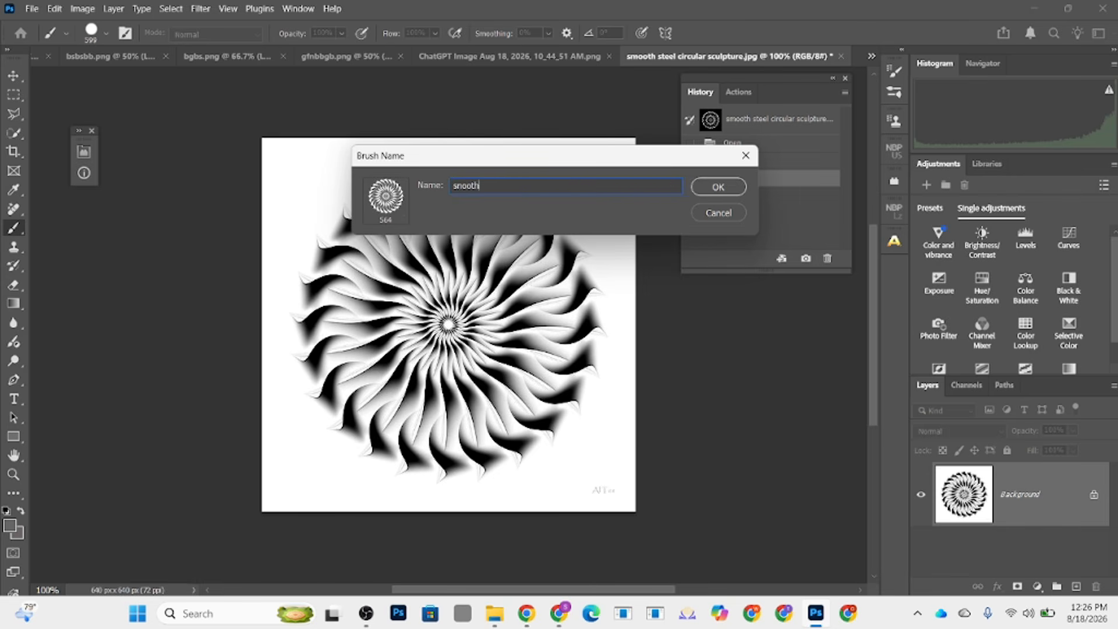
pyautogui.write(' 1')
pyautogui.click(718, 186)
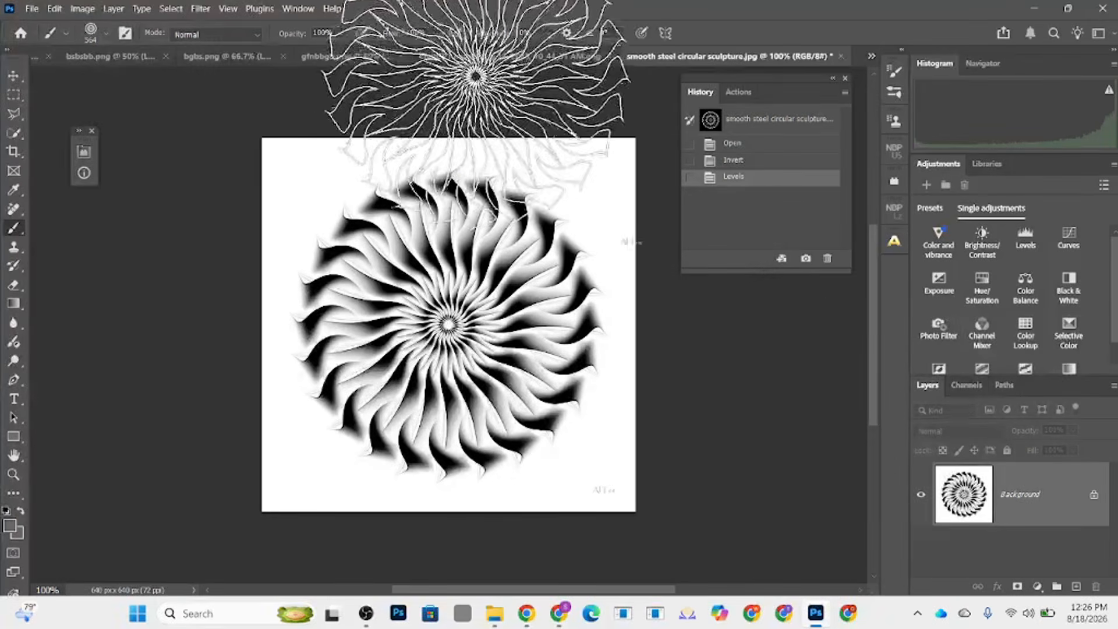
# Step: Return to the gnnfn.jpg document and enlarge the sculpture brush to 1351 px
pyautogui.click(94, 60)
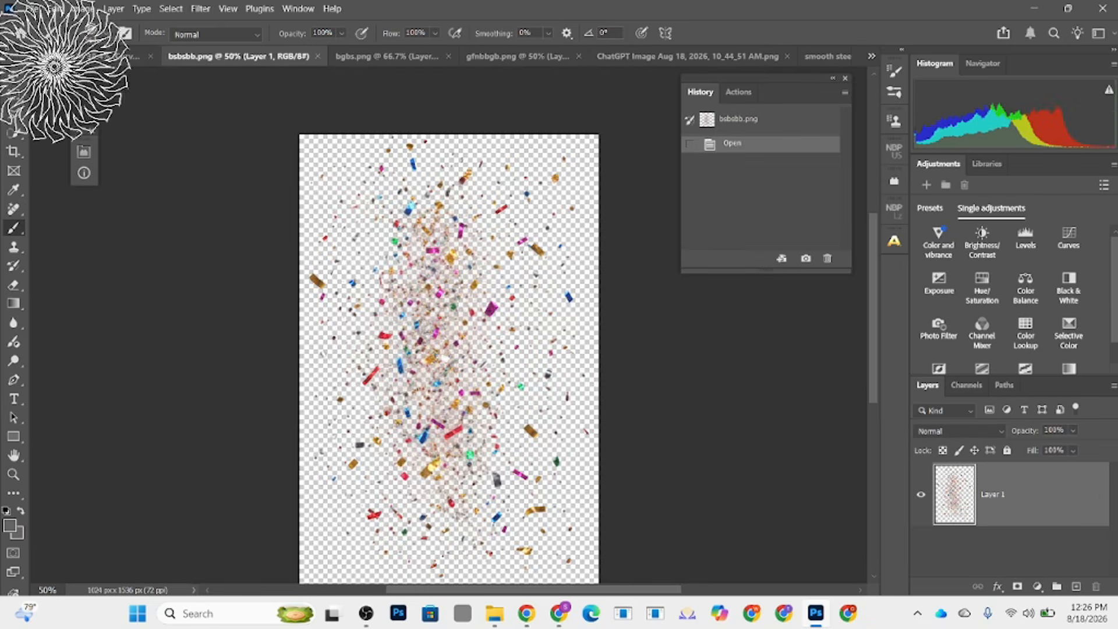
pyautogui.click(92, 61)
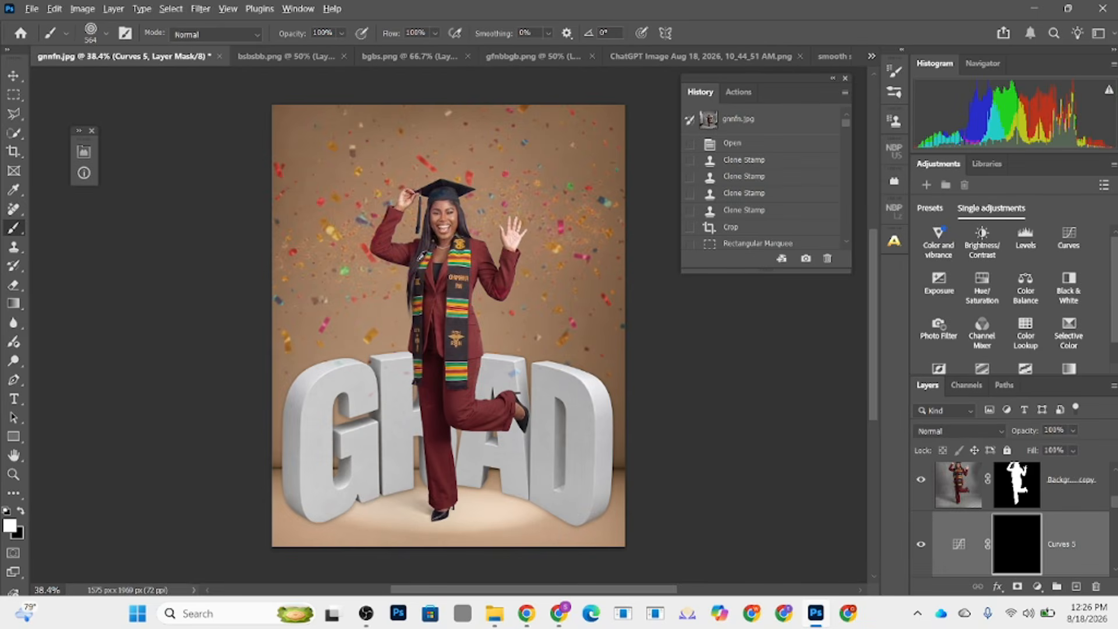
pyautogui.press(']')
pyautogui.press(']')
pyautogui.press(']')
pyautogui.press(']')
pyautogui.press(']')
pyautogui.press(']')
pyautogui.press(']')
pyautogui.press(']')
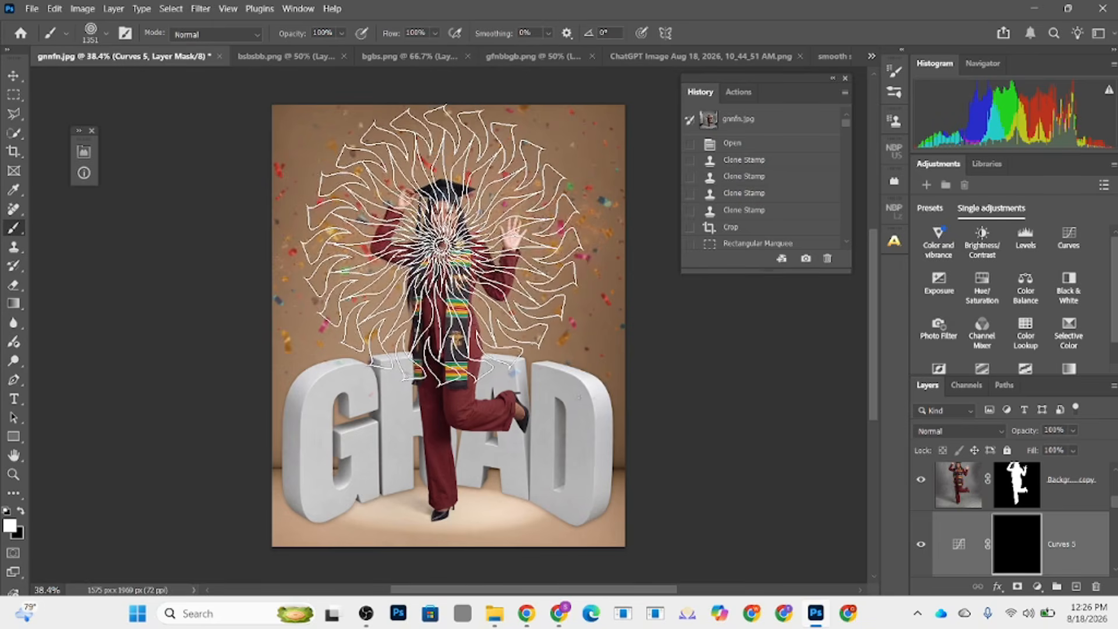
# Step: Stamp the sculpture pattern in white on the Curves 5 mask, centred behind the graduate, and compare with the layer hidden and shown
pyautogui.click(441, 241)
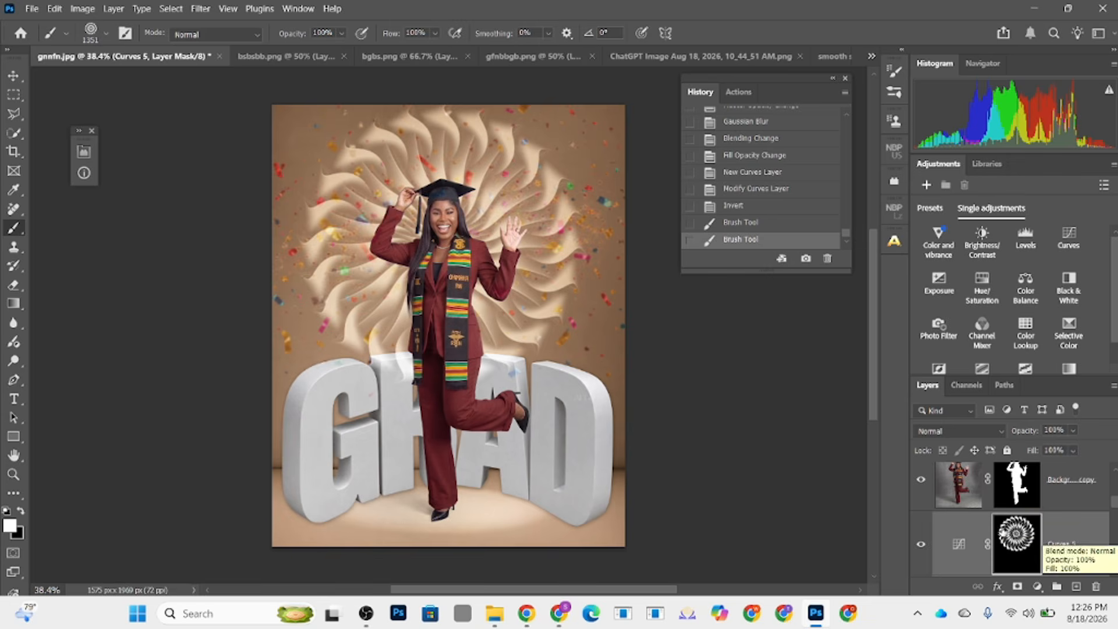
pyautogui.click(921, 544)
pyautogui.click(922, 544)
pyautogui.click(923, 545)
pyautogui.click(923, 545)
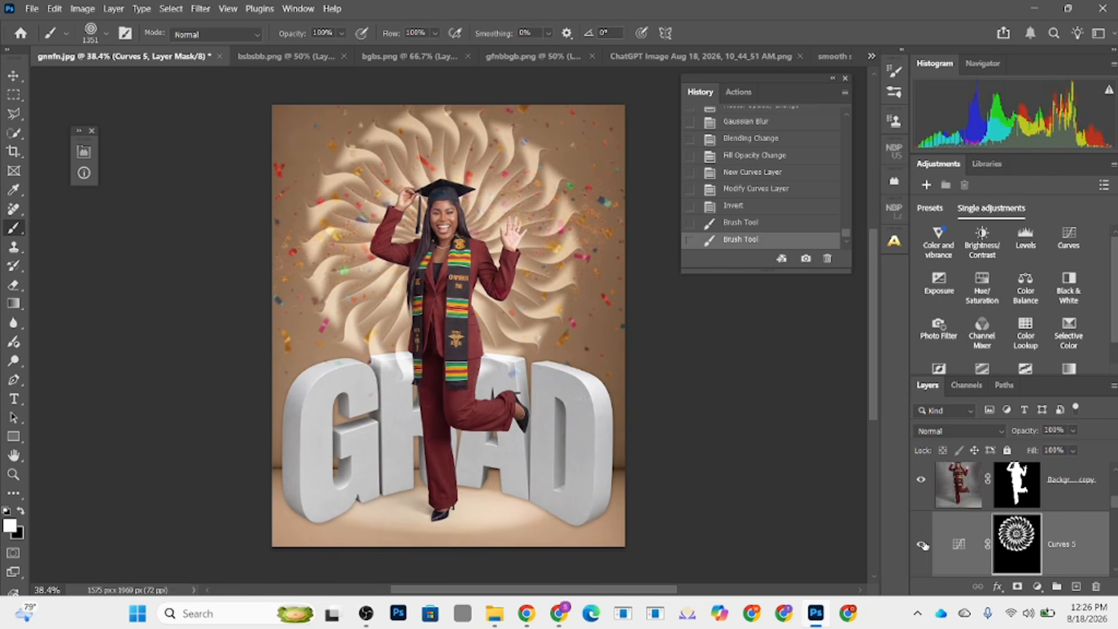
# Step: Move the Curves 5 layer beneath the 3D letters and confetti, directly above Curves 2
pyautogui.moveTo(1113, 502); pyautogui.dragTo(1087, 572)
pyautogui.moveTo(1081, 489); pyautogui.dragTo(1076, 524)
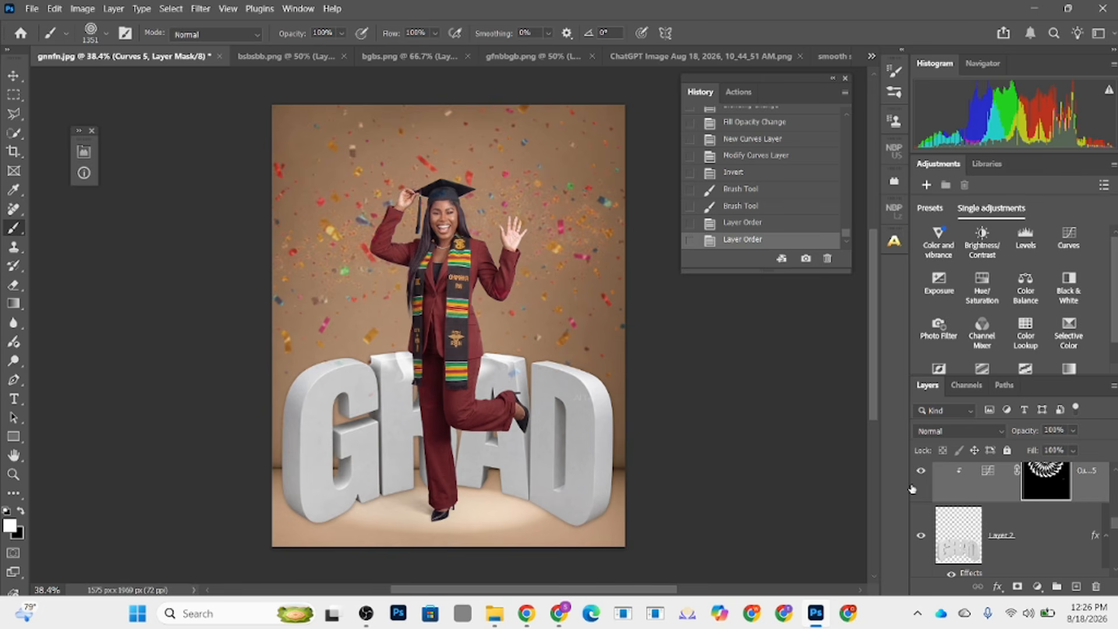
pyautogui.moveTo(1080, 476); pyautogui.dragTo(1068, 556)
pyautogui.scroll(-1, 1056, 507)
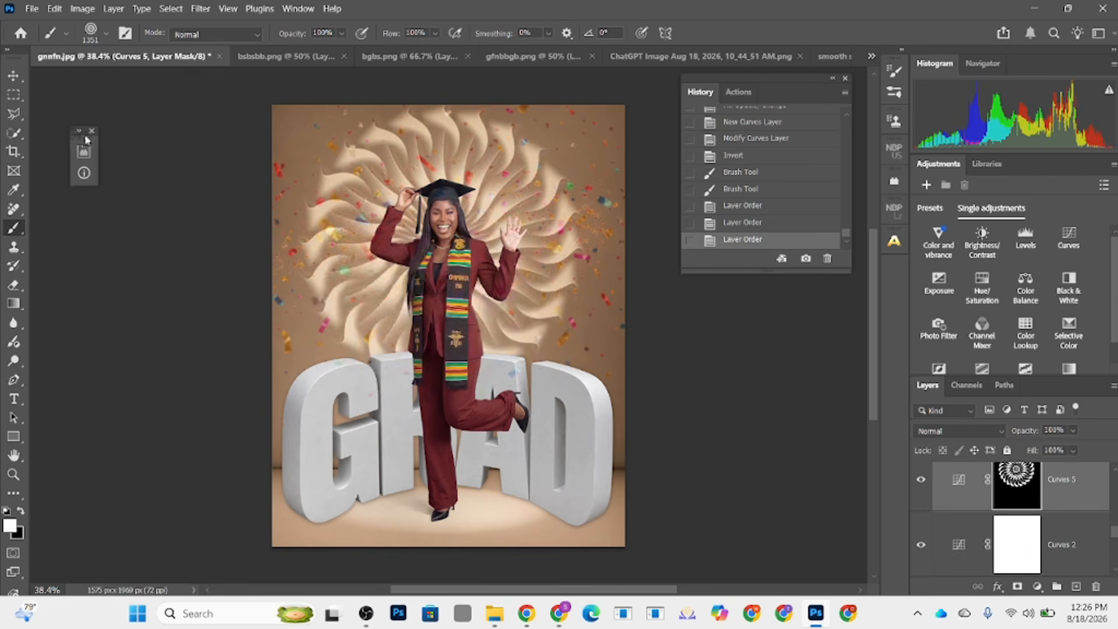
# Step: Reposition the circular pattern behind the graduate and scale it up to 110.55%
pyautogui.click(14, 76)
pyautogui.moveTo(513, 205); pyautogui.dragTo(524, 222)
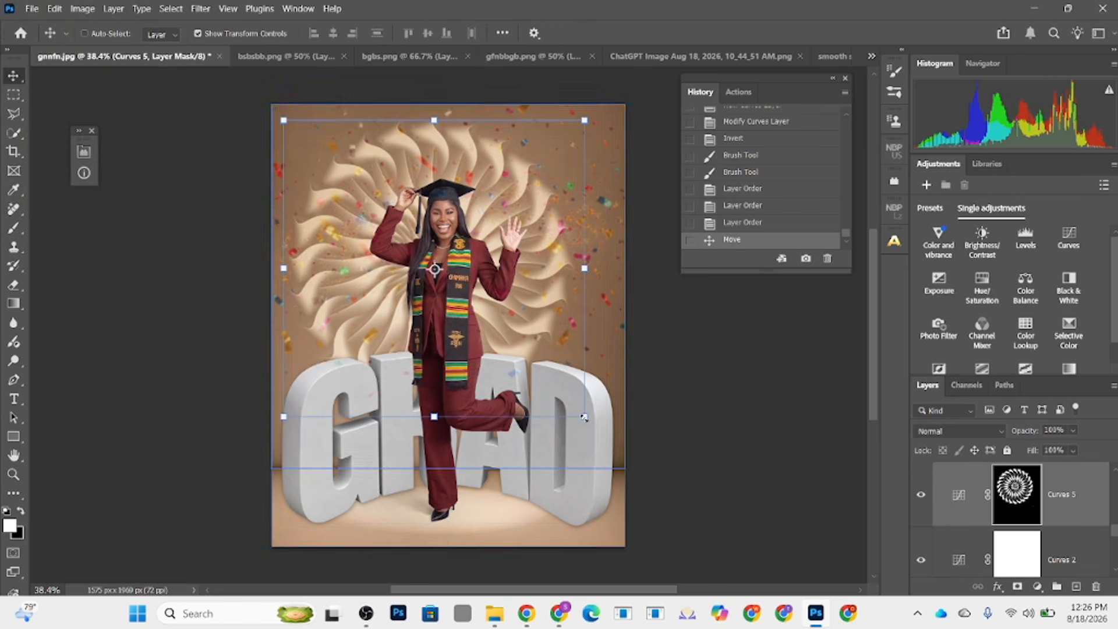
pyautogui.moveTo(582, 417); pyautogui.dragTo(601, 430)
pyautogui.moveTo(565, 340); pyautogui.dragTo(563, 338)
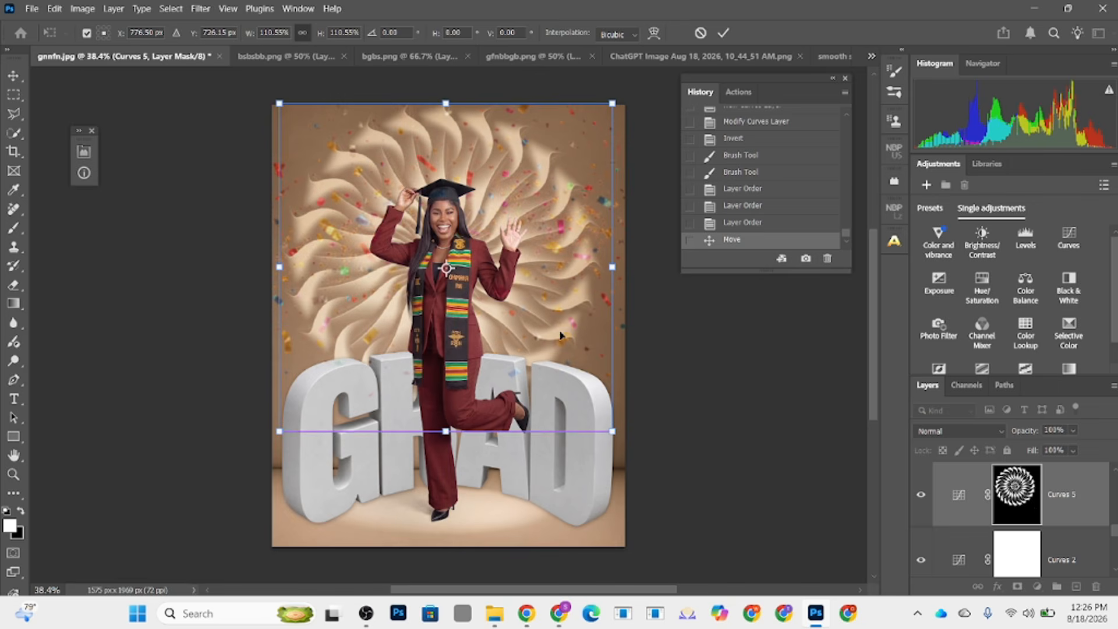
pyautogui.click(949, 501)
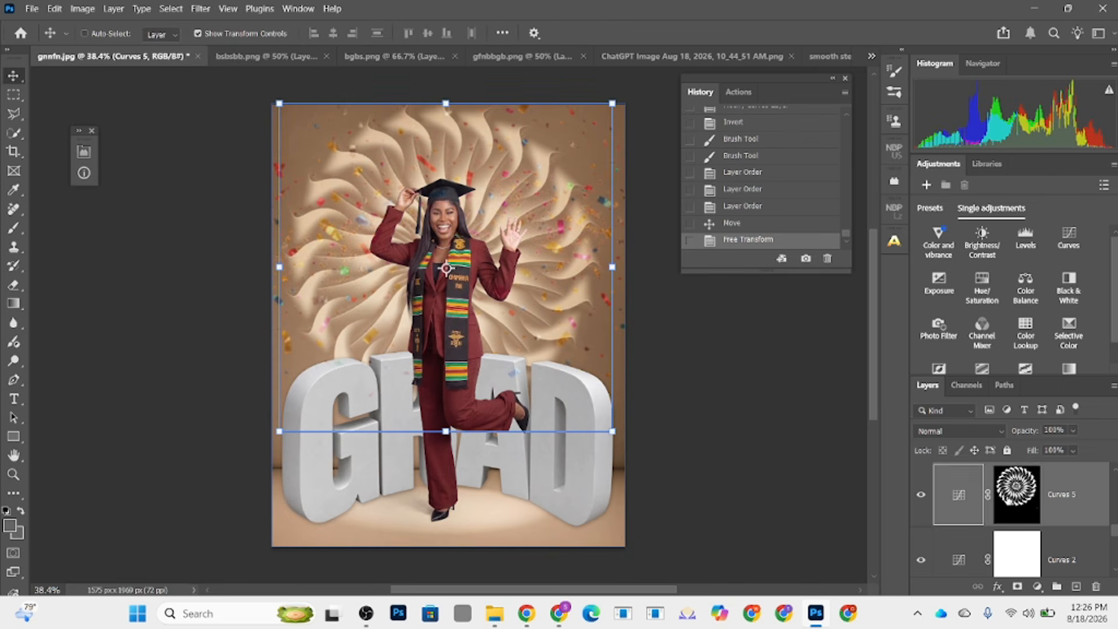
# Step: Try feathering the Curves 5 mask by up to about 4.4 px and bring its edges back to sharp
pyautogui.click(947, 501)
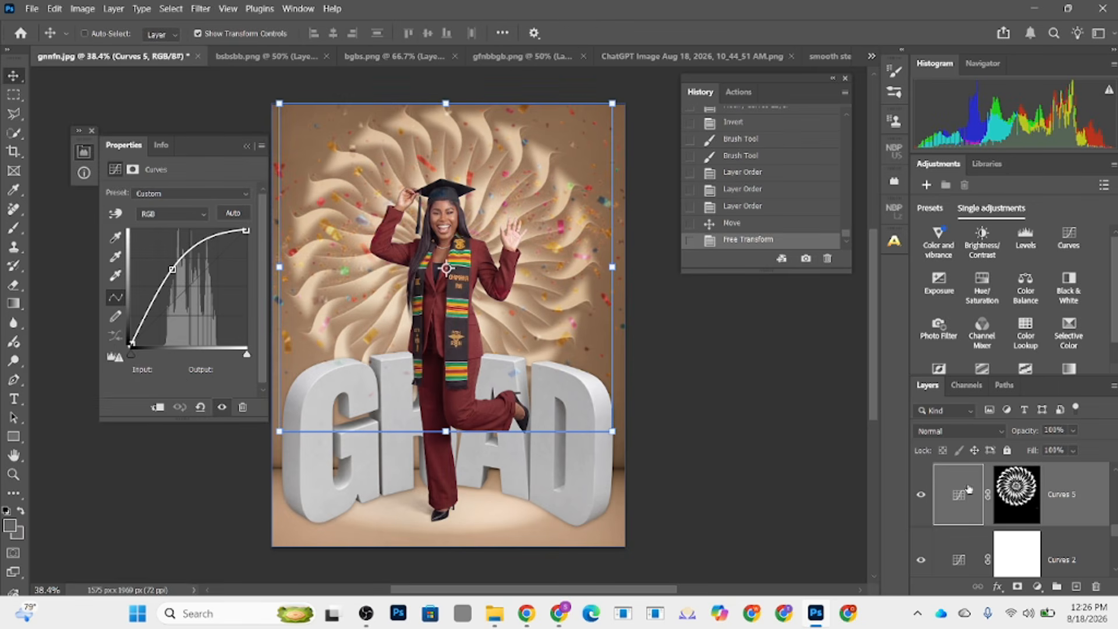
pyautogui.click(1016, 494)
pyautogui.moveTo(159, 290); pyautogui.dragTo(116, 290)
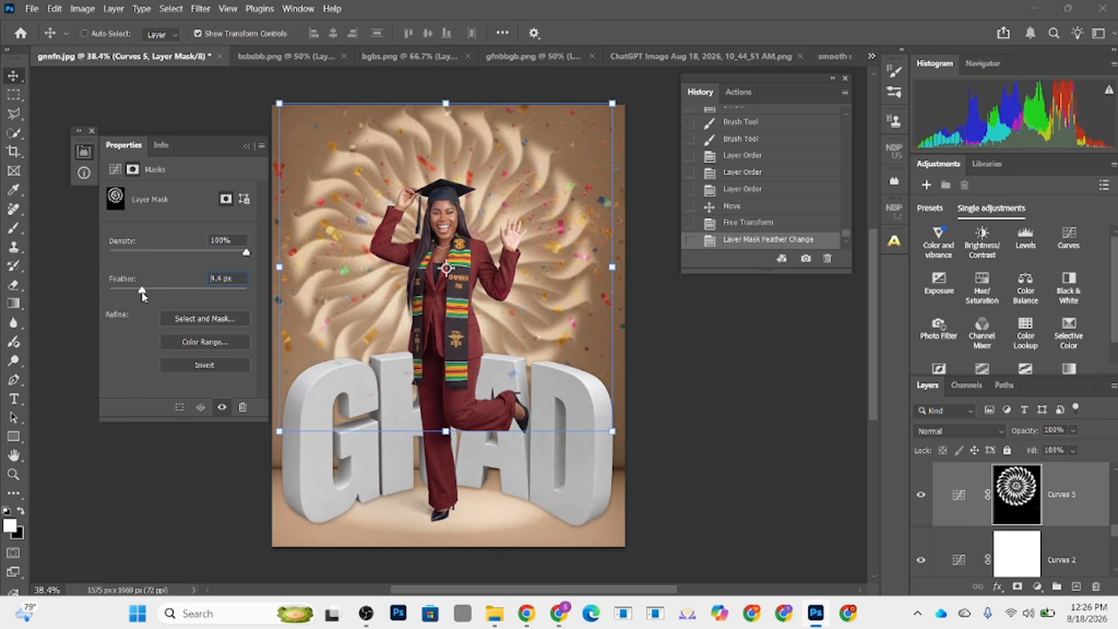
pyautogui.click(245, 146)
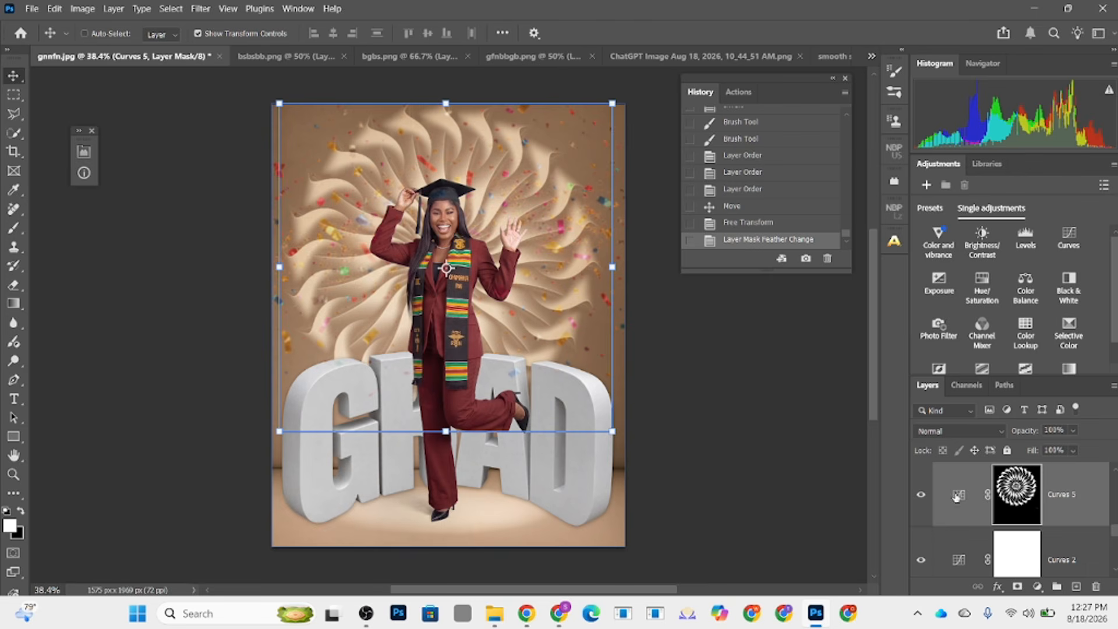
# Step: Add a Solid Color fill layer above Curves 5, starting from orange e0a22d and choosing a paler, less saturated tone
pyautogui.click(1037, 586)
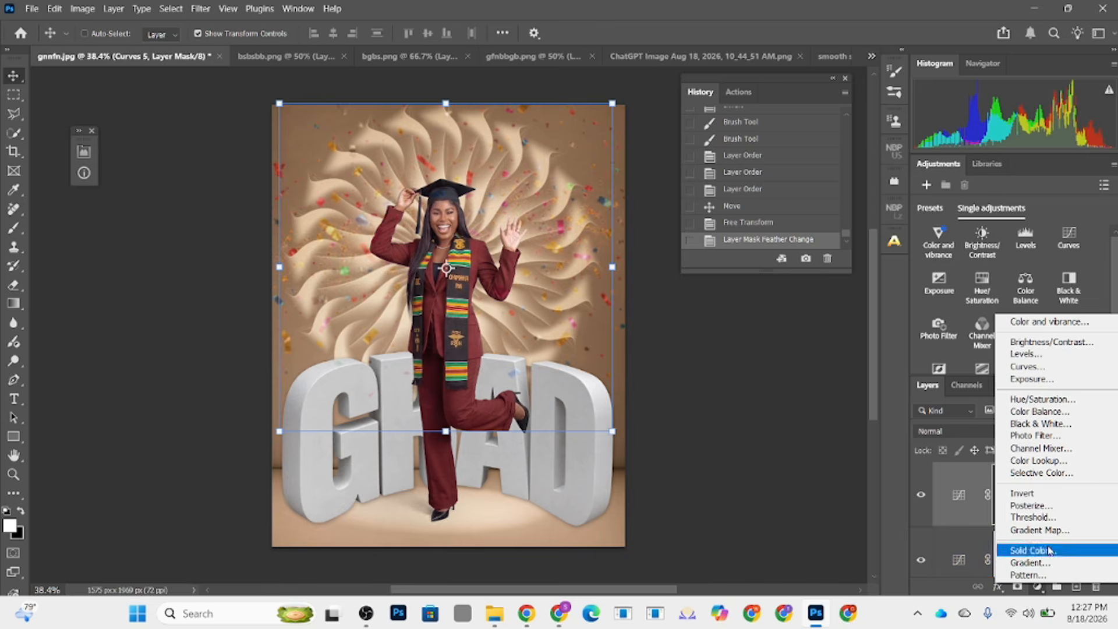
pyautogui.click(1033, 551)
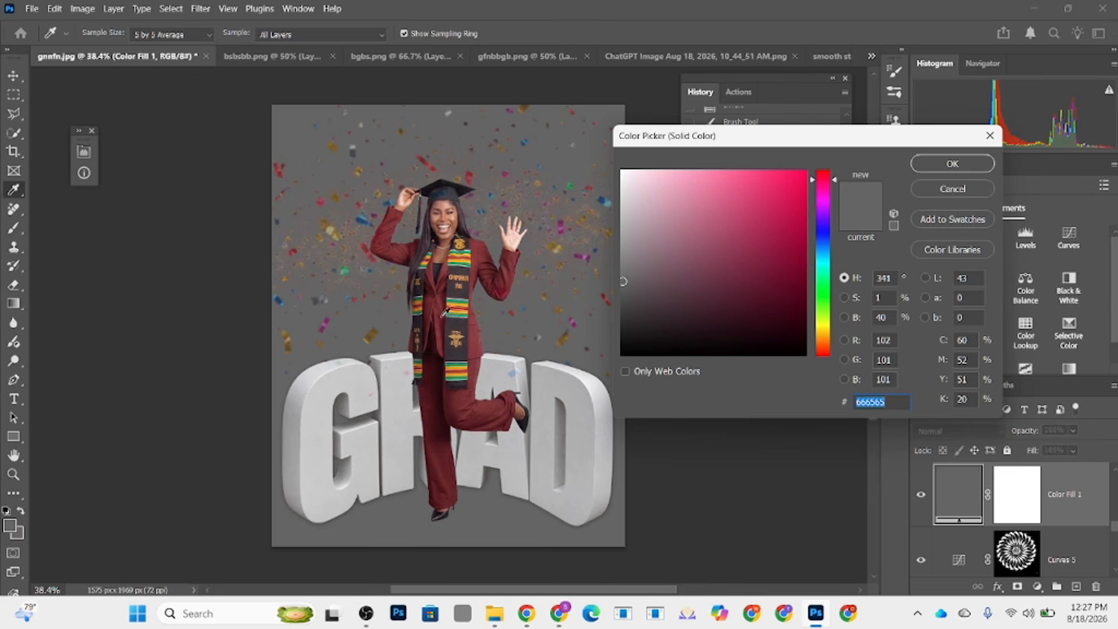
pyautogui.write('3e9856')
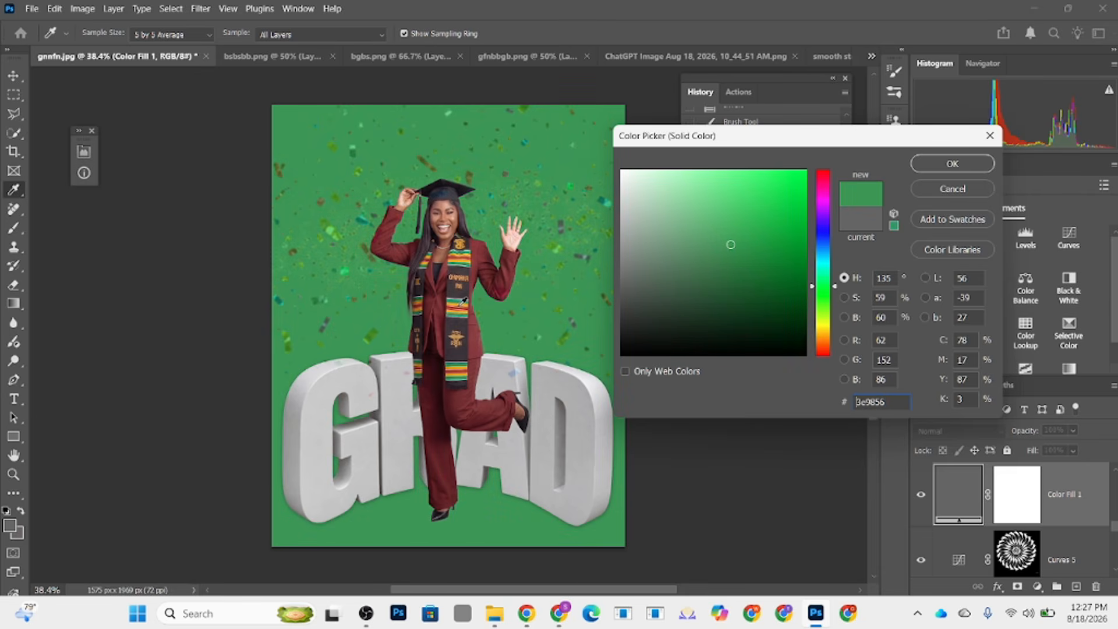
pyautogui.write('e0a22d')
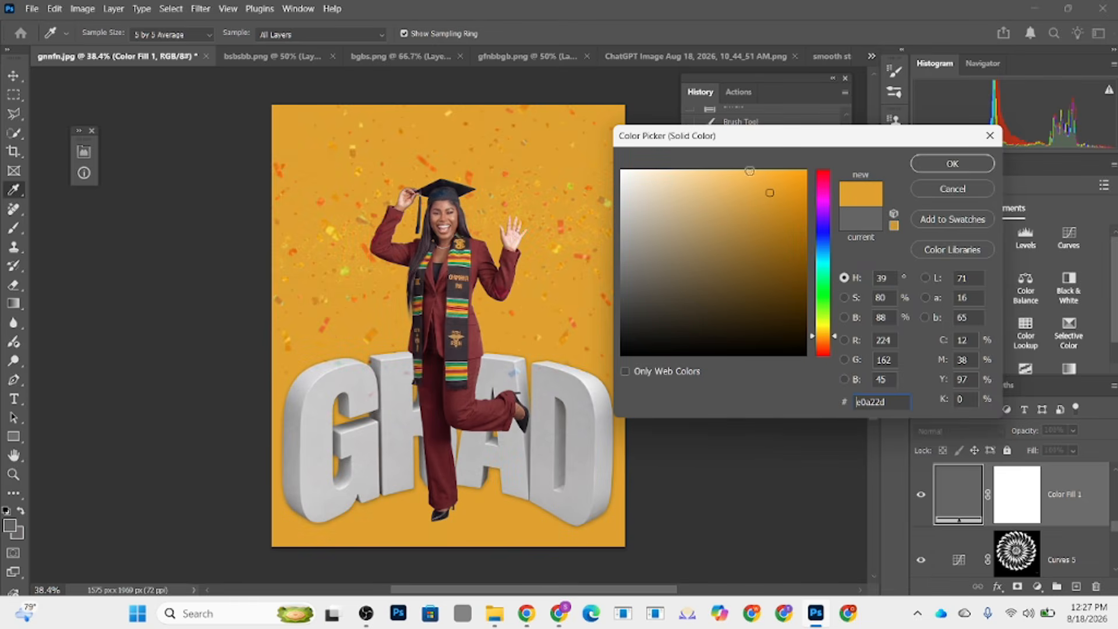
pyautogui.moveTo(769, 192)
pyautogui.mouseDown()
pyautogui.moveTo(716, 185)
pyautogui.moveTo(728, 185)
pyautogui.mouseUp()
pyautogui.click(951, 162)
# Step: Replace Color Fill 1's mask with a copy of the circular pattern mask from Curves 5 and delete the Curves 5 layer
pyautogui.click(1036, 541)
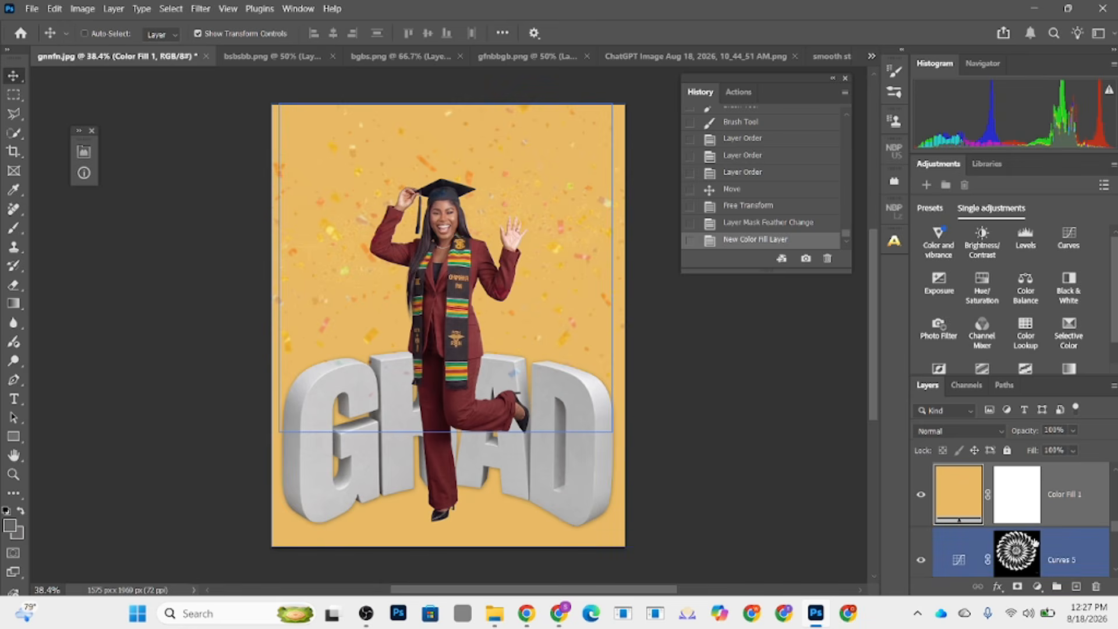
pyautogui.moveTo(1025, 558); pyautogui.dragTo(1023, 512)
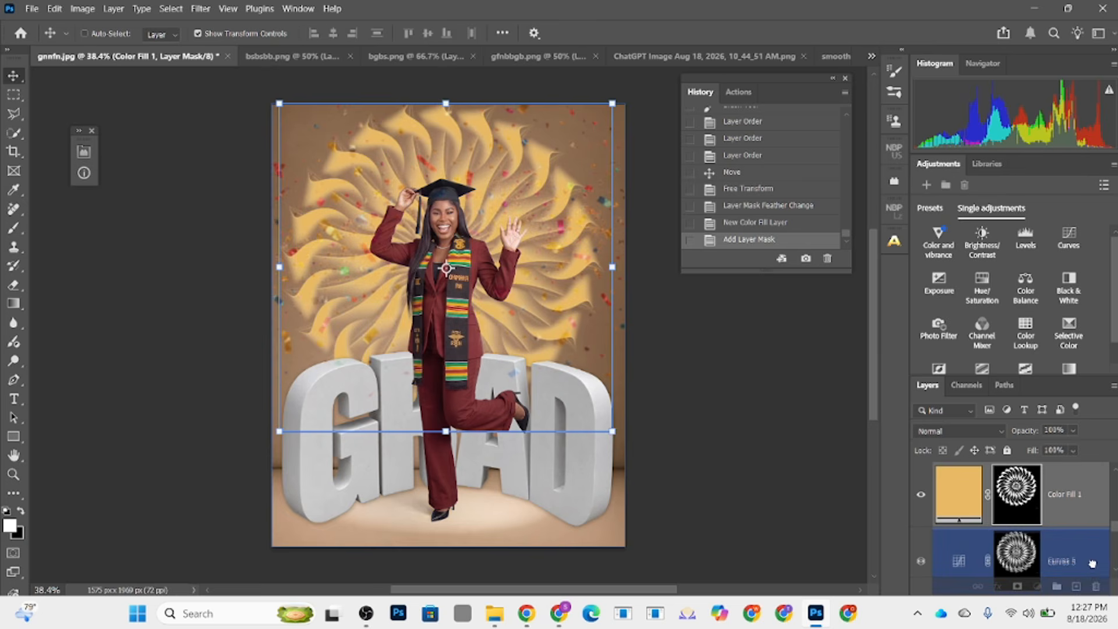
pyautogui.press('Delete')
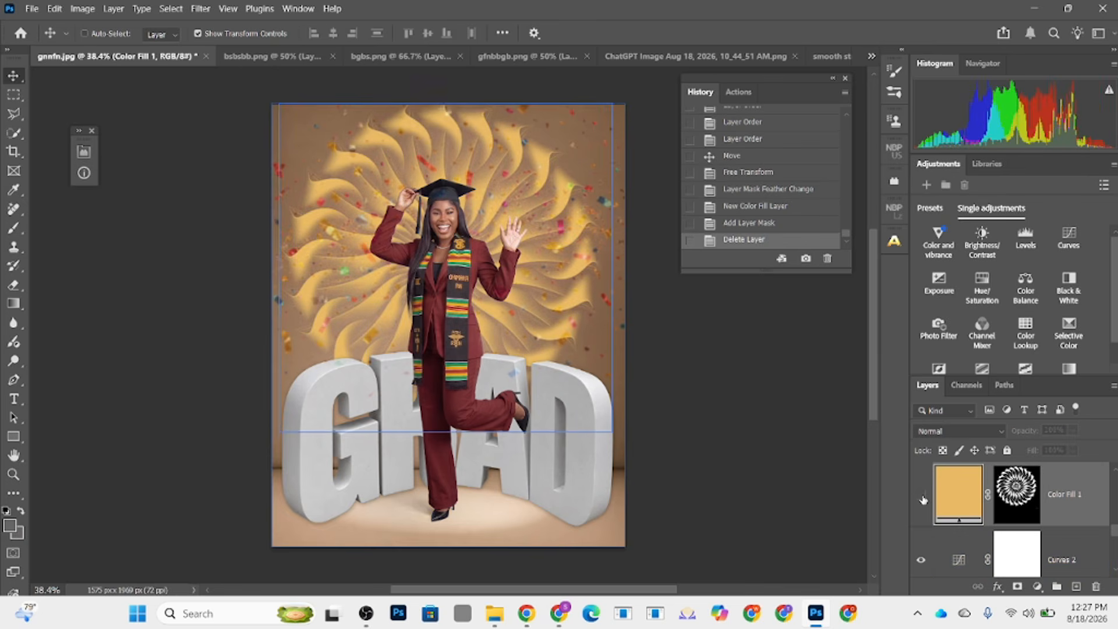
# Step: Blend Color Fill 1 in Overlay mode and recolor it to the near-white f5f2f8
pyautogui.click(969, 432)
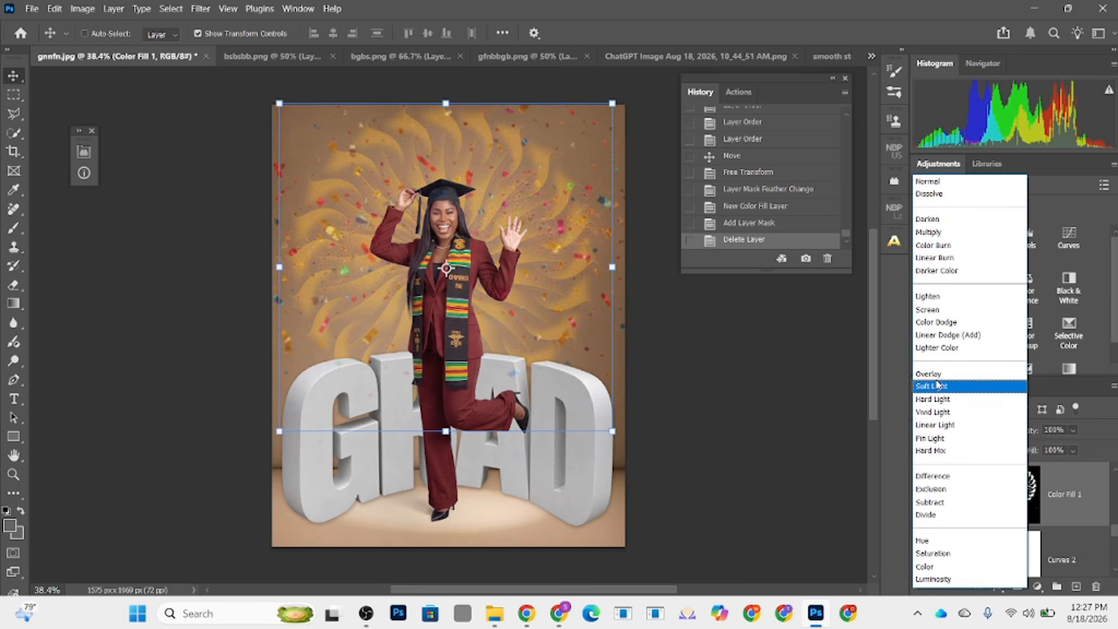
pyautogui.click(932, 374)
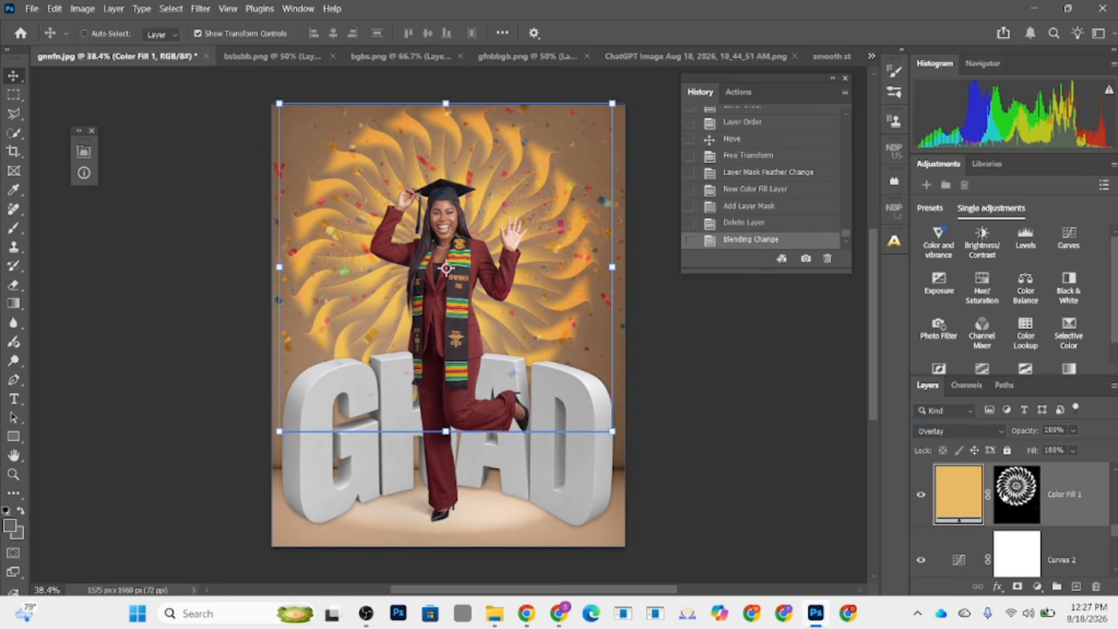
pyautogui.doubleClick(960, 491)
pyautogui.click(805, 186)
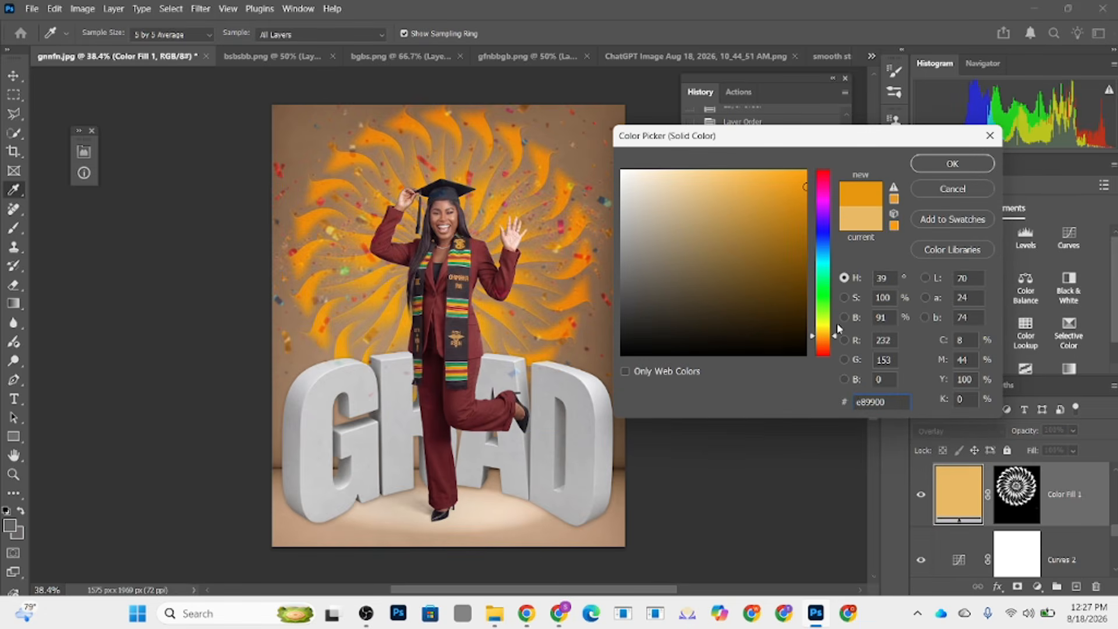
pyautogui.moveTo(837, 339); pyautogui.dragTo(834, 260)
pyautogui.click(395, 418)
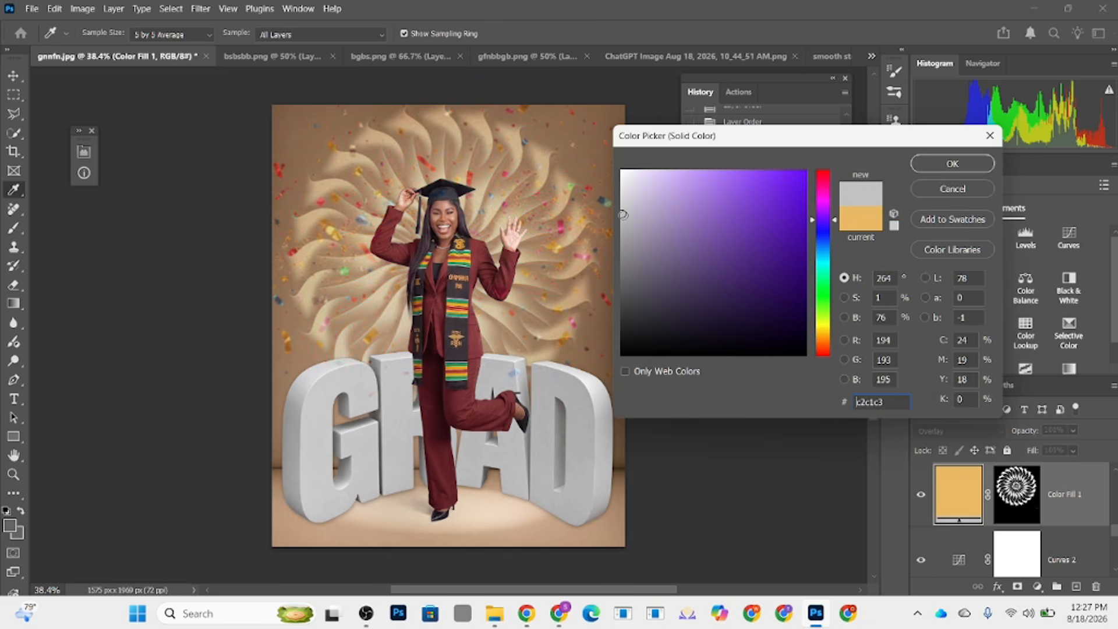
pyautogui.moveTo(623, 214); pyautogui.dragTo(625, 174)
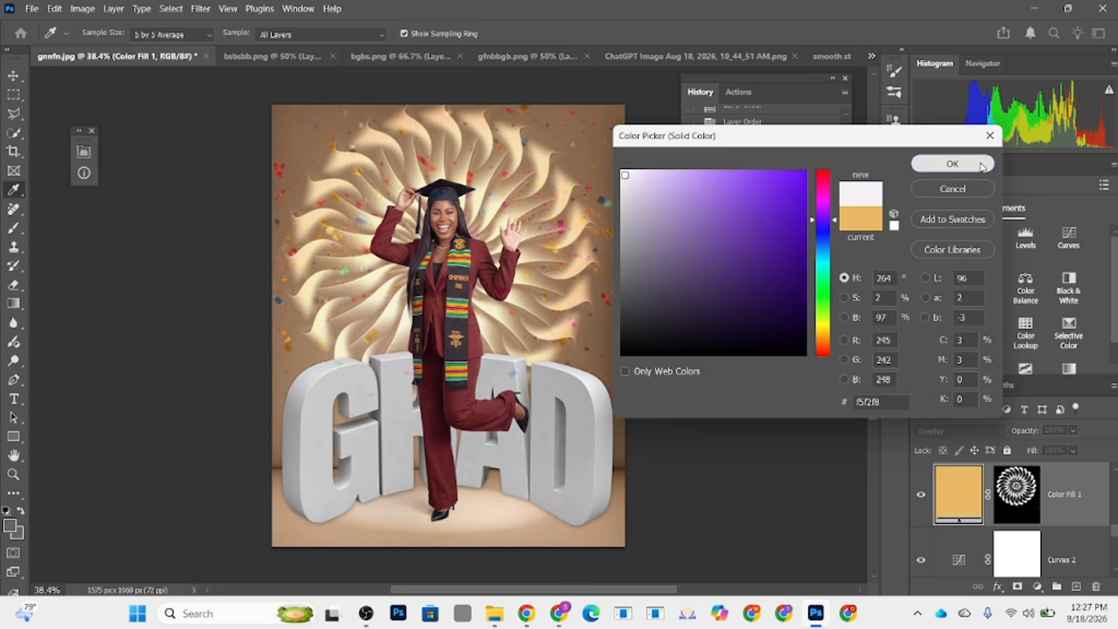
pyautogui.click(951, 164)
pyautogui.press('v')
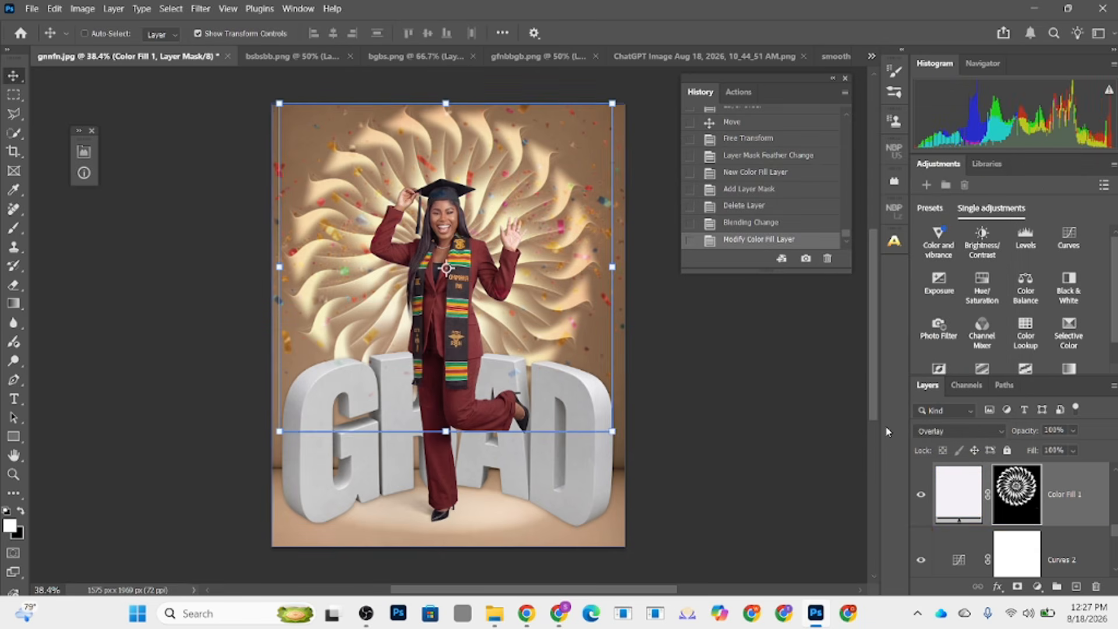
# Step: Feather Color Fill 1's layer mask by 9.8 px and lower the layer's opacity to 12%
pyautogui.doubleClick(958, 493)
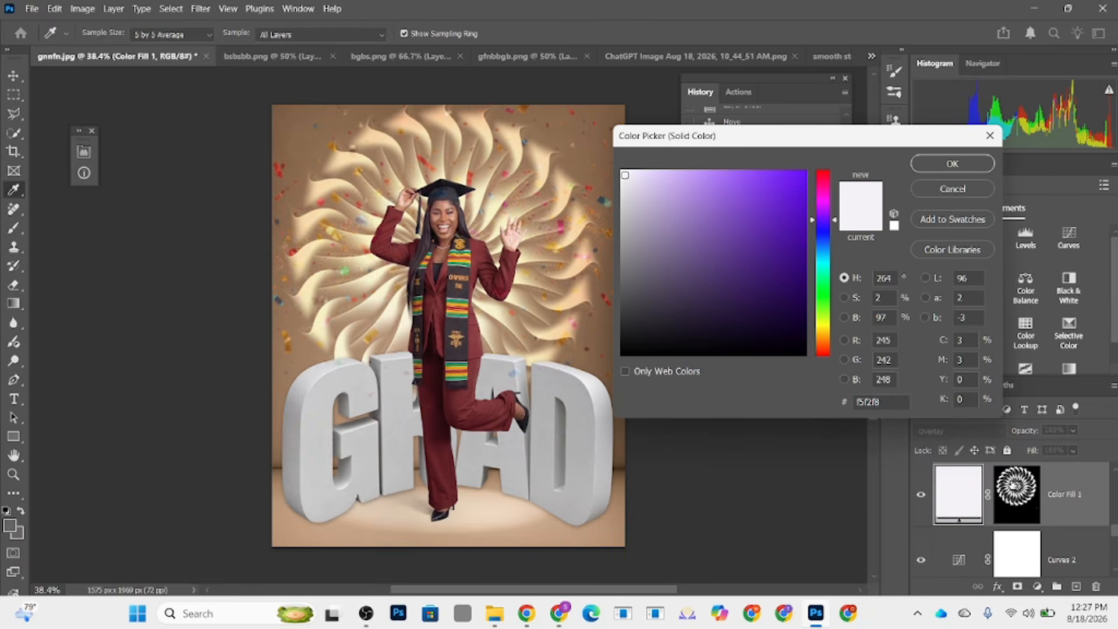
pyautogui.click(953, 190)
pyautogui.doubleClick(1016, 493)
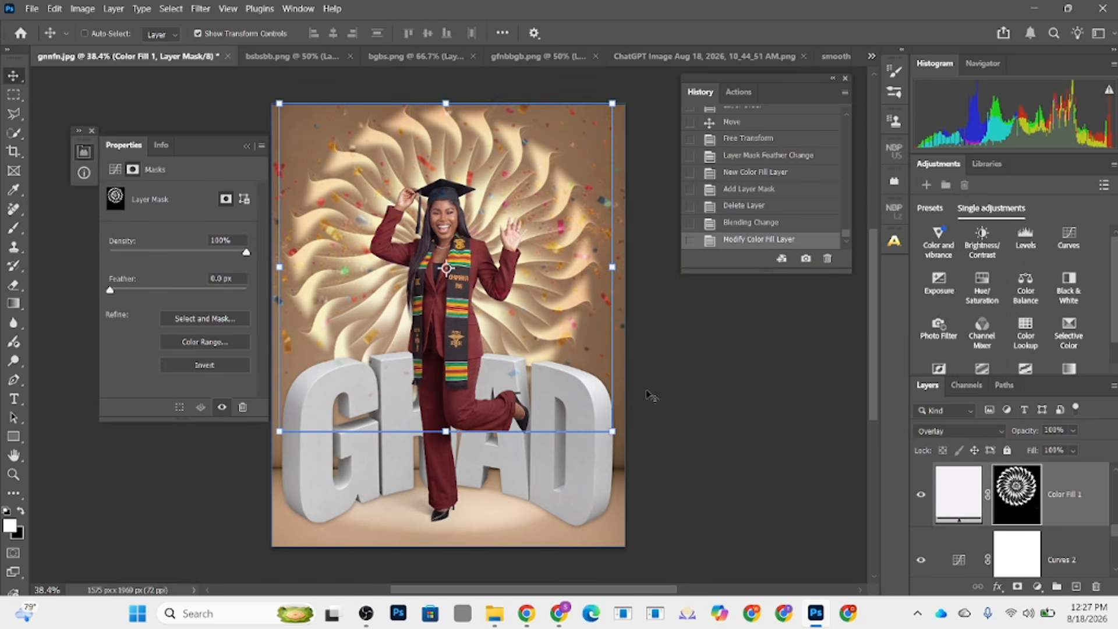
pyautogui.moveTo(159, 288); pyautogui.dragTo(164, 290)
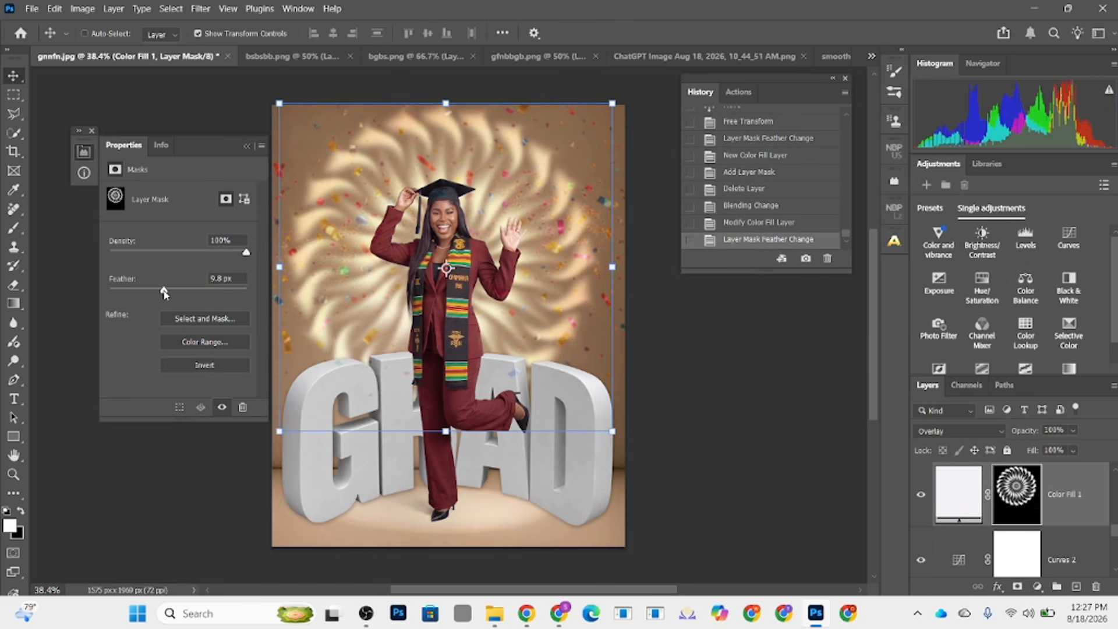
pyautogui.click(247, 146)
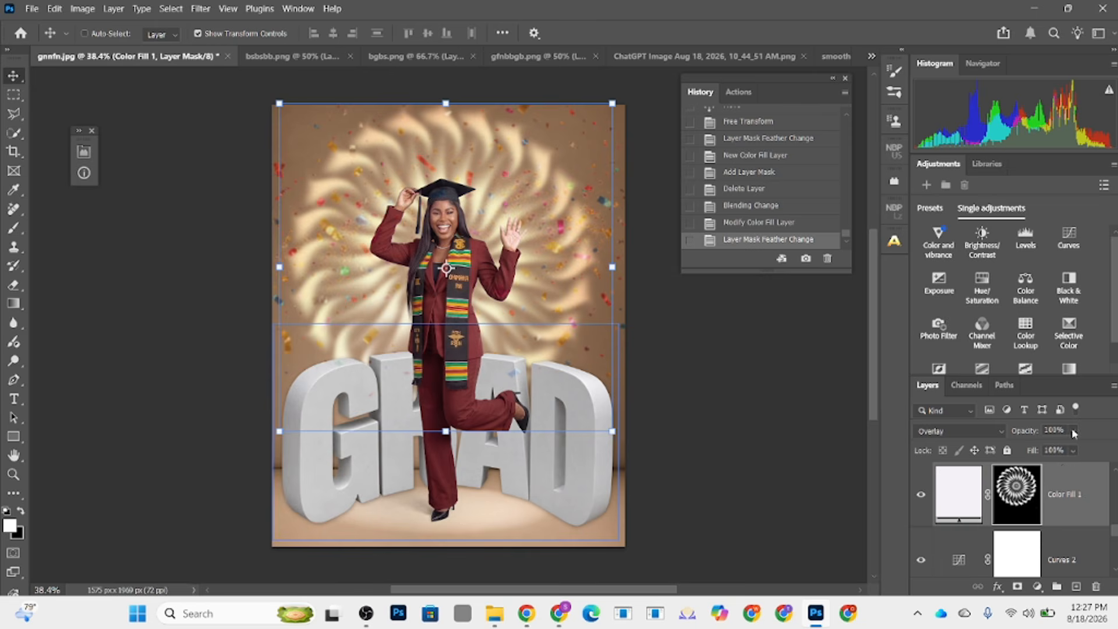
pyautogui.moveTo(1074, 433); pyautogui.dragTo(1029, 449)
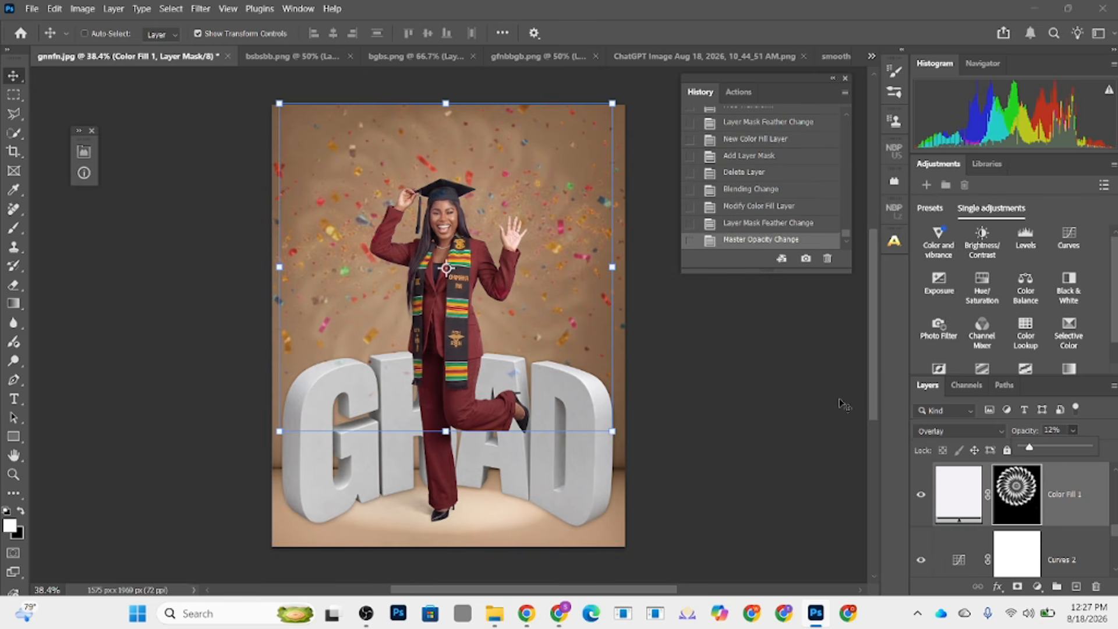
# Step: Delete the Color Fill 1 layer and stamp all visible layers into a new layer above Layer 3
pyautogui.moveTo(1083, 492); pyautogui.dragTo(1095, 587)
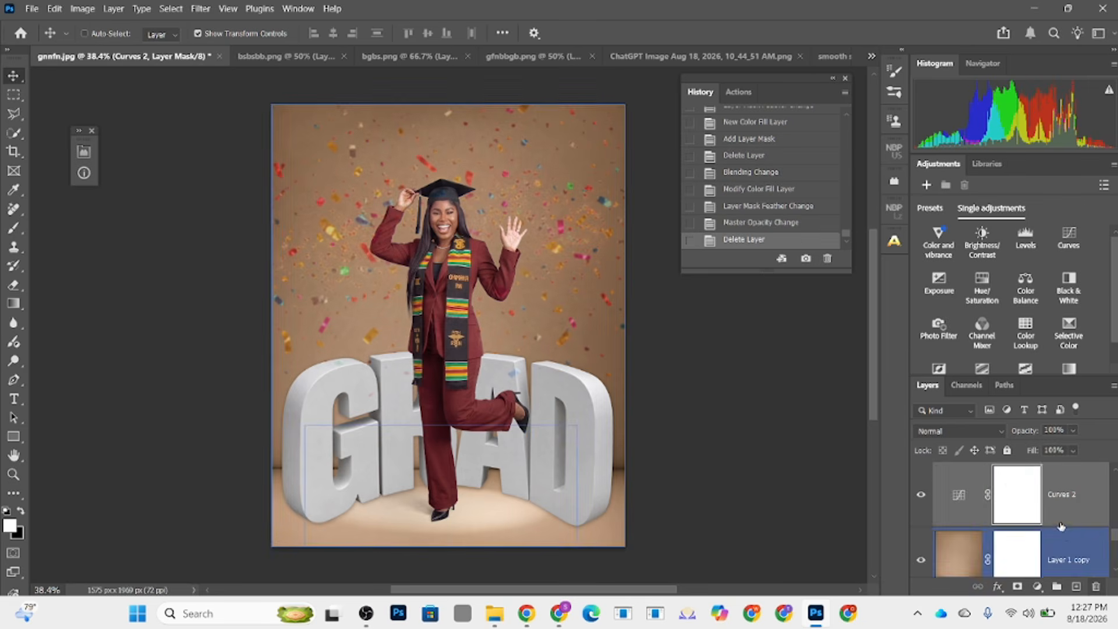
pyautogui.scroll(2, 1061, 525)
pyautogui.click(1088, 499)
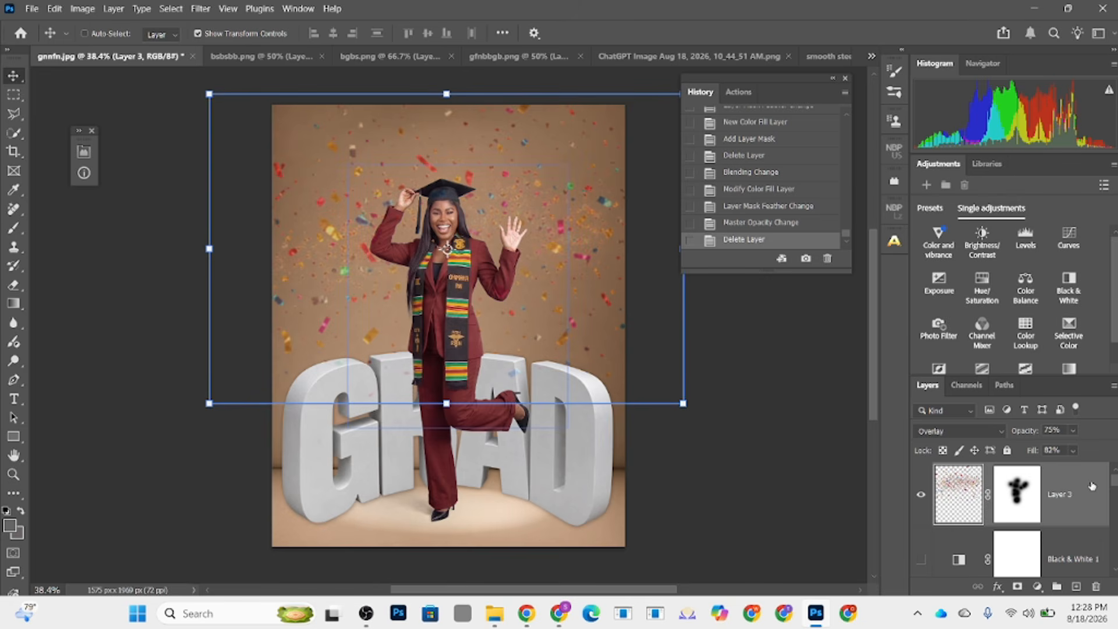
pyautogui.hotkey('ctrl', 'shift', 'alt', 'e')
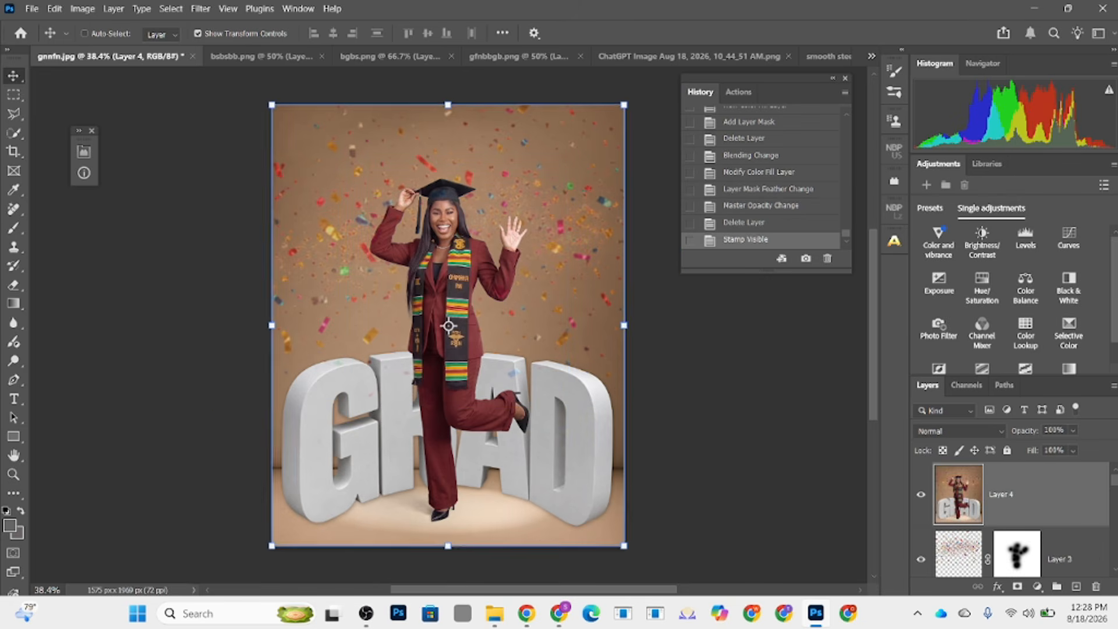
# Step: Start a Camera Raw filter on Layer 4 with Contrast +16, Highlights -49 and Vibrance +18
pyautogui.click(201, 8)
pyautogui.click(223, 125)
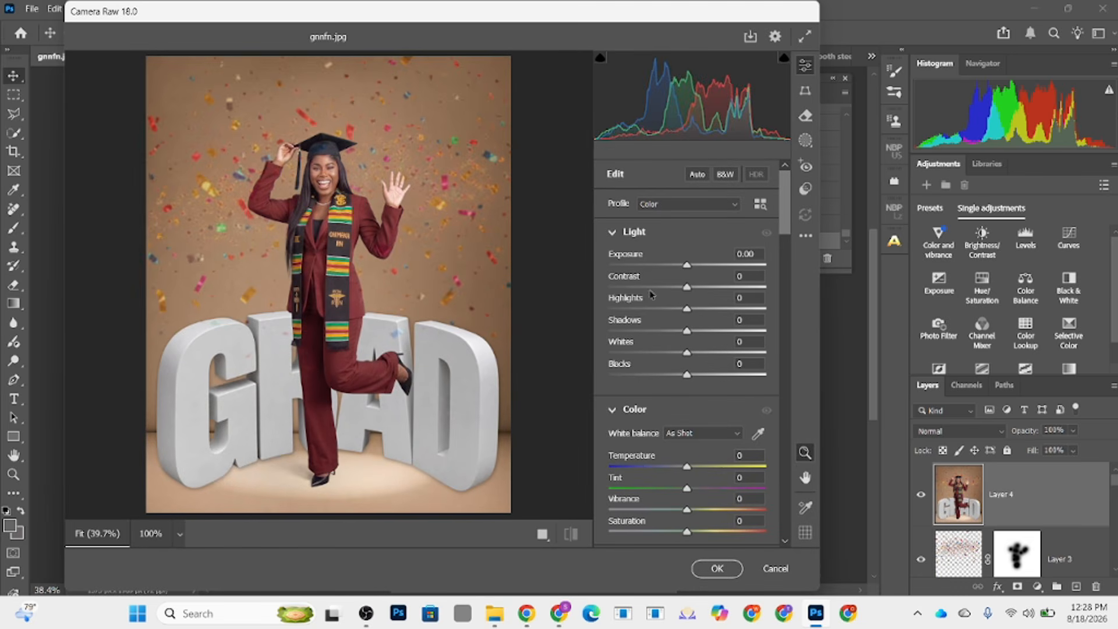
pyautogui.moveTo(697, 288); pyautogui.dragTo(650, 315)
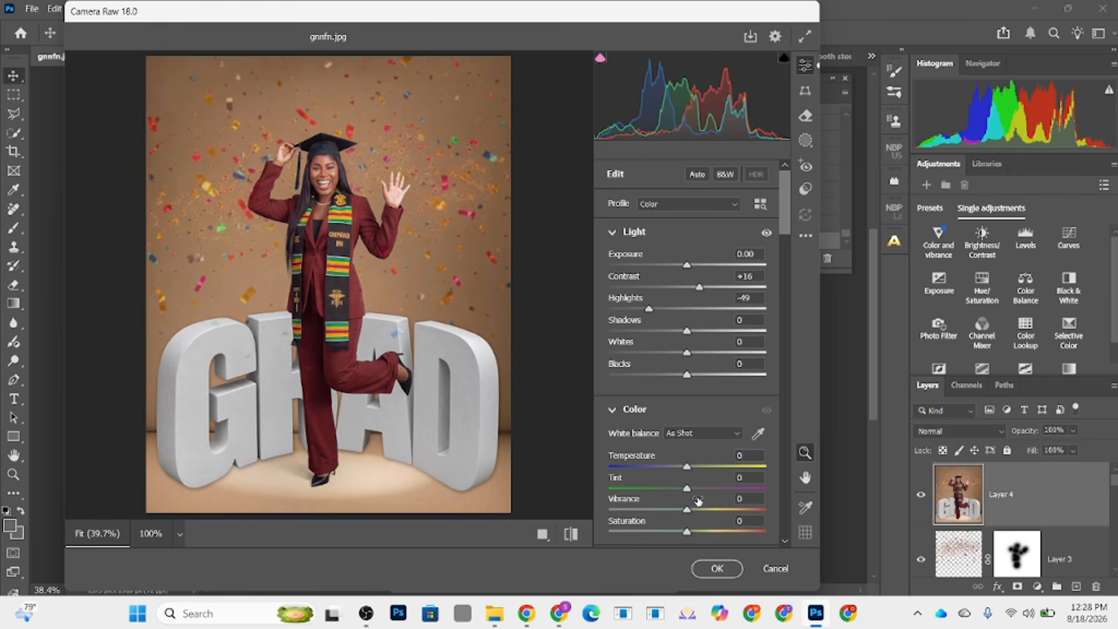
# Step: Calibrate the Blue Primary to Hue -6 and Saturation +50, and add a highlight point and a shadow point to the tone curve
pyautogui.scroll(-15, 701, 511)
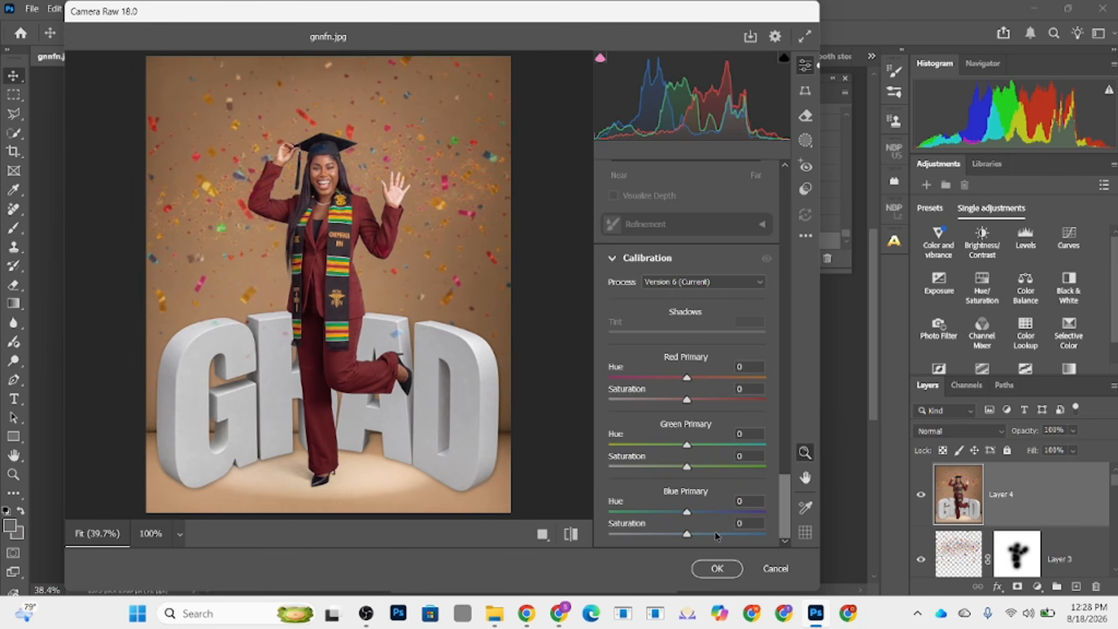
pyautogui.moveTo(716, 534); pyautogui.dragTo(685, 516)
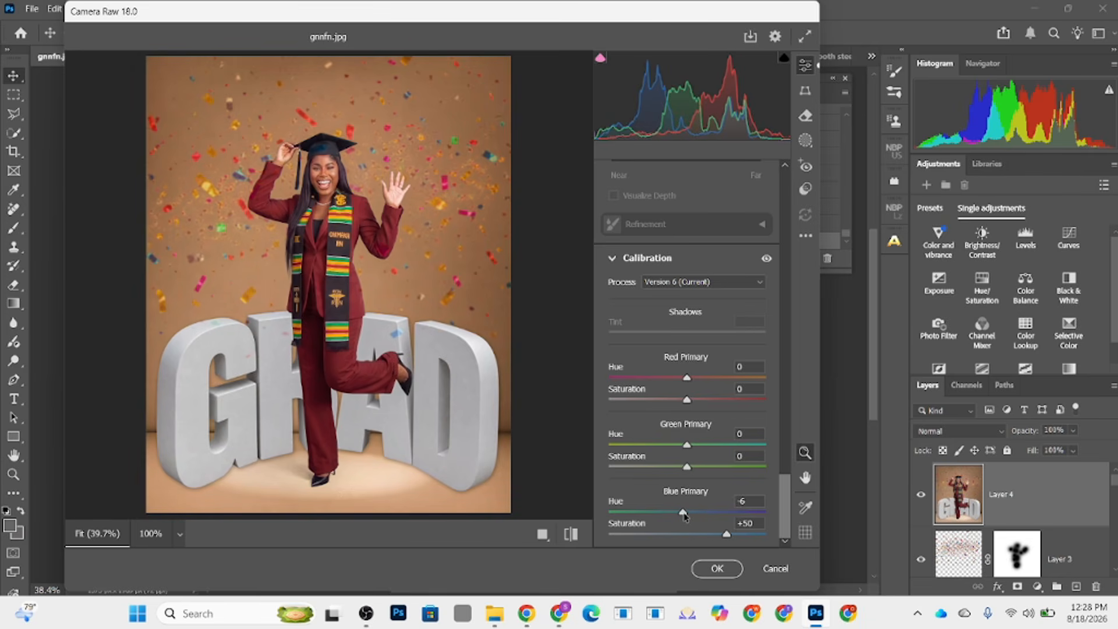
pyautogui.scroll(15, 715, 462)
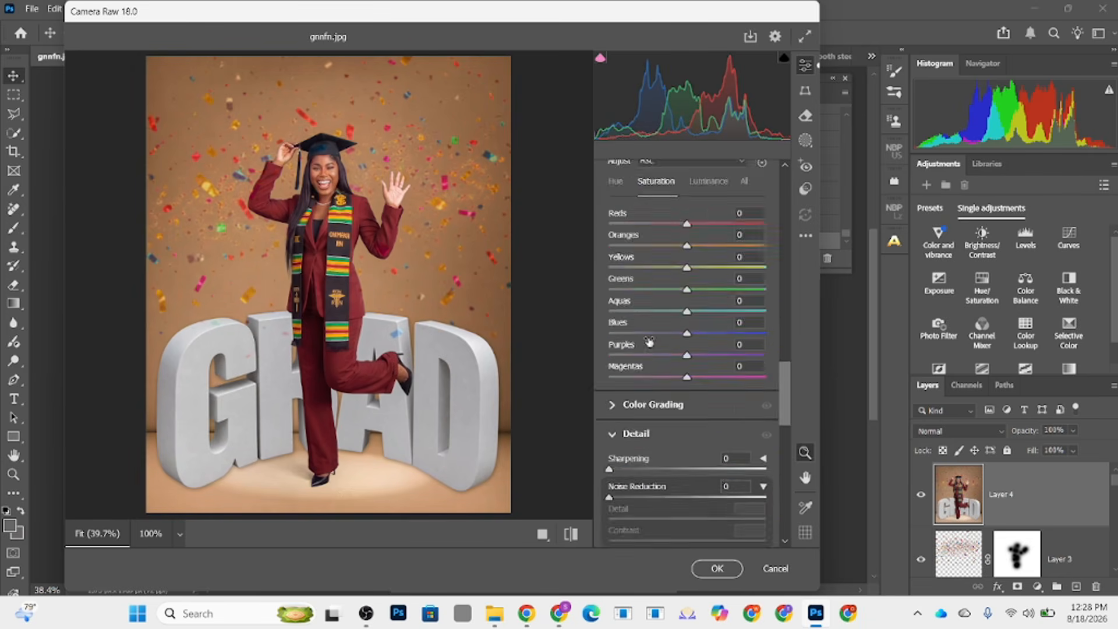
pyautogui.scroll(-3, 715, 462)
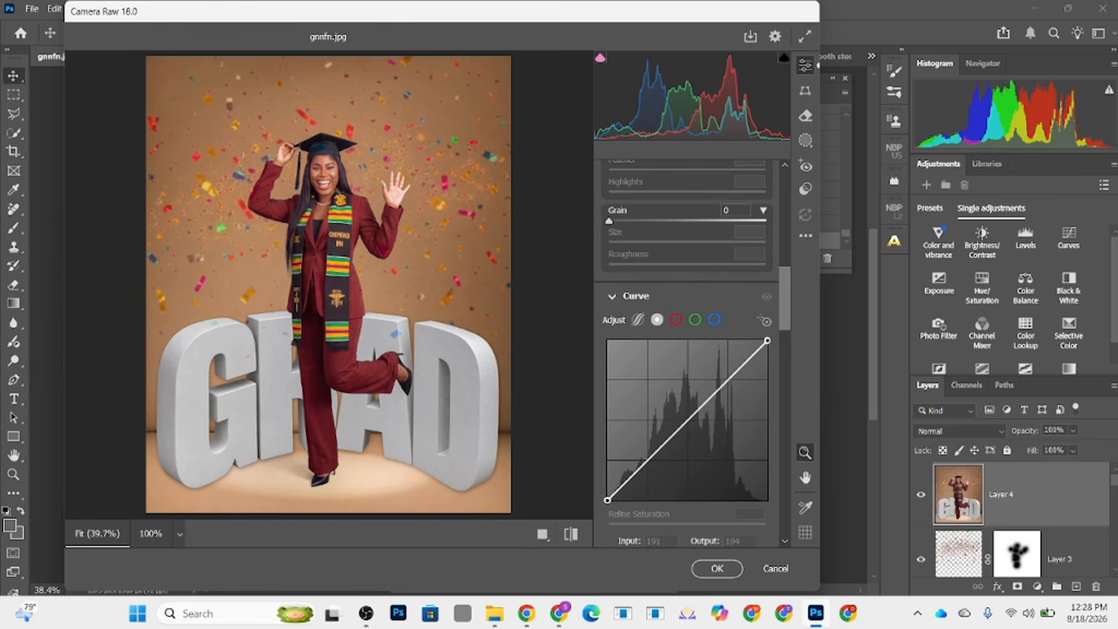
pyautogui.moveTo(727, 381); pyautogui.dragTo(727, 378)
pyautogui.moveTo(657, 463); pyautogui.dragTo(650, 457)
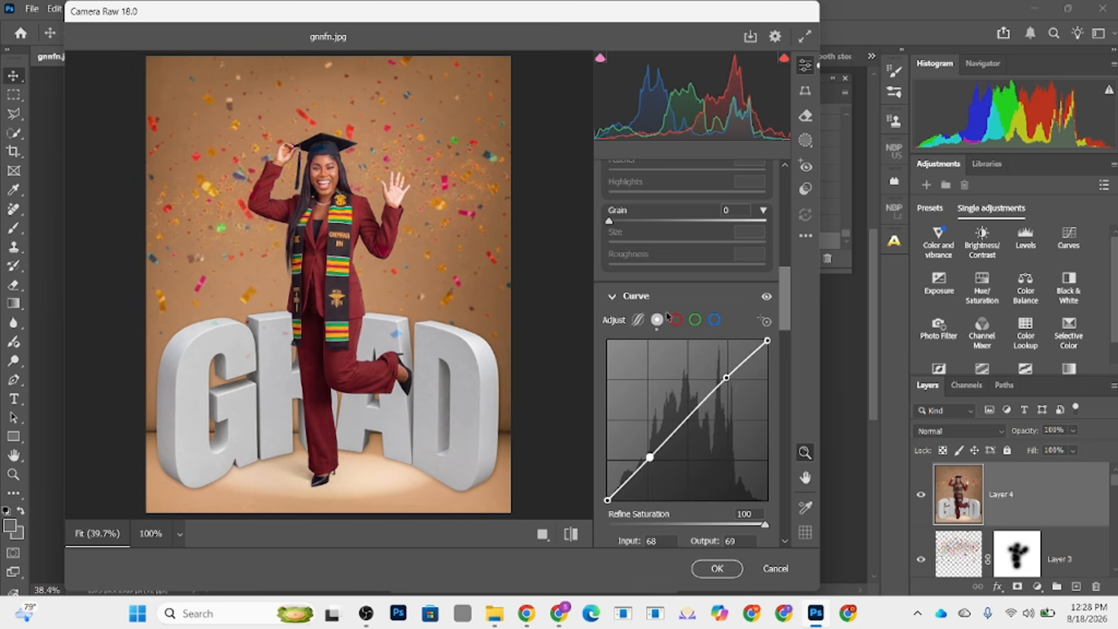
# Step: Set Contrast to +13 and add a vignette of -25 with a lowered midpoint
pyautogui.scroll(10, 671, 312)
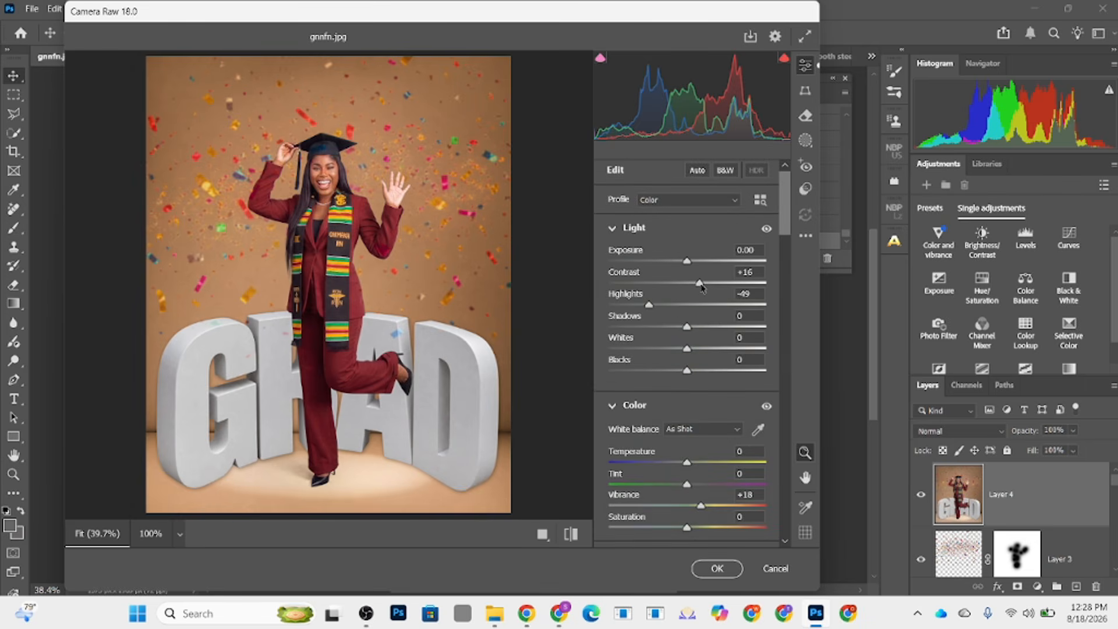
pyautogui.moveTo(700, 286); pyautogui.dragTo(699, 291)
pyautogui.scroll(-3, 702, 357)
pyautogui.moveTo(687, 479); pyautogui.dragTo(668, 479)
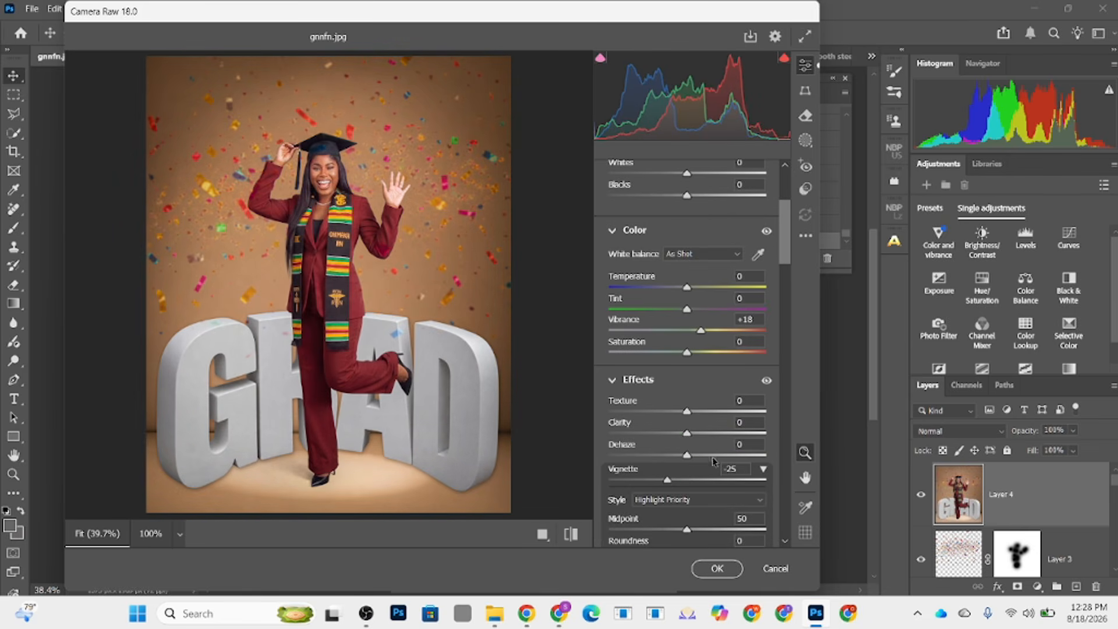
pyautogui.moveTo(687, 529); pyautogui.dragTo(662, 528)
# Step: Set Highlights to +7 and apply the Camera Raw adjustments to Layer 4
pyautogui.scroll(3, 666, 351)
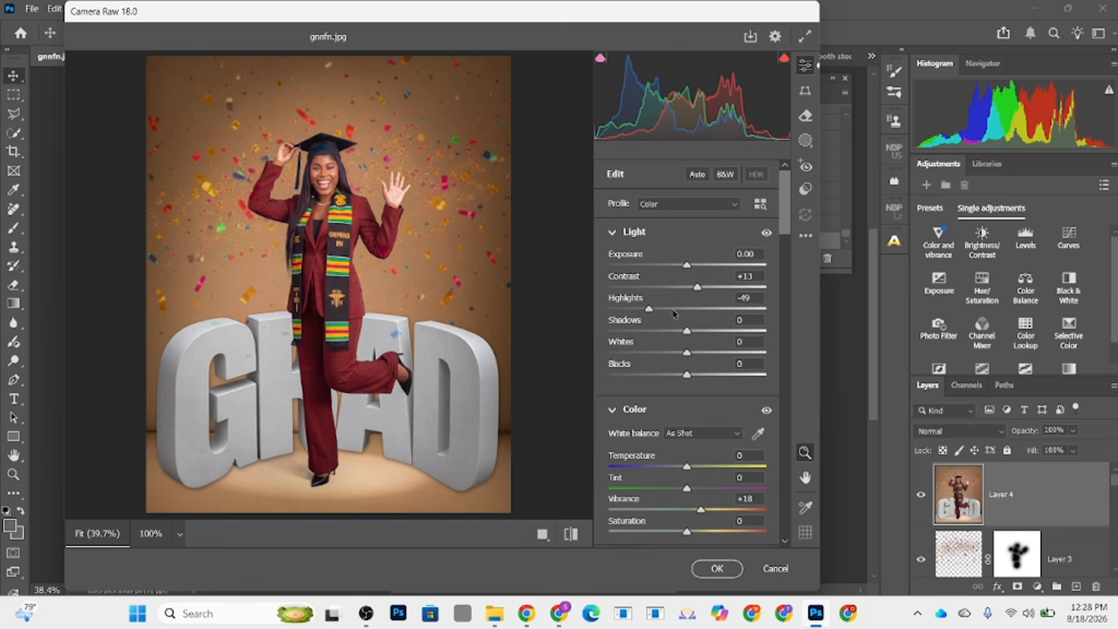
pyautogui.moveTo(677, 315); pyautogui.dragTo(693, 318)
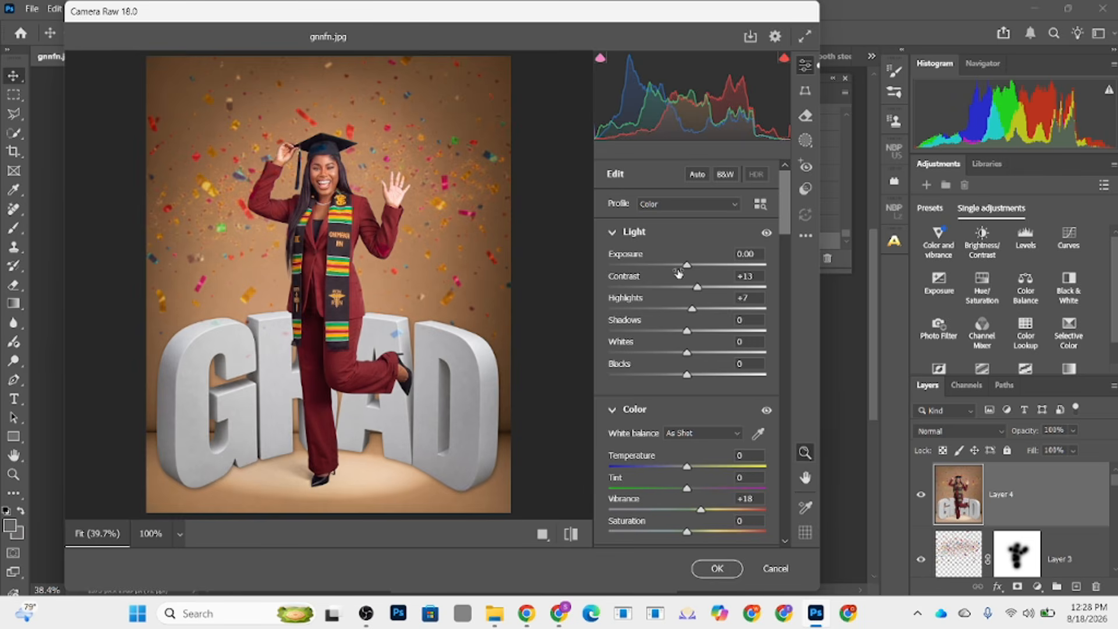
pyautogui.scroll(3, 361, 176)
pyautogui.scroll(-5, 361, 176)
pyautogui.click(717, 568)
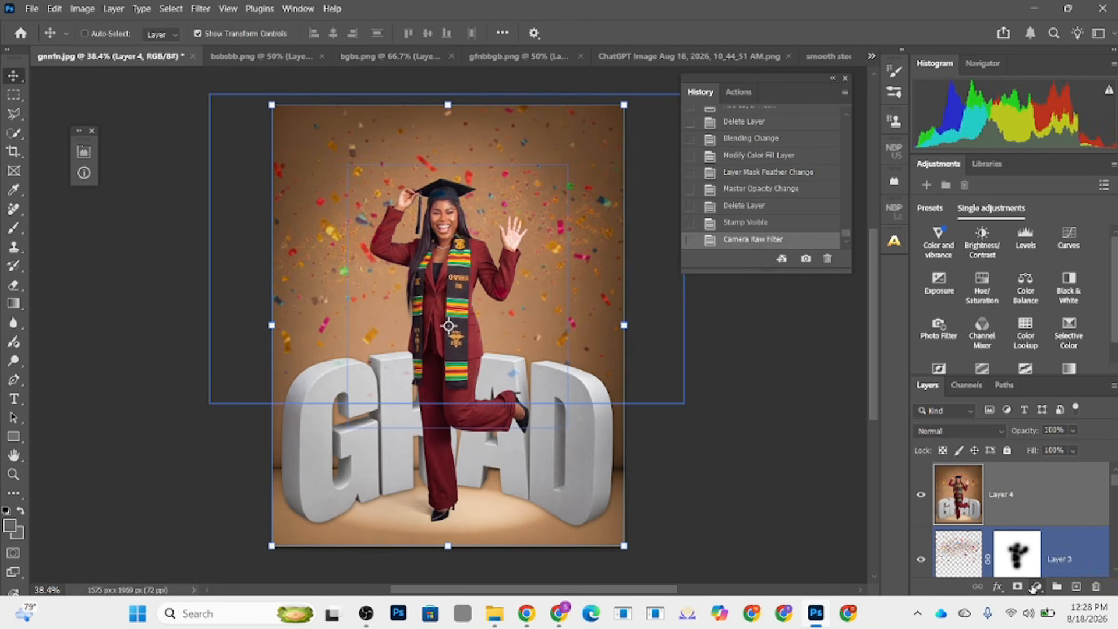
# Step: Add a Color Lookup adjustment layer above Layer 4 and load the TealOrangePlusContrast.3DL LUT
pyautogui.click(1037, 586)
pyautogui.click(1038, 466)
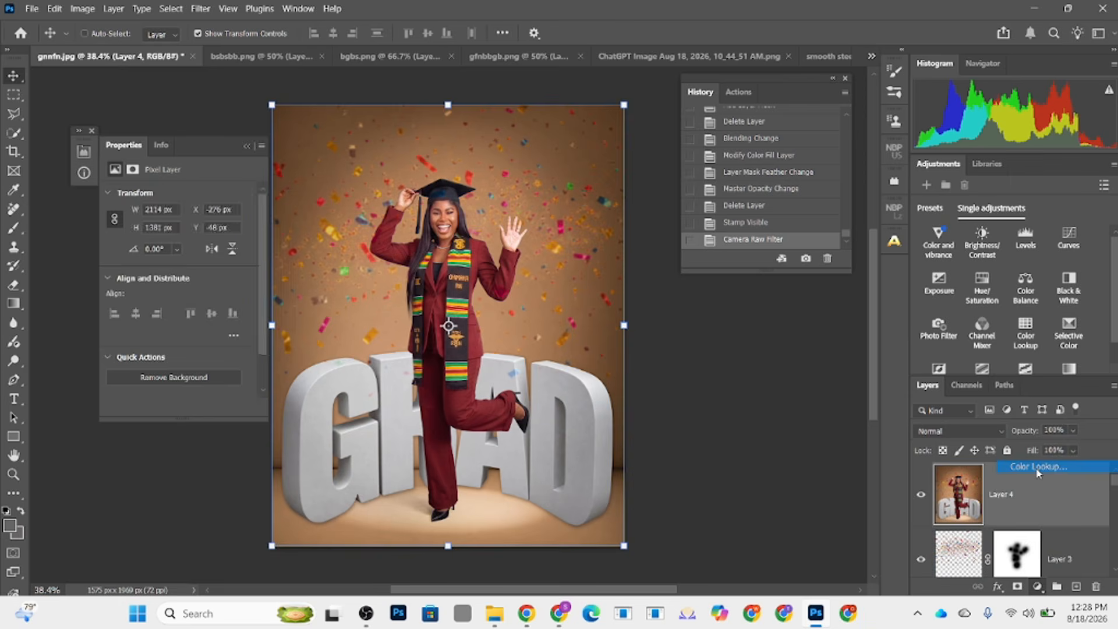
pyautogui.click(195, 198)
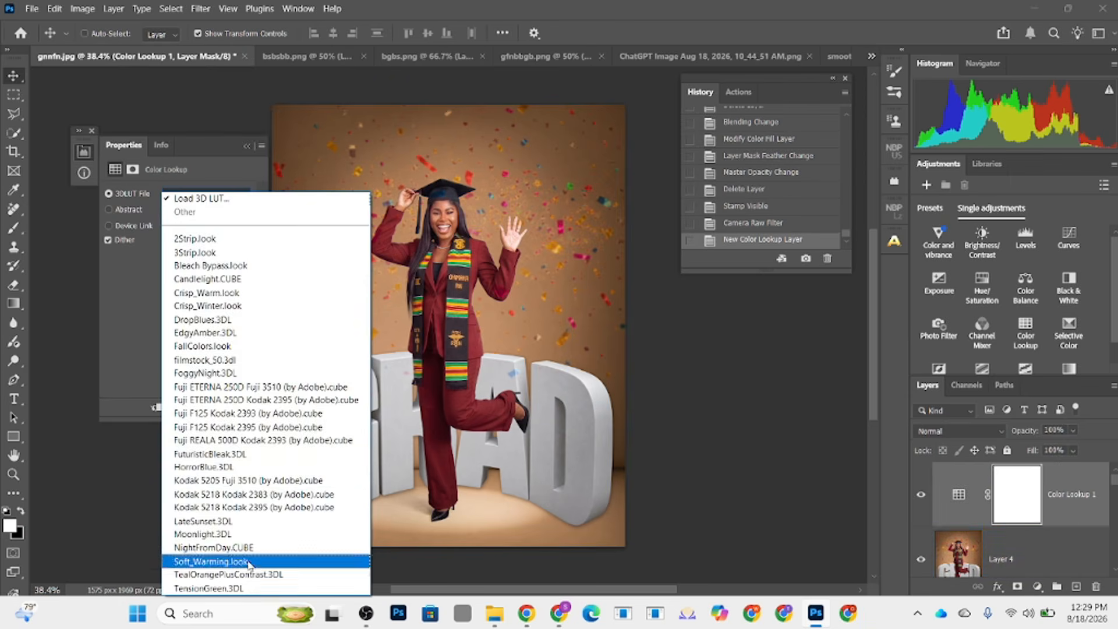
pyautogui.click(232, 558)
pyautogui.click(195, 198)
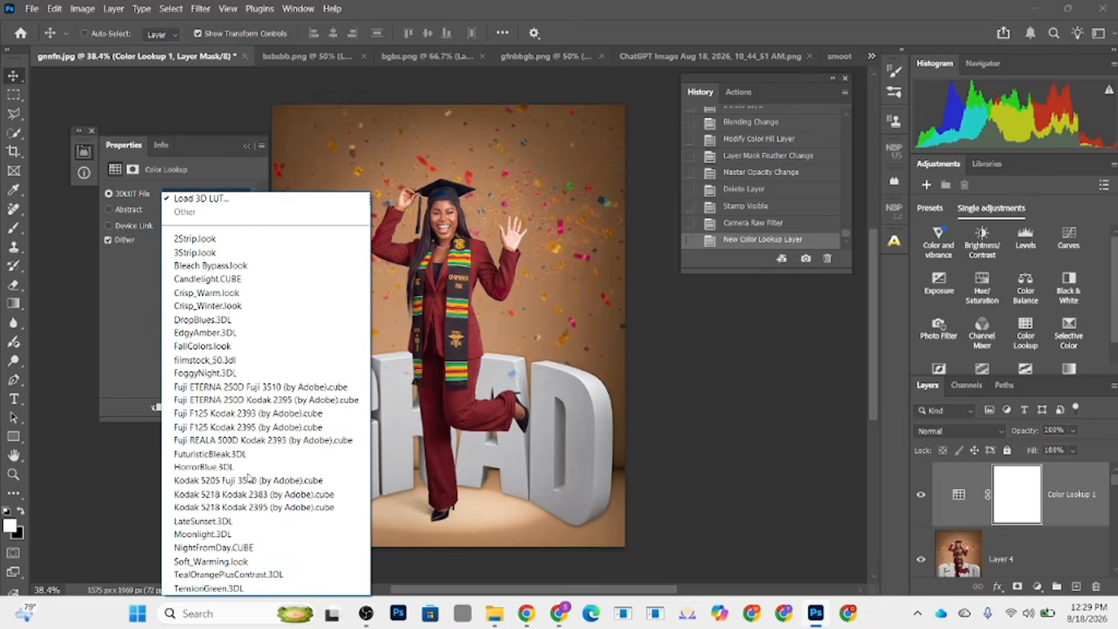
pyautogui.click(255, 585)
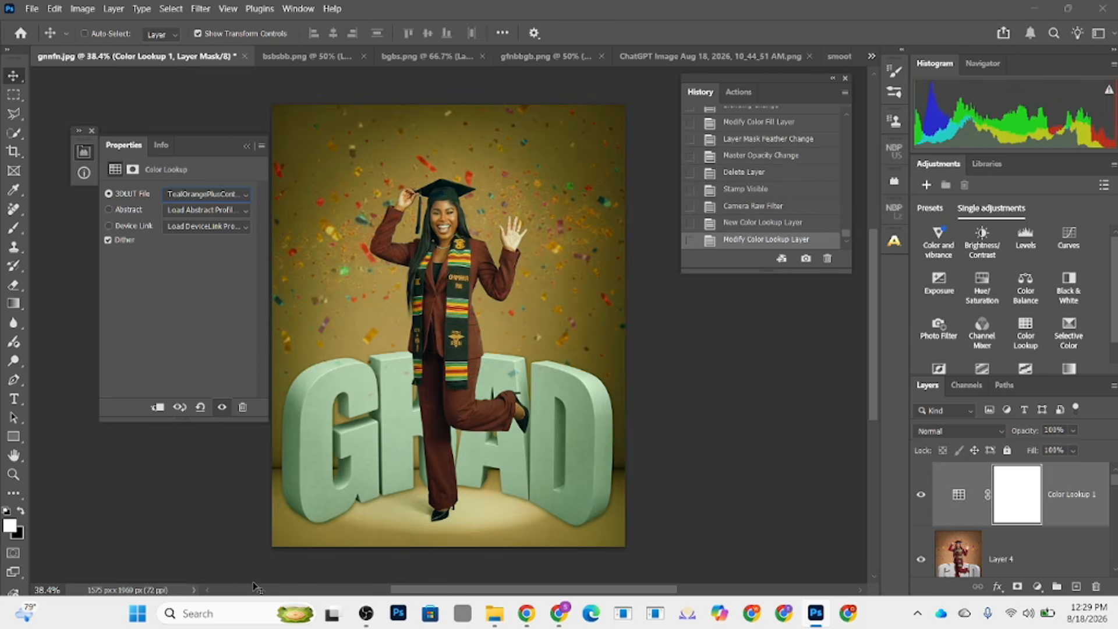
# Step: Try the other 3D LUTs one after another and settle on Kodak 5205 Fuji 3510 (by Adobe).cube
pyautogui.press('Up')
pyautogui.press('Up')
pyautogui.press('Up')
pyautogui.press('Down')
pyautogui.press('Up')
pyautogui.press('Up')
pyautogui.press('Up')
pyautogui.press('Up')
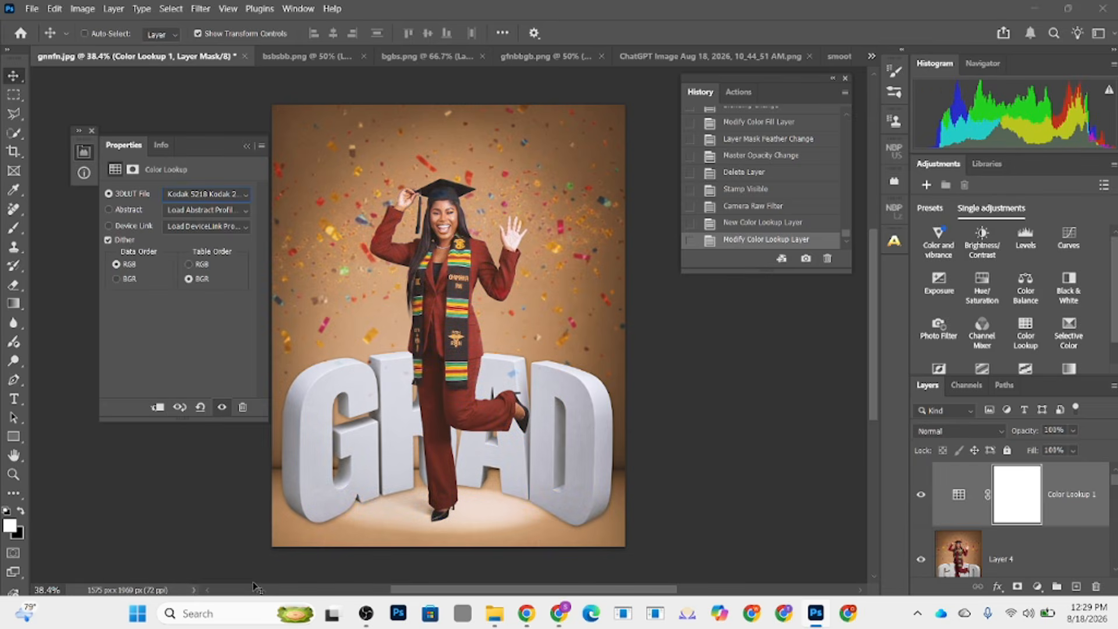
pyautogui.press('Up')
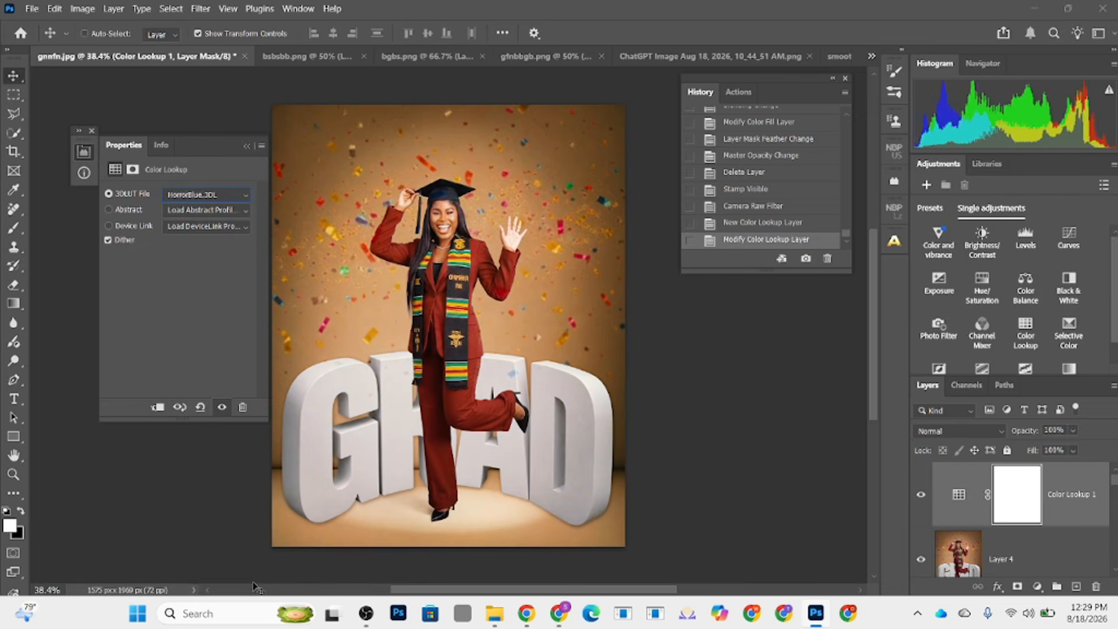
pyautogui.press('Up')
pyautogui.press('Up')
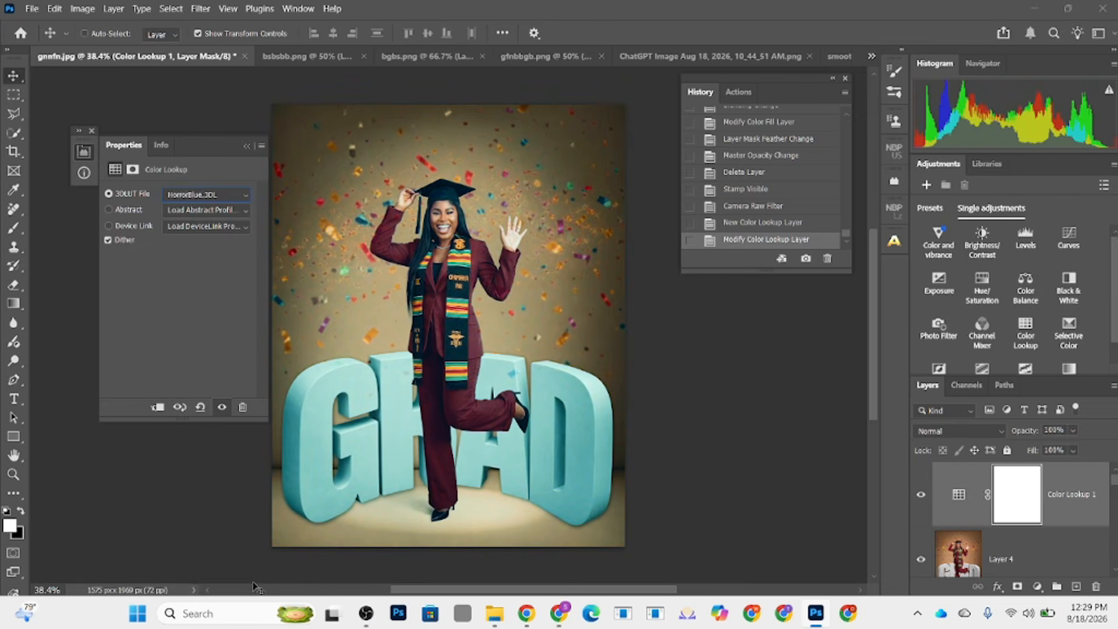
pyautogui.press('Down')
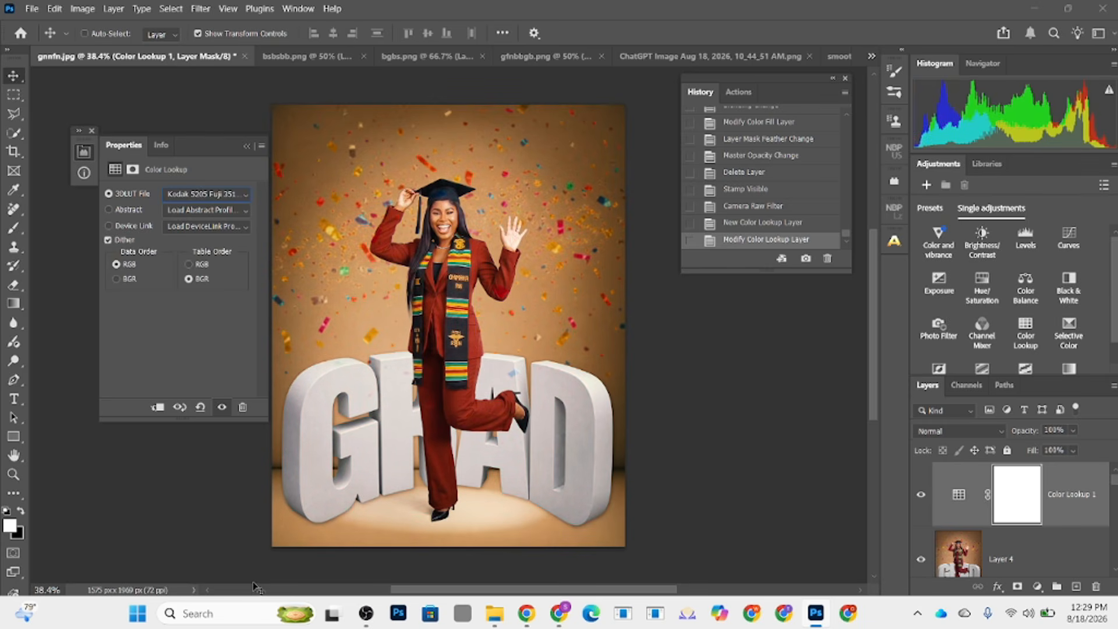
# Step: Reduce Color Lookup 1's fill to 29% and take a history snapshot of the result
pyautogui.click(1073, 450)
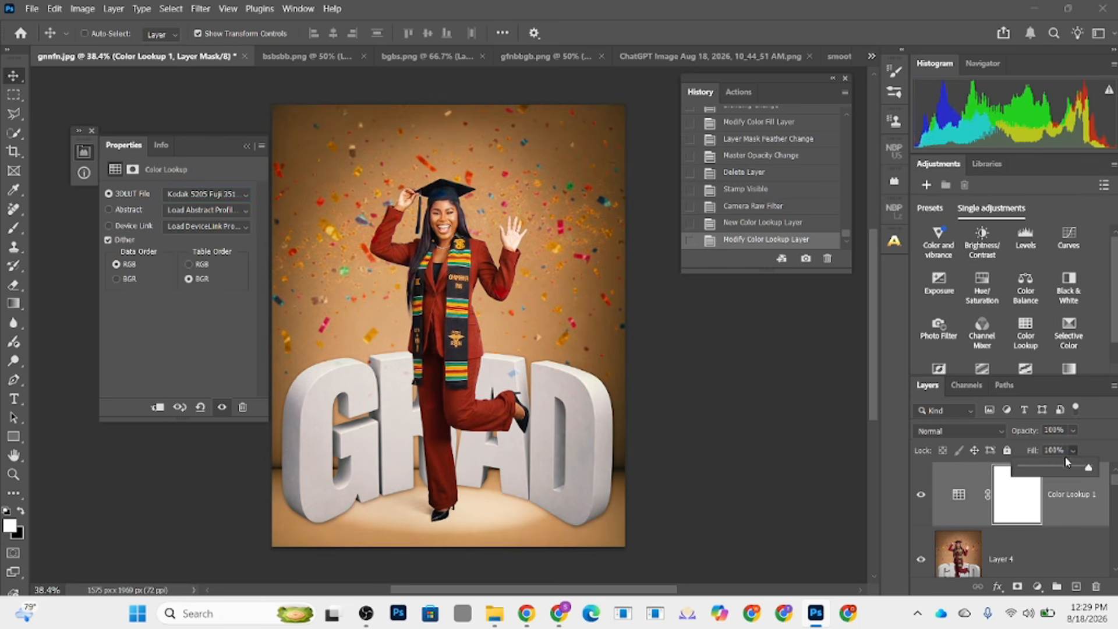
pyautogui.moveTo(1091, 467); pyautogui.dragTo(1041, 468)
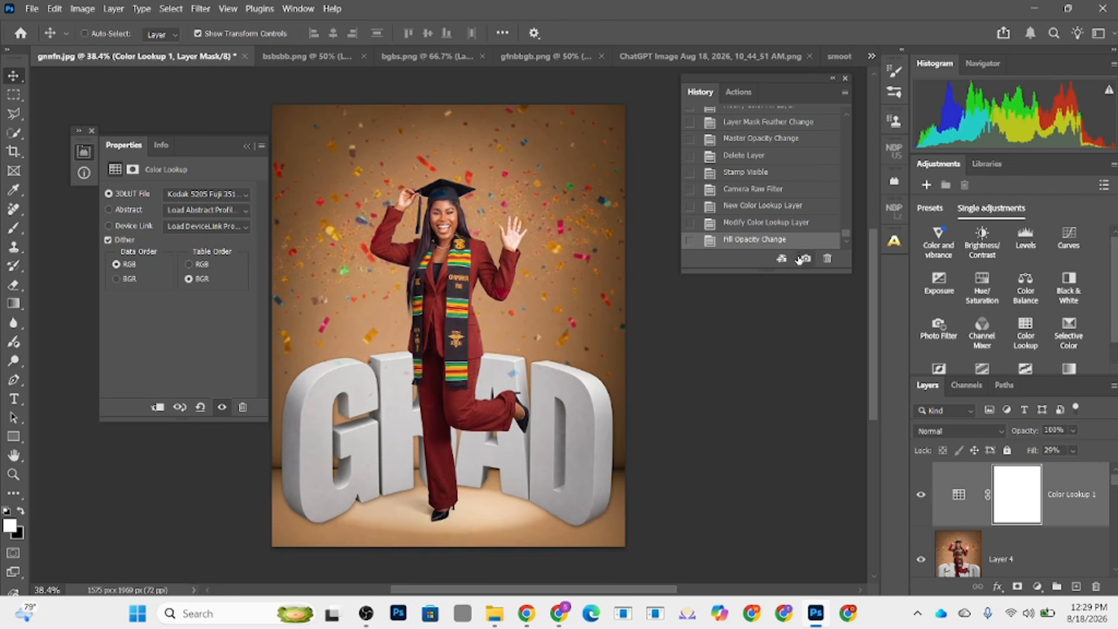
# Step: Compare the original gnnfn.jpg state with the finished composite in Snapshot 1 and inspect the composite up close
pyautogui.moveTo(845, 236); pyautogui.dragTo(847, 117)
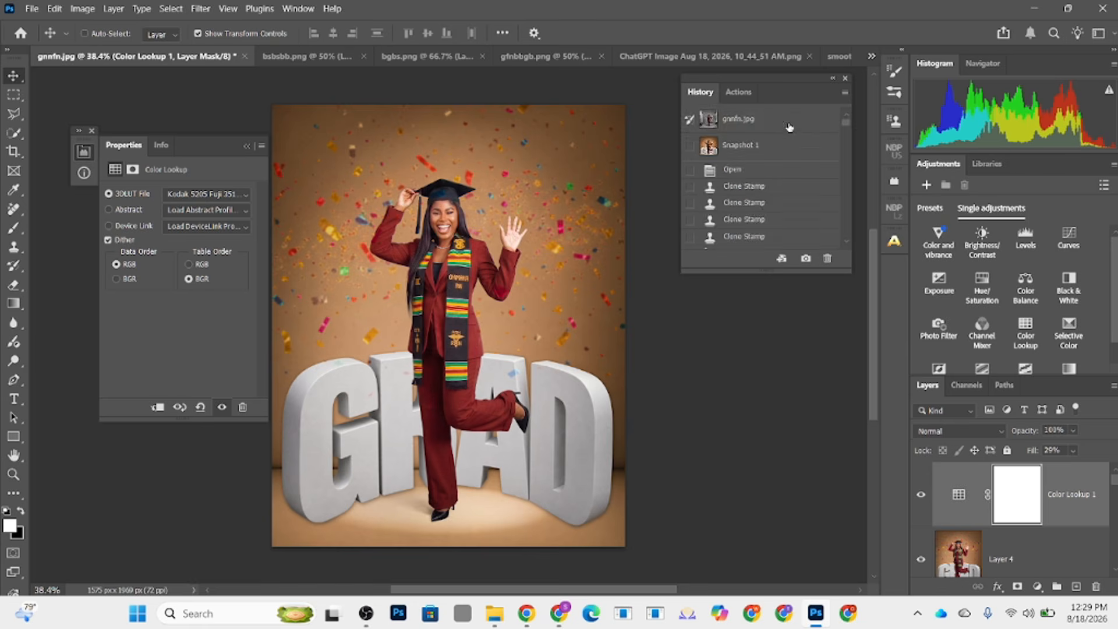
pyautogui.click(789, 127)
pyautogui.click(775, 155)
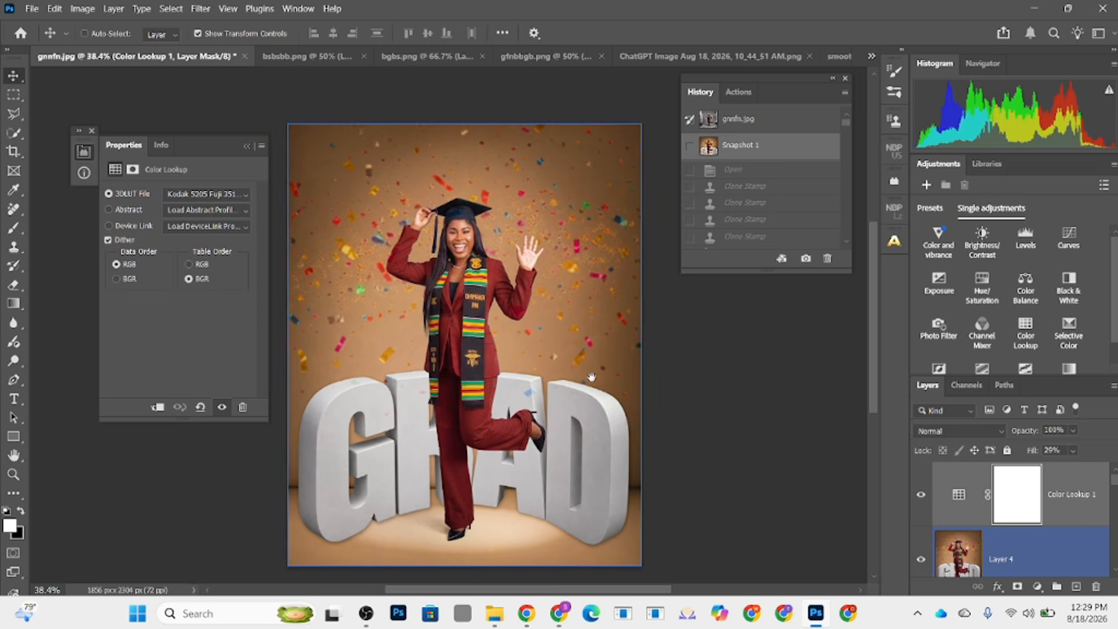
pyautogui.scroll(4, 600, 378)
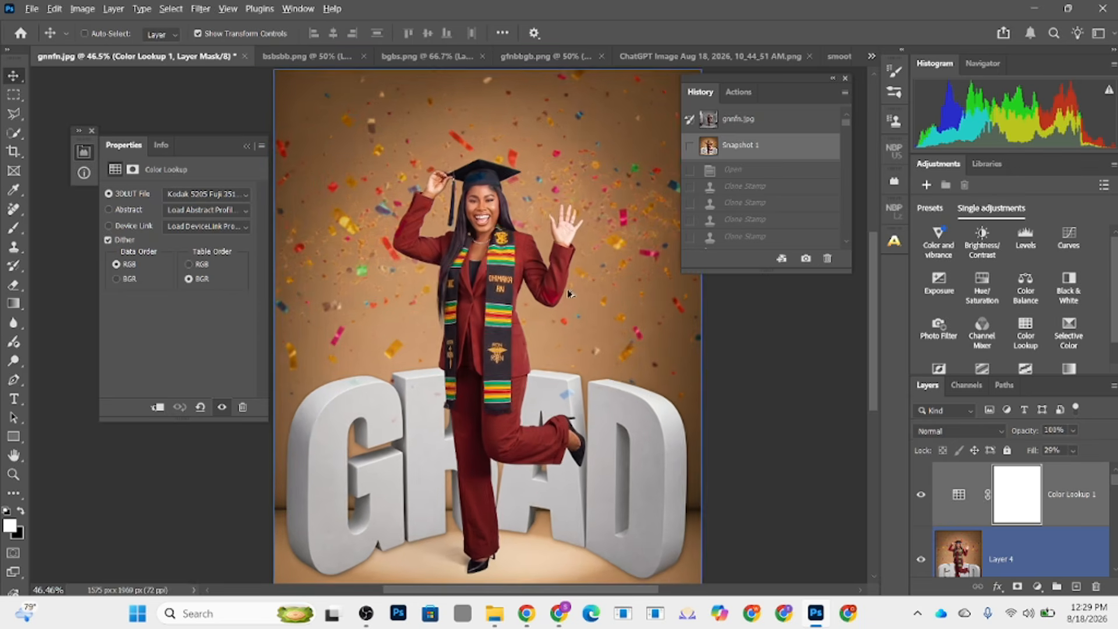
pyautogui.scroll(-2, 566, 287)
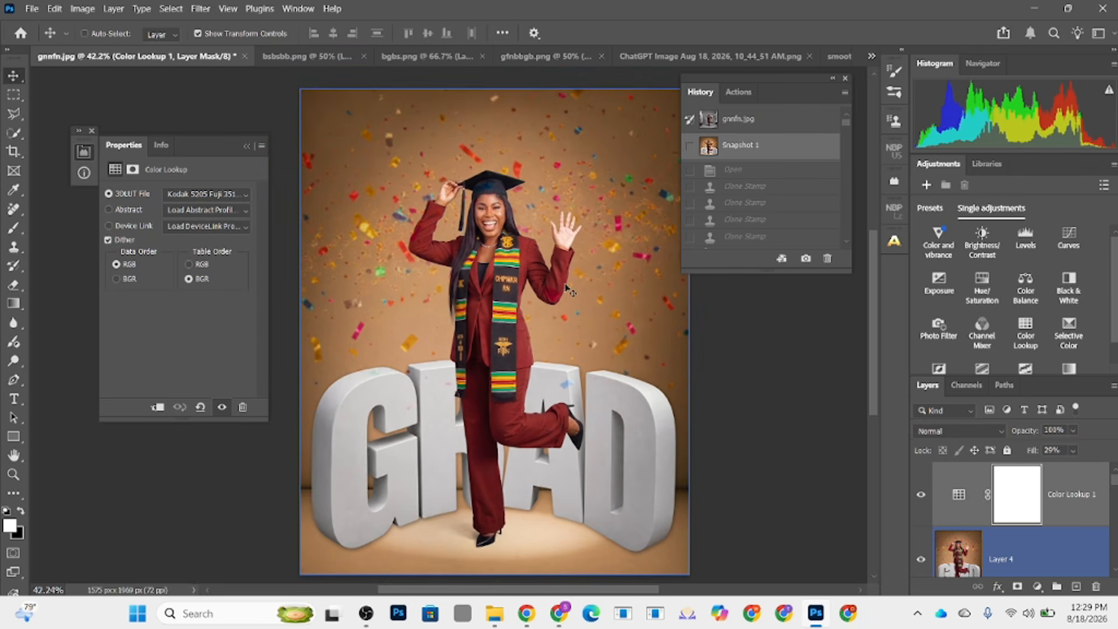